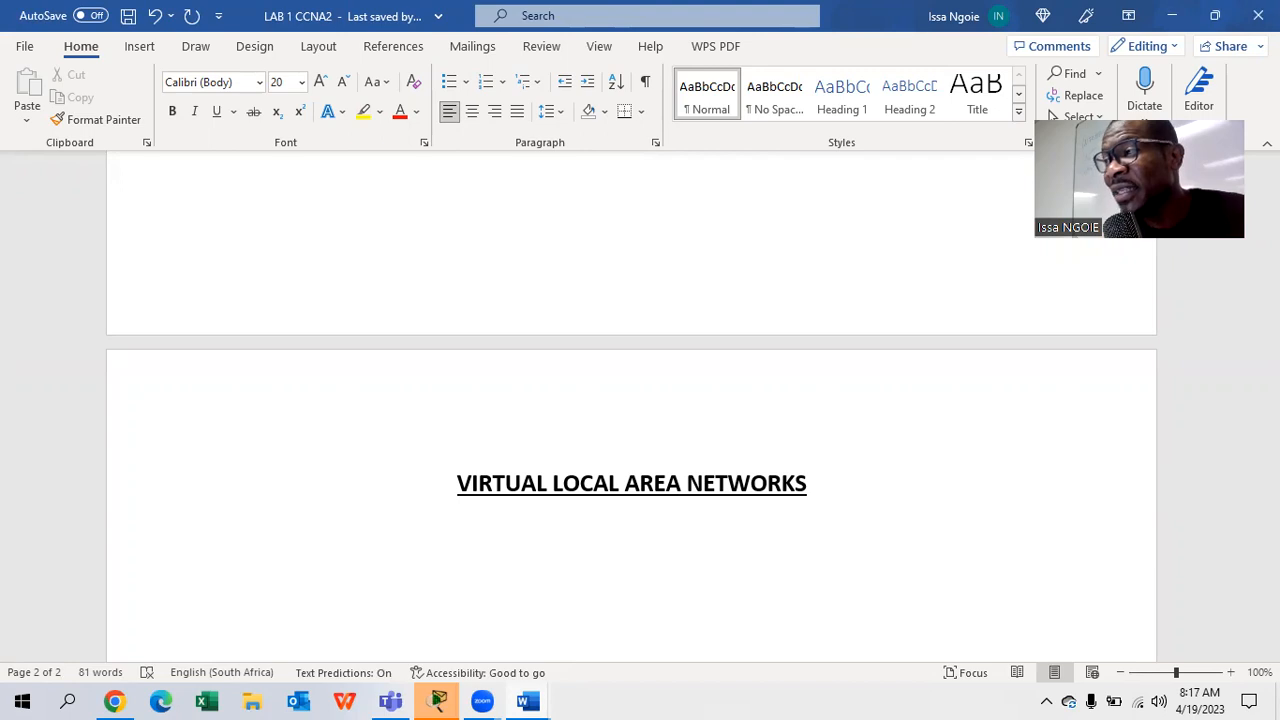
# - Below the heading, type 'How to connect Same Vlans in different switches using a trunk a port', replacing 'two' with 'Same'
pyautogui.click(323, 563)
pyautogui.write('how to connect two')
pyautogui.press('BackSpace')
pyautogui.press('BackSpace')
pyautogui.press('BackSpace')
pyautogui.press('BackSpace')
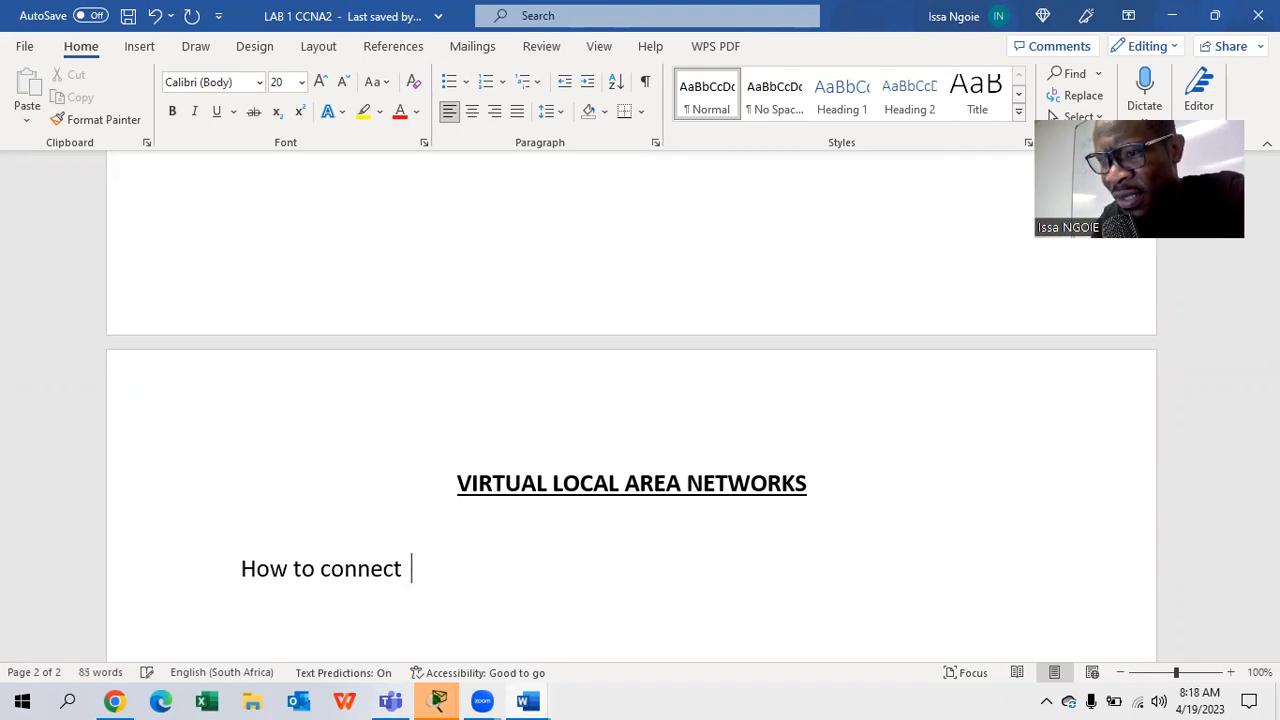
pyautogui.write('Same Vlans')
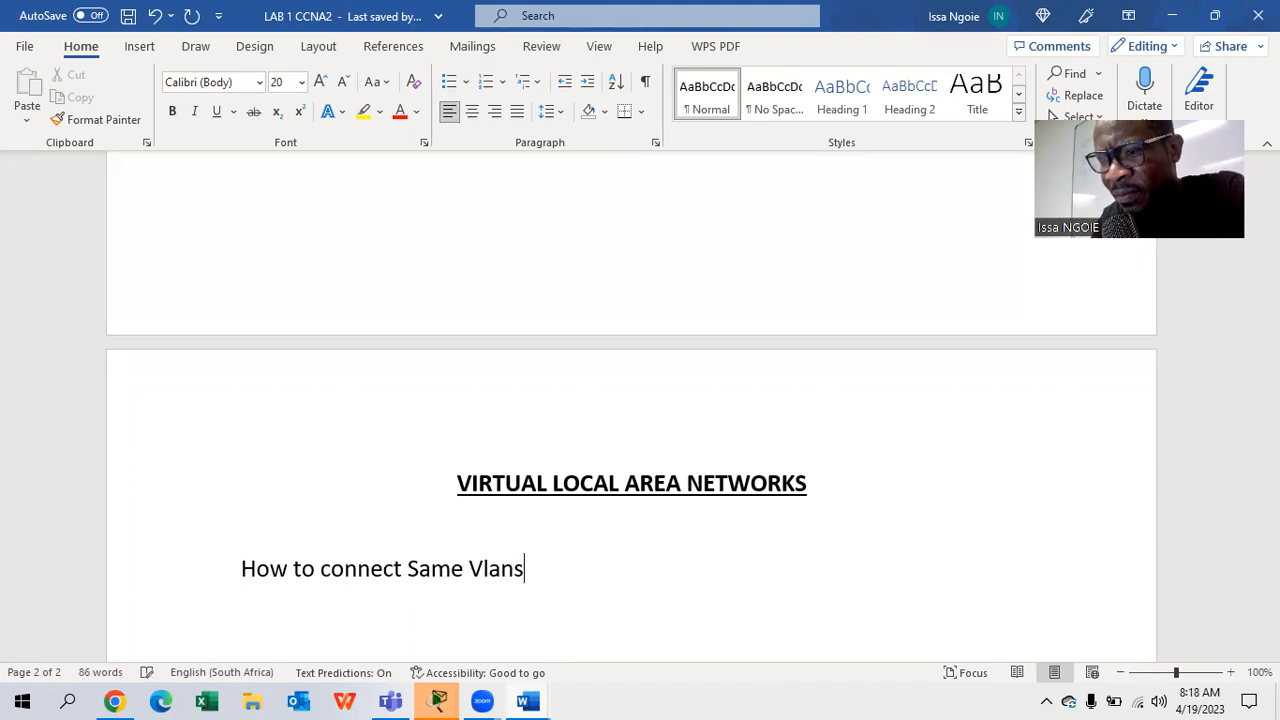
pyautogui.write(' in d')
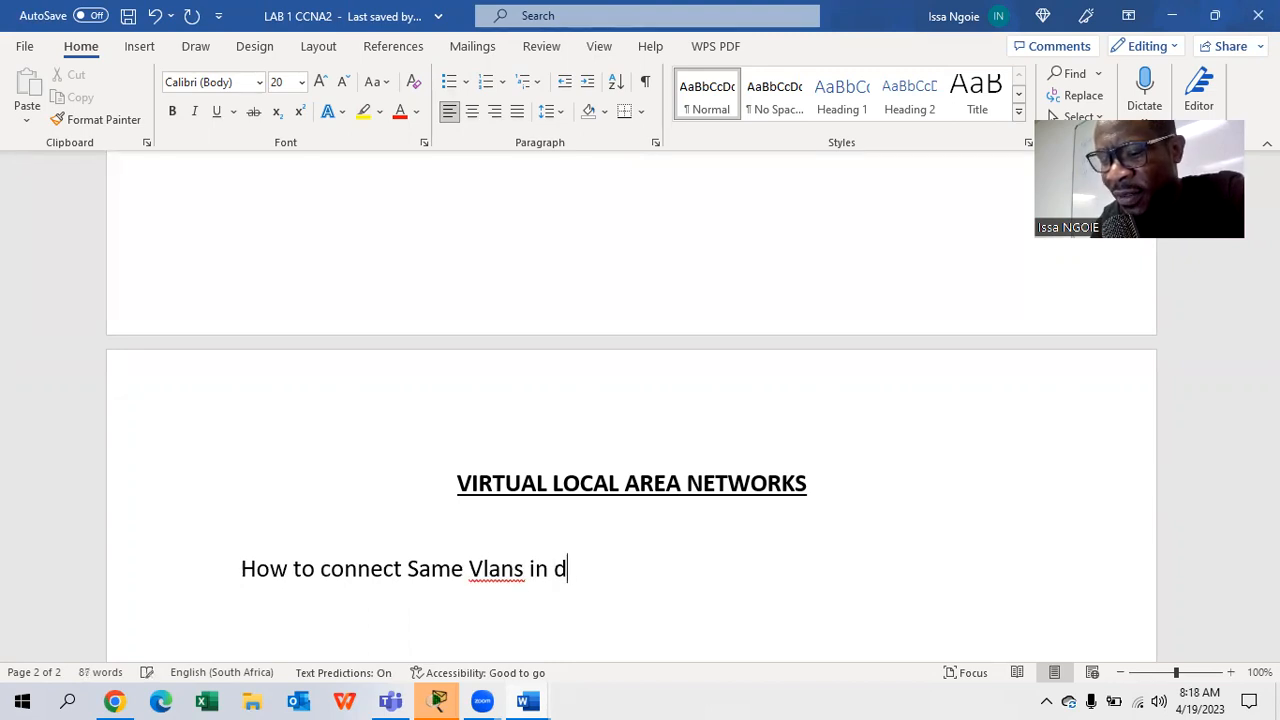
pyautogui.write('ifferent switches')
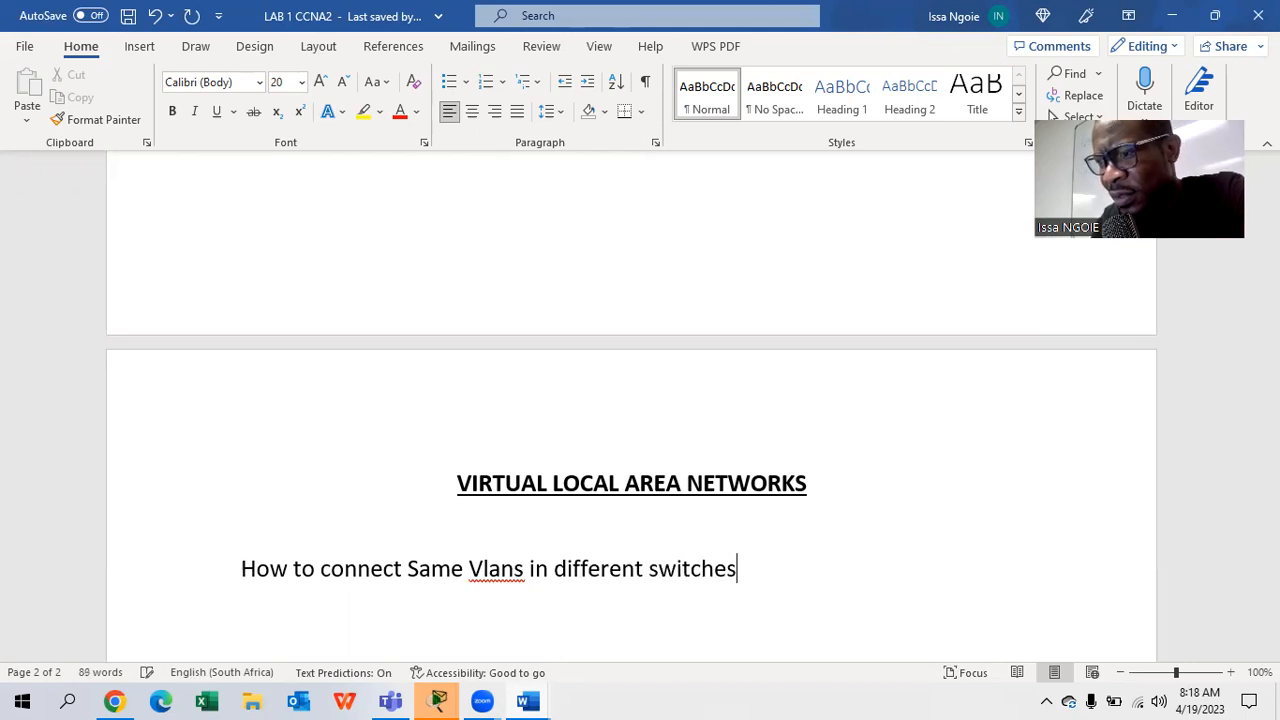
pyautogui.write(' usin')
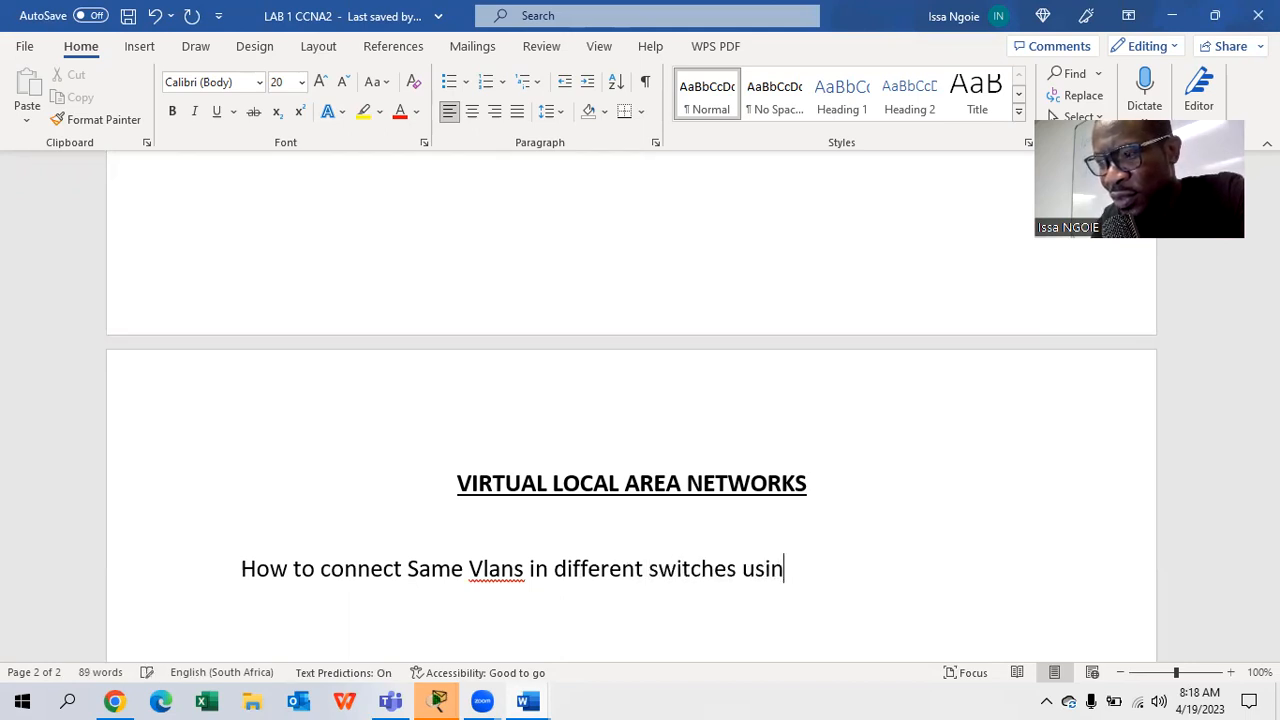
pyautogui.write('g a tr')
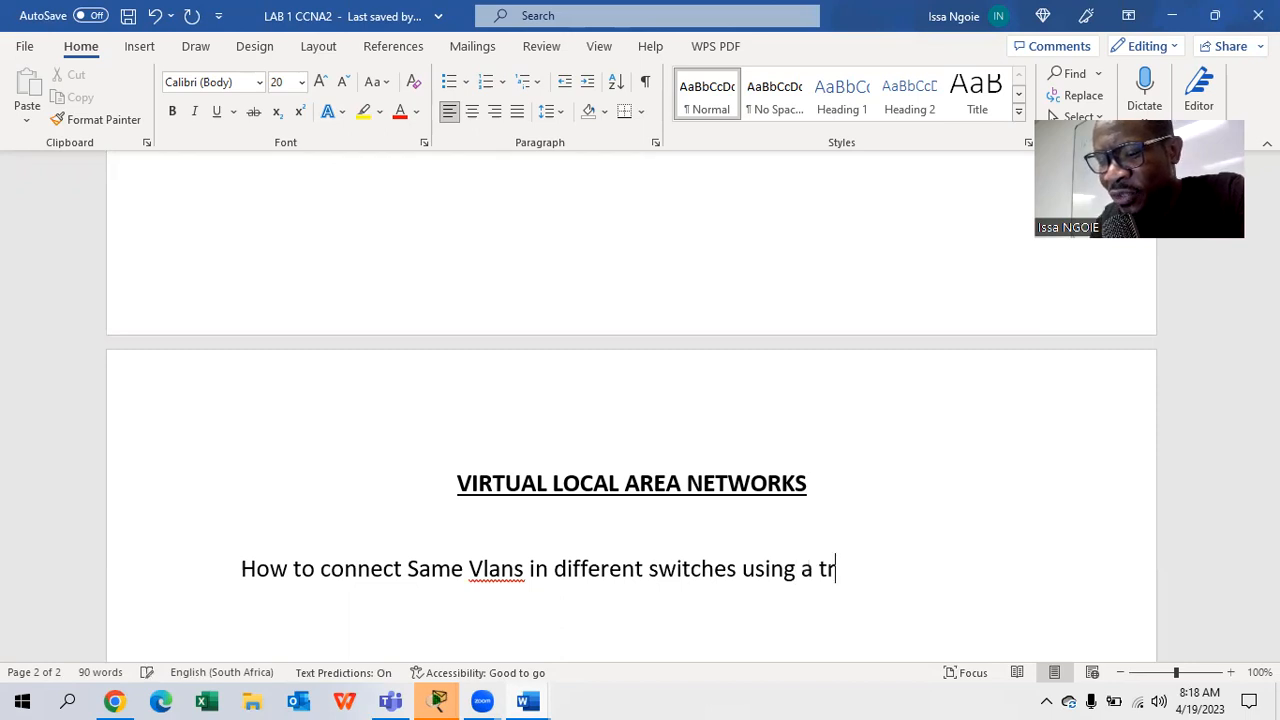
pyautogui.write('unk a port')
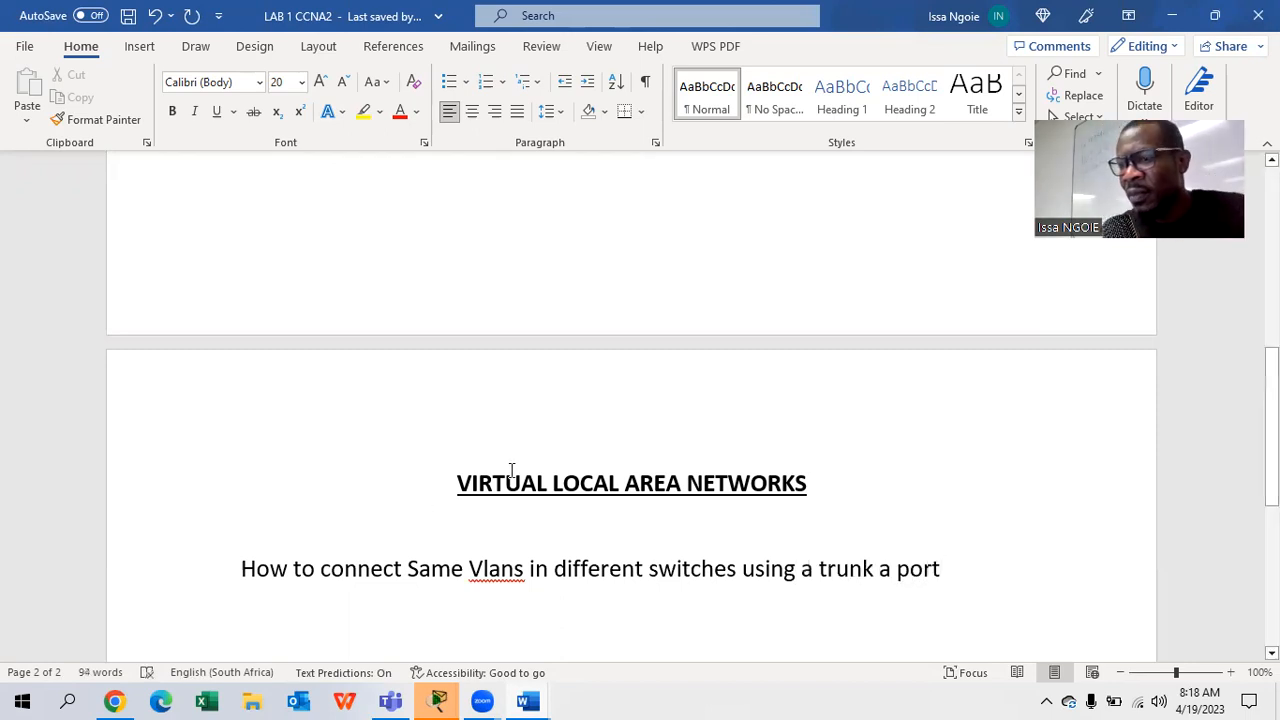
pyautogui.scroll(-3, 509, 466)
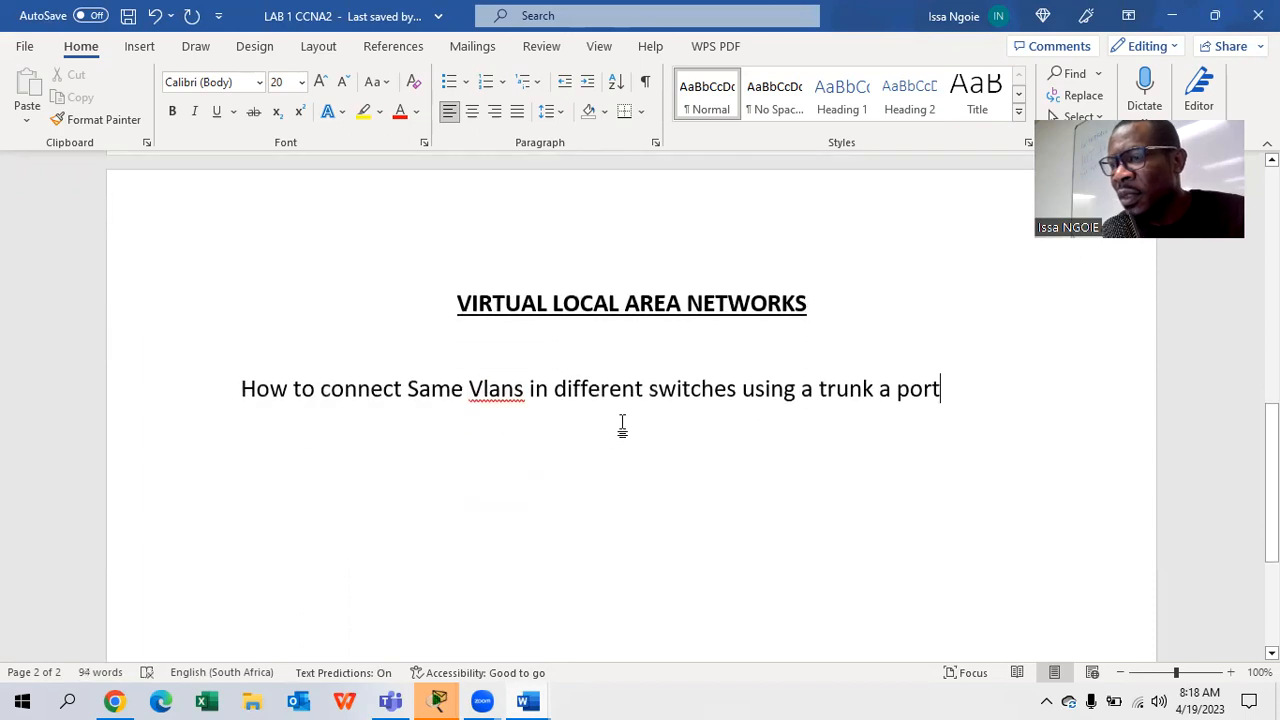
pyautogui.moveTo(991, 391); pyautogui.dragTo(249, 443)
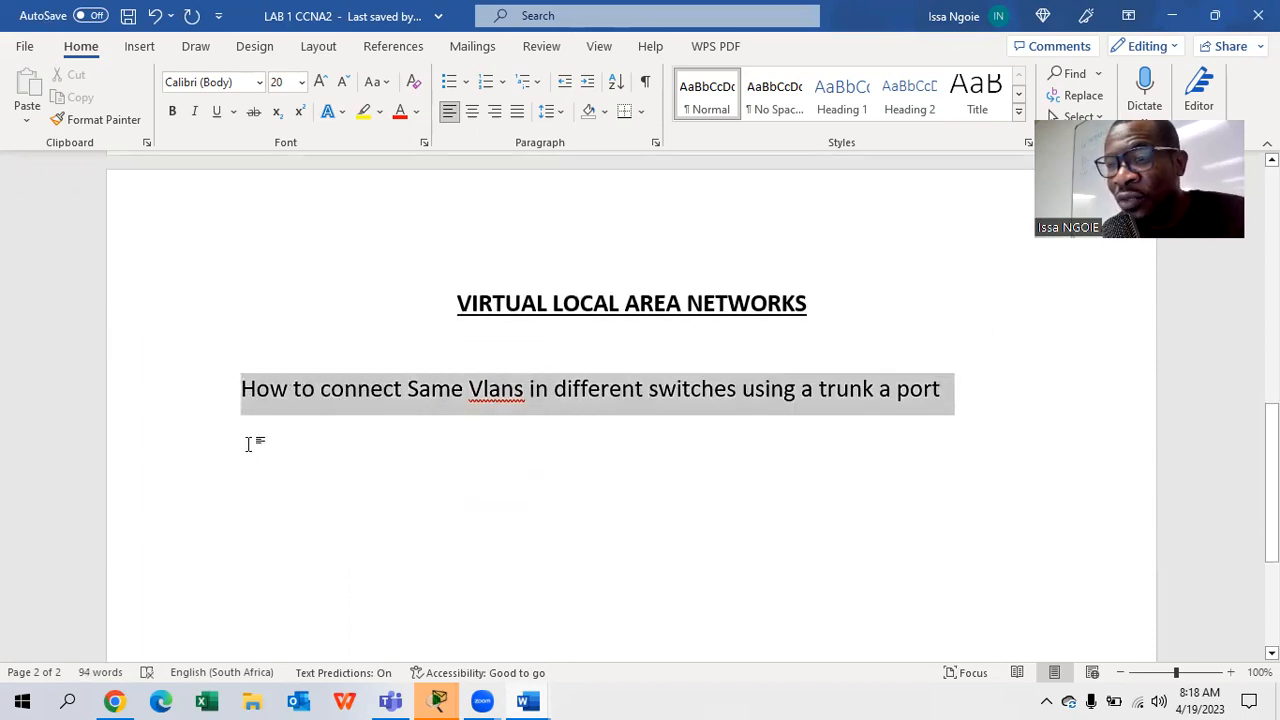
# - Apply Bold, 22 pt size and yellow highlight to the subtitle line
pyautogui.click(172, 111)
pyautogui.click(320, 81)
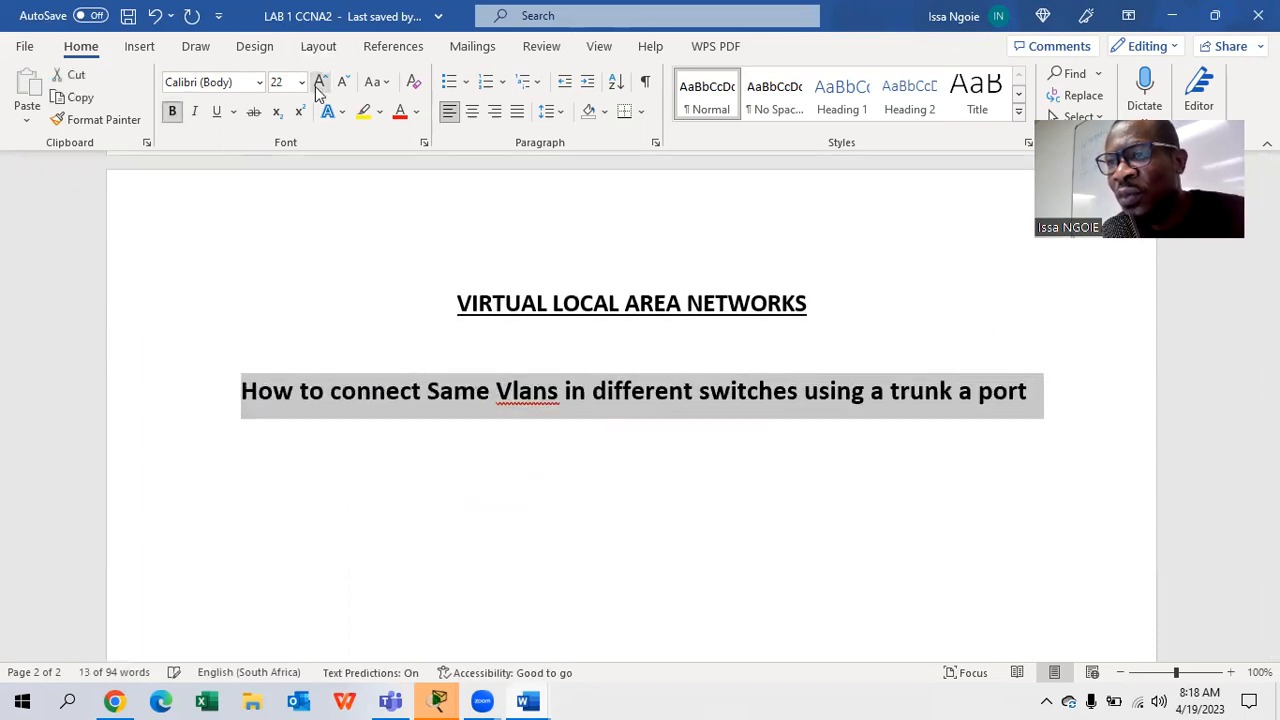
pyautogui.click(363, 111)
pyautogui.click(503, 497)
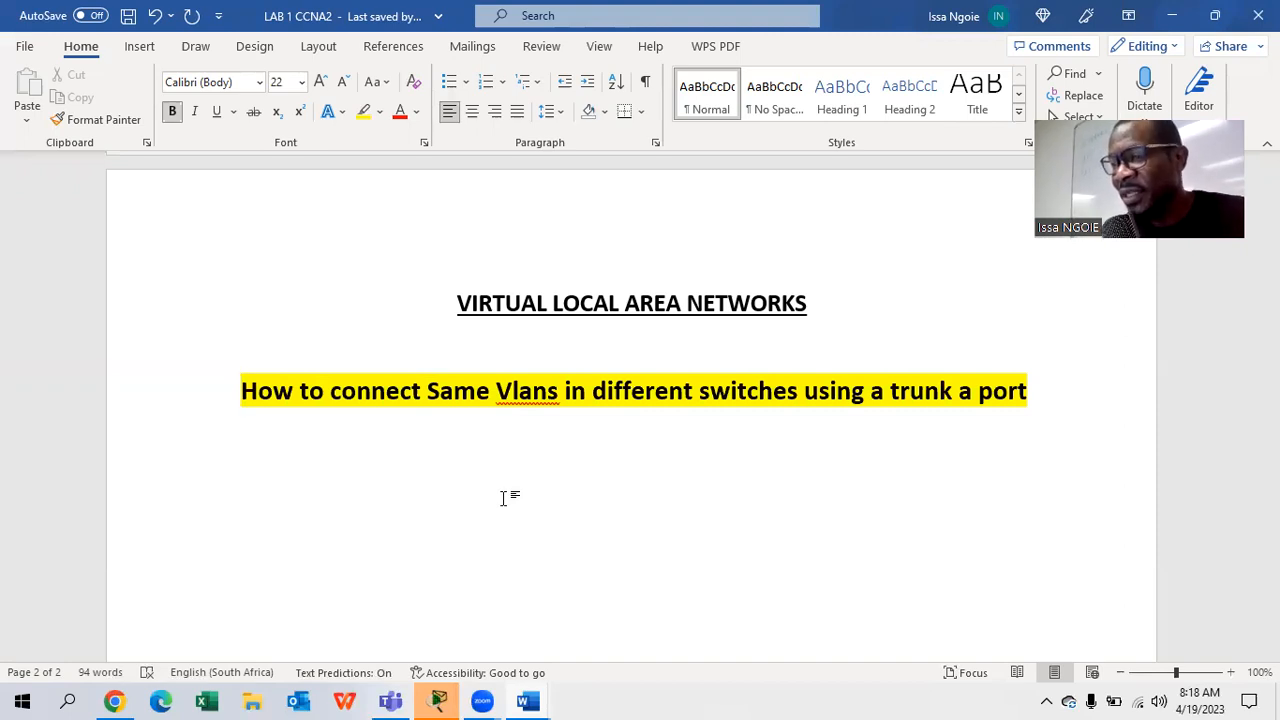
# - Add the line 'Trunk port : connects same vlans in different switches' below the subtitle
pyautogui.click(1055, 387)
pyautogui.press('Return')
pyautogui.press('Return')
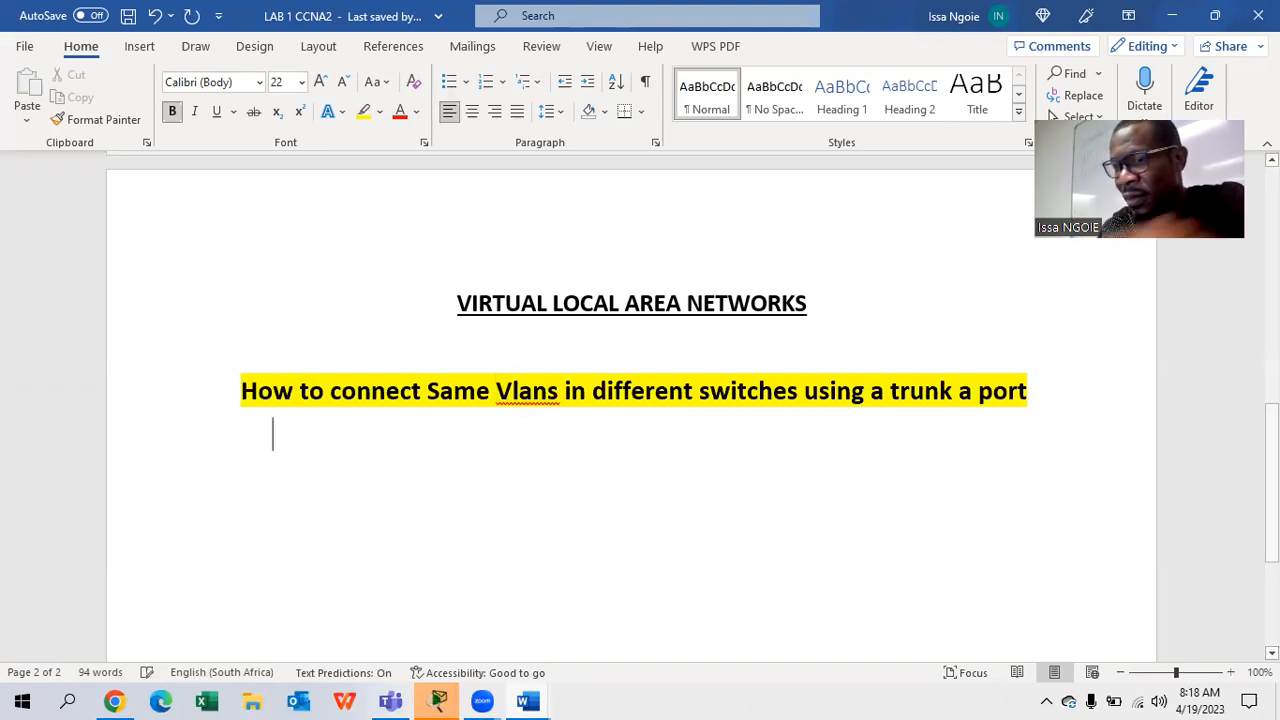
pyautogui.write('trunk ')
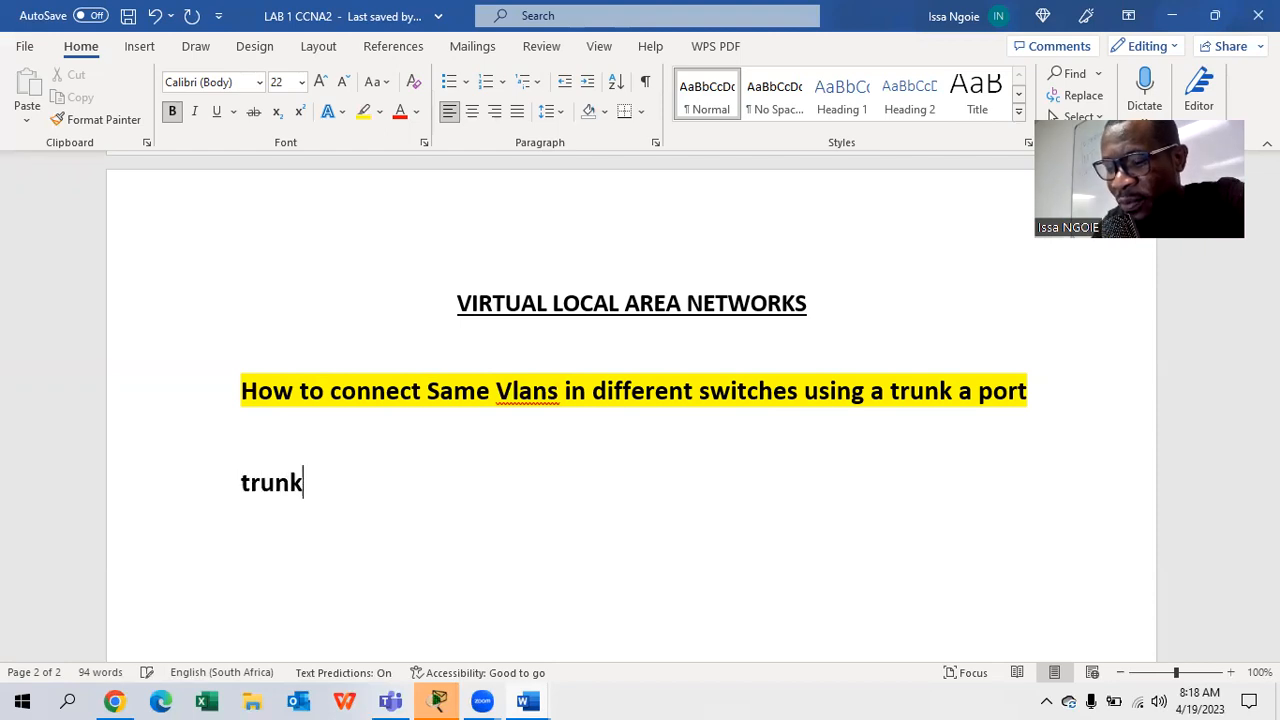
pyautogui.write('port :')
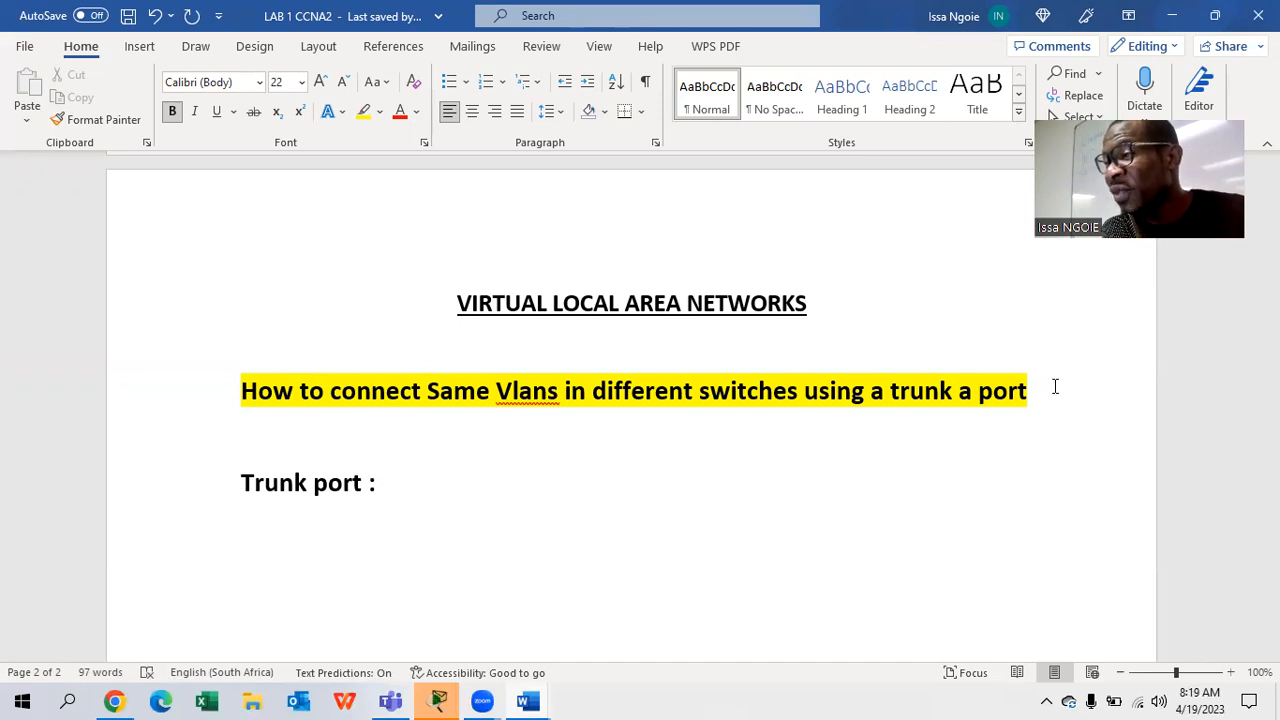
pyautogui.write('co')
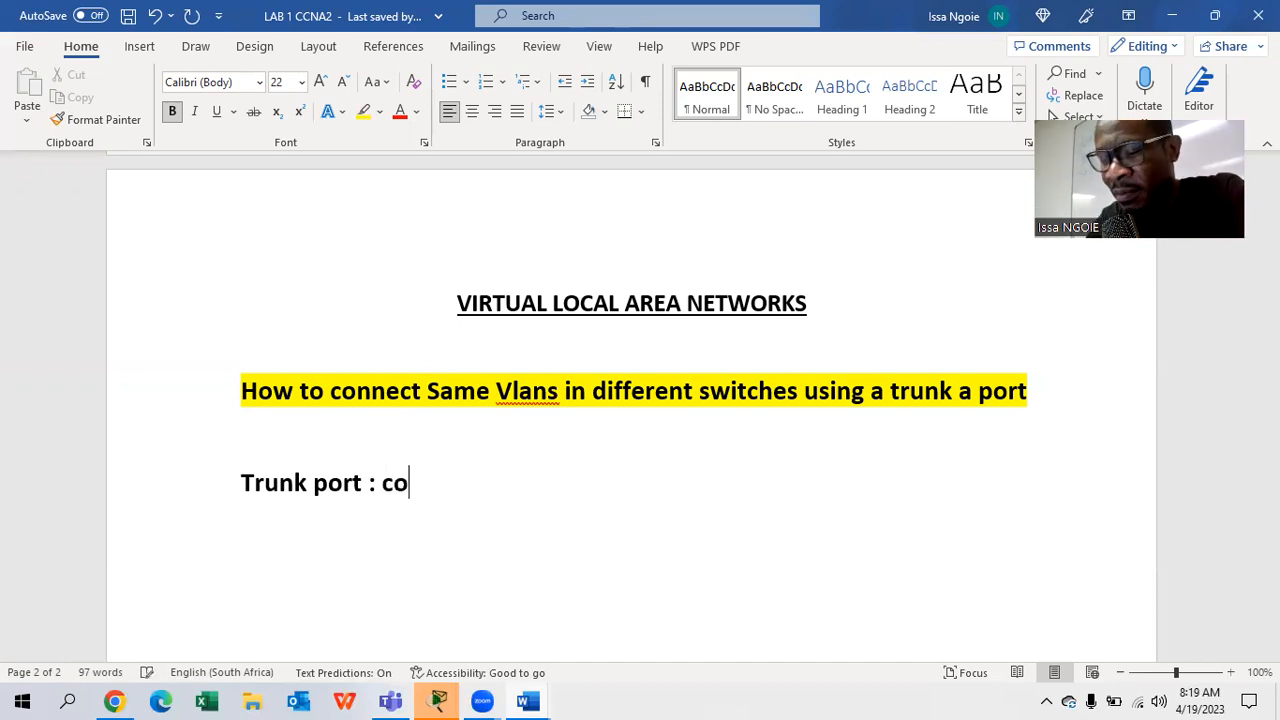
pyautogui.write('nnects same')
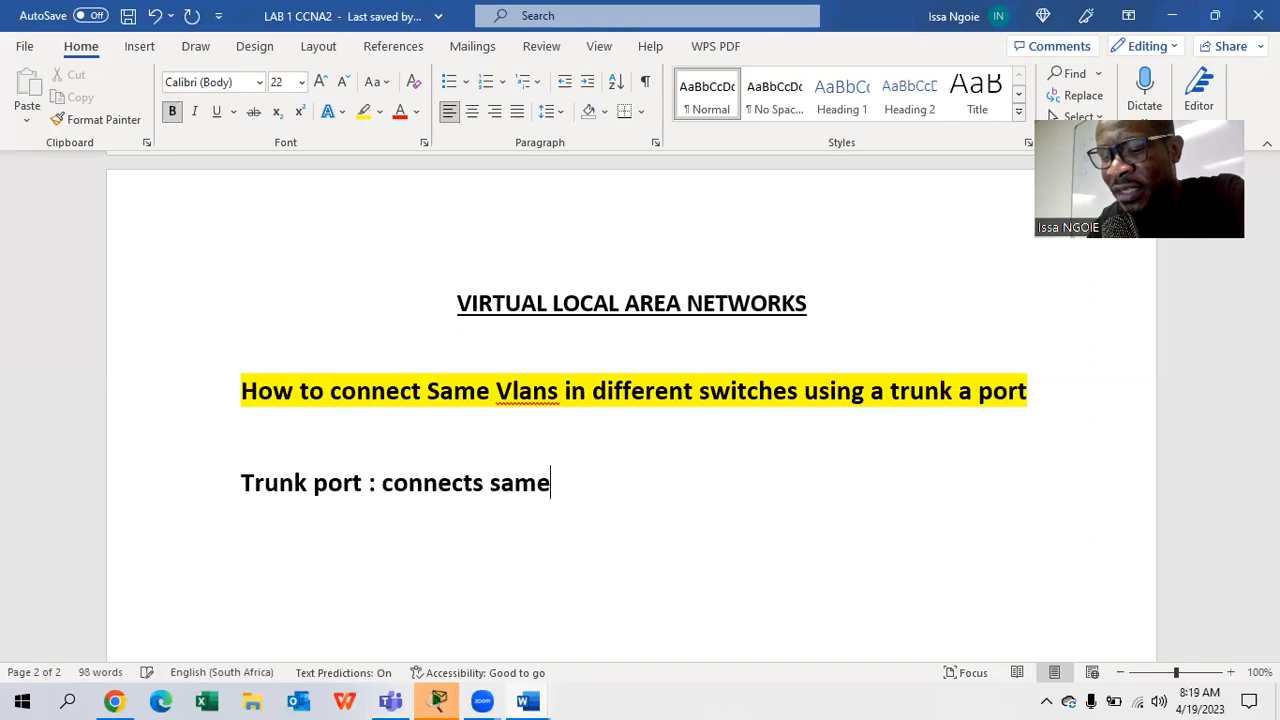
pyautogui.write(' vlans ')
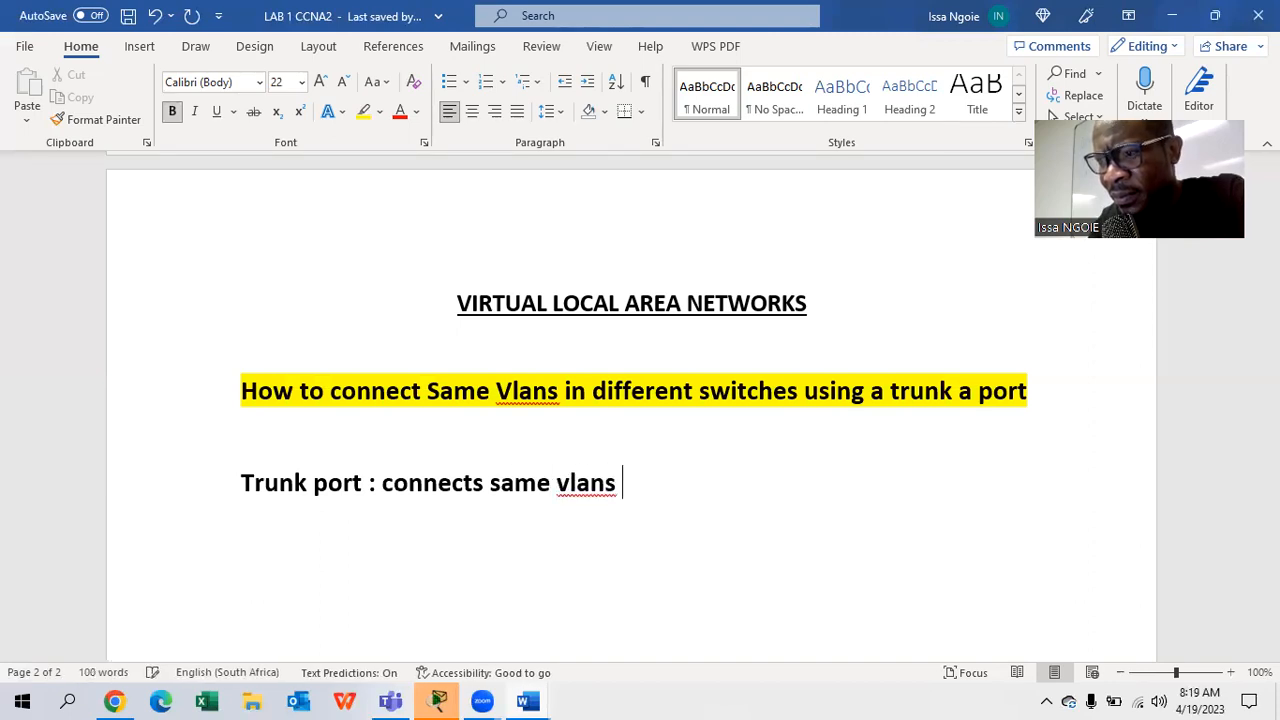
pyautogui.write('in differ')
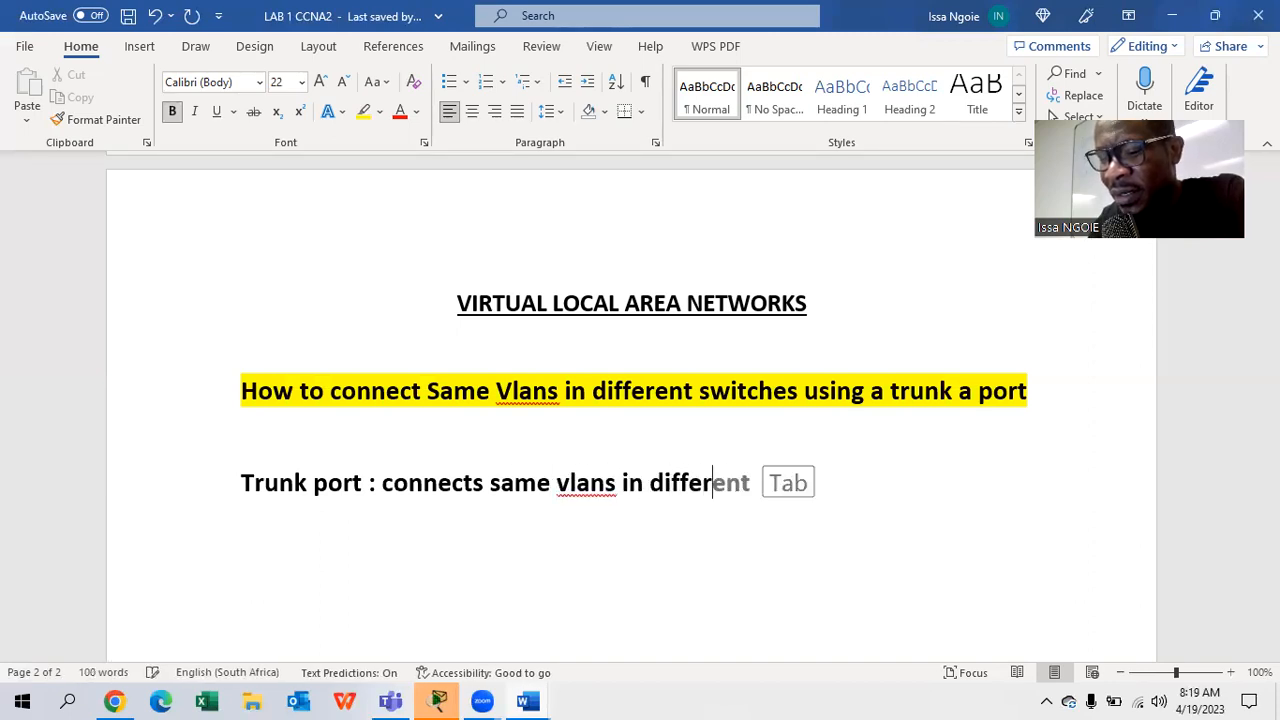
pyautogui.write('ent switches')
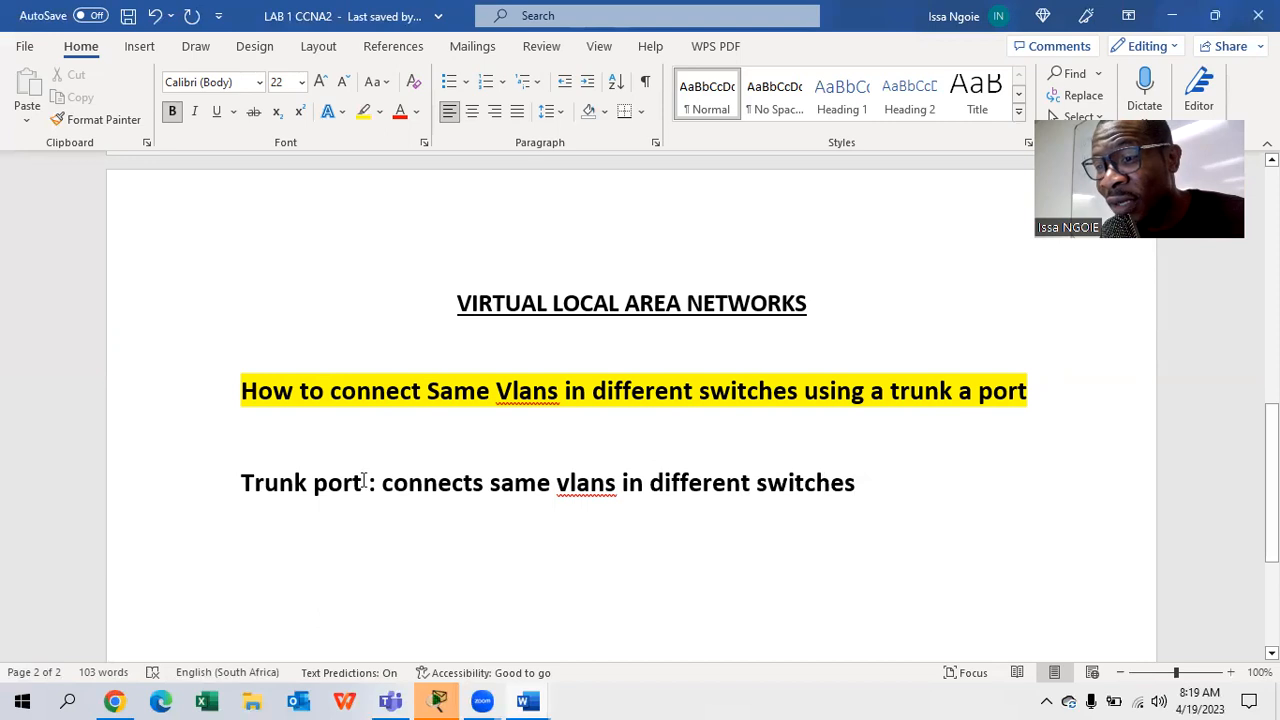
# - Highlight 'Trunk port' in green and start new lines below the definition
pyautogui.moveTo(367, 484); pyautogui.dragTo(238, 495)
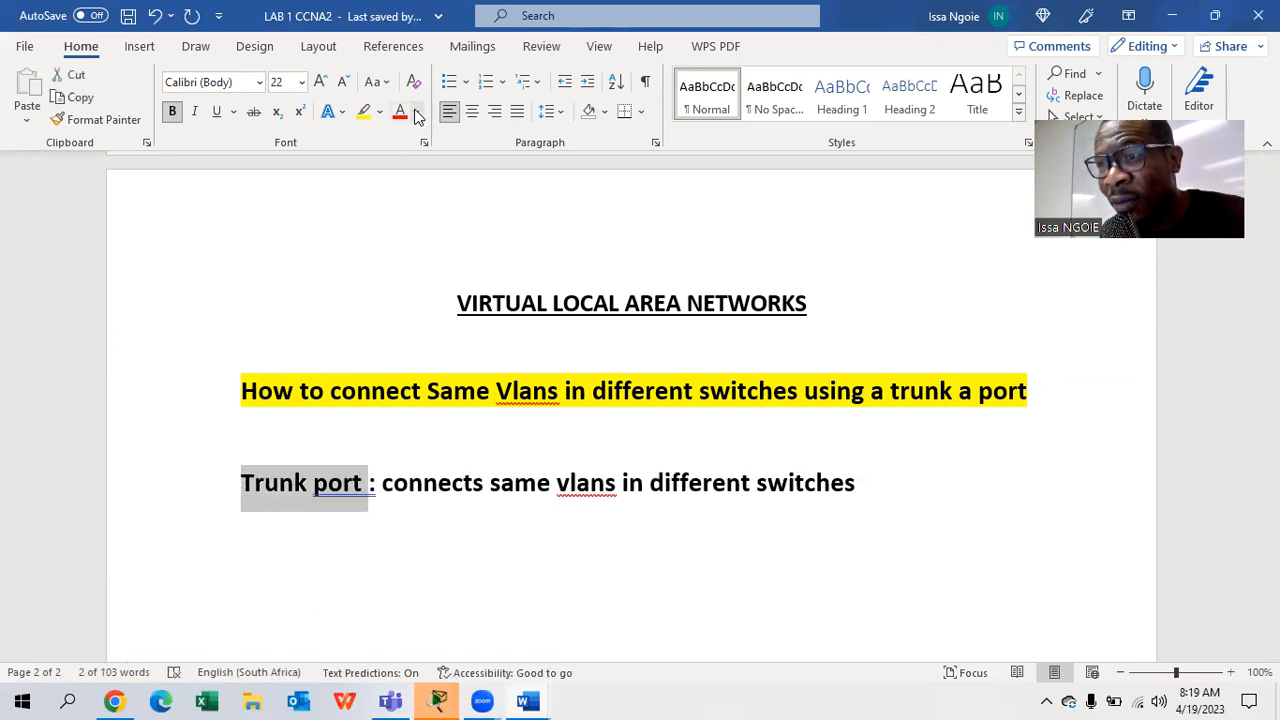
pyautogui.click(364, 112)
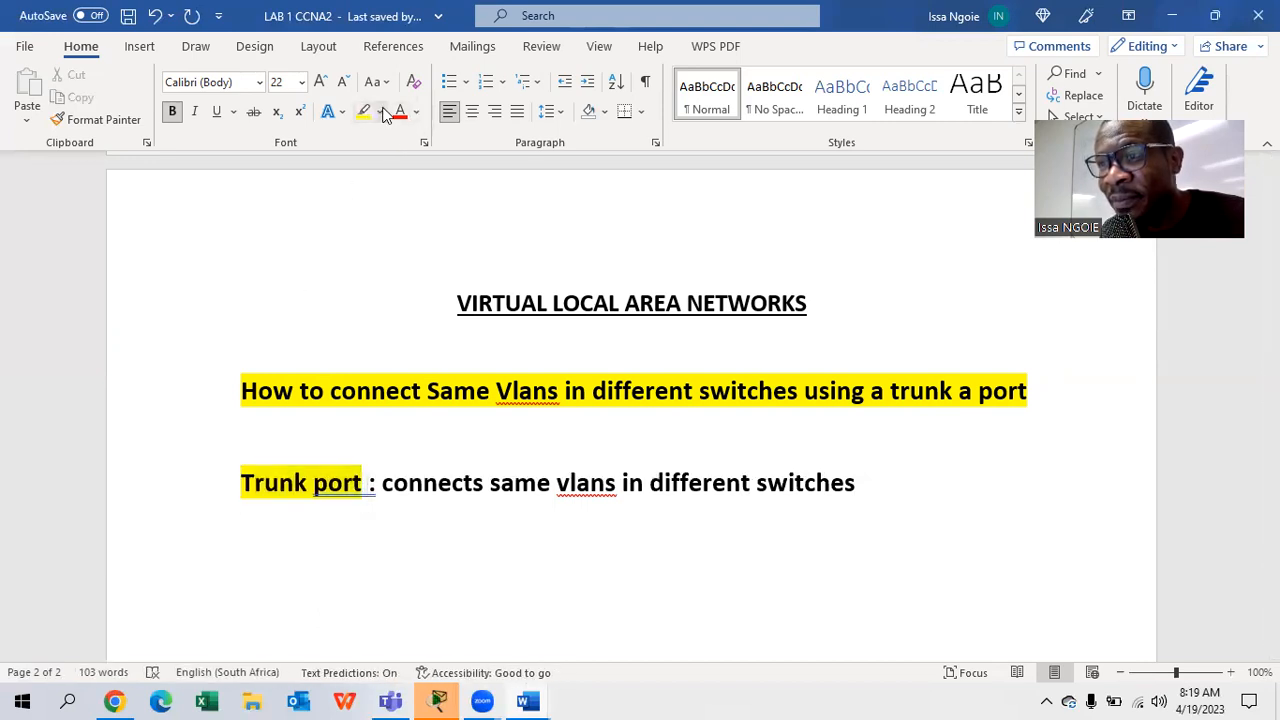
pyautogui.click(380, 112)
pyautogui.click(396, 140)
pyautogui.moveTo(362, 484); pyautogui.dragTo(240, 486)
pyautogui.click(858, 484)
pyautogui.press('Escape')
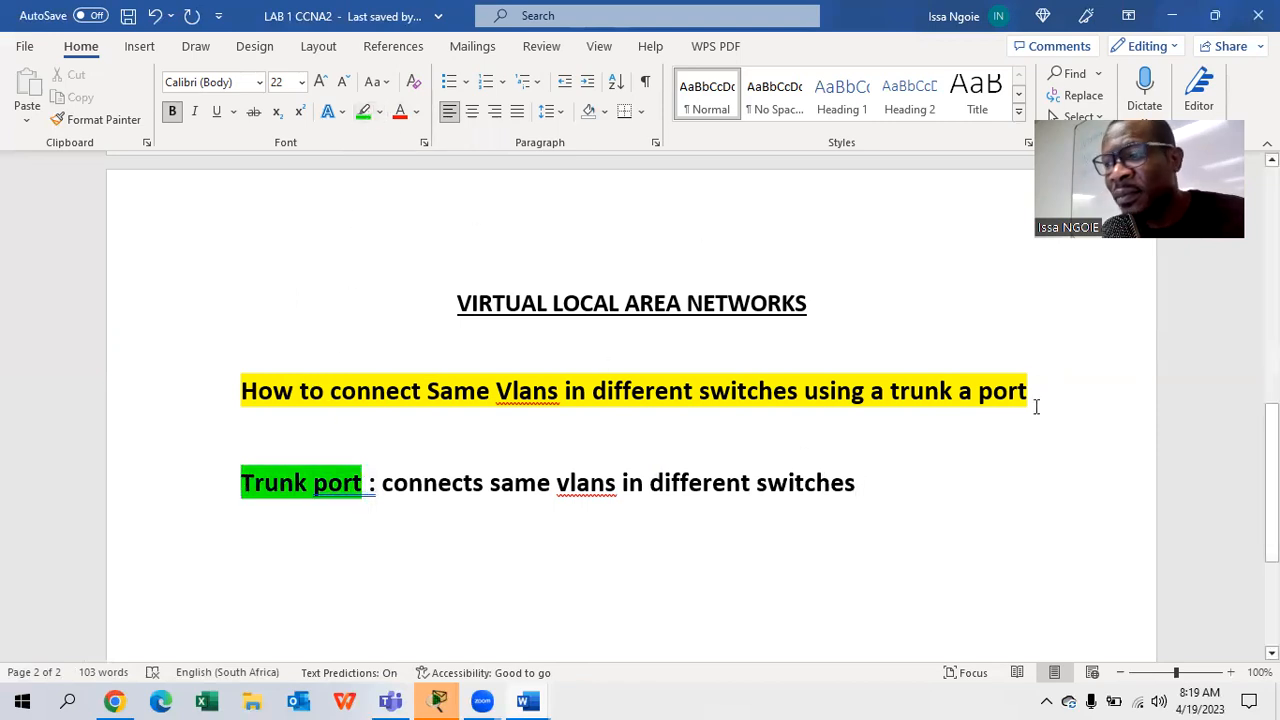
pyautogui.press('Return')
pyautogui.press('Return')
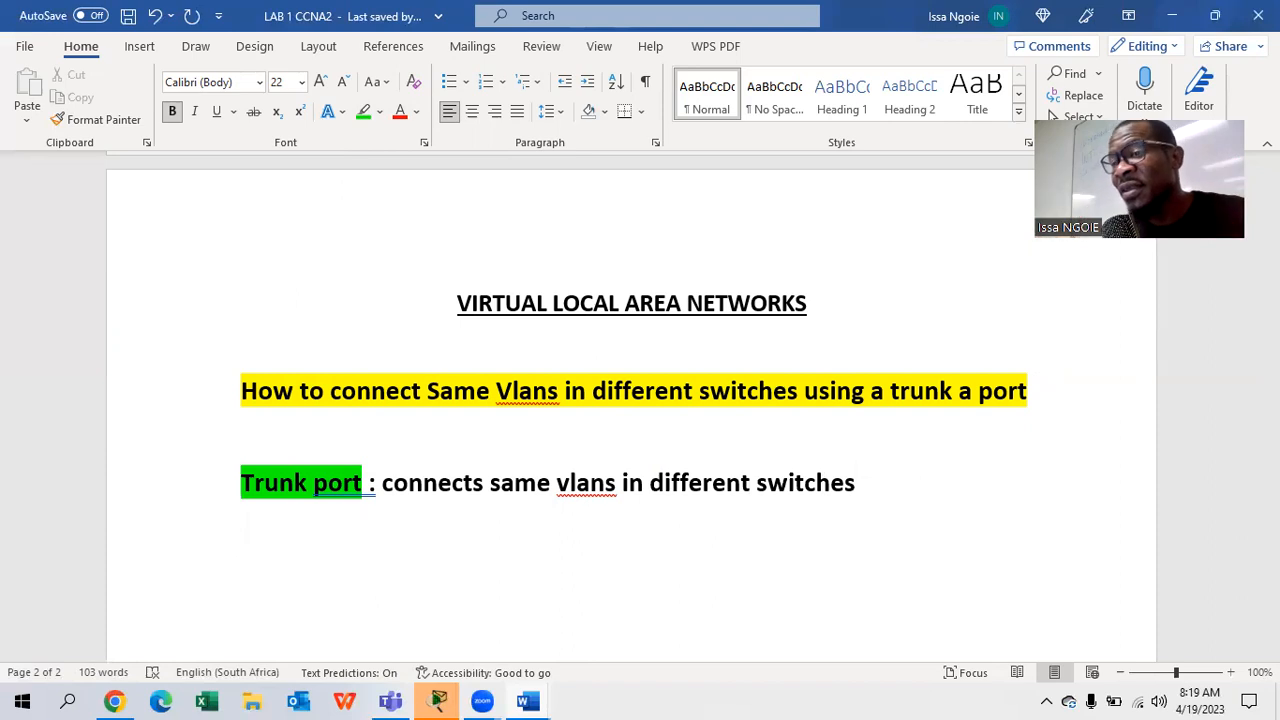
# - Type 'Command : switchport mode trunk' and put a box border around that line
pyautogui.write('command')
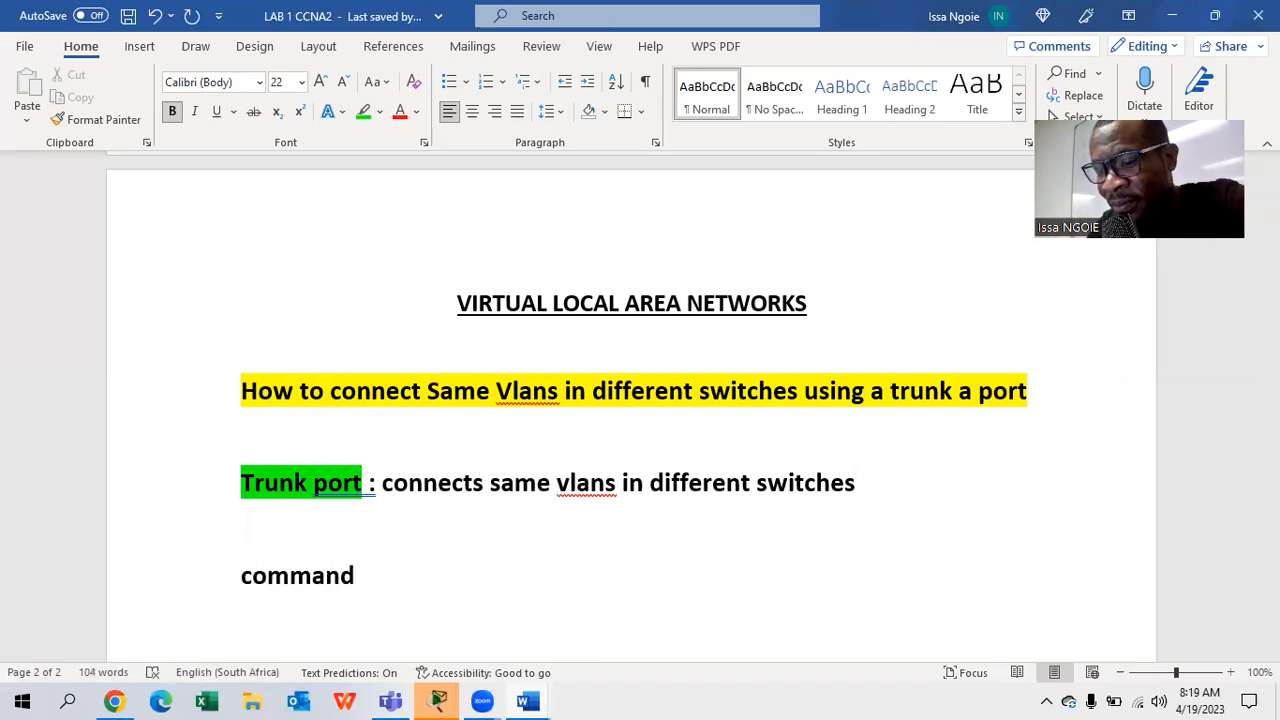
pyautogui.write(' : s')
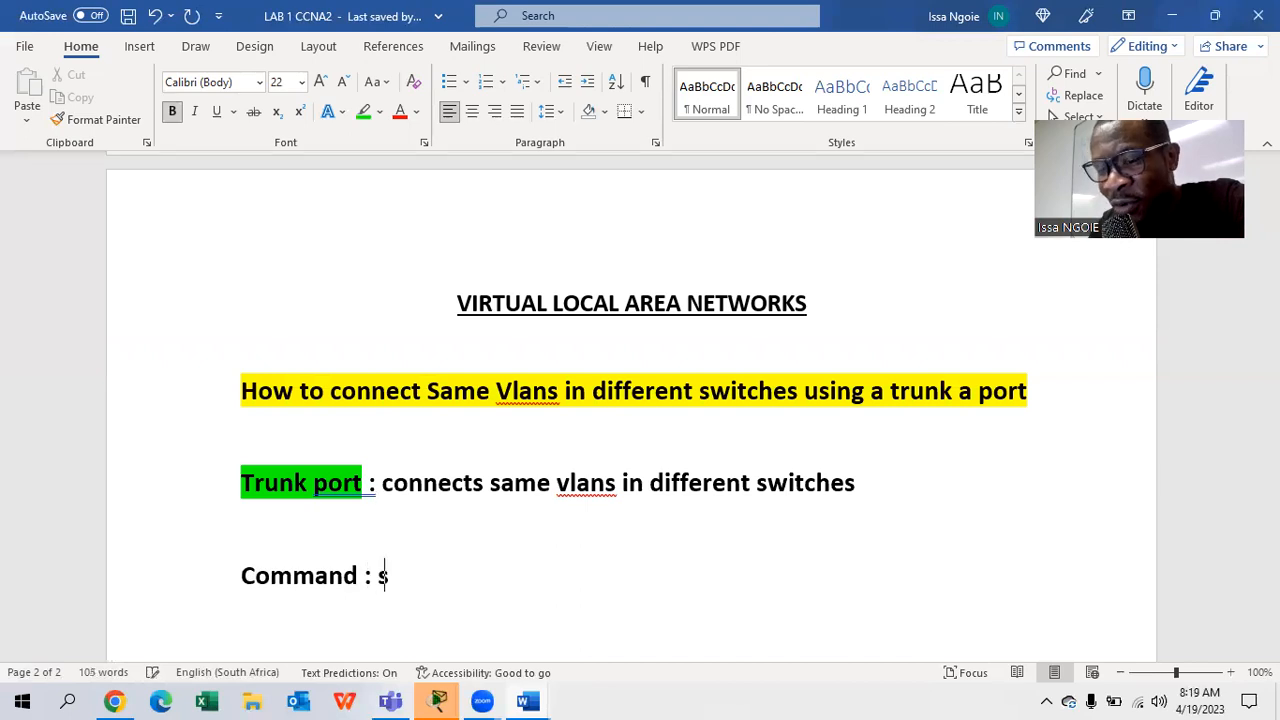
pyautogui.write('witchport ')
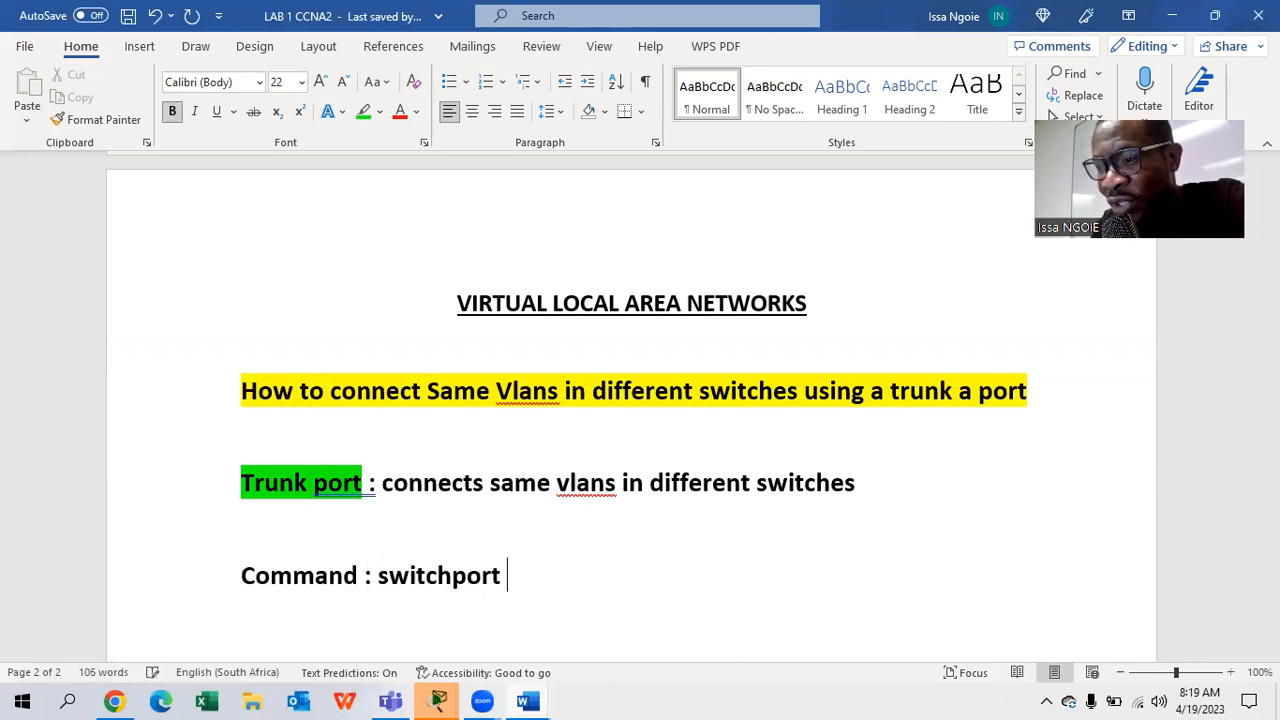
pyautogui.write('mode tr')
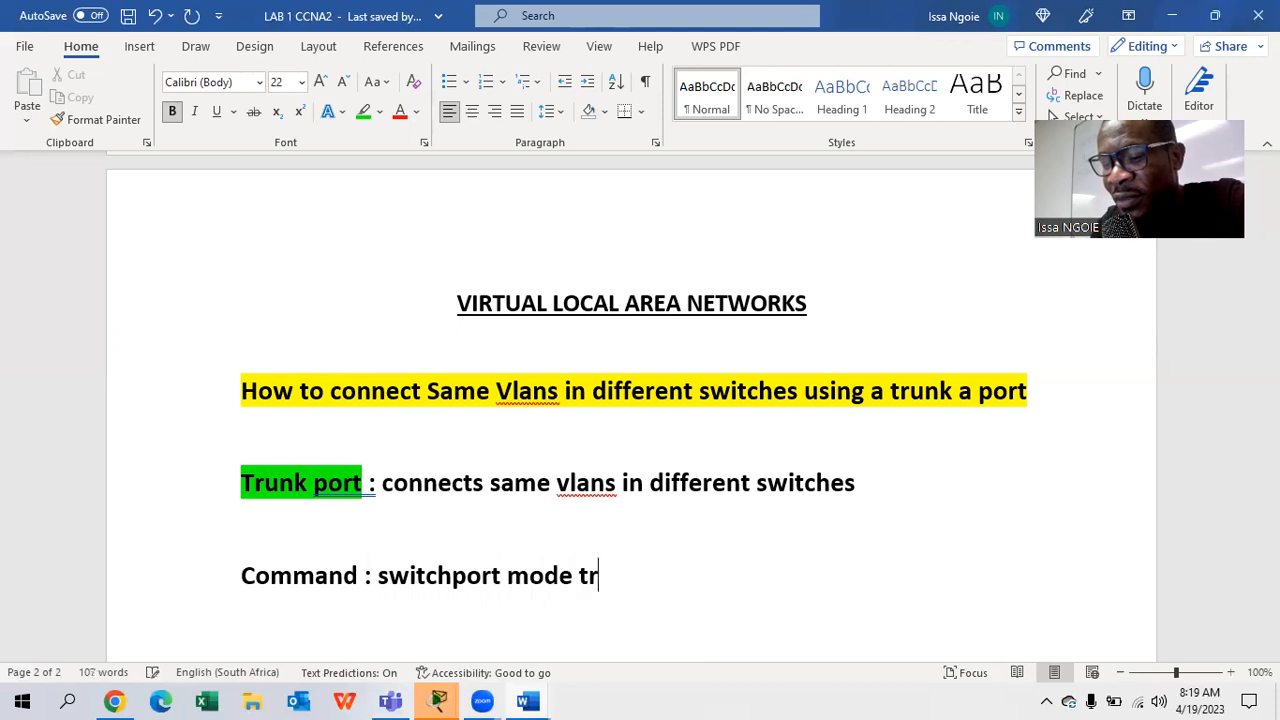
pyautogui.write('unk')
pyautogui.scroll(-3, 940, 494)
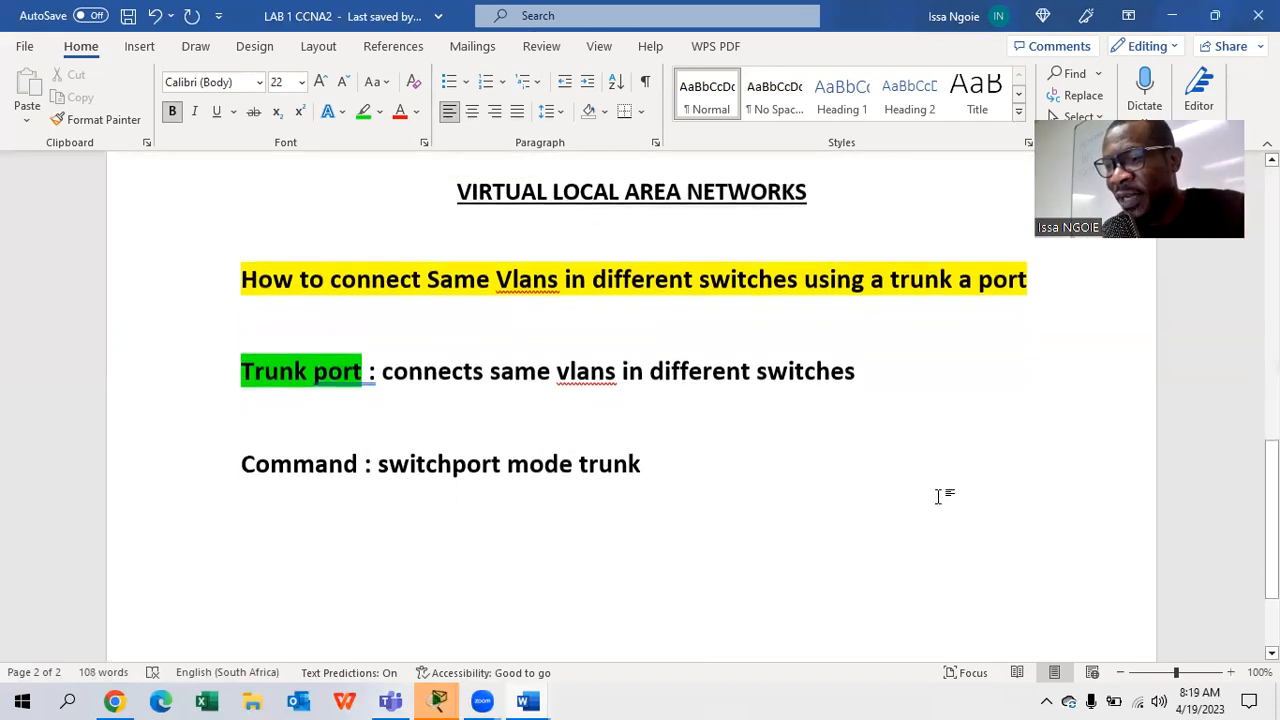
pyautogui.moveTo(715, 447); pyautogui.dragTo(247, 447)
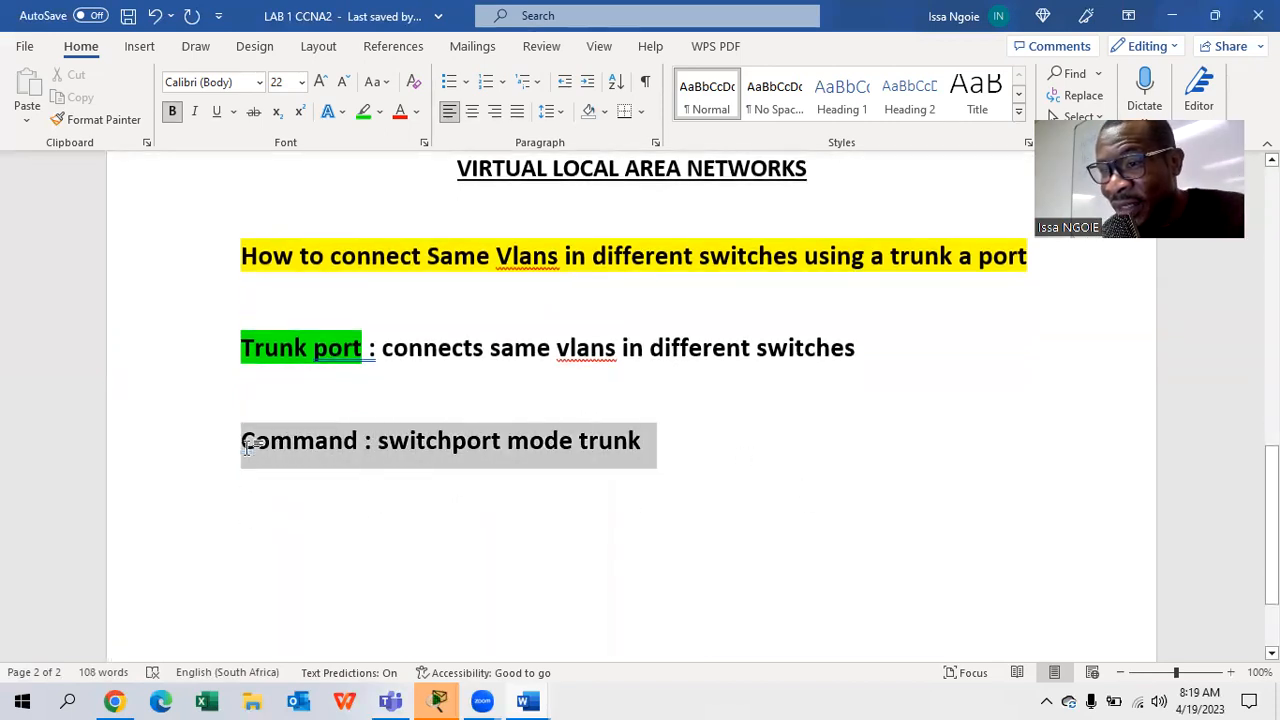
pyautogui.click(640, 111)
pyautogui.click(668, 298)
pyautogui.click(385, 443)
# - Highlight 'switchport mode trunk' in magenta
pyautogui.moveTo(385, 443); pyautogui.dragTo(643, 445)
pyautogui.click(379, 111)
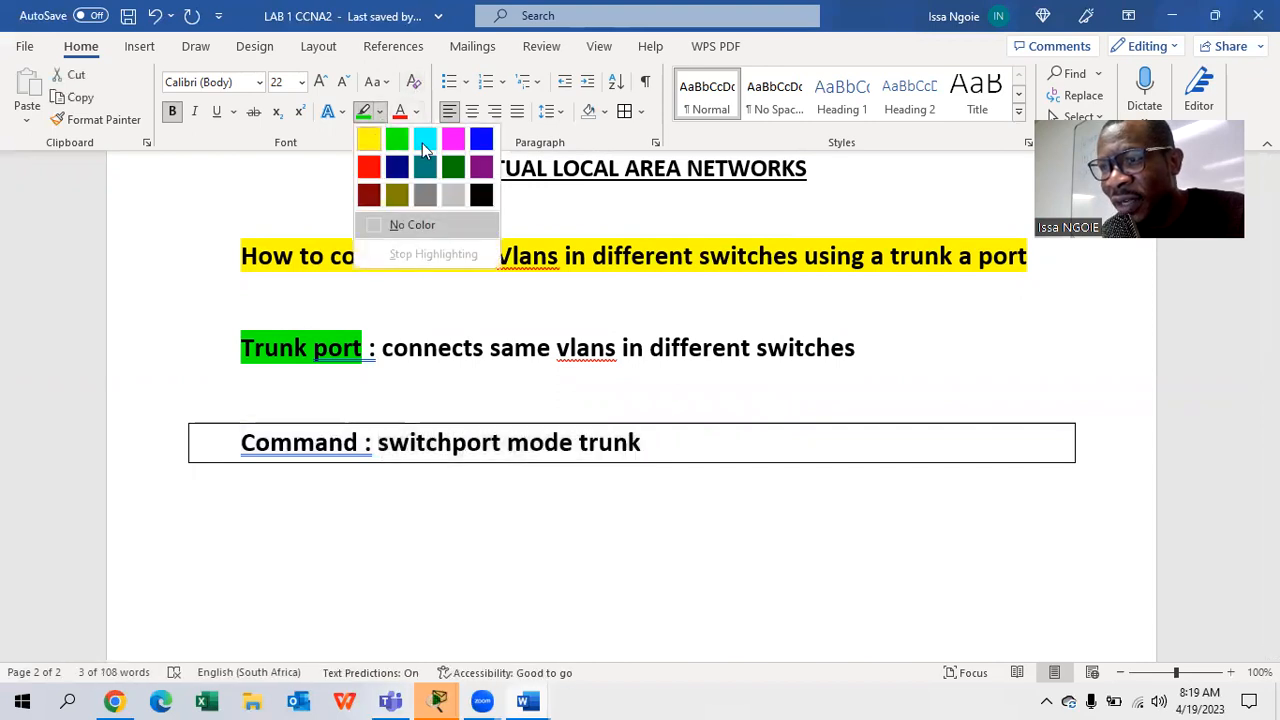
pyautogui.click(453, 140)
pyautogui.click(552, 544)
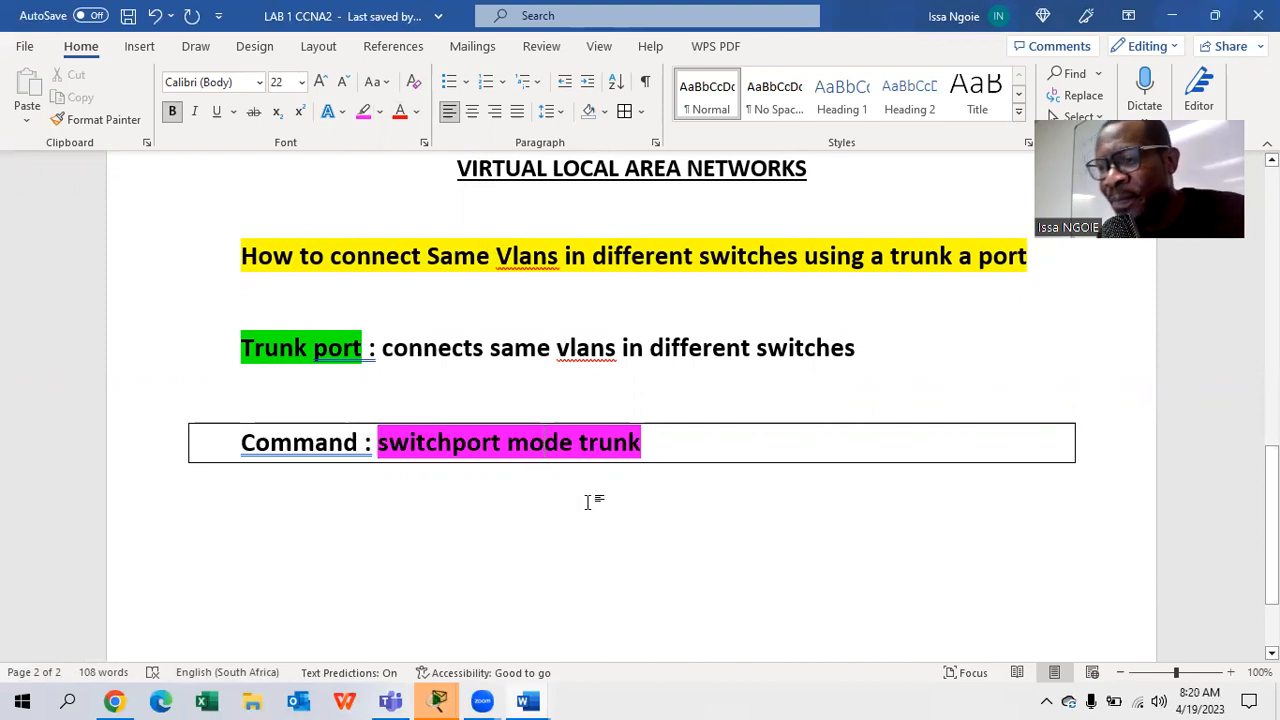
pyautogui.scroll(-2, 590, 507)
pyautogui.scroll(1, 590, 507)
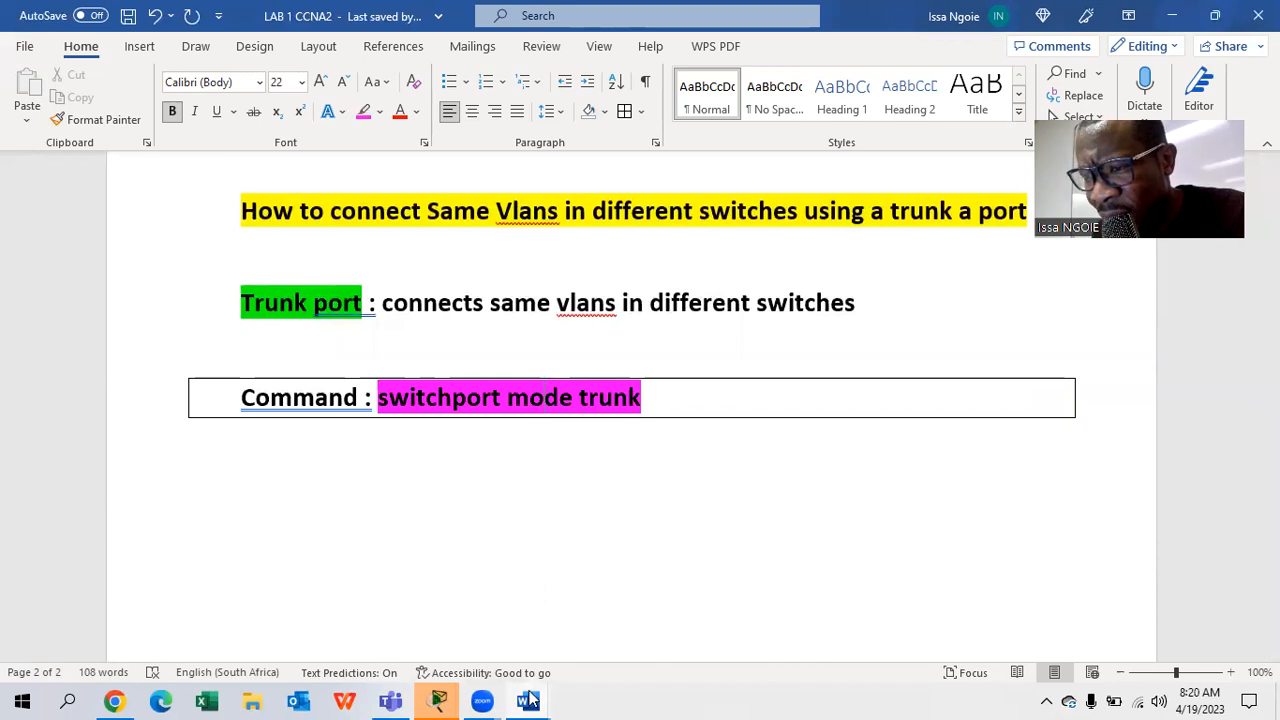
# - Sign in to Packet Tracer through Networking Academy with the account e-mail and password
pyautogui.moveTo(531, 700)
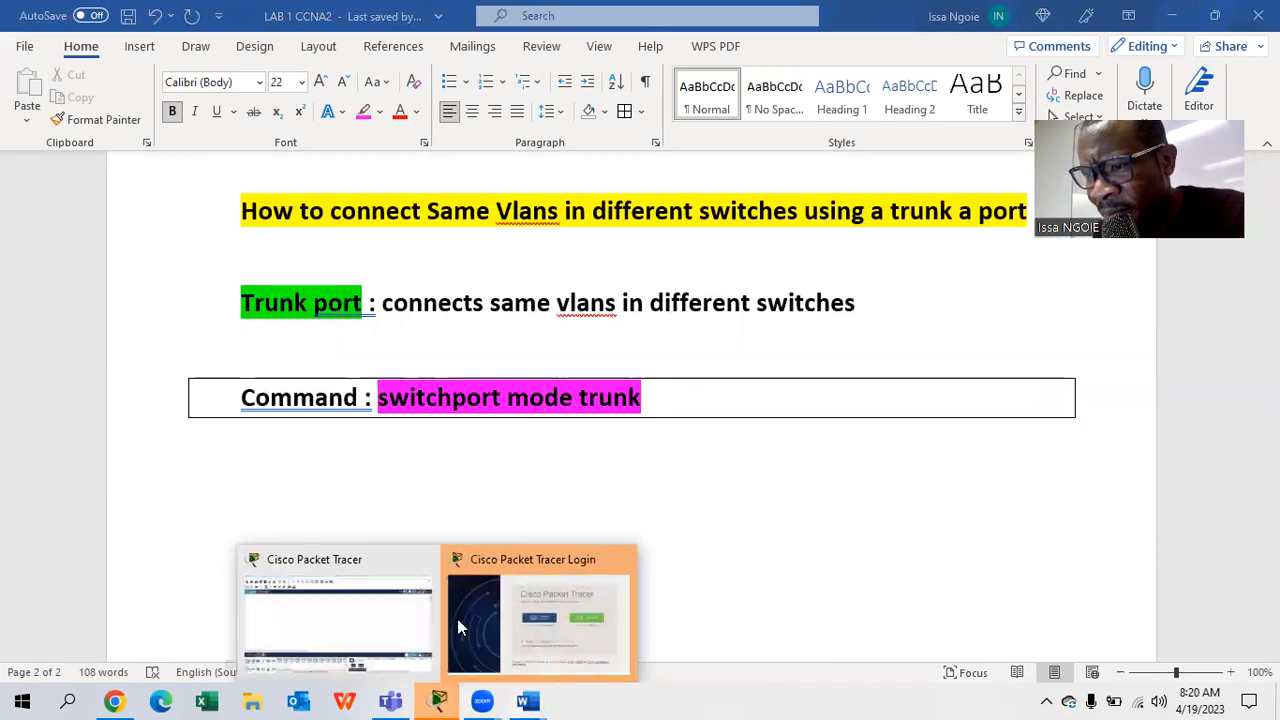
pyautogui.click(519, 612)
pyautogui.click(632, 332)
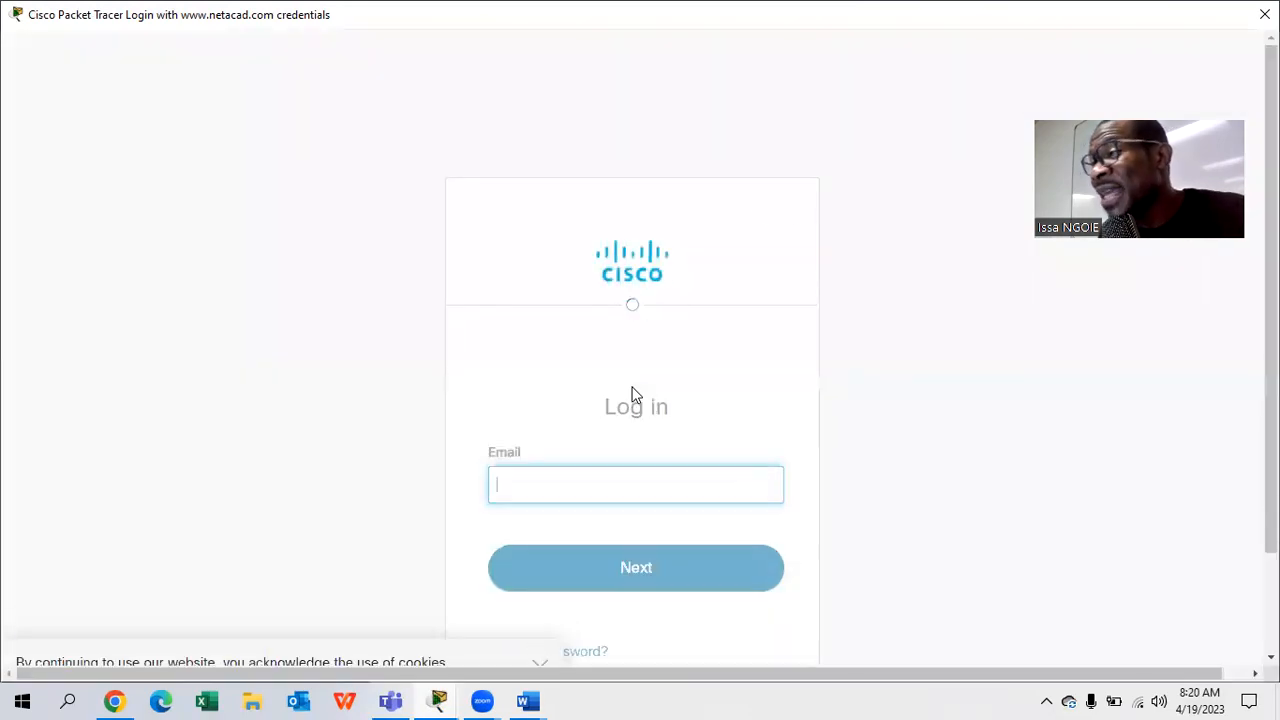
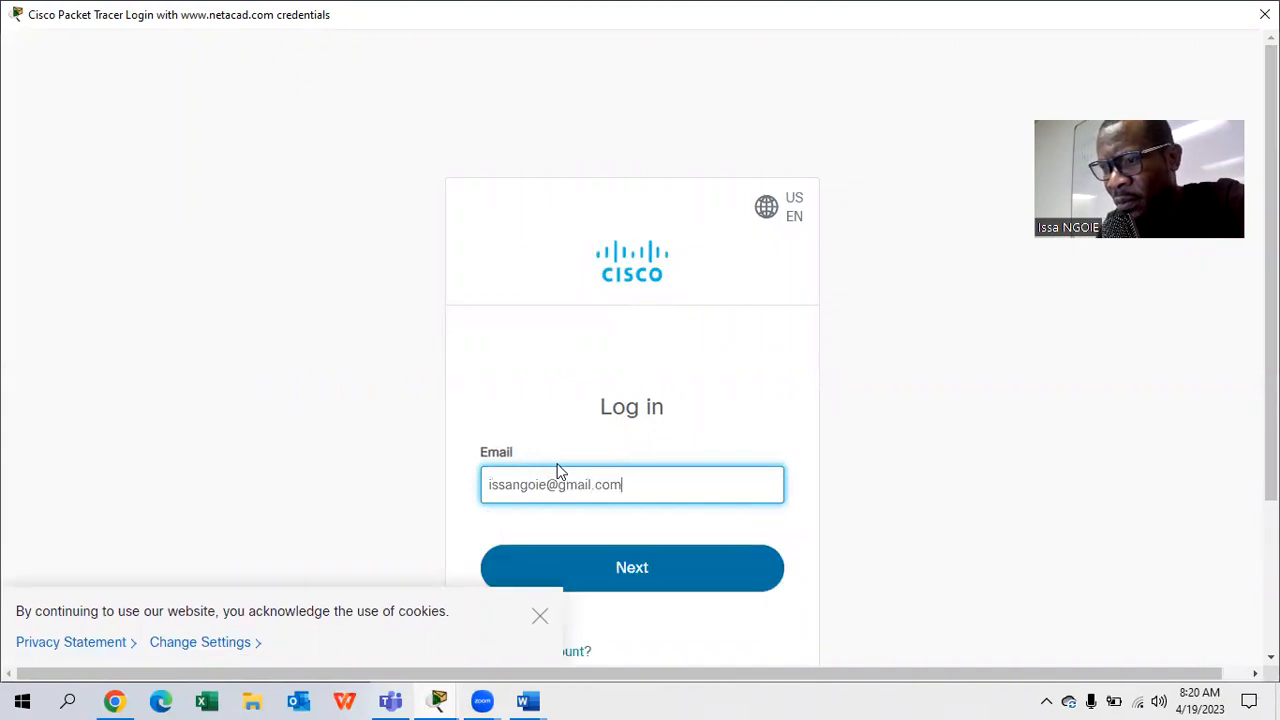
pyautogui.click(673, 566)
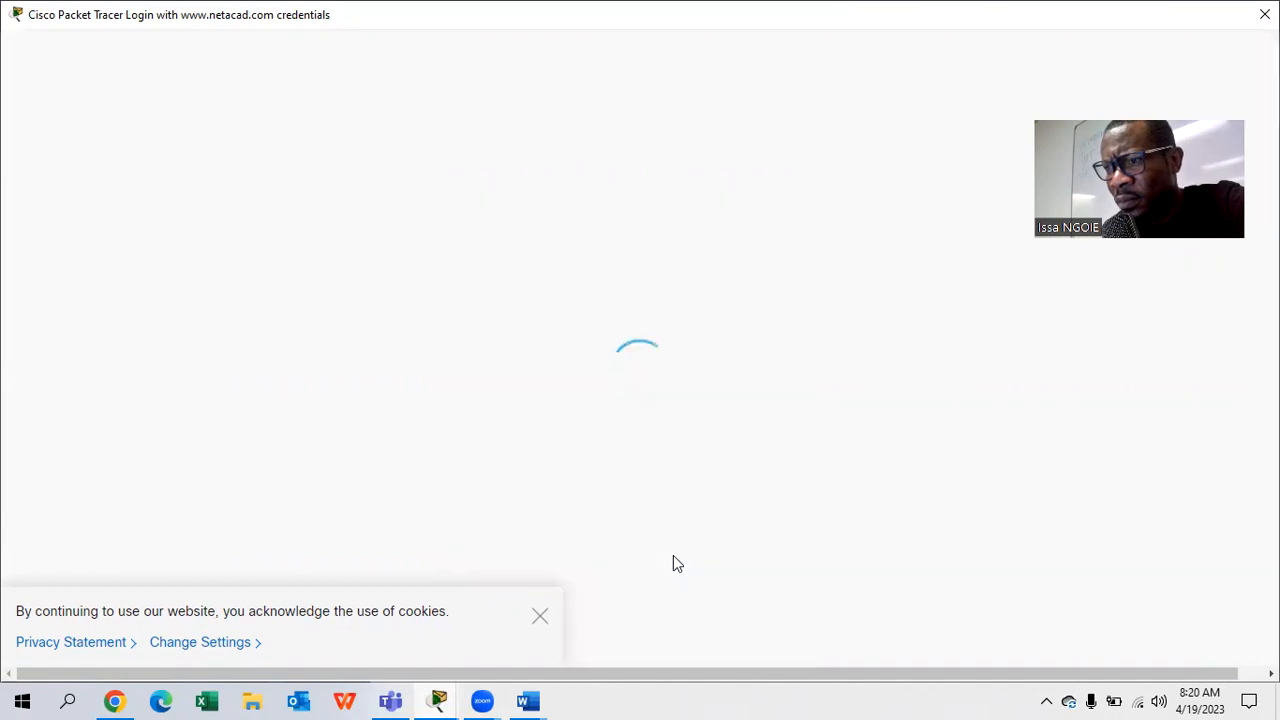
pyautogui.write('••')
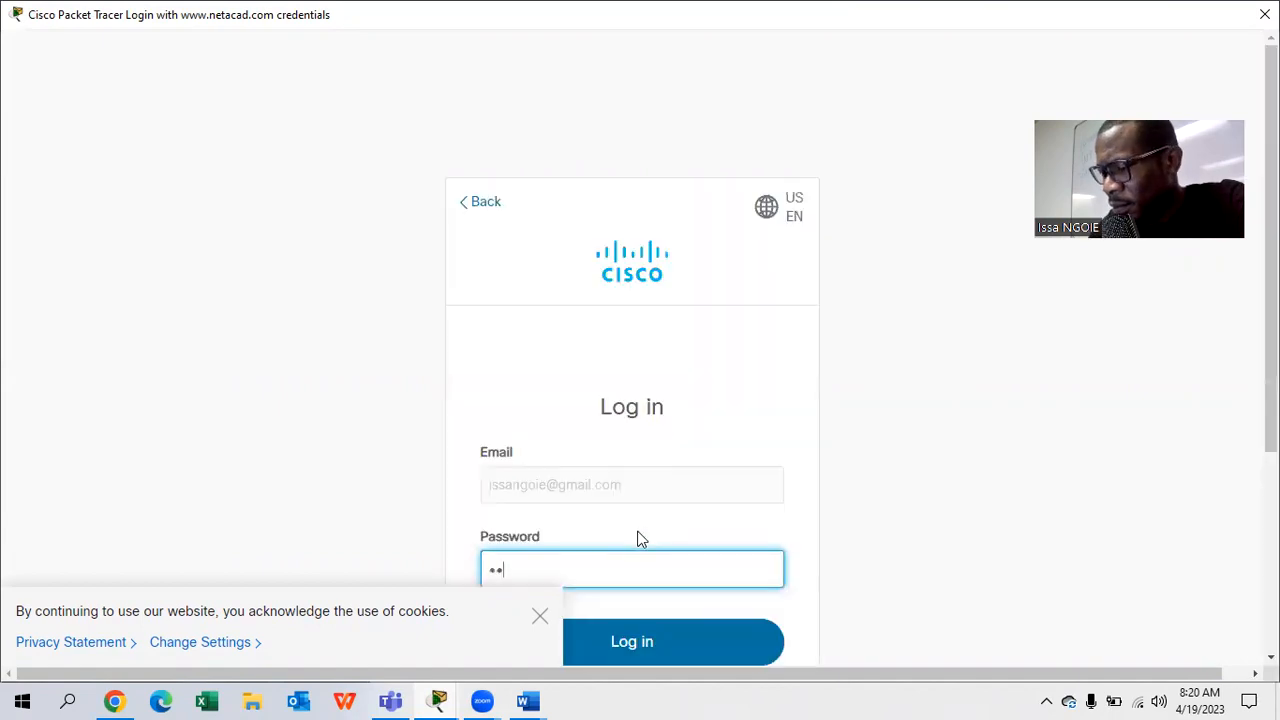
pyautogui.write('•••••••')
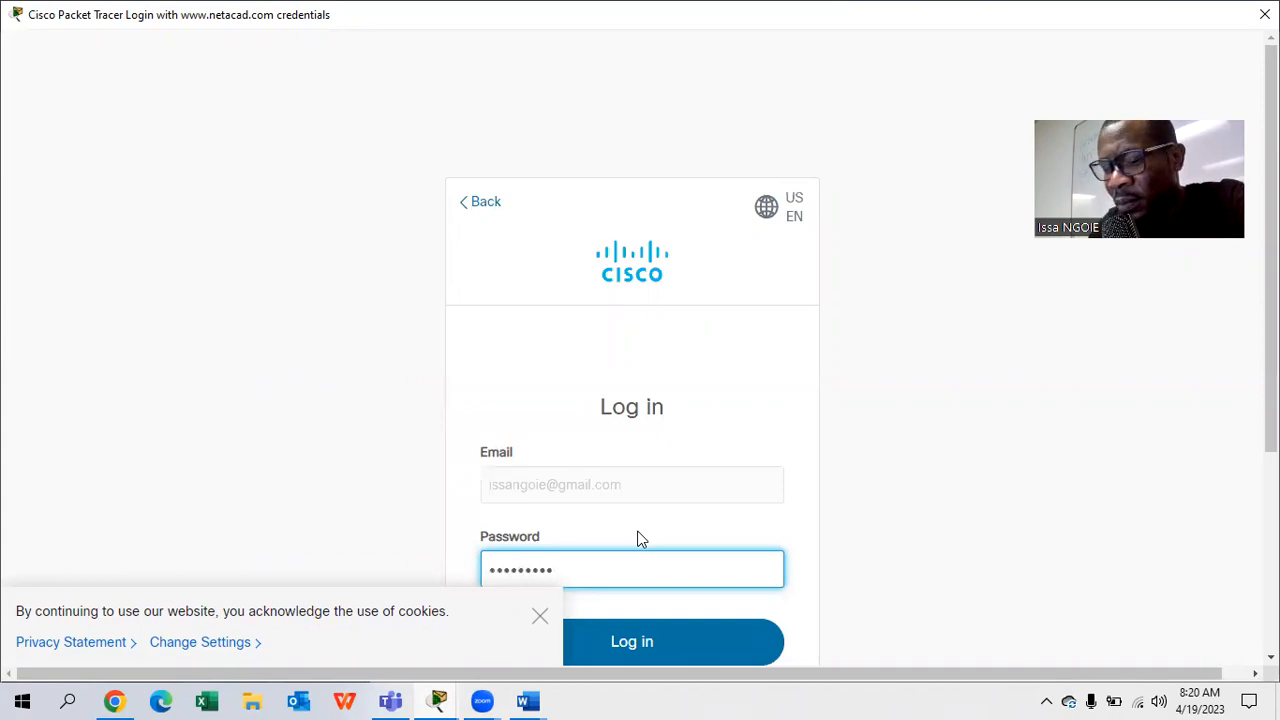
pyautogui.write('••••••')
pyautogui.press('Return')
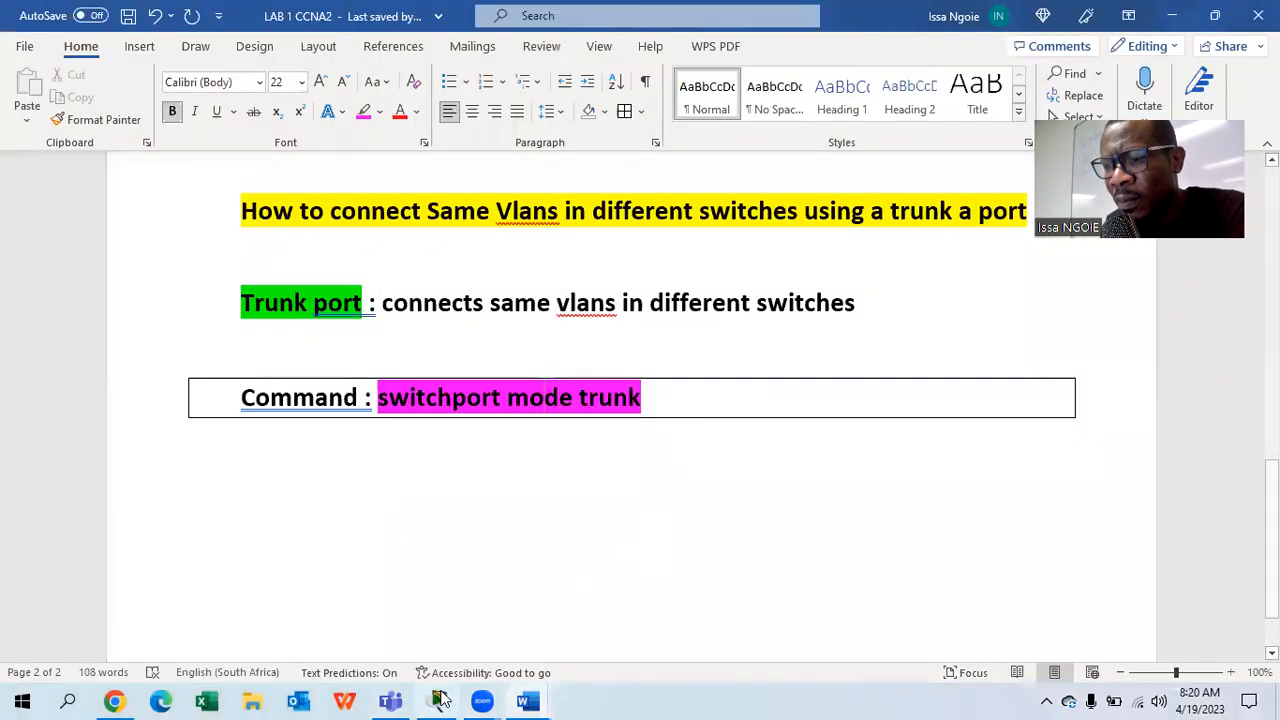
# - Place two 2960 switches, Switch0 left of centre and Switch1 on the right
pyautogui.click(440, 700)
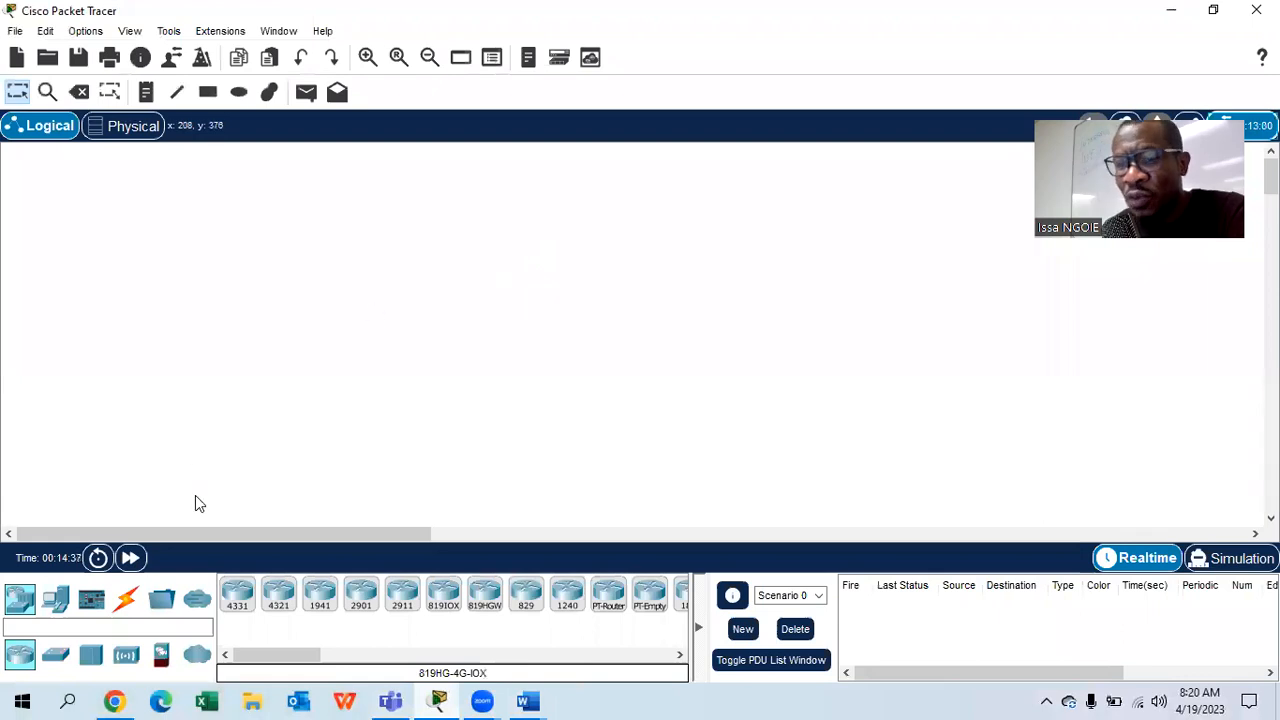
pyautogui.click(55, 654)
pyautogui.moveTo(235, 610); pyautogui.dragTo(430, 300)
pyautogui.moveTo(240, 597); pyautogui.dragTo(782, 320)
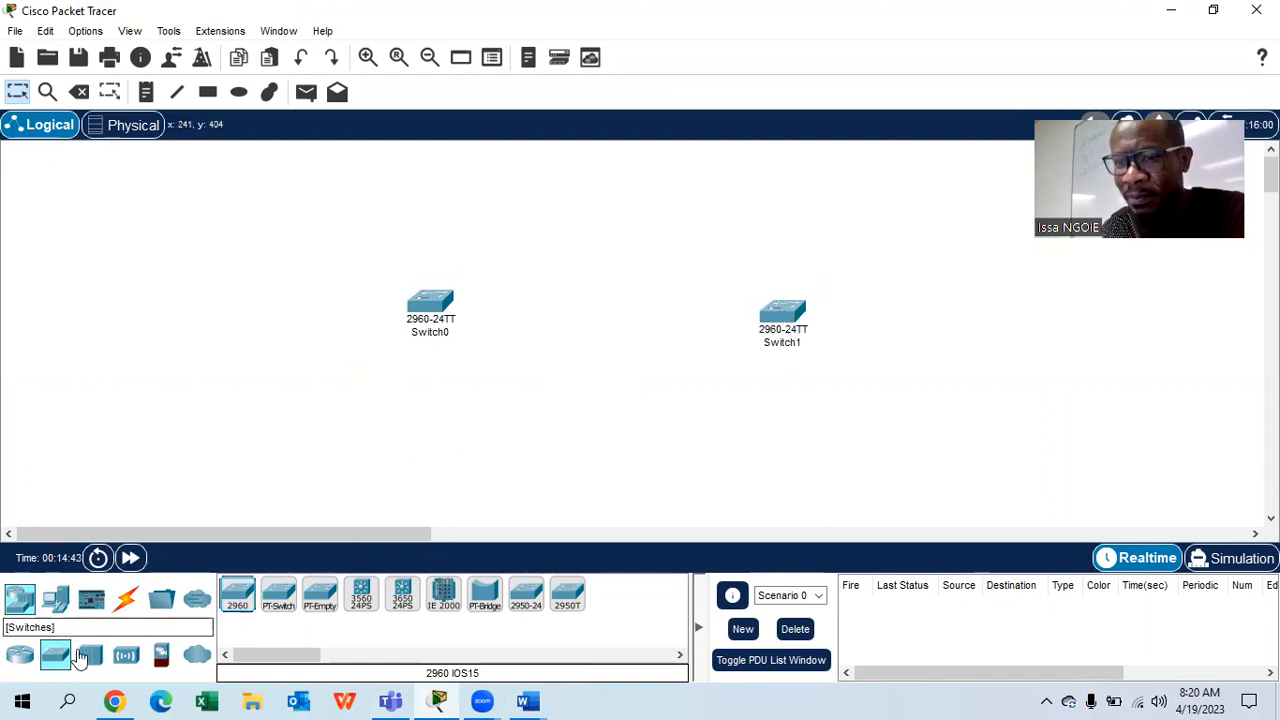
# - Add four PCs, PC0–PC3, down the left side of the workspace
pyautogui.click(55, 598)
pyautogui.moveTo(237, 595); pyautogui.dragTo(268, 193)
pyautogui.click(237, 593)
pyautogui.click(264, 268)
pyautogui.click(237, 598)
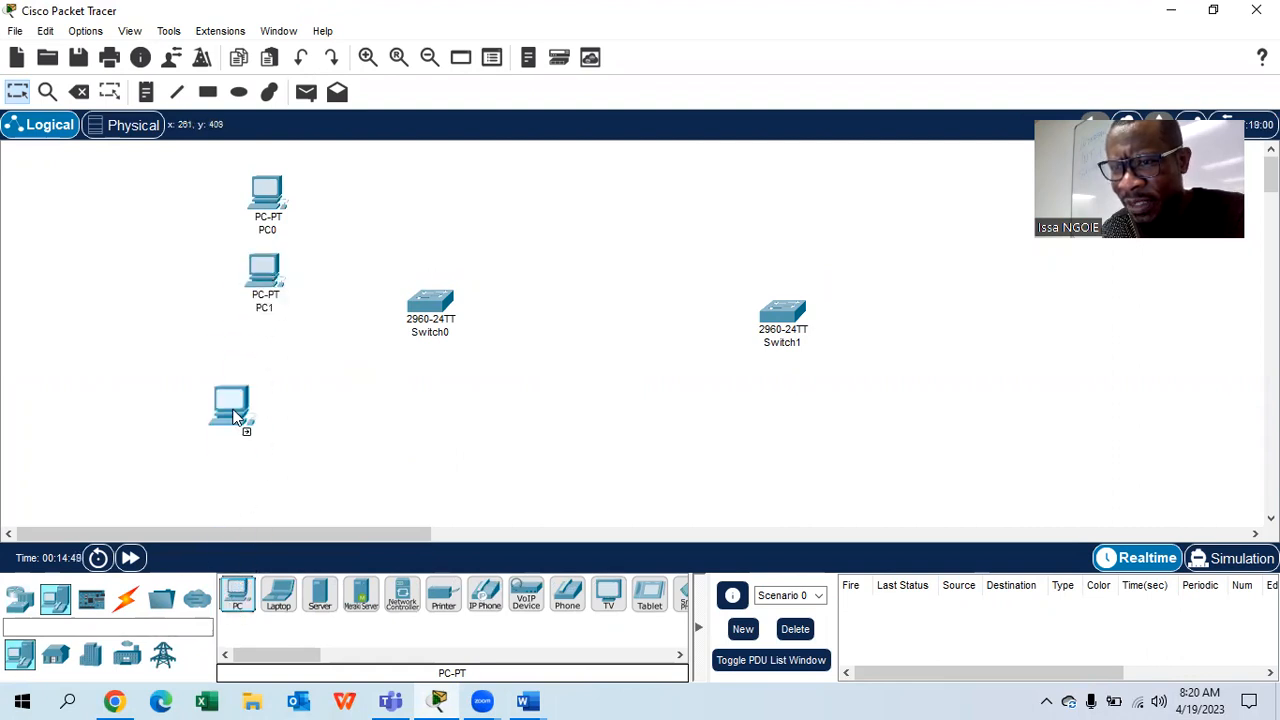
pyautogui.click(257, 405)
pyautogui.click(237, 595)
pyautogui.click(248, 480)
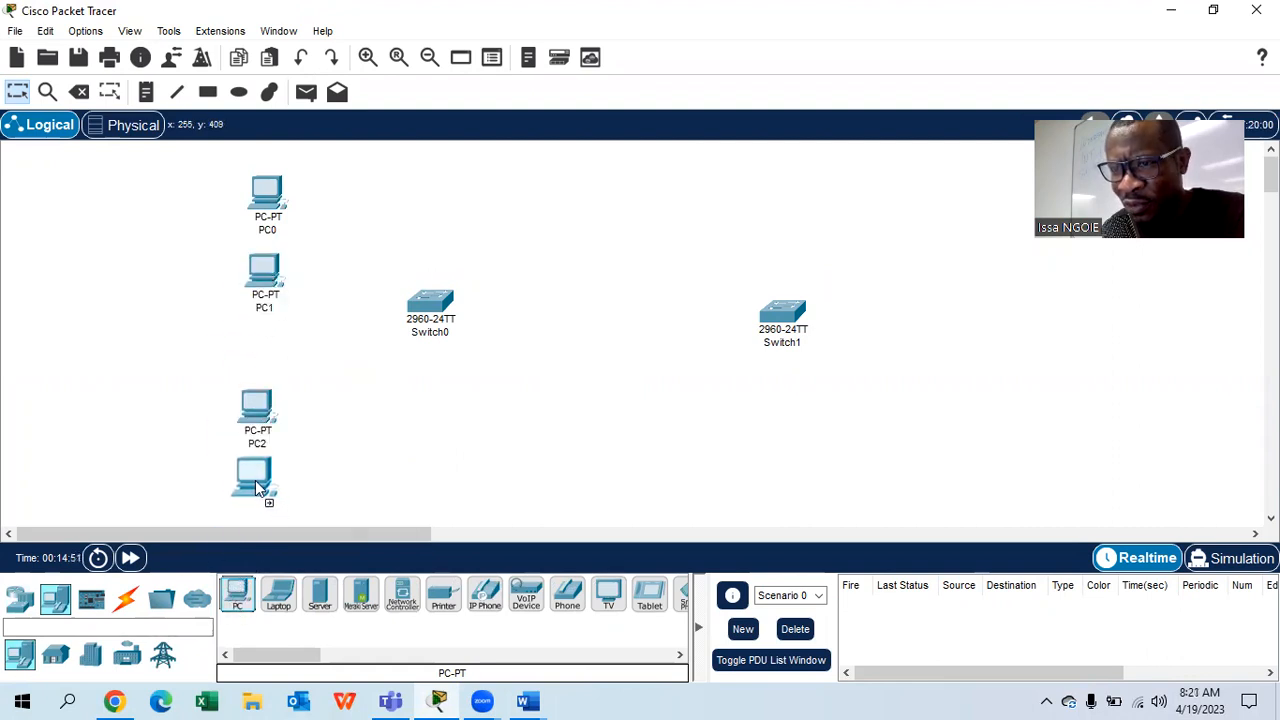
# - Add four more PCs, PC4–PC7, on the right side near Switch1
pyautogui.click(237, 595)
pyautogui.click(895, 177)
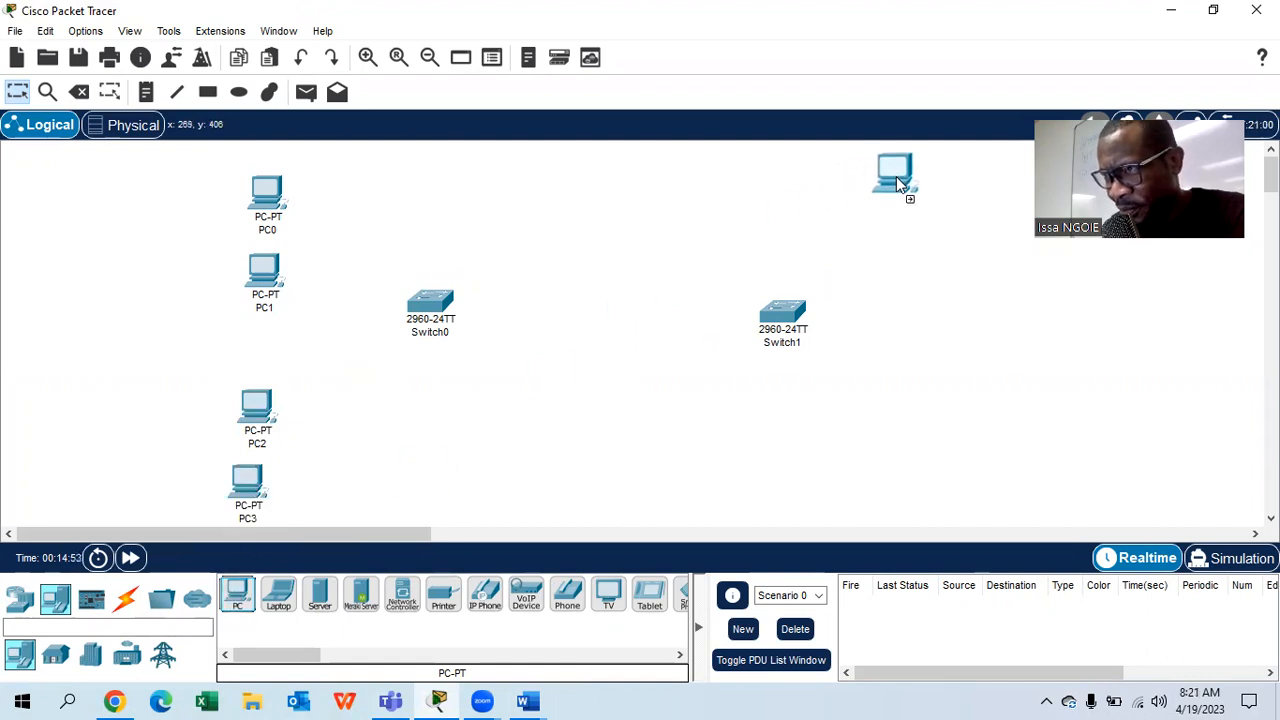
pyautogui.click(237, 595)
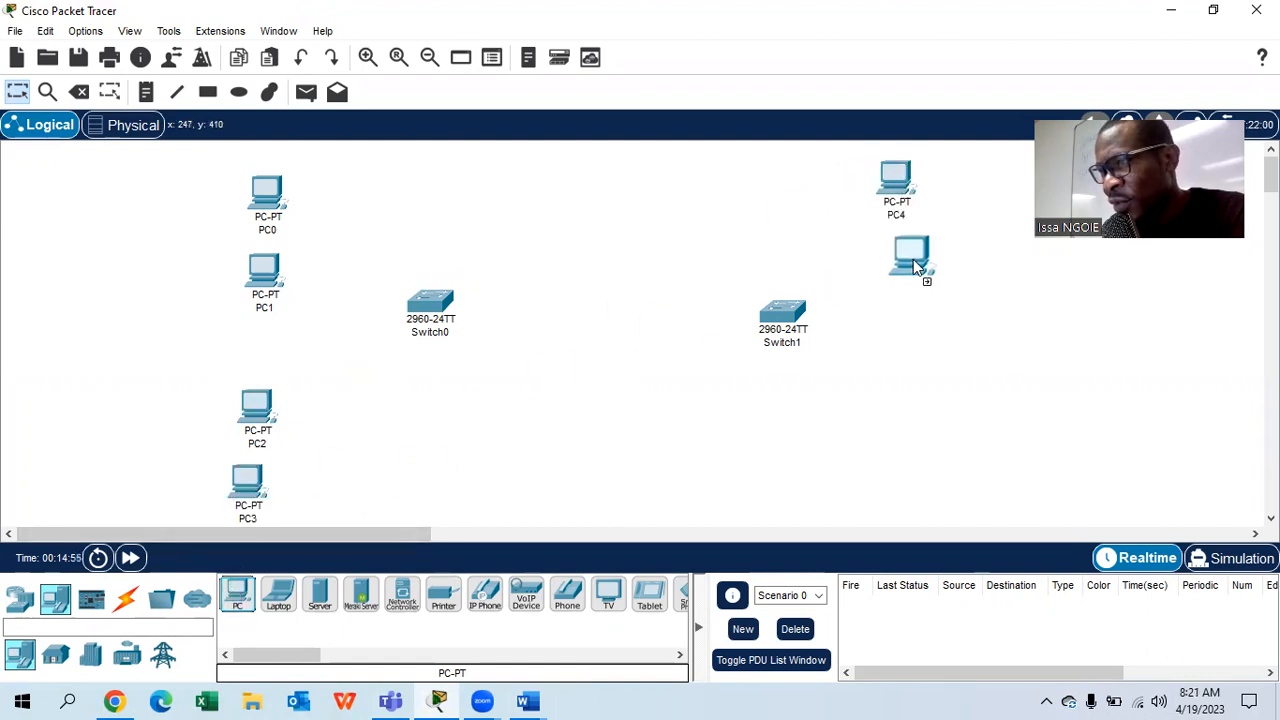
pyautogui.click(237, 595)
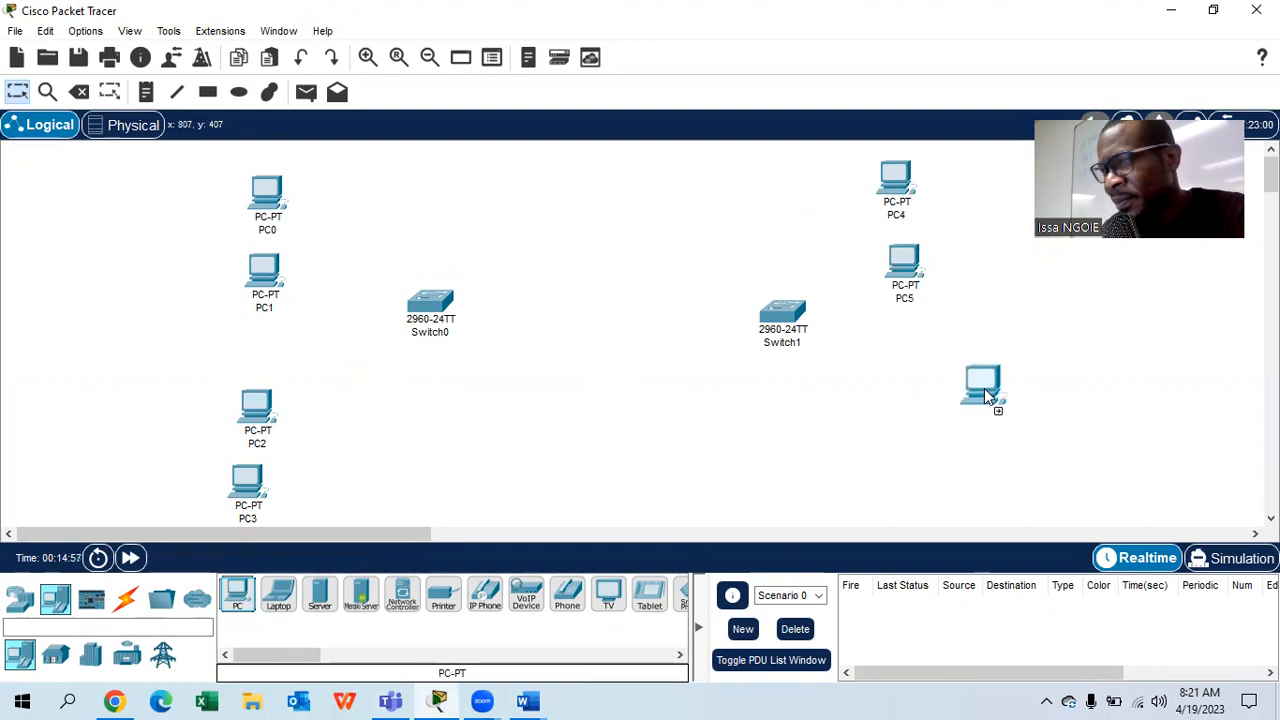
pyautogui.click(930, 458)
pyautogui.click(237, 595)
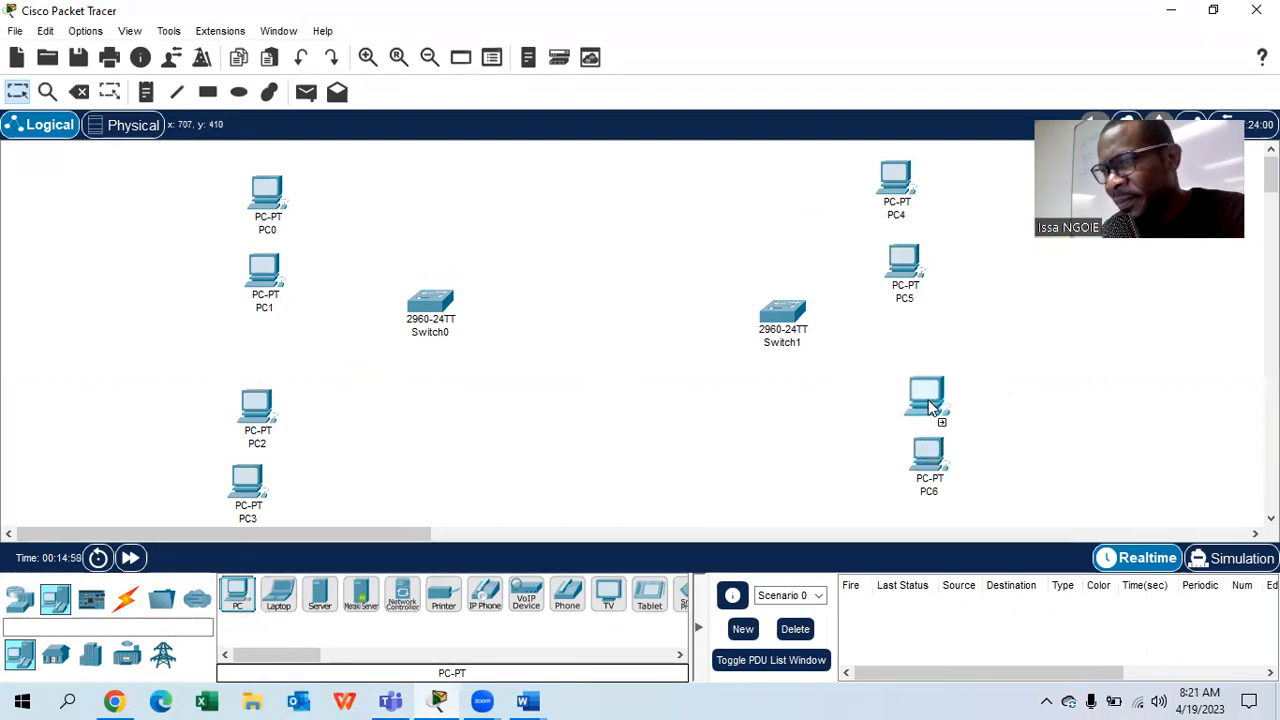
pyautogui.click(932, 396)
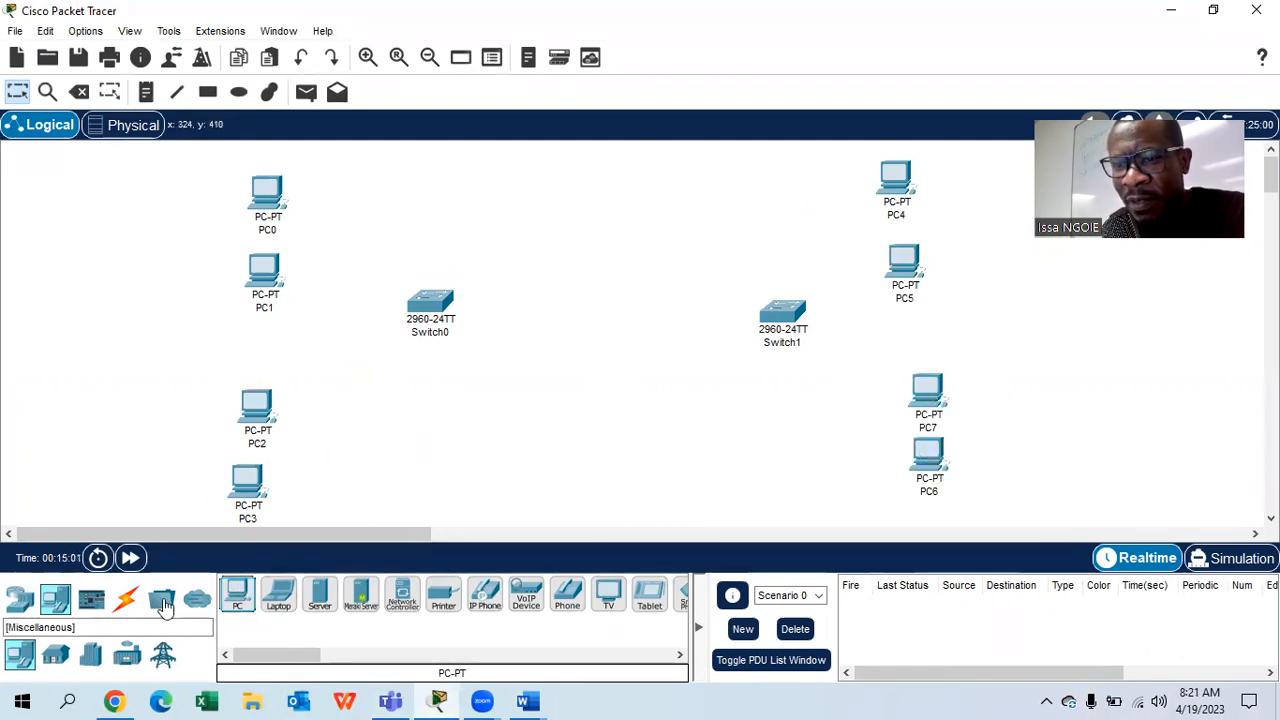
# - Cable PC0 and PC1 to Switch0 ports Fa0/1 and Fa0/2 with straight-through copper
pyautogui.click(128, 602)
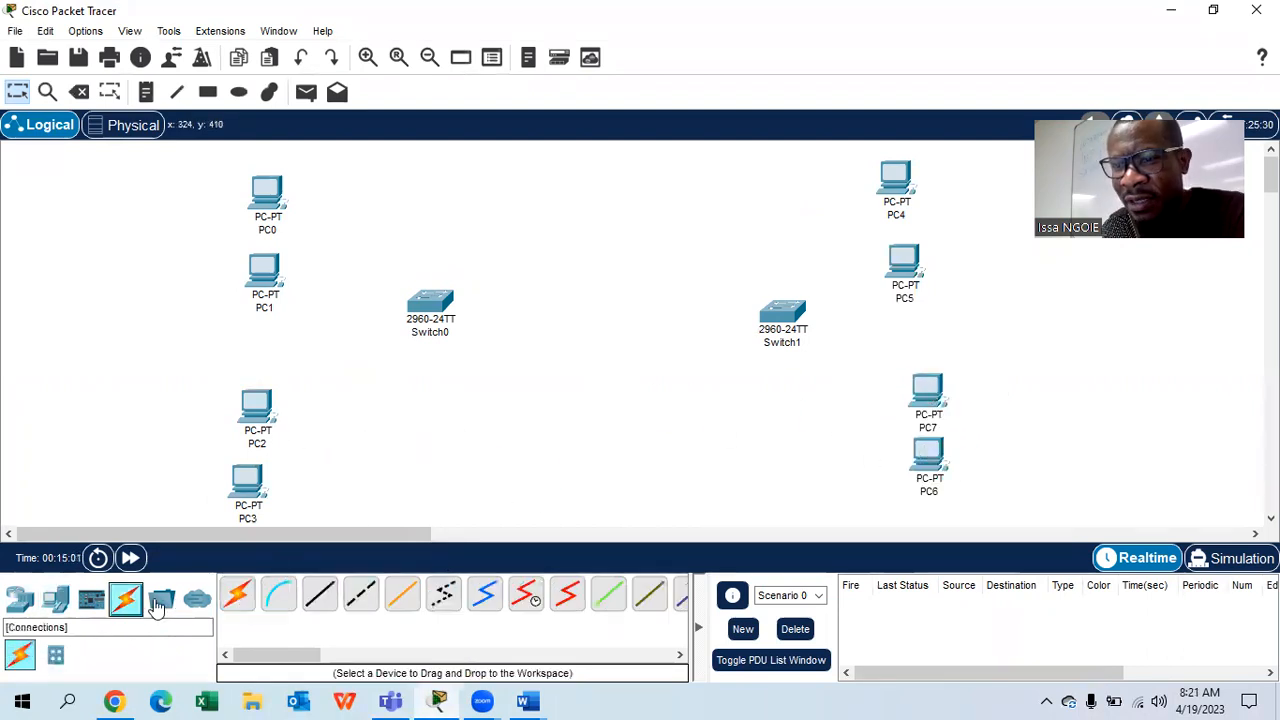
pyautogui.click(320, 597)
pyautogui.click(268, 192)
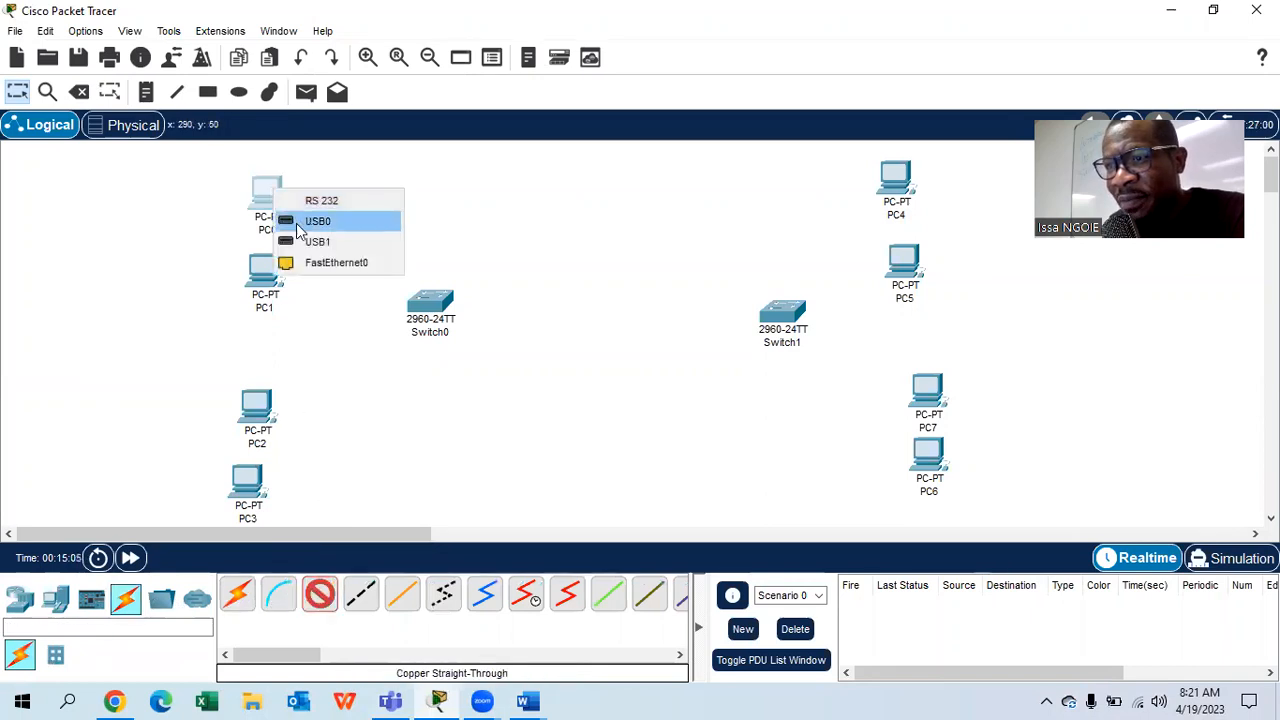
pyautogui.click(308, 265)
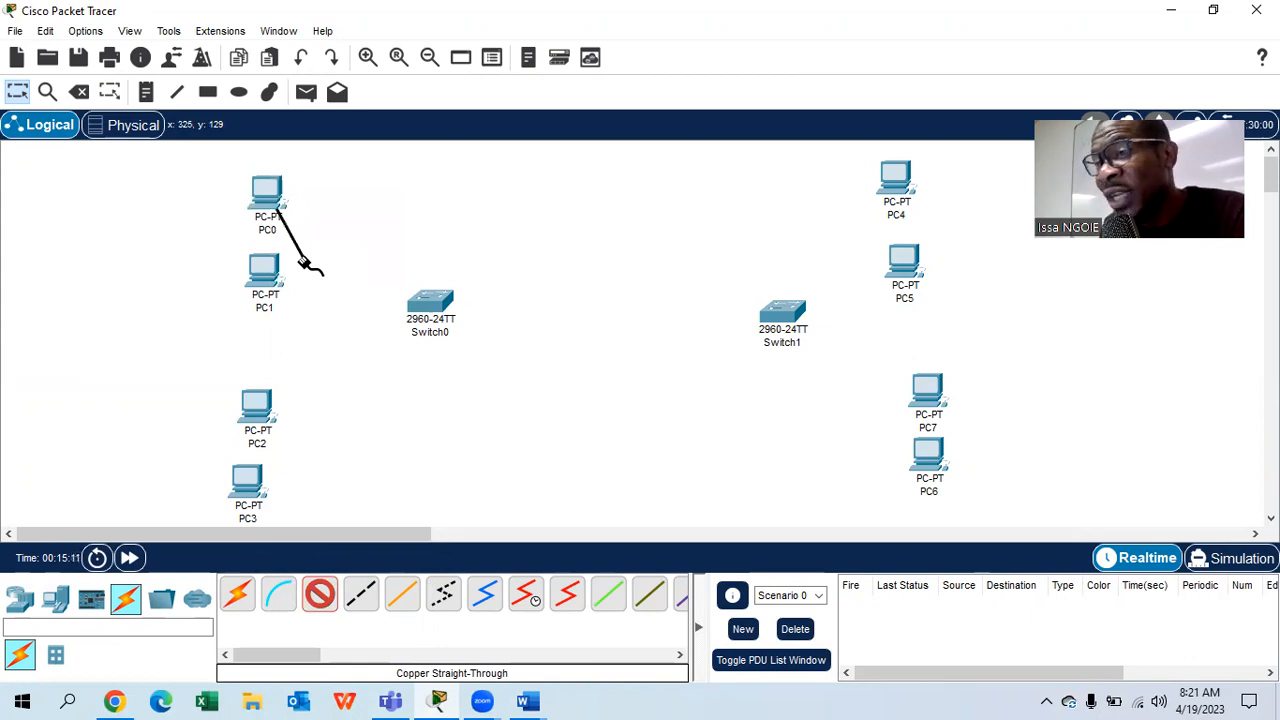
pyautogui.click(430, 303)
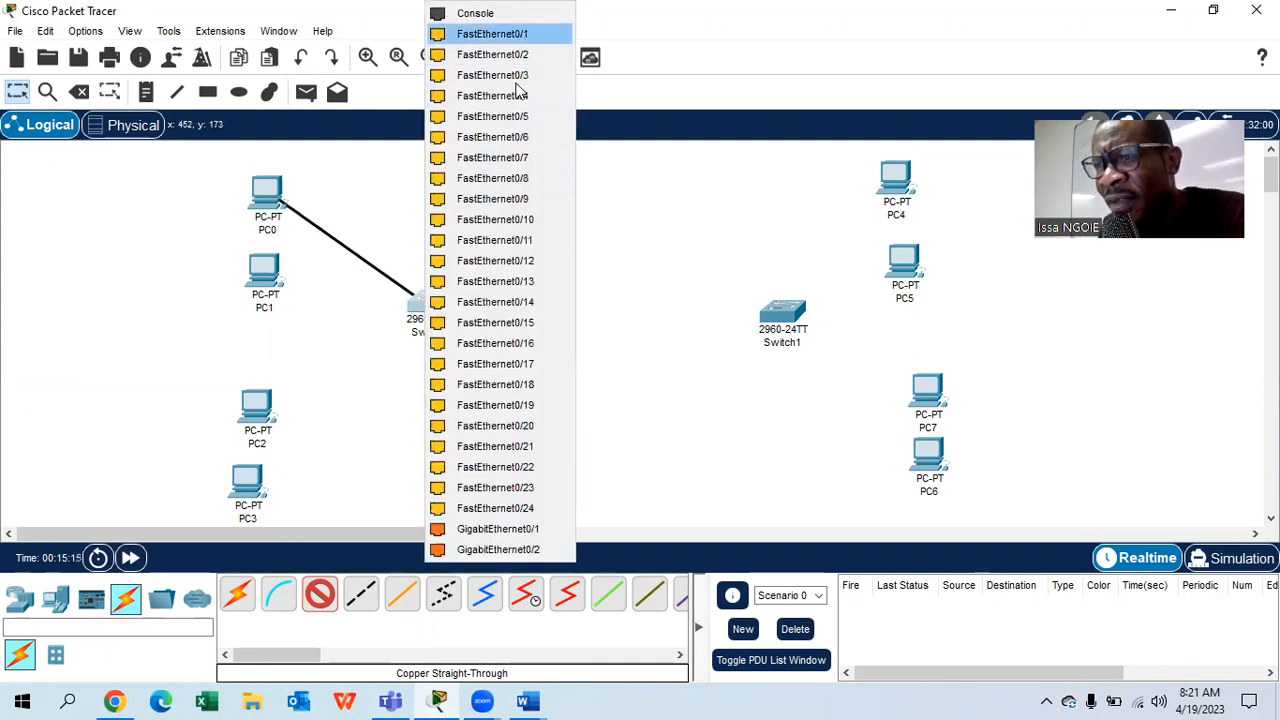
pyautogui.click(522, 36)
pyautogui.click(320, 598)
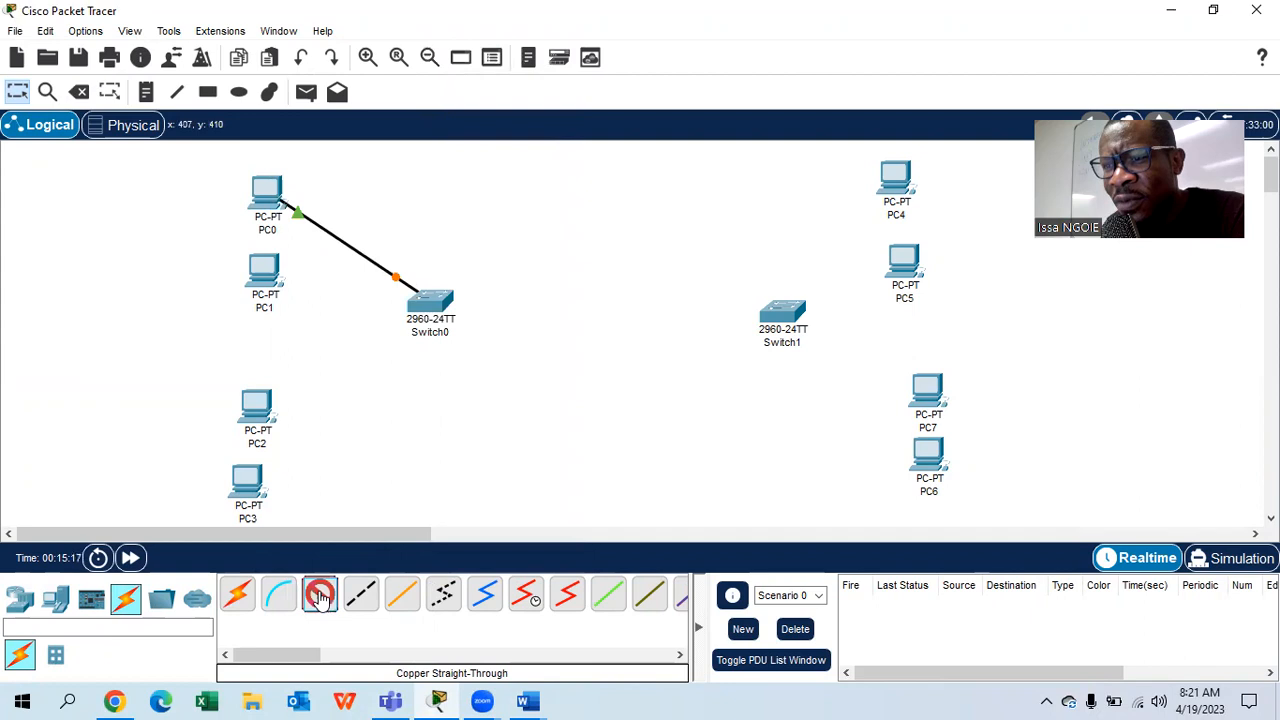
pyautogui.click(268, 278)
pyautogui.click(320, 350)
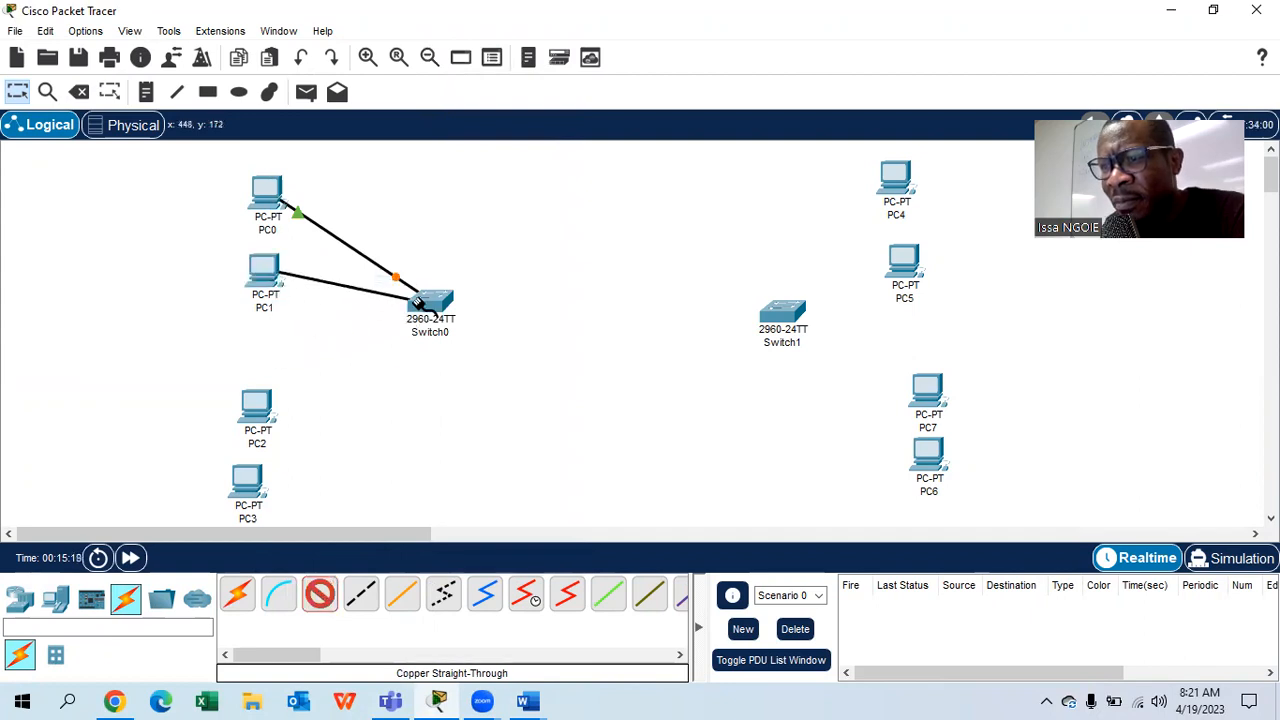
pyautogui.click(425, 302)
pyautogui.click(513, 36)
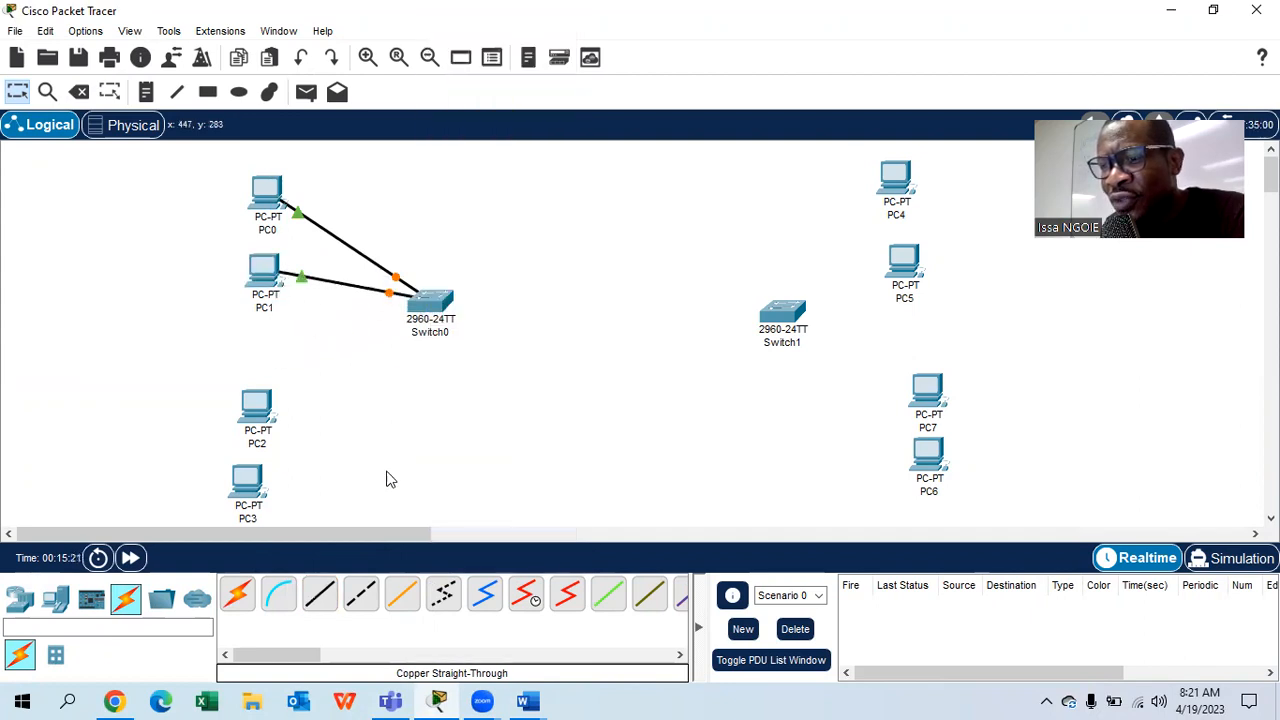
# - Cable PC2 and PC3 to Switch0 ports Fa0/3 and Fa0/4
pyautogui.click(320, 596)
pyautogui.click(258, 405)
pyautogui.click(305, 477)
pyautogui.click(425, 302)
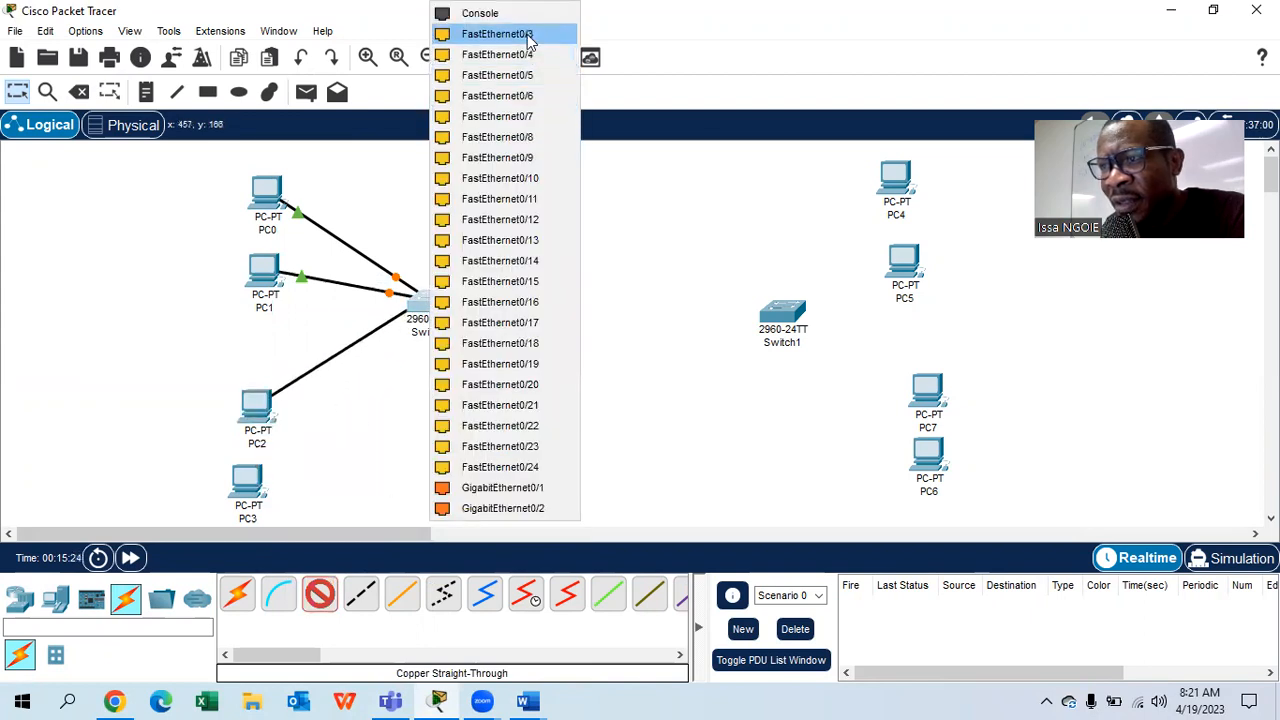
pyautogui.click(497, 34)
pyautogui.click(320, 596)
pyautogui.click(250, 497)
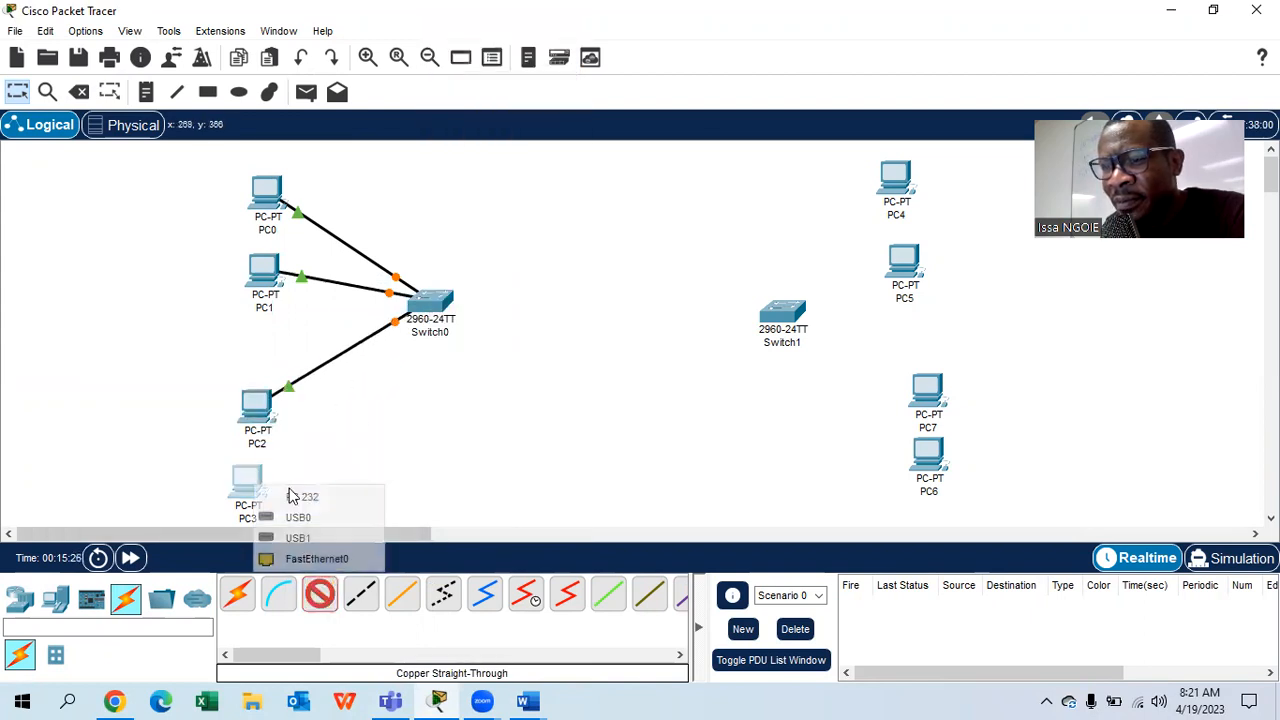
pyautogui.click(283, 566)
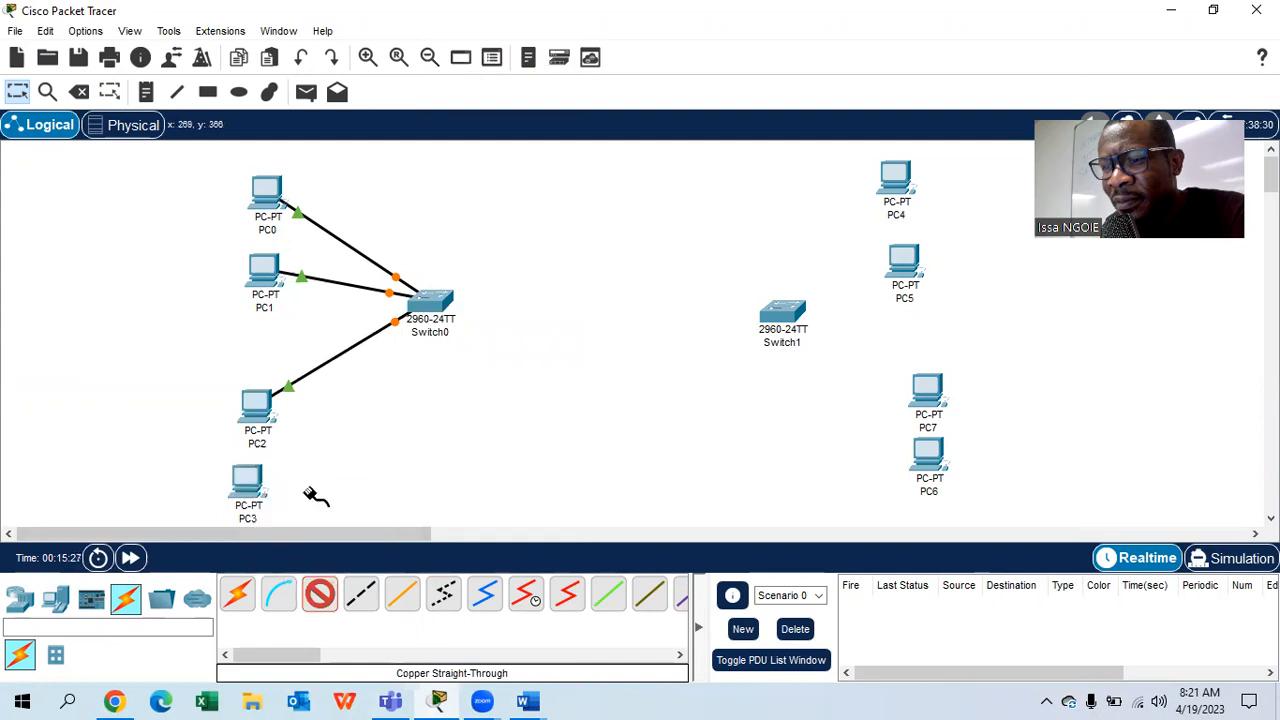
pyautogui.click(430, 302)
pyautogui.click(538, 40)
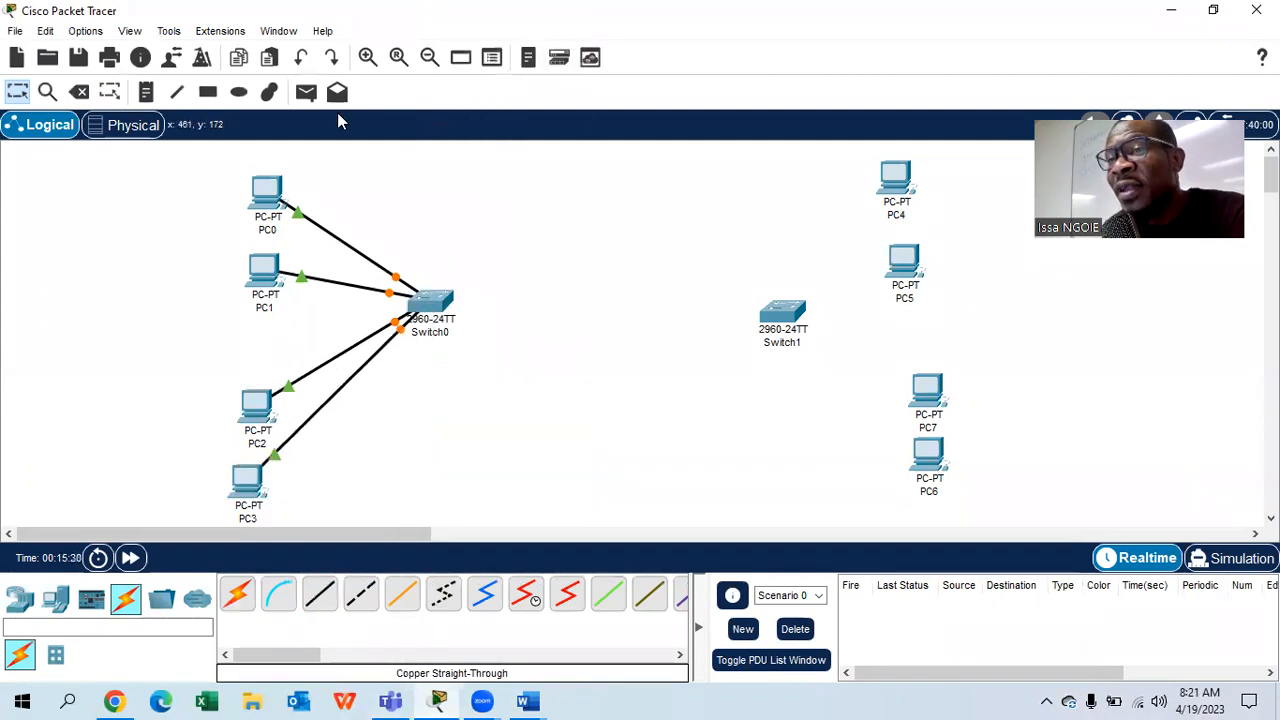
# - Label Switch0's PC links with notes '0/1 -2' and 'fa0/3 -4'
pyautogui.click(145, 91)
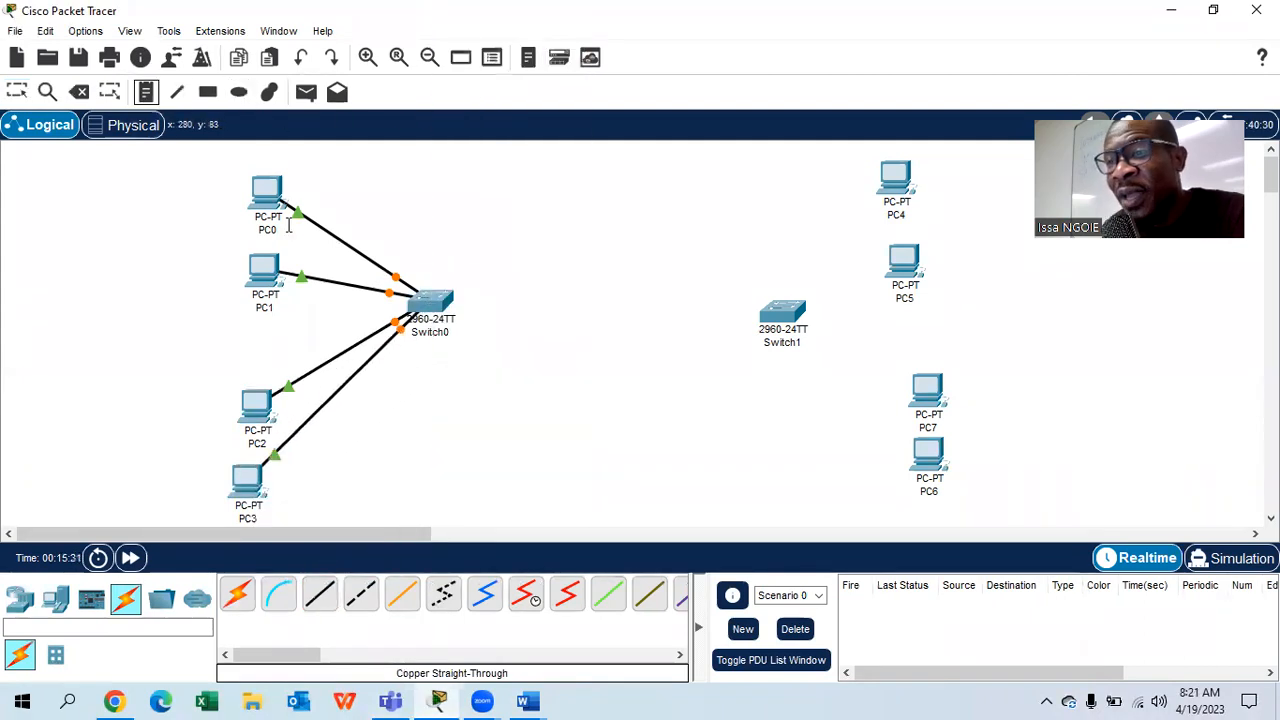
pyautogui.click(350, 226)
pyautogui.write('0/1 -2')
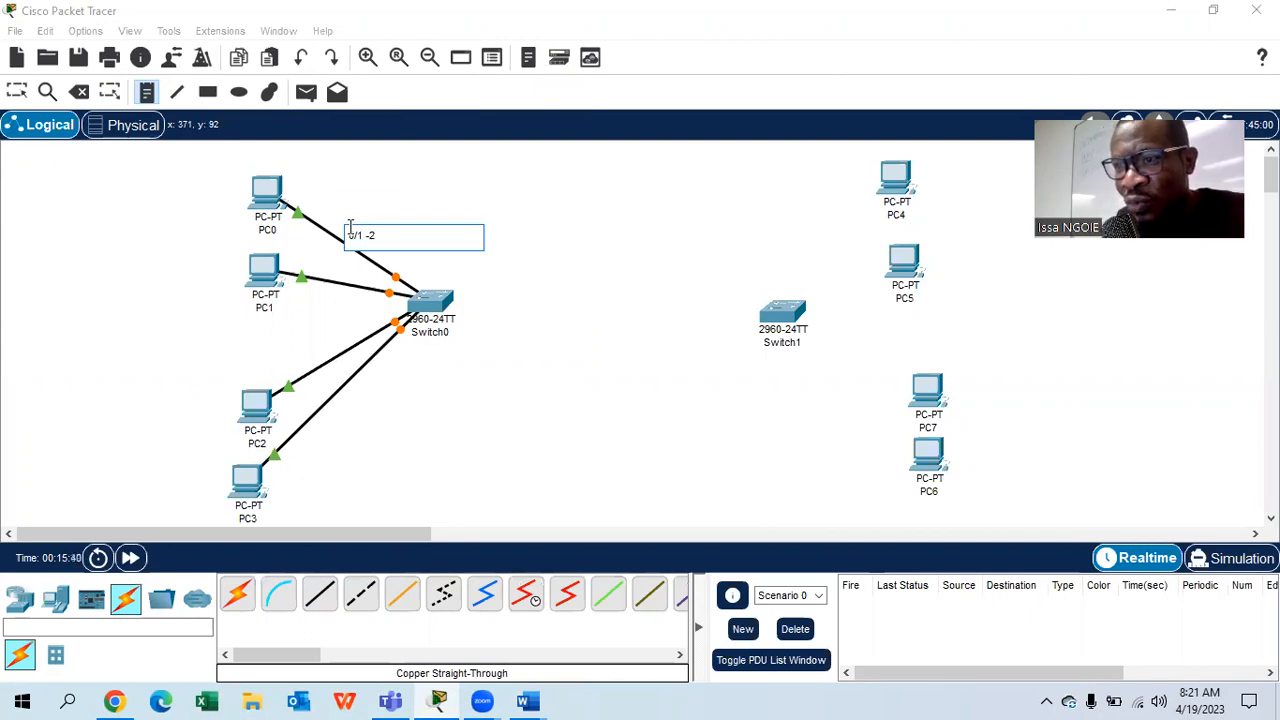
pyautogui.click(290, 352)
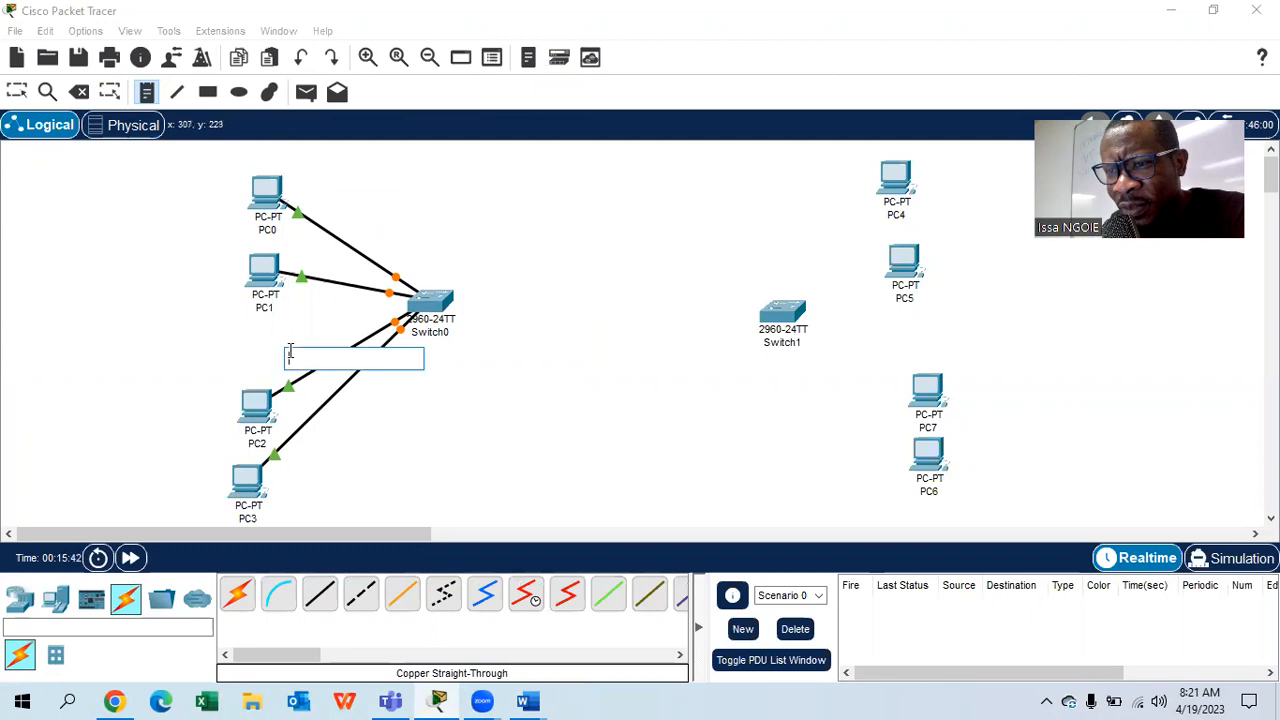
pyautogui.write('fa0/3 -4')
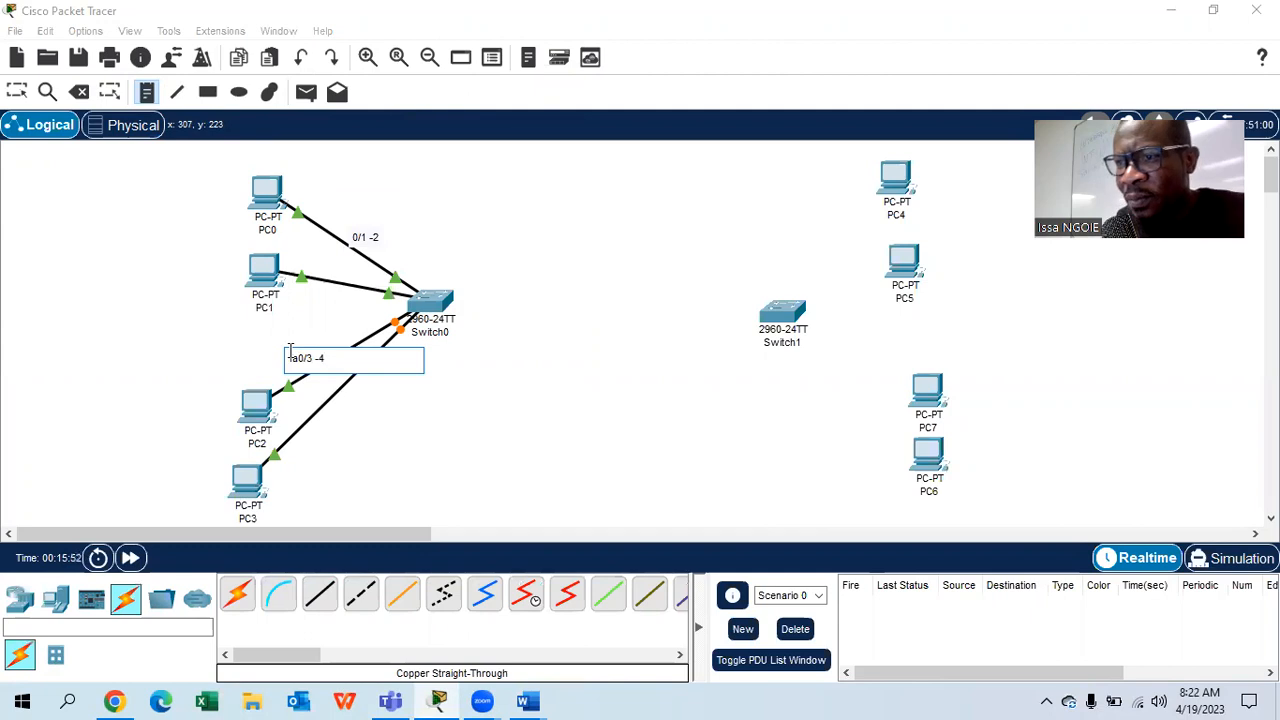
pyautogui.click(17, 91)
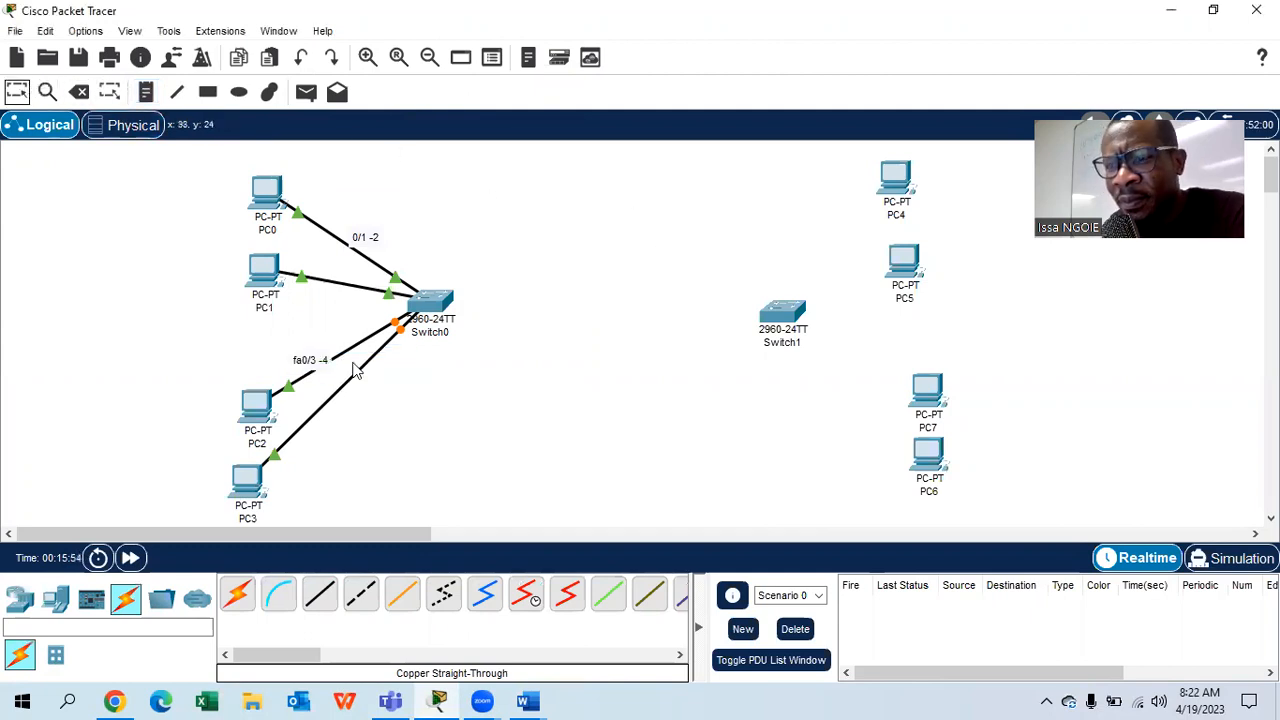
pyautogui.click(320, 594)
pyautogui.click(897, 176)
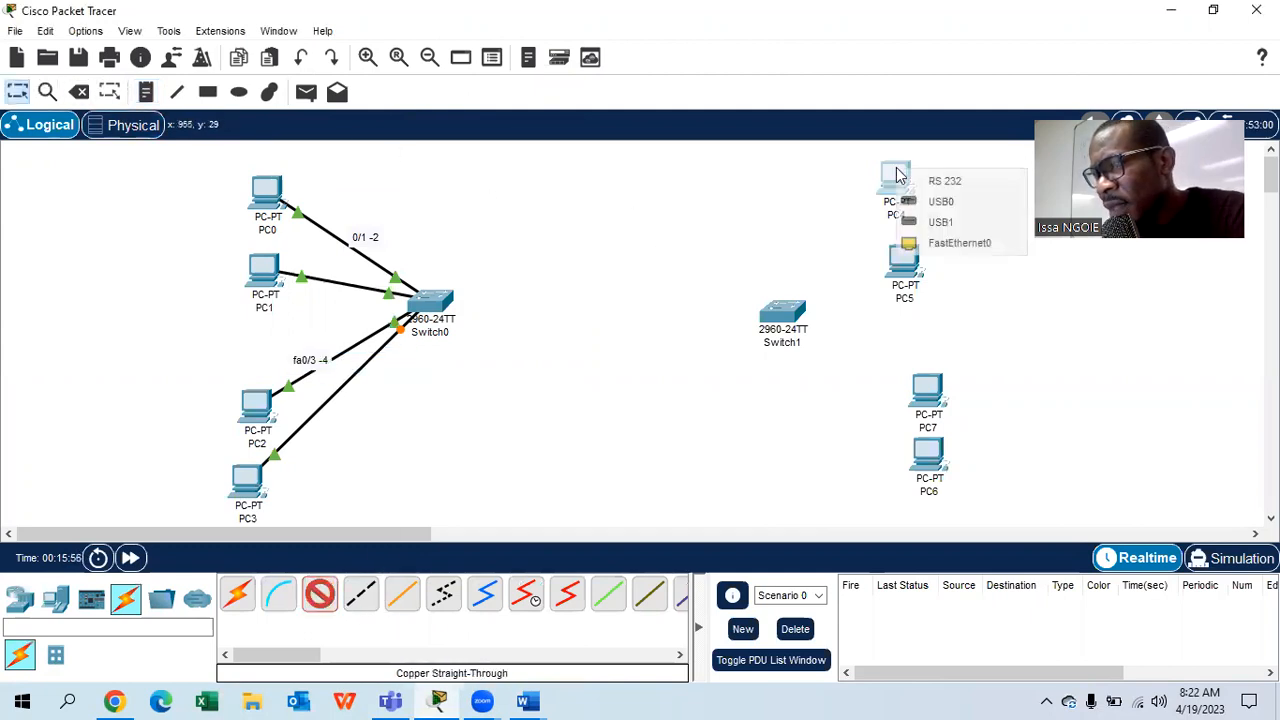
# - Connect PC4 and PC5 to Switch1 Fa0/1 and Fa0/2 with straight-through cables
pyautogui.click(943, 242)
pyautogui.click(783, 318)
pyautogui.click(851, 34)
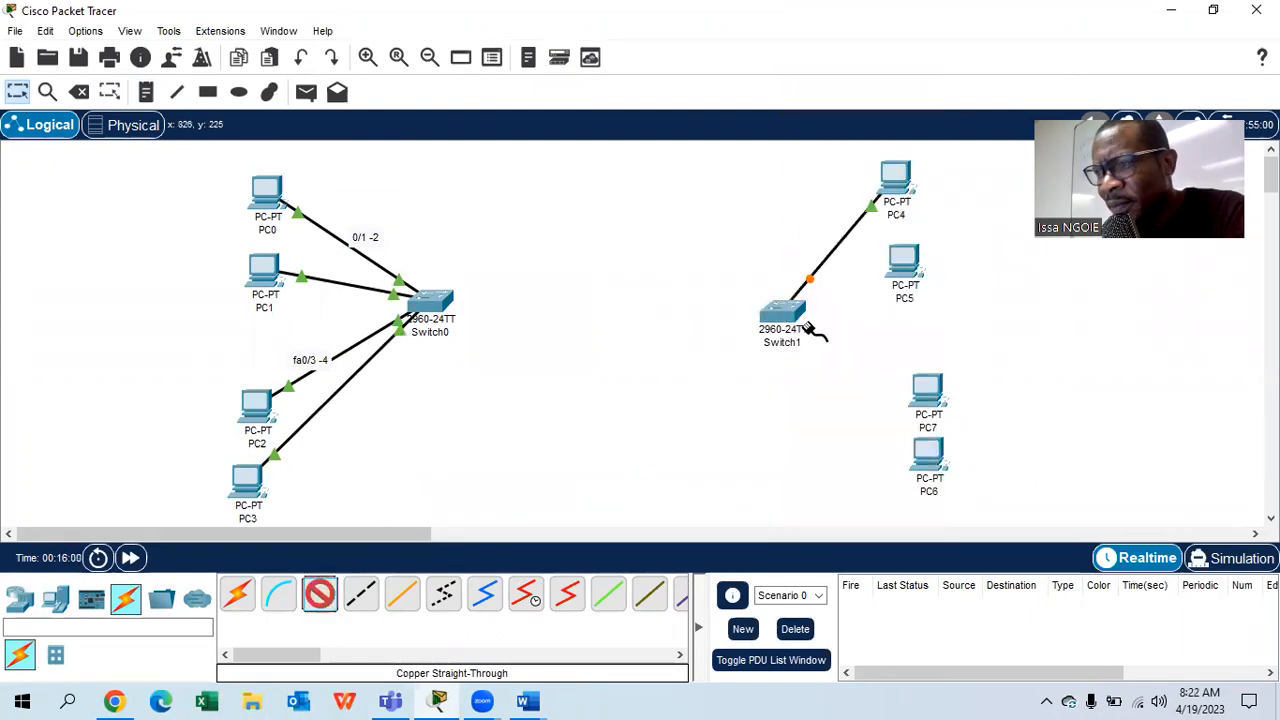
pyautogui.click(903, 263)
pyautogui.click(955, 334)
pyautogui.click(785, 314)
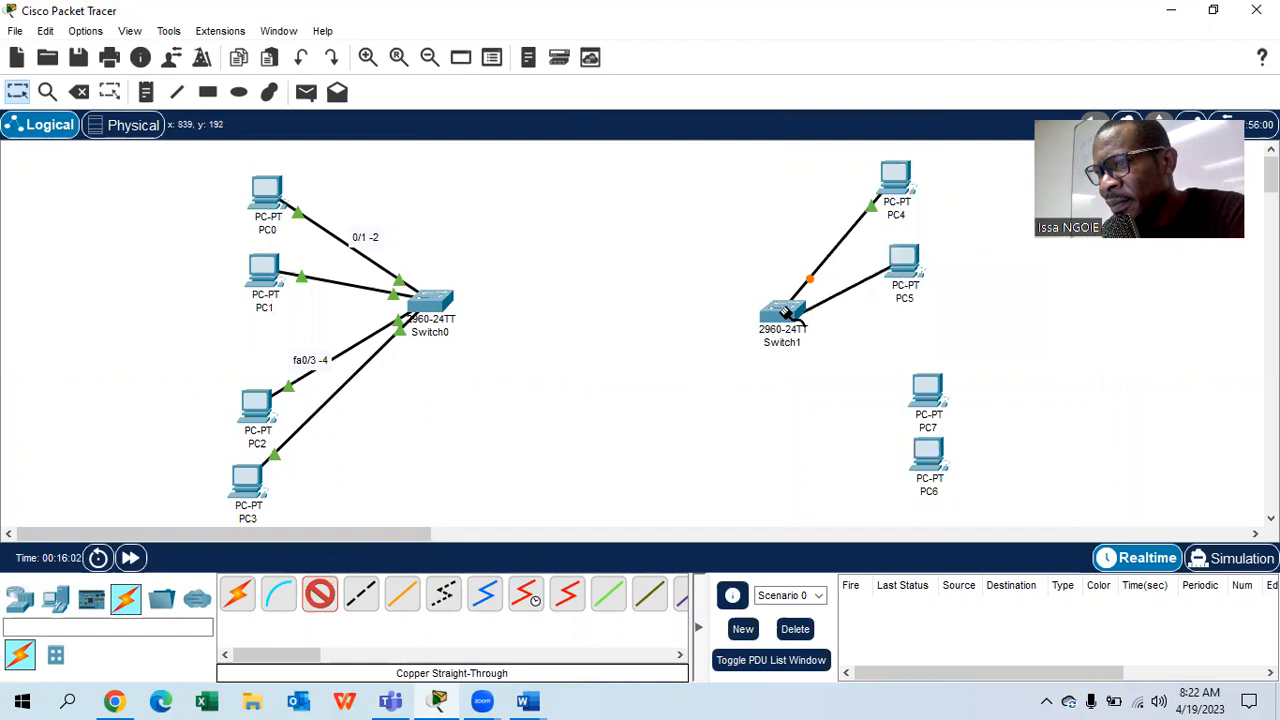
pyautogui.click(785, 314)
pyautogui.click(848, 52)
# - Connect PC7 and PC6 to Switch1 Fa0/3 and Fa0/4 with straight-through cables
pyautogui.click(318, 594)
pyautogui.click(927, 392)
pyautogui.click(965, 467)
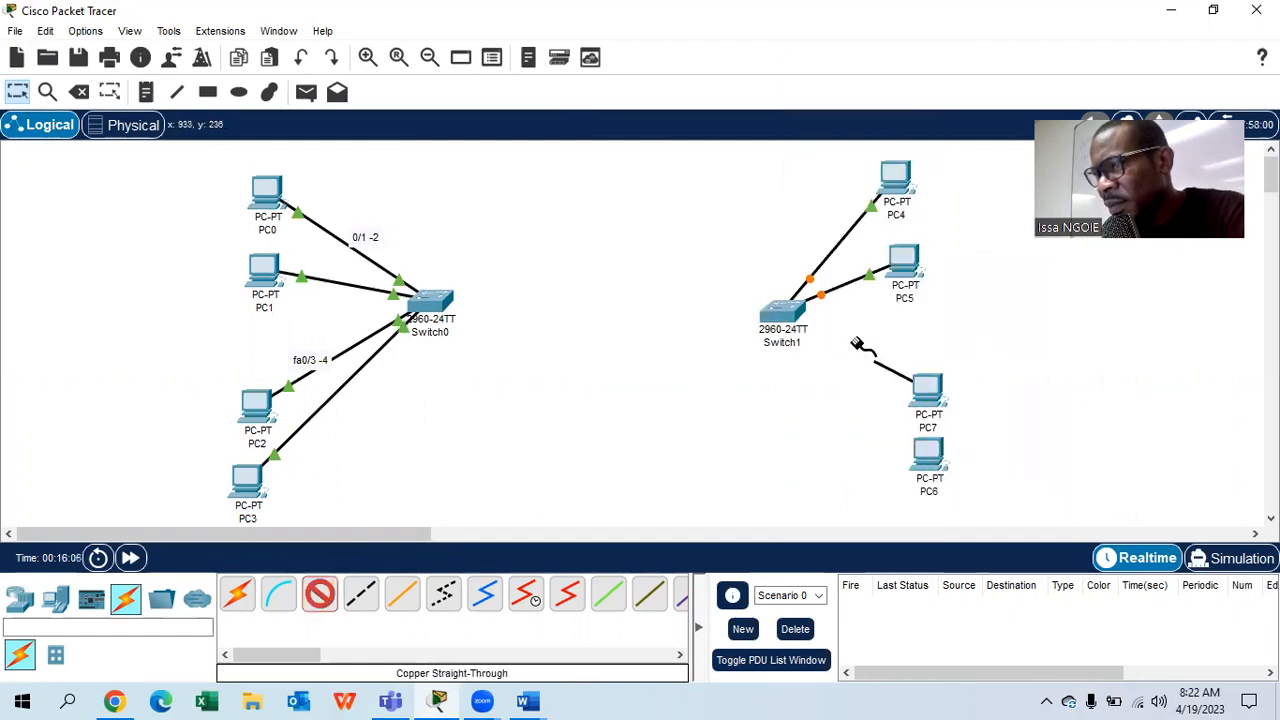
pyautogui.click(785, 310)
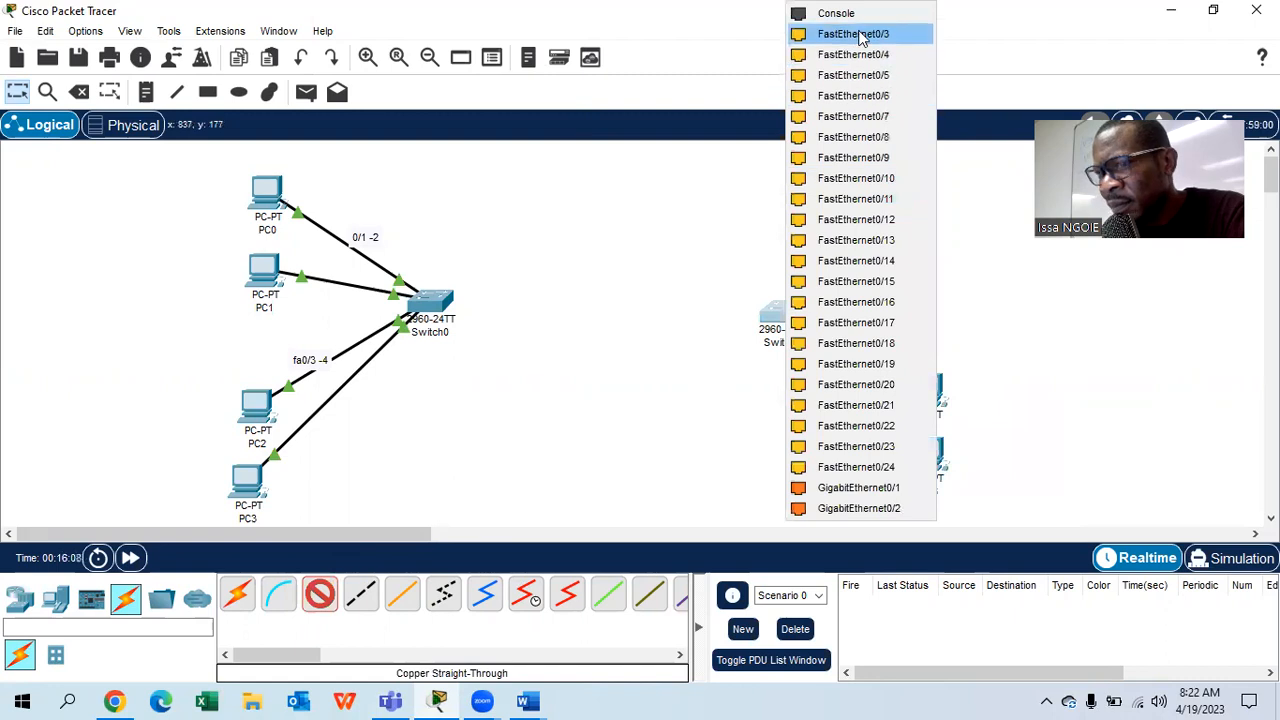
pyautogui.click(860, 35)
pyautogui.click(318, 596)
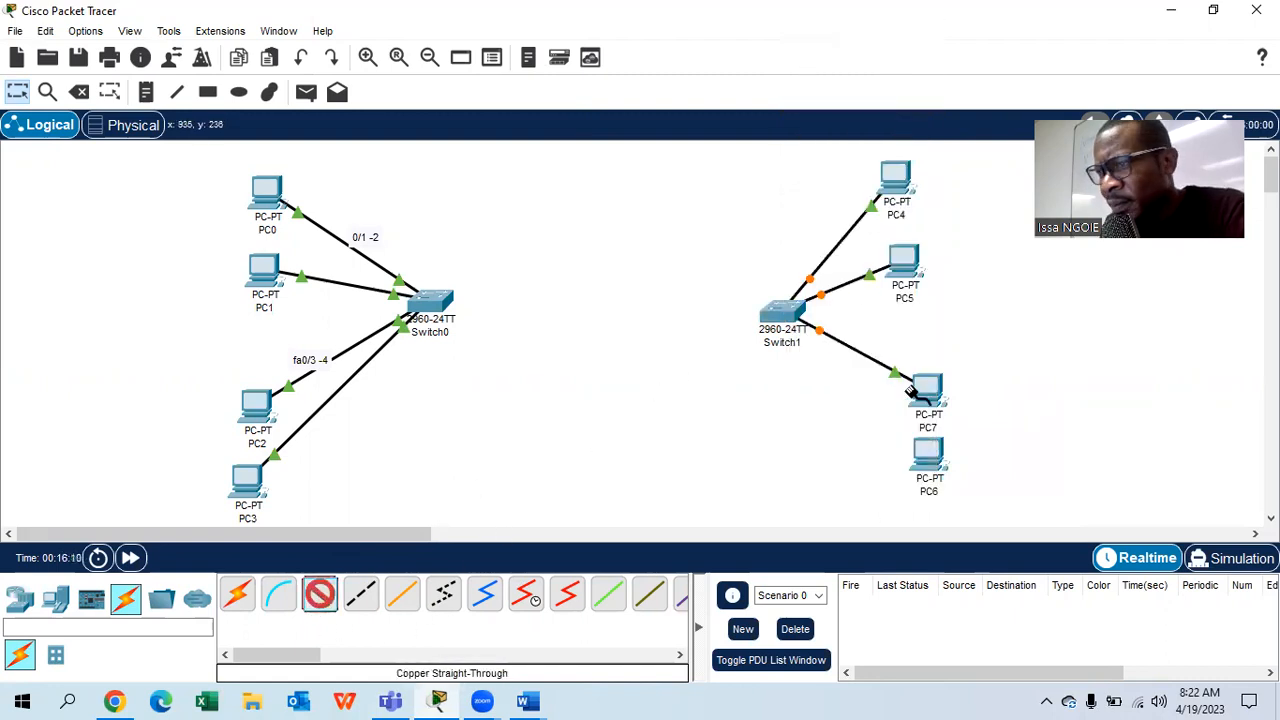
pyautogui.click(928, 452)
pyautogui.click(952, 530)
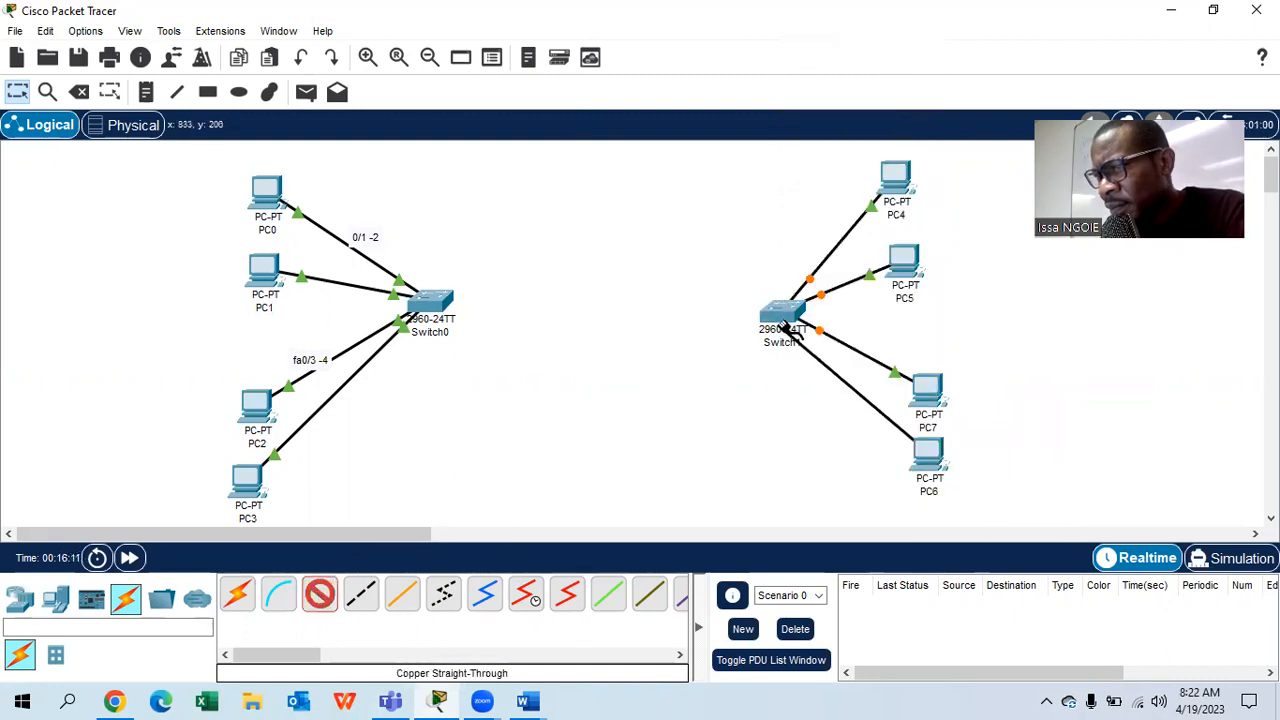
pyautogui.click(782, 314)
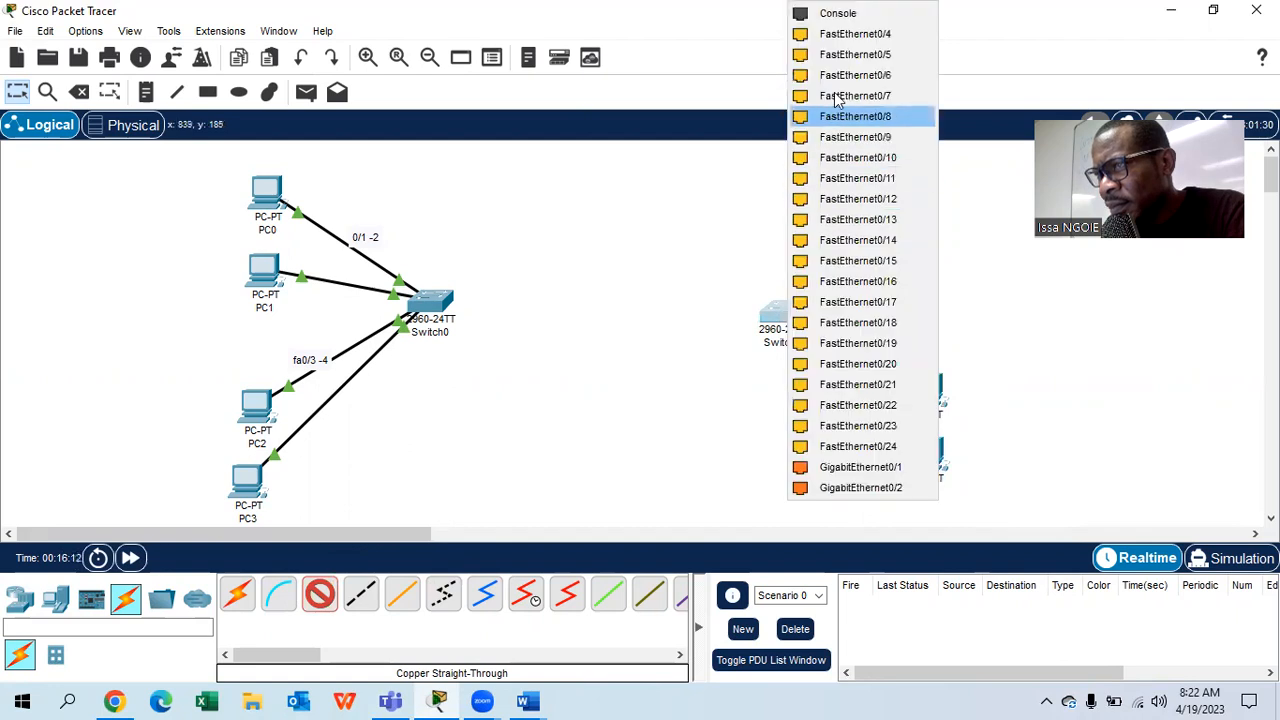
pyautogui.click(855, 34)
# - Add notes 'fa0/1-2' and 'fa0/3-4' labelling Switch1's port ranges
pyautogui.click(146, 91)
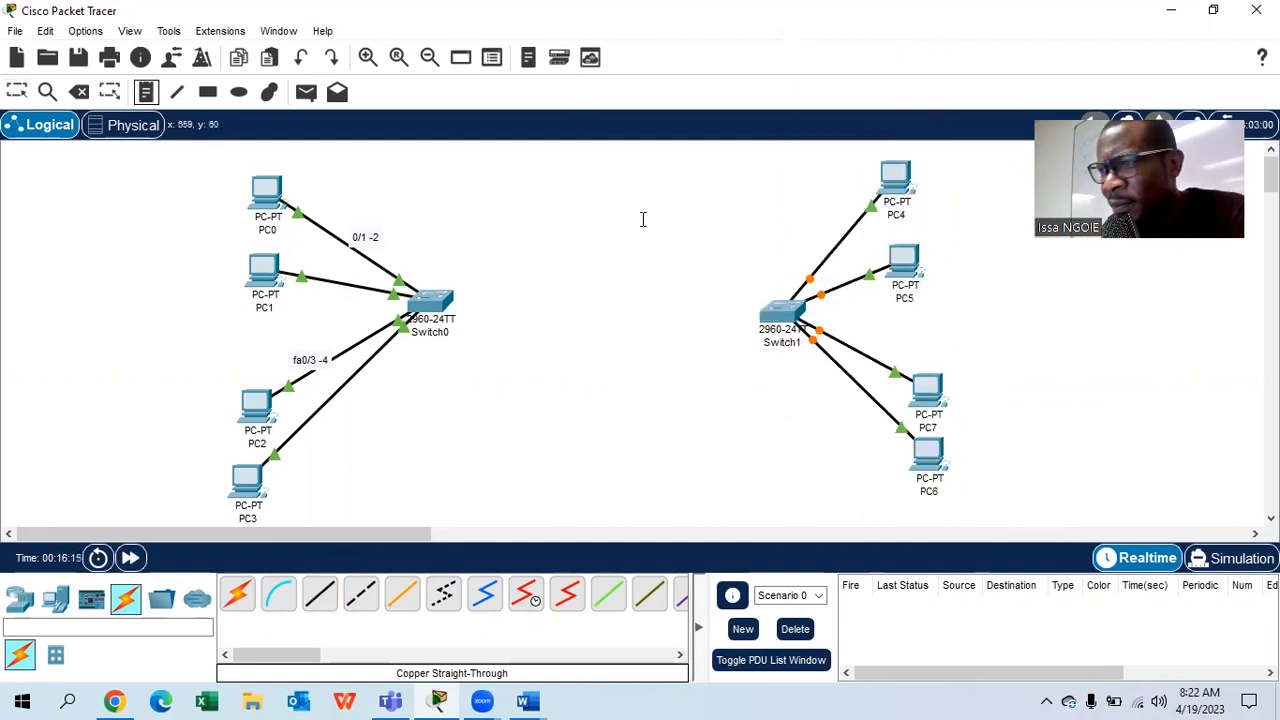
pyautogui.click(792, 232)
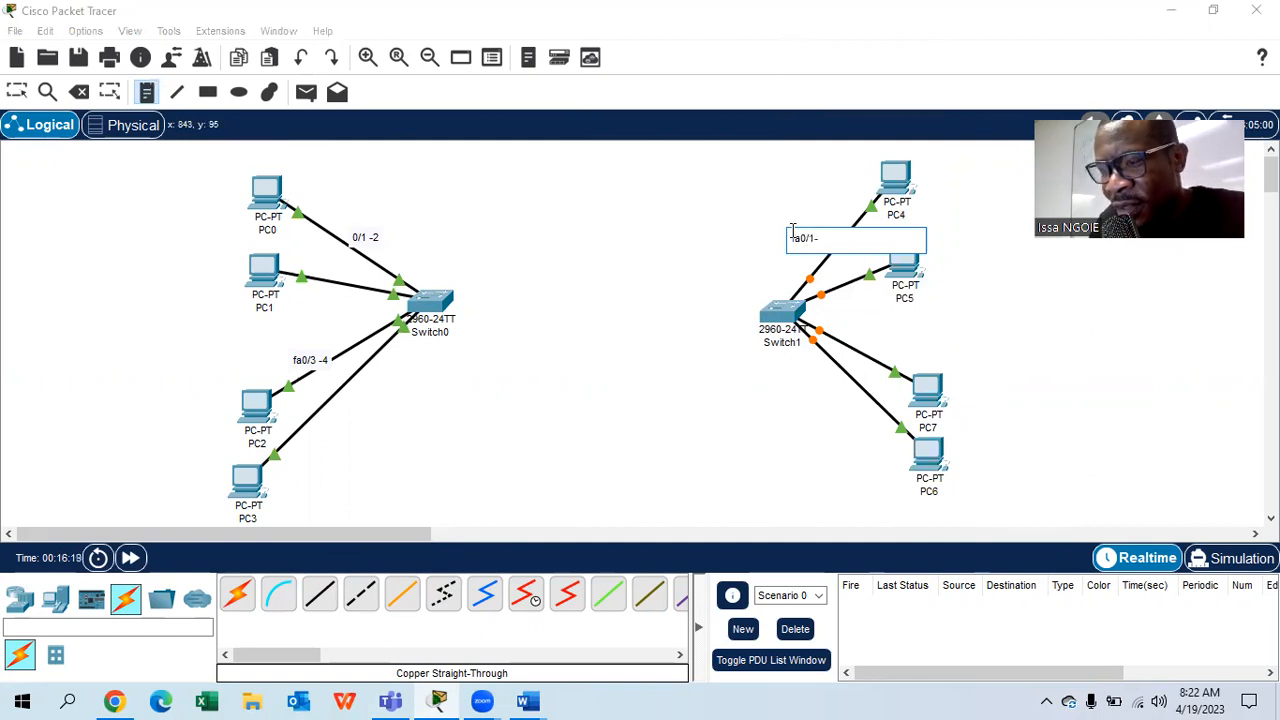
pyautogui.click(868, 342)
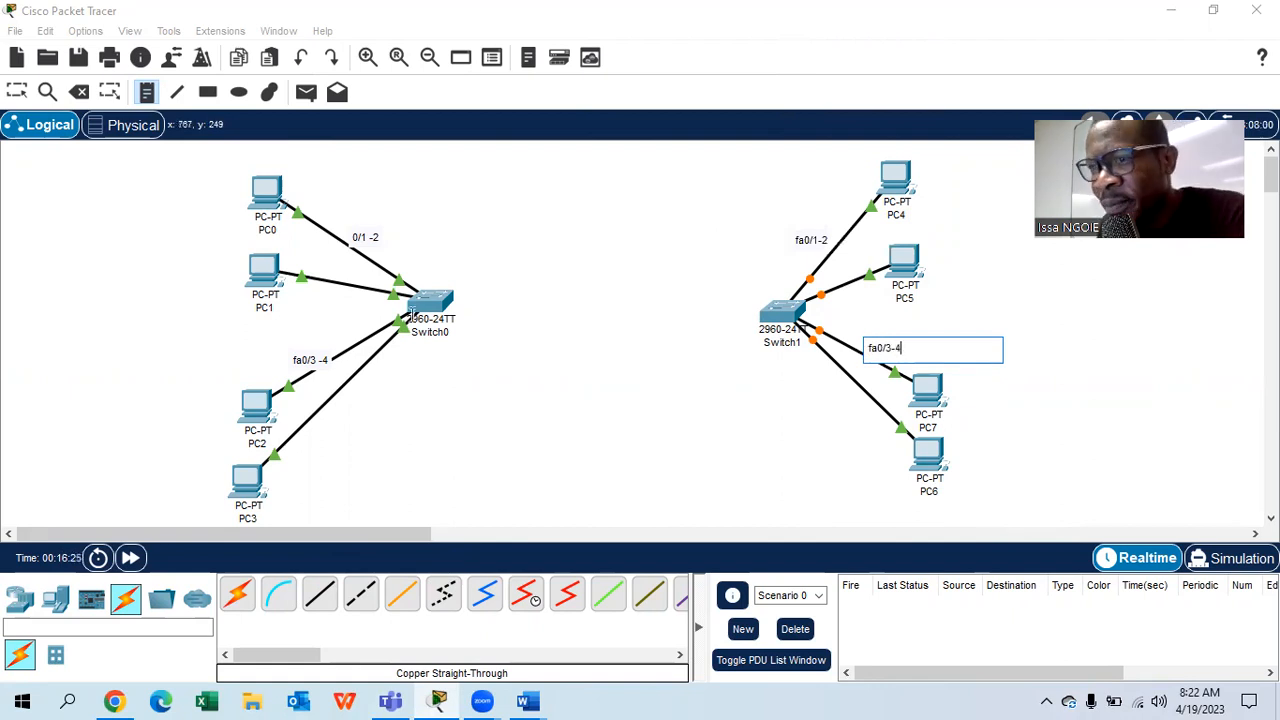
pyautogui.click(16, 91)
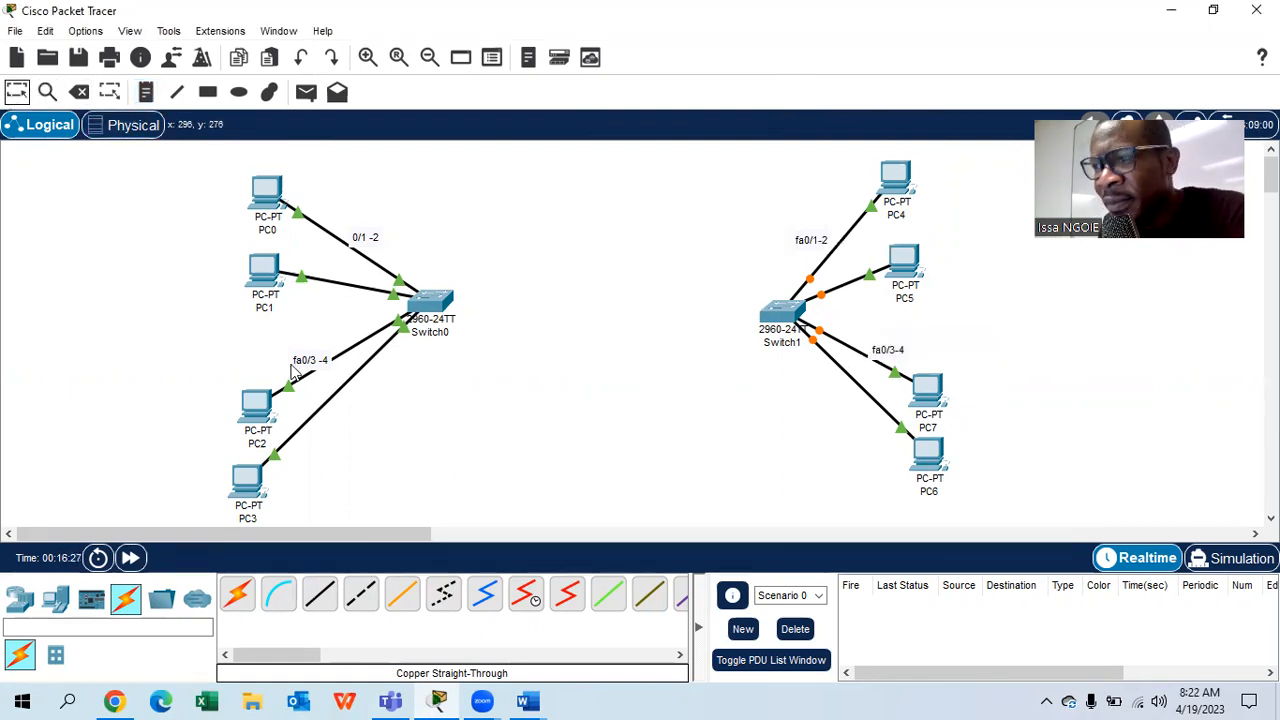
pyautogui.click(361, 596)
pyautogui.click(436, 305)
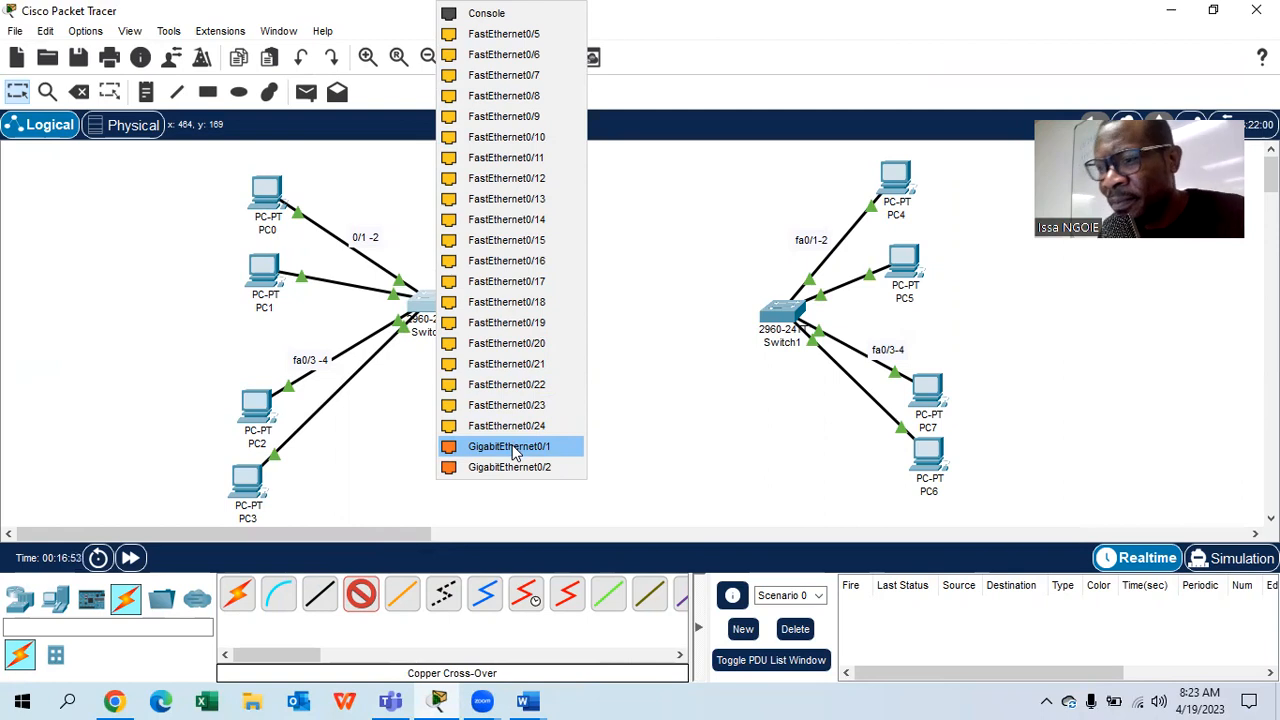
# - Connect Switch0 GigabitEthernet0/1 to Switch1 GigabitEthernet0/1 with the cross-over cable
pyautogui.click(513, 452)
pyautogui.click(775, 314)
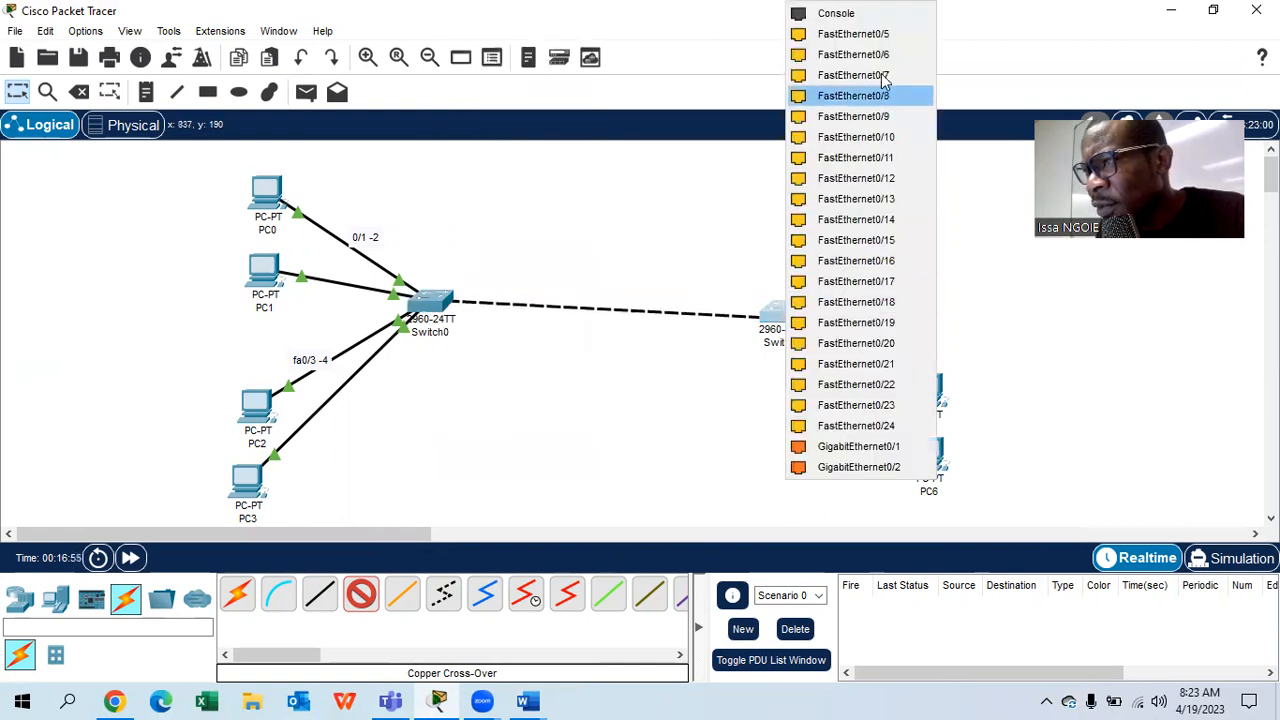
pyautogui.click(866, 446)
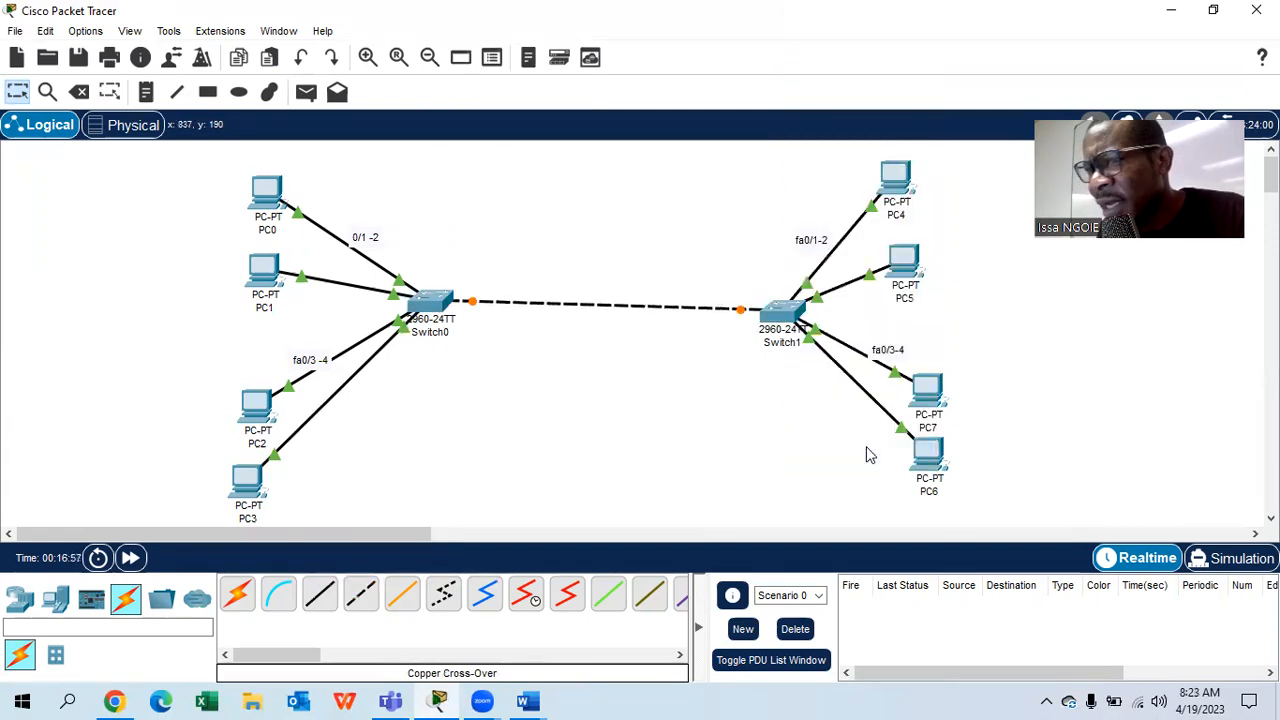
# - Annotate the inter-switch link with 'trunk' notes and 'g0/1' labels at both switches
pyautogui.click(147, 92)
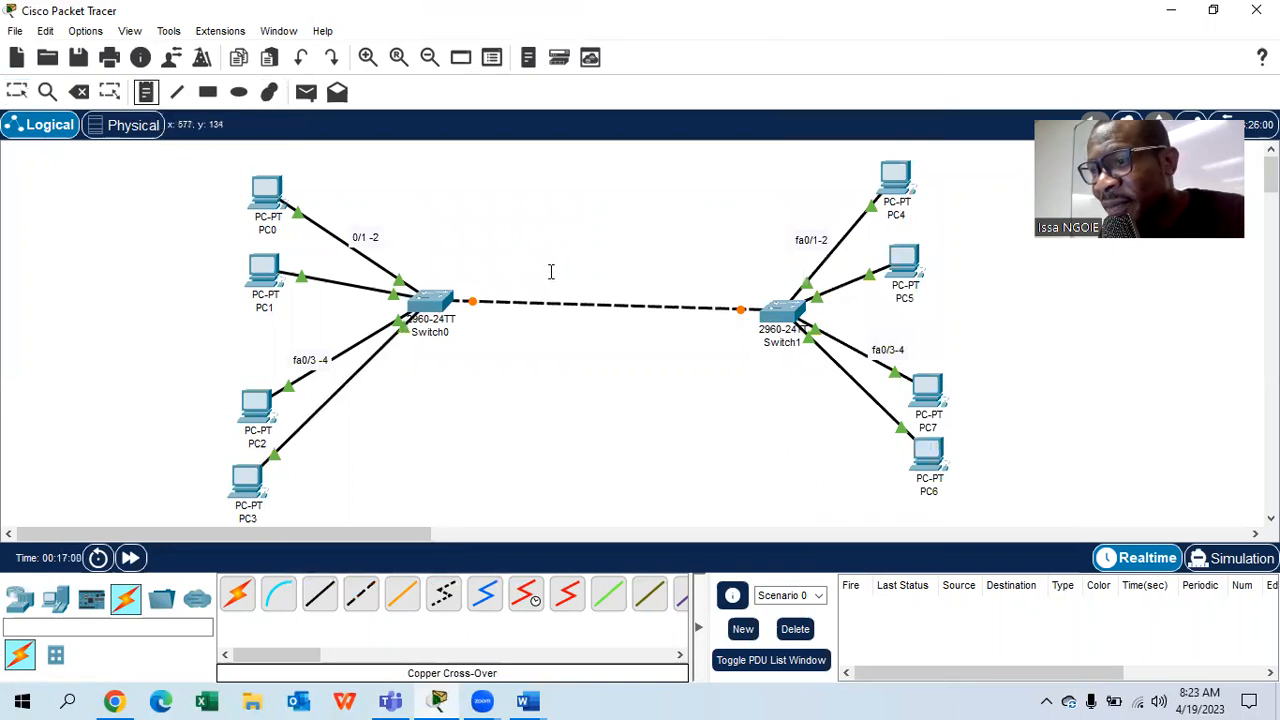
pyautogui.click(570, 273)
pyautogui.write('trunk')
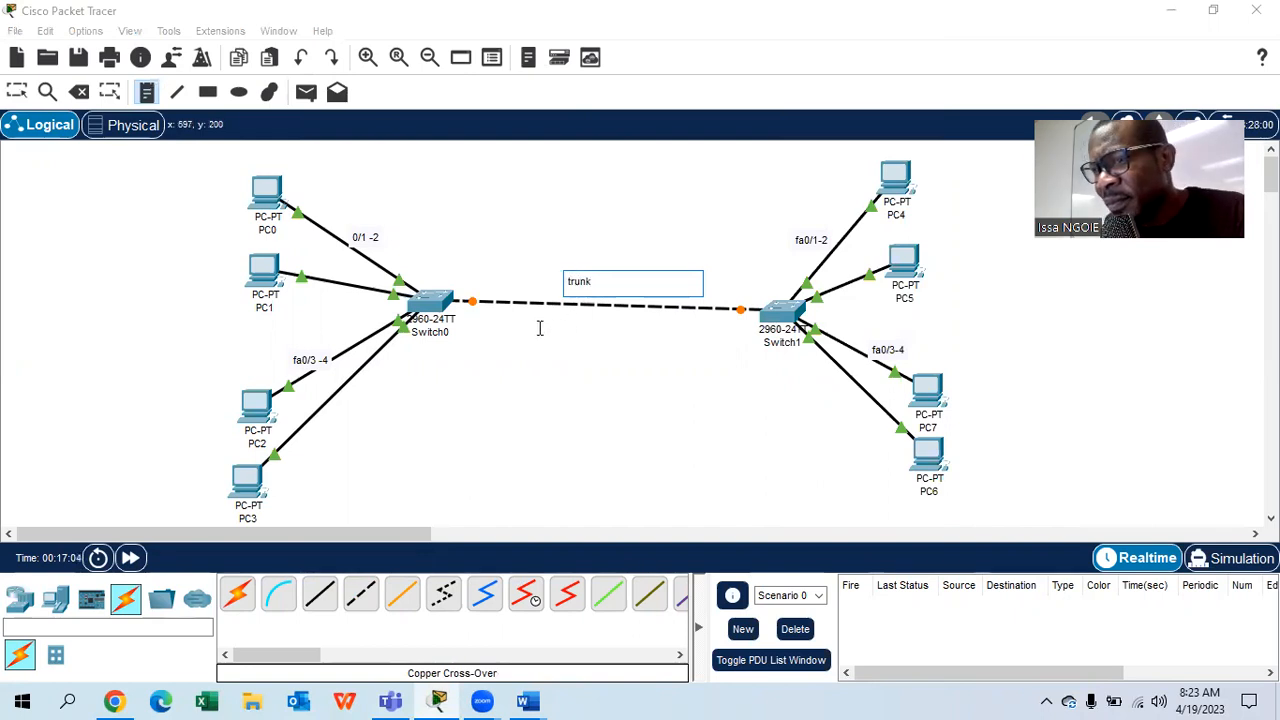
pyautogui.click(460, 287)
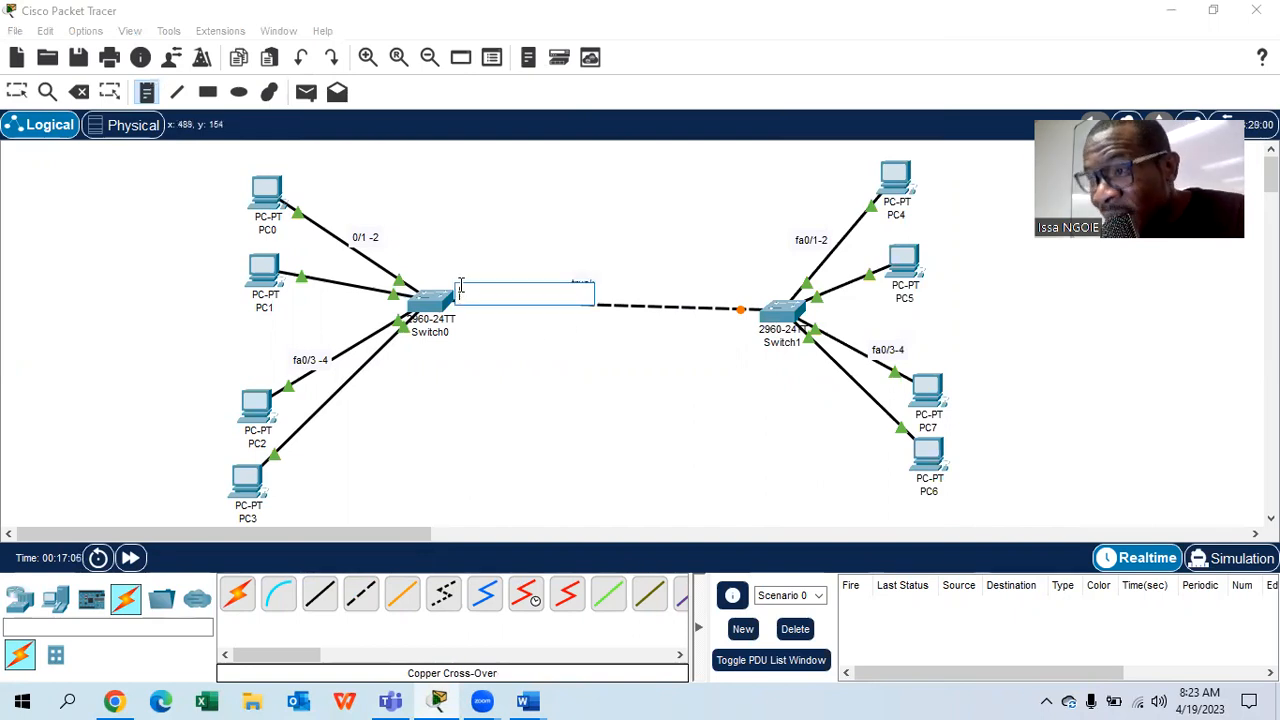
pyautogui.write('trunk')
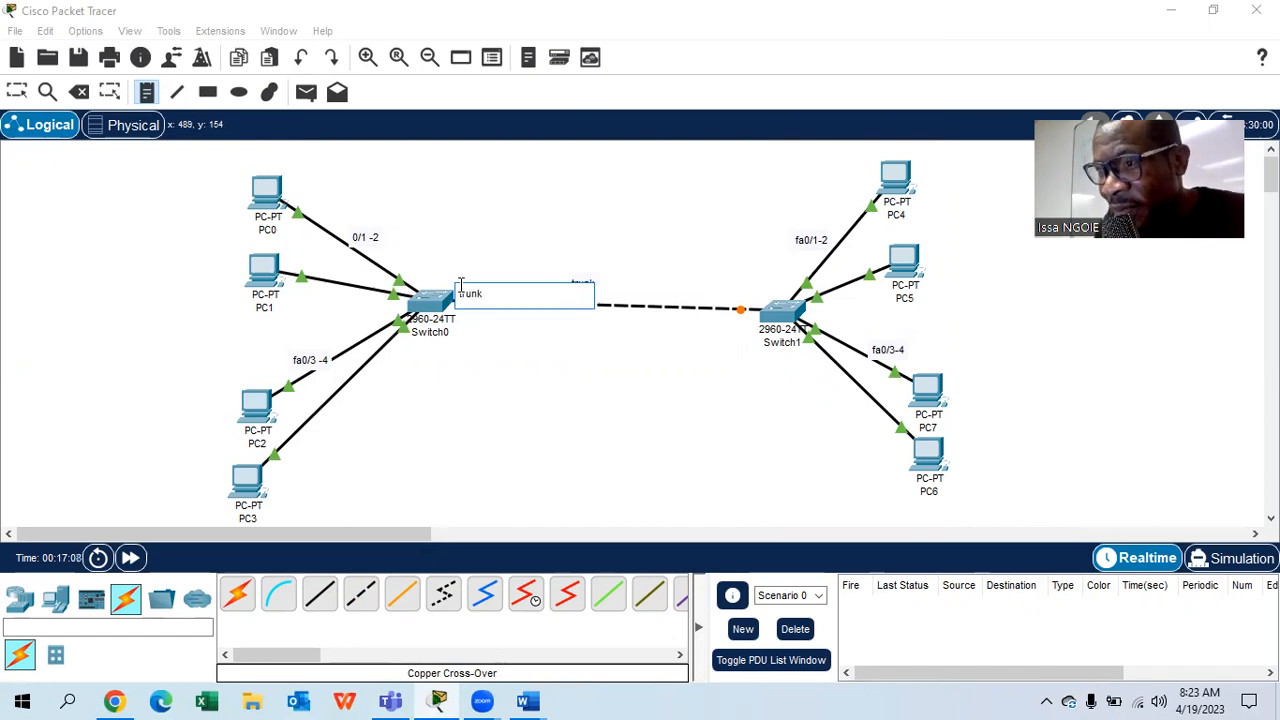
pyautogui.click(740, 292)
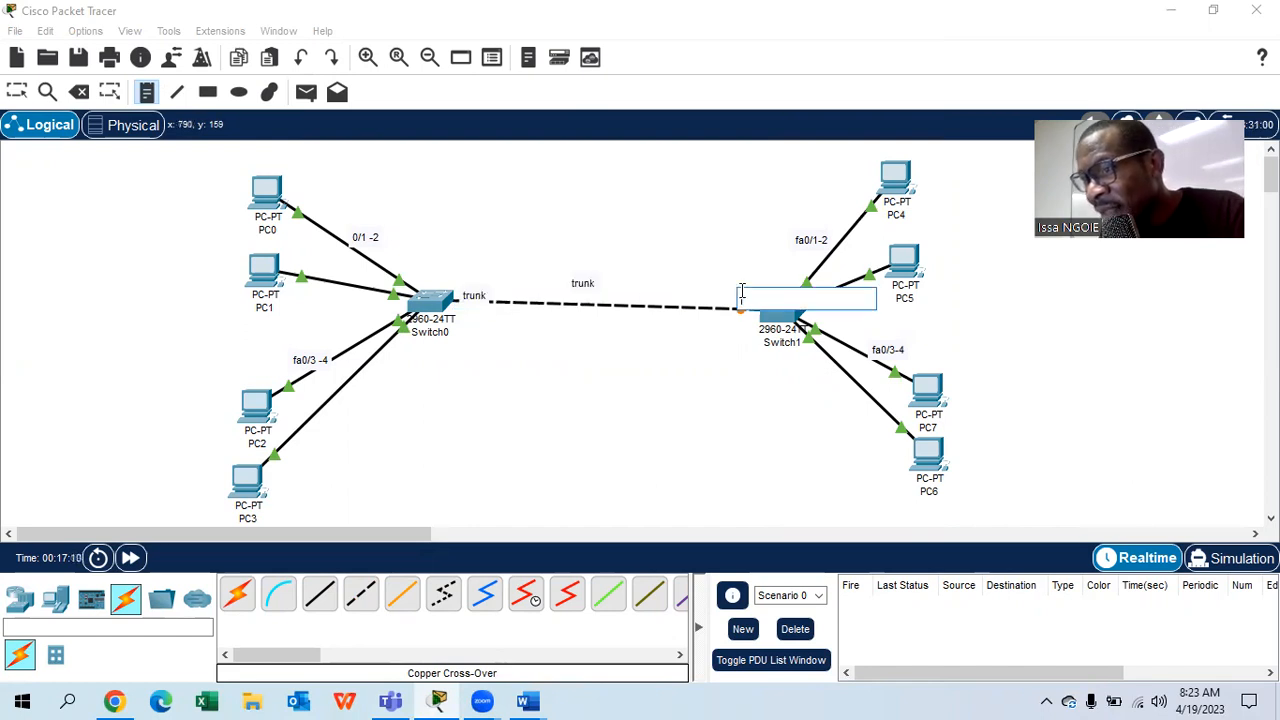
pyautogui.write('trun')
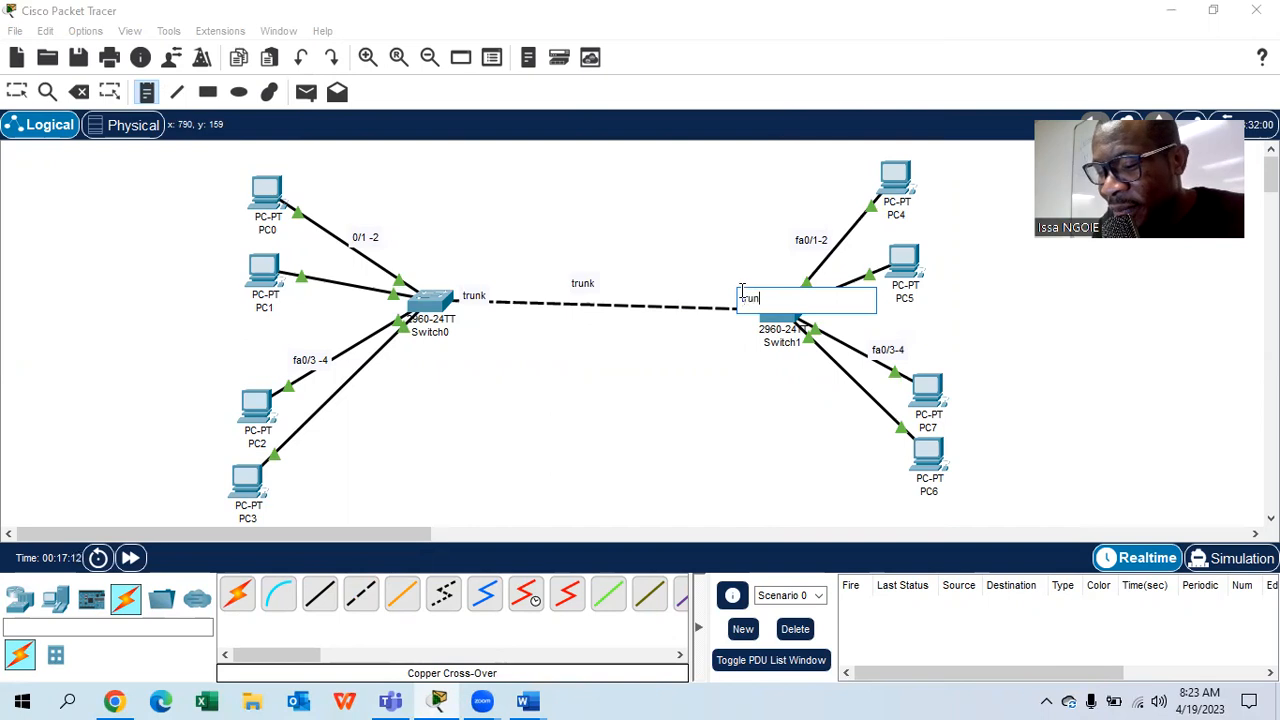
pyautogui.write('k')
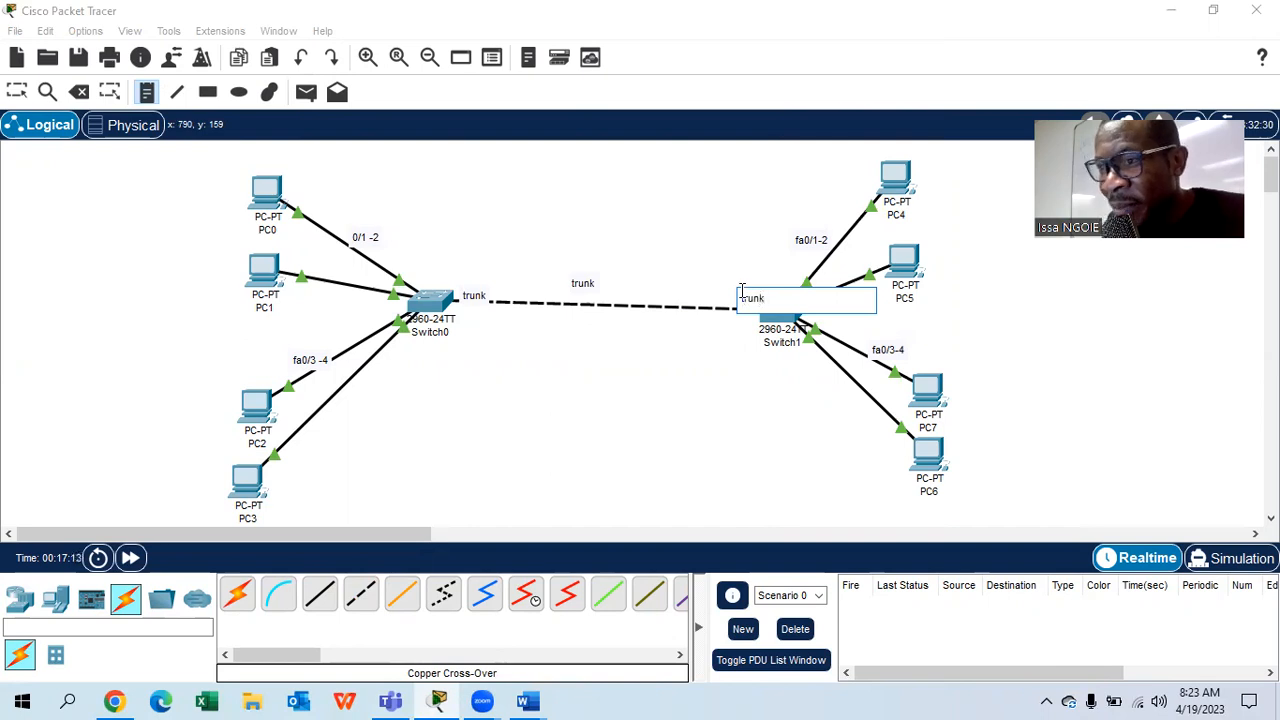
pyautogui.click(476, 315)
pyautogui.write('g0')
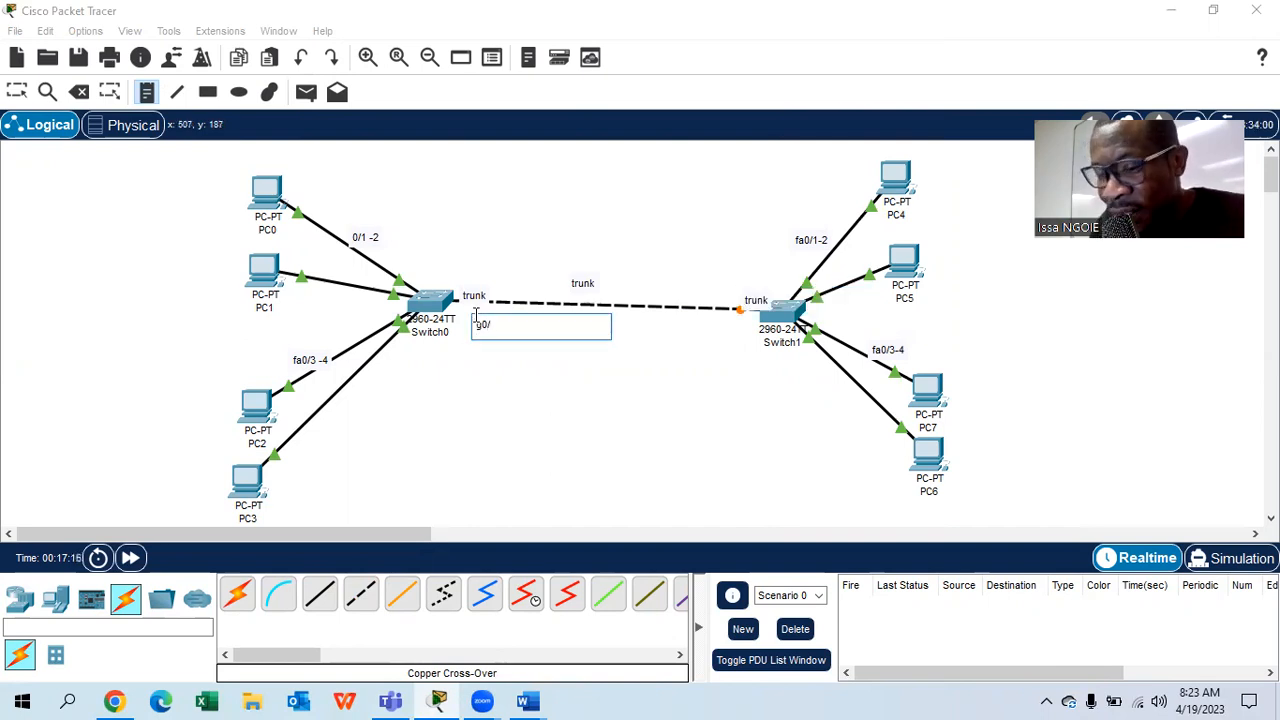
pyautogui.write('/1')
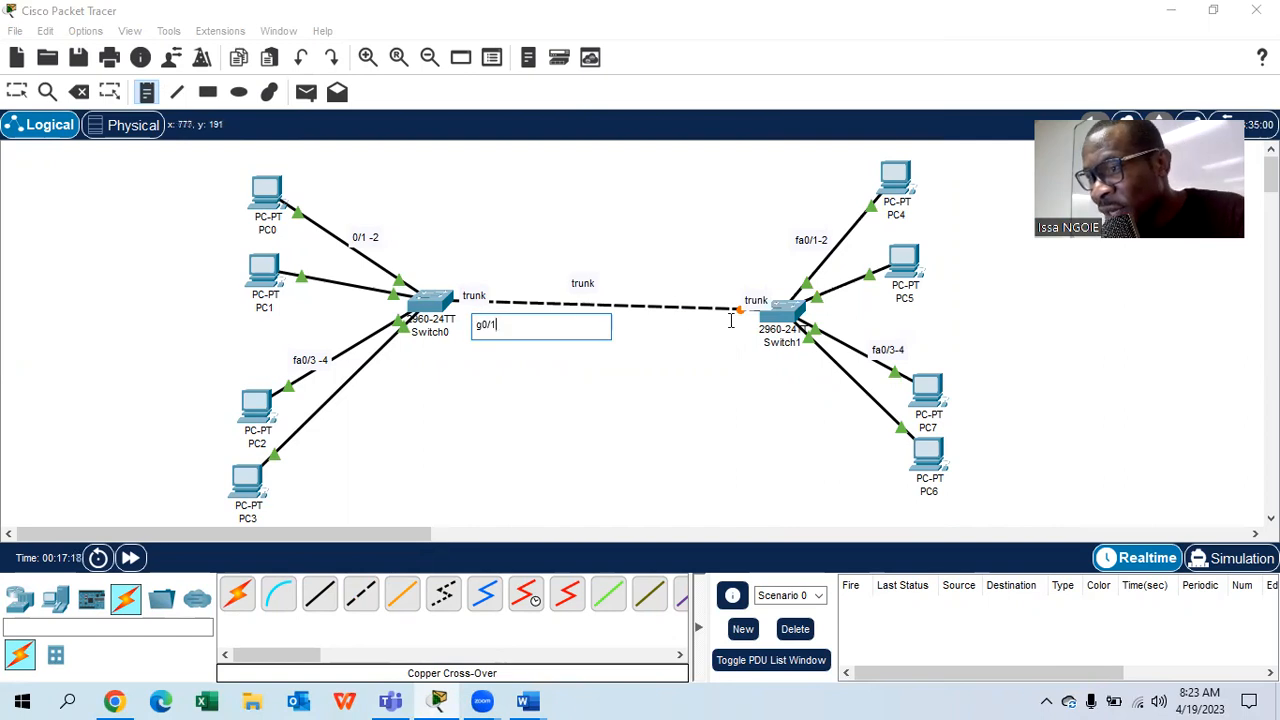
pyautogui.click(731, 320)
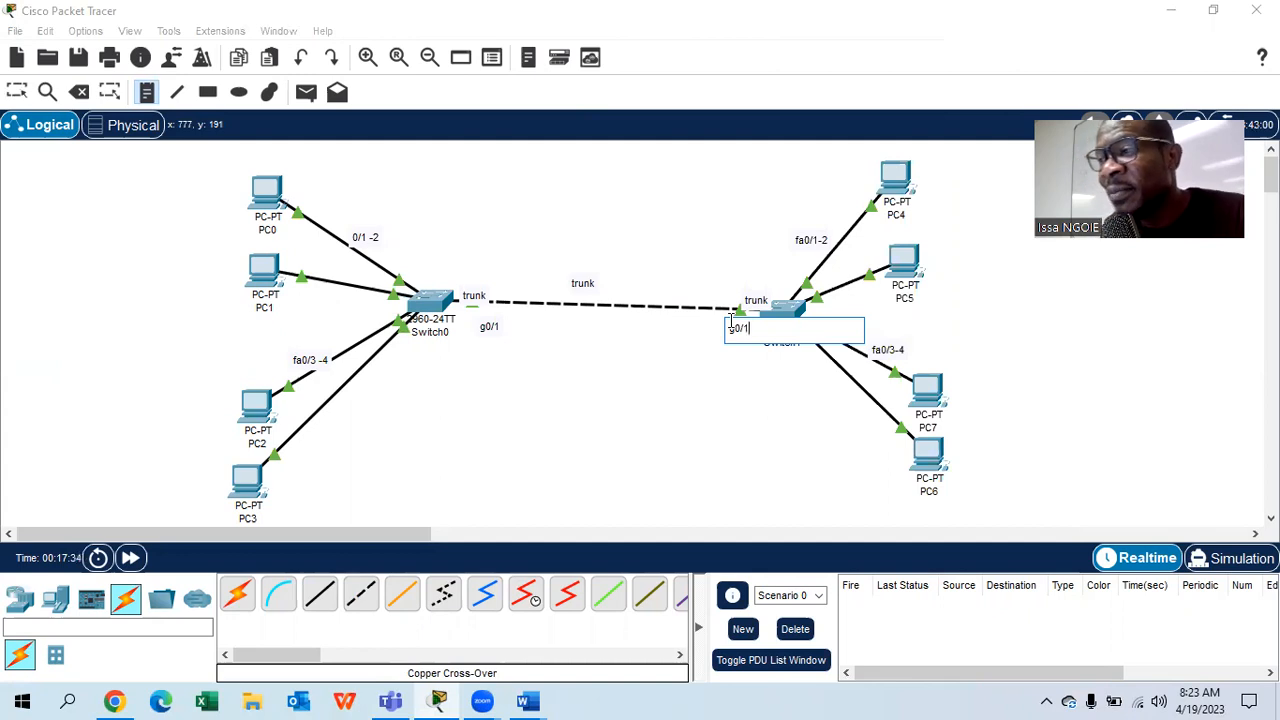
pyautogui.click(18, 93)
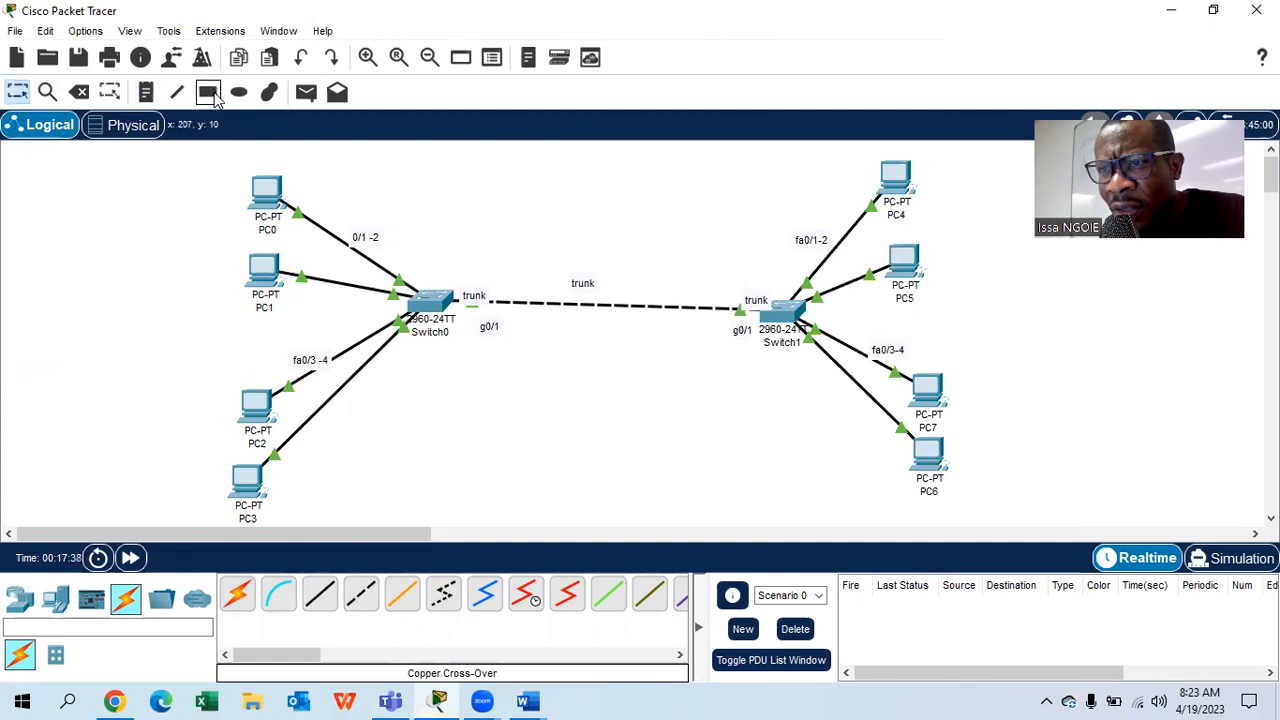
# - Draw a solid light green rectangle around PC0 and PC1
pyautogui.click(208, 92)
pyautogui.click(569, 162)
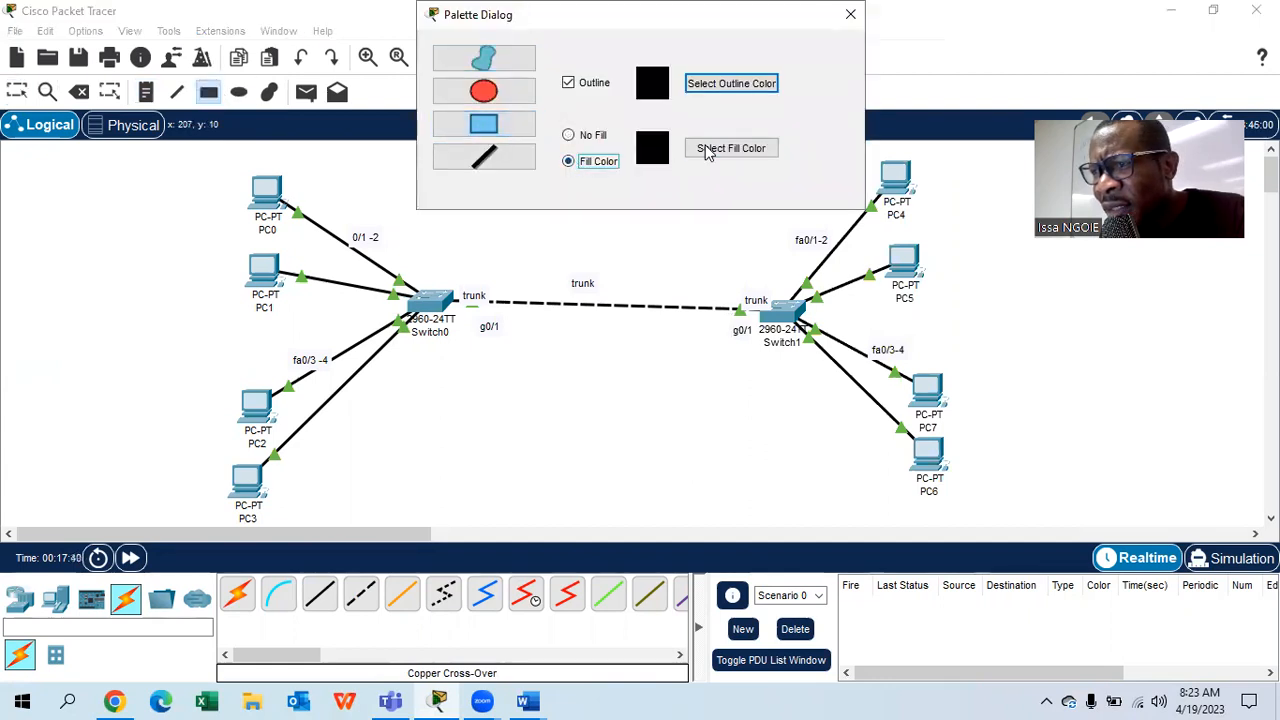
pyautogui.click(709, 149)
pyautogui.click(575, 287)
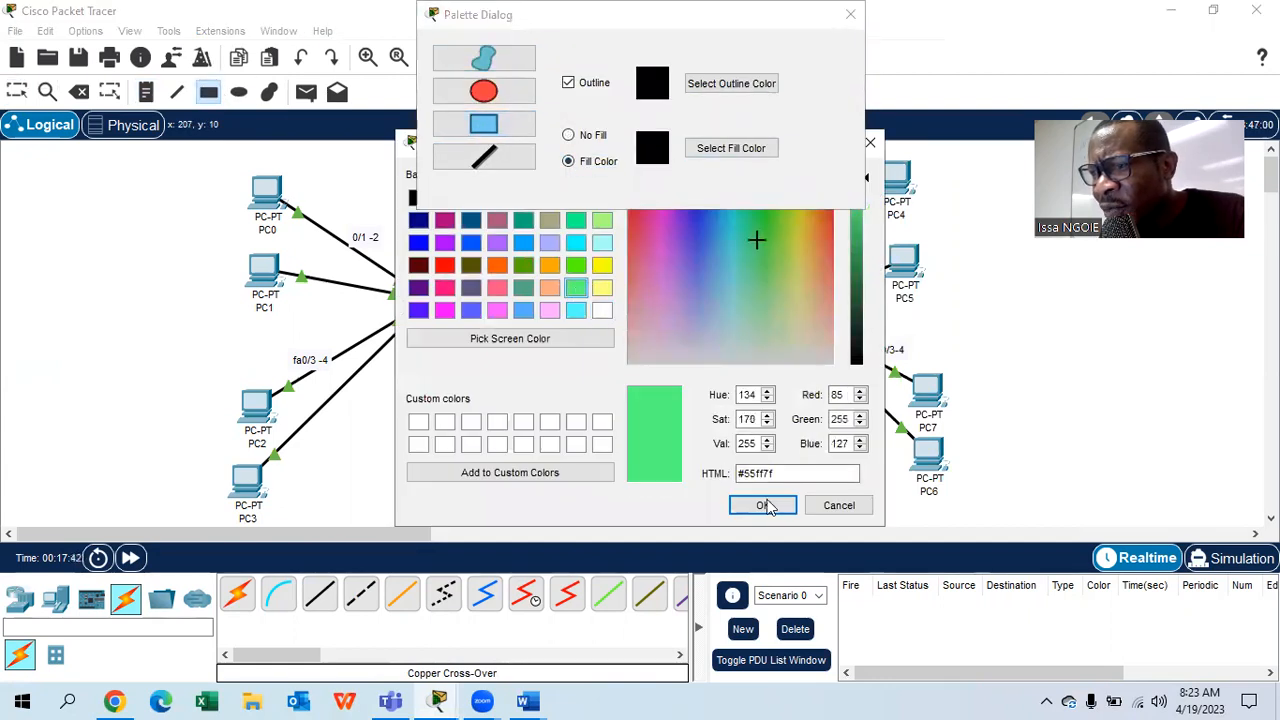
pyautogui.click(763, 505)
pyautogui.moveTo(200, 160); pyautogui.dragTo(383, 322)
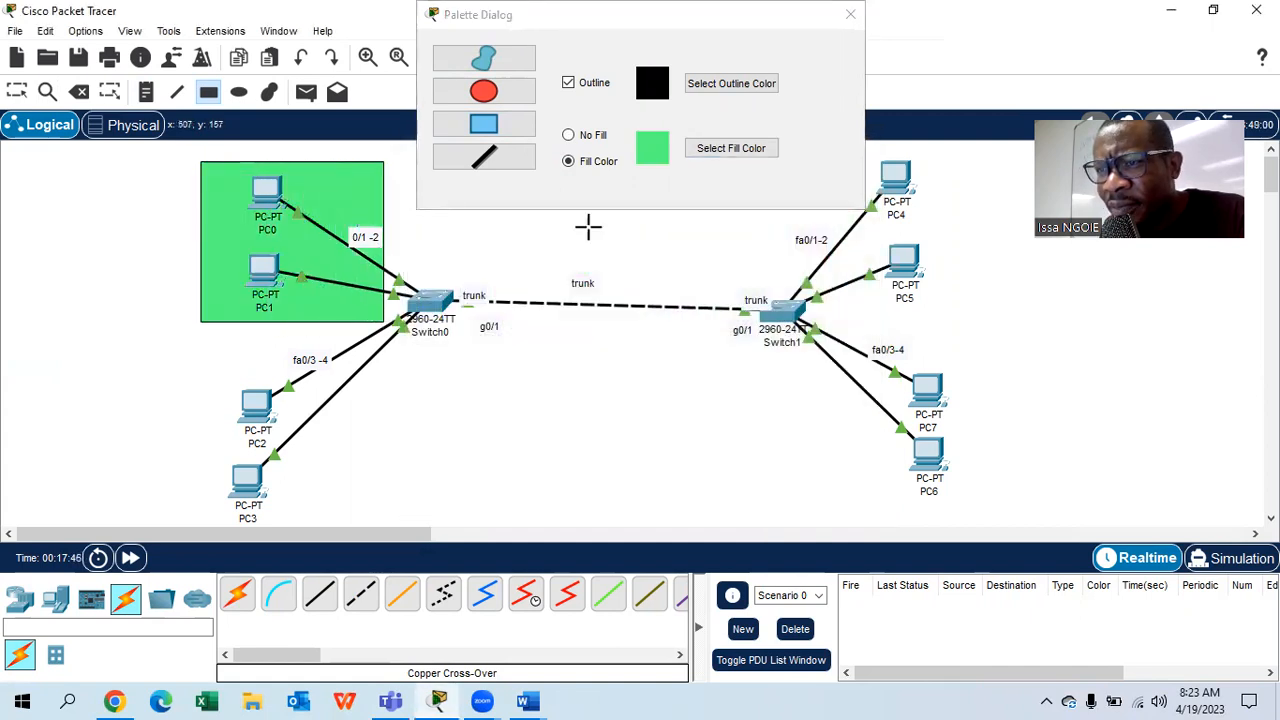
# - Draw another light green rectangle around PC4 and PC5
pyautogui.click(714, 150)
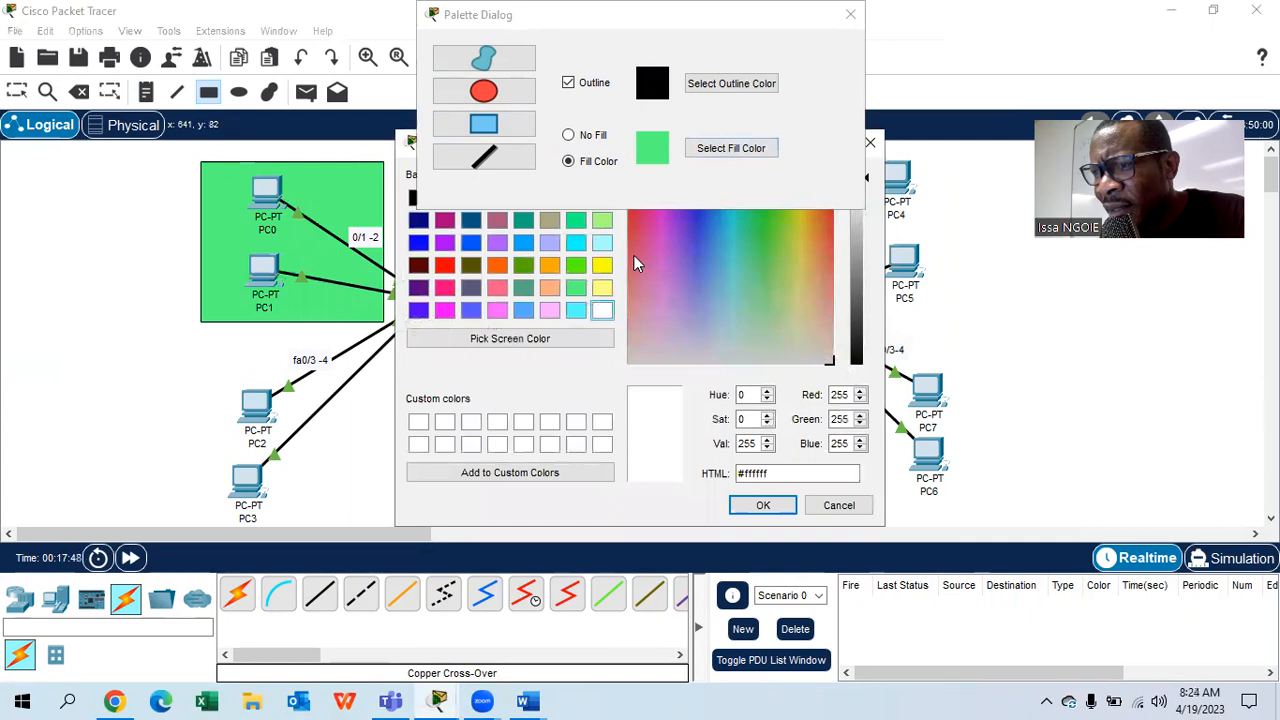
pyautogui.click(868, 142)
pyautogui.click(741, 150)
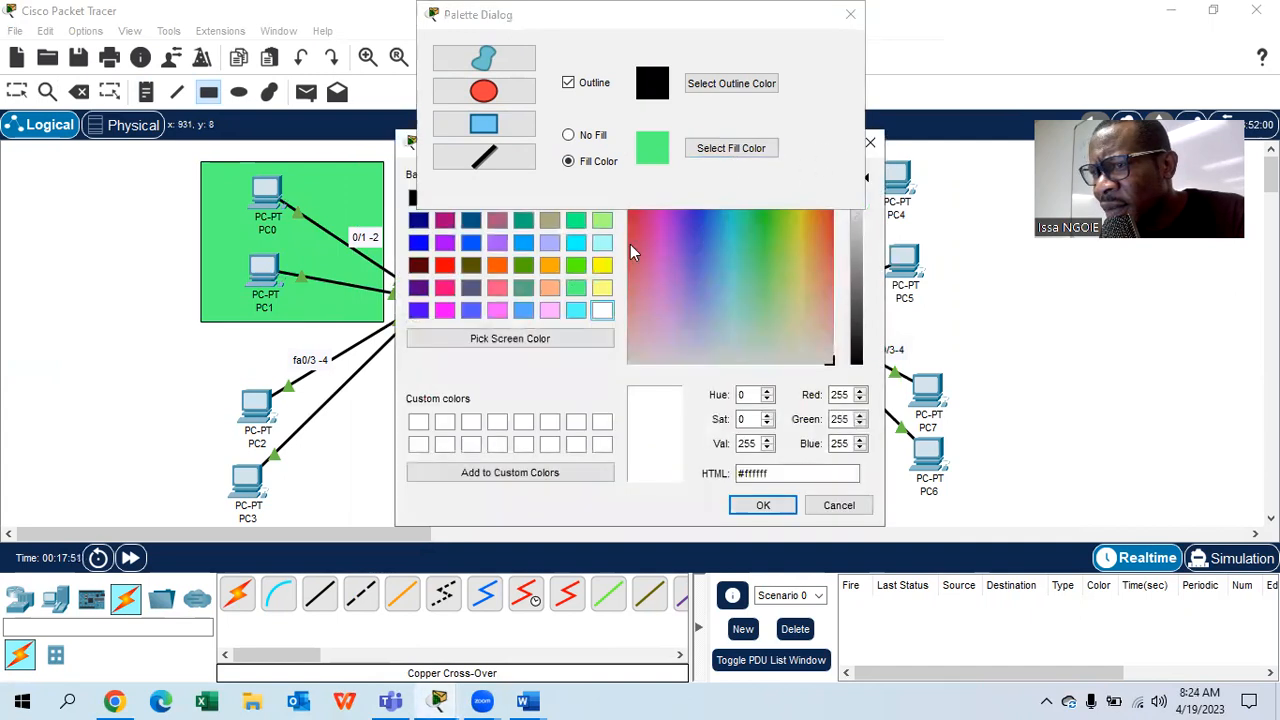
pyautogui.click(577, 288)
pyautogui.click(740, 505)
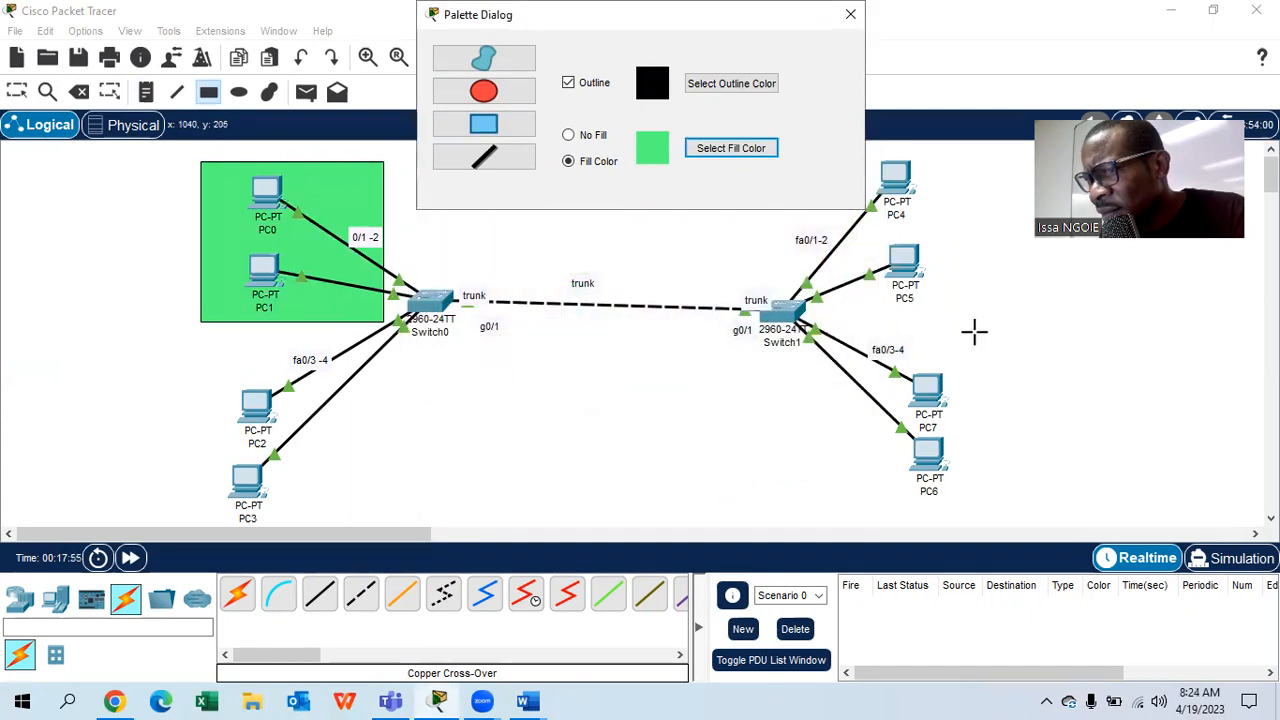
pyautogui.moveTo(953, 155); pyautogui.dragTo(797, 318)
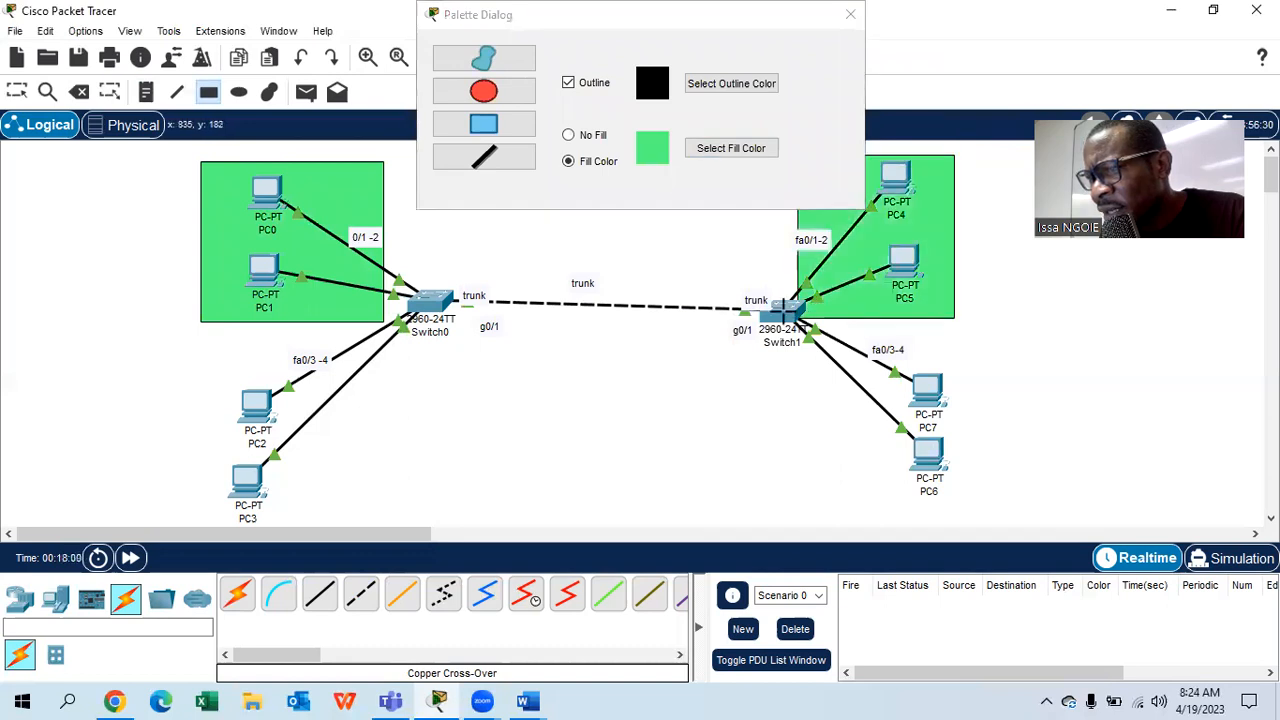
# - Draw light yellow rectangles around PC2–PC3 and PC6–PC7
pyautogui.click(506, 125)
pyautogui.click(724, 150)
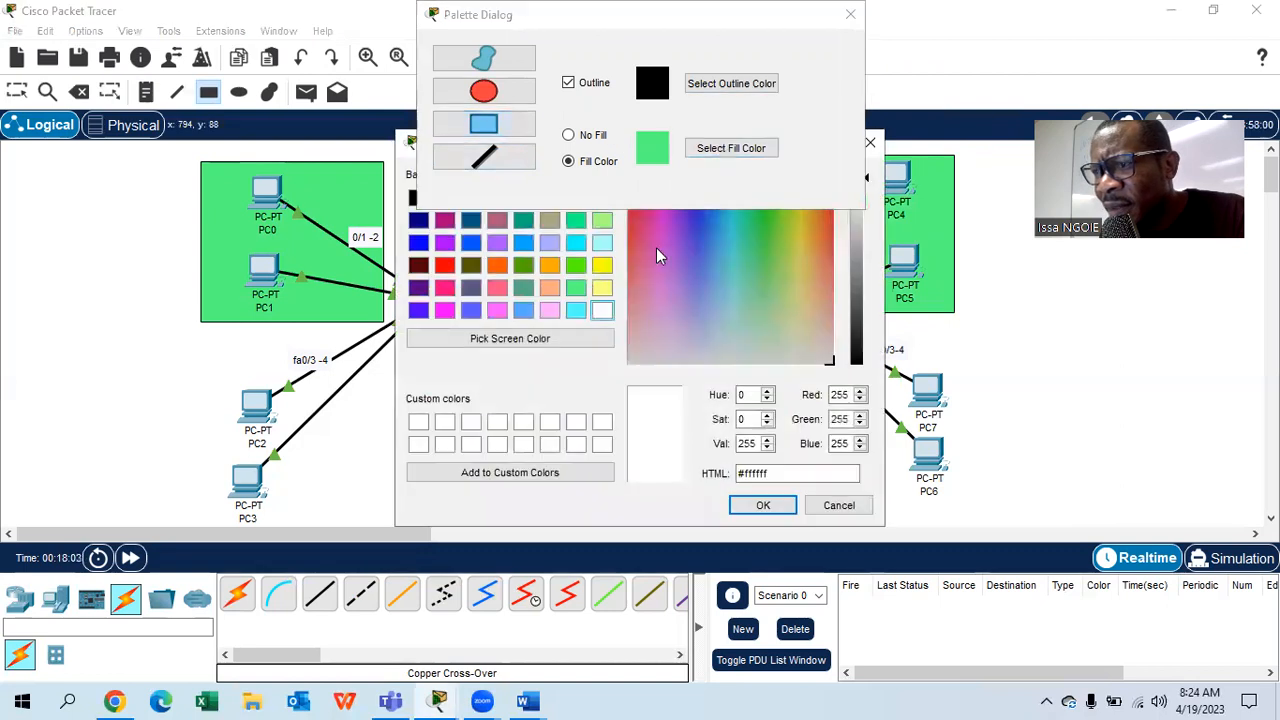
pyautogui.click(601, 288)
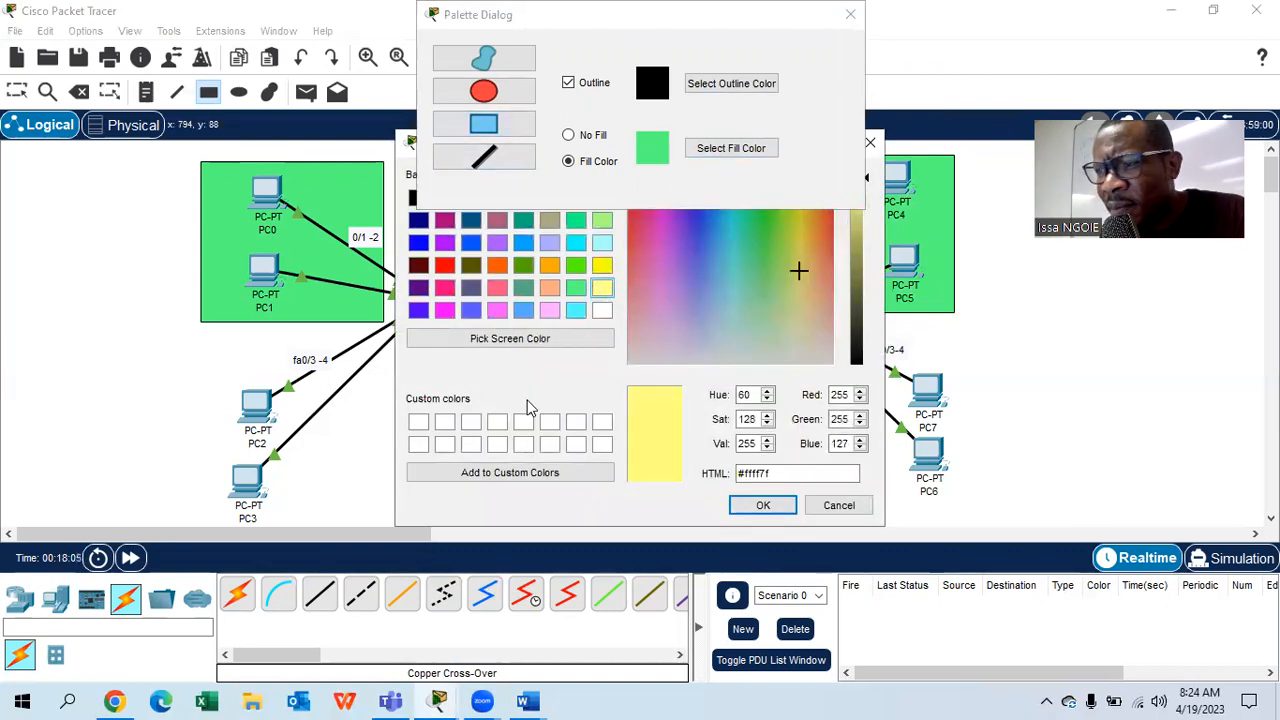
pyautogui.click(740, 505)
pyautogui.moveTo(196, 356); pyautogui.dragTo(390, 523)
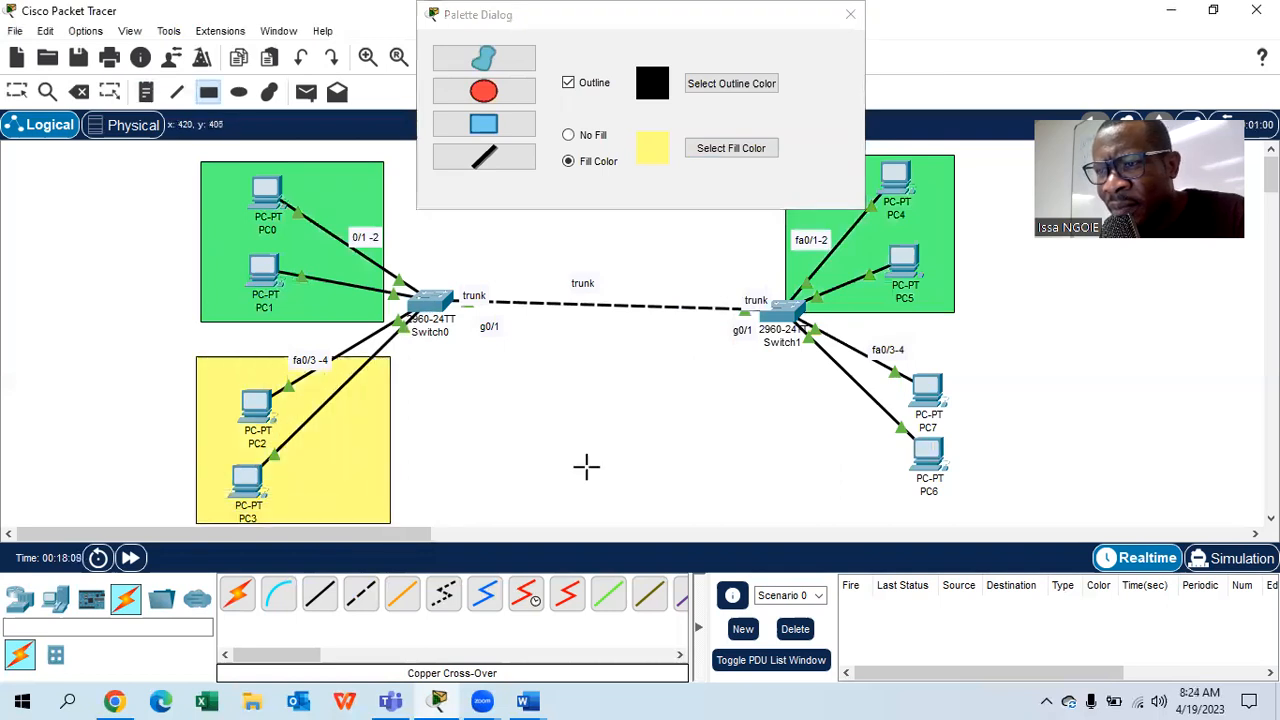
pyautogui.moveTo(809, 356); pyautogui.dragTo(1028, 521)
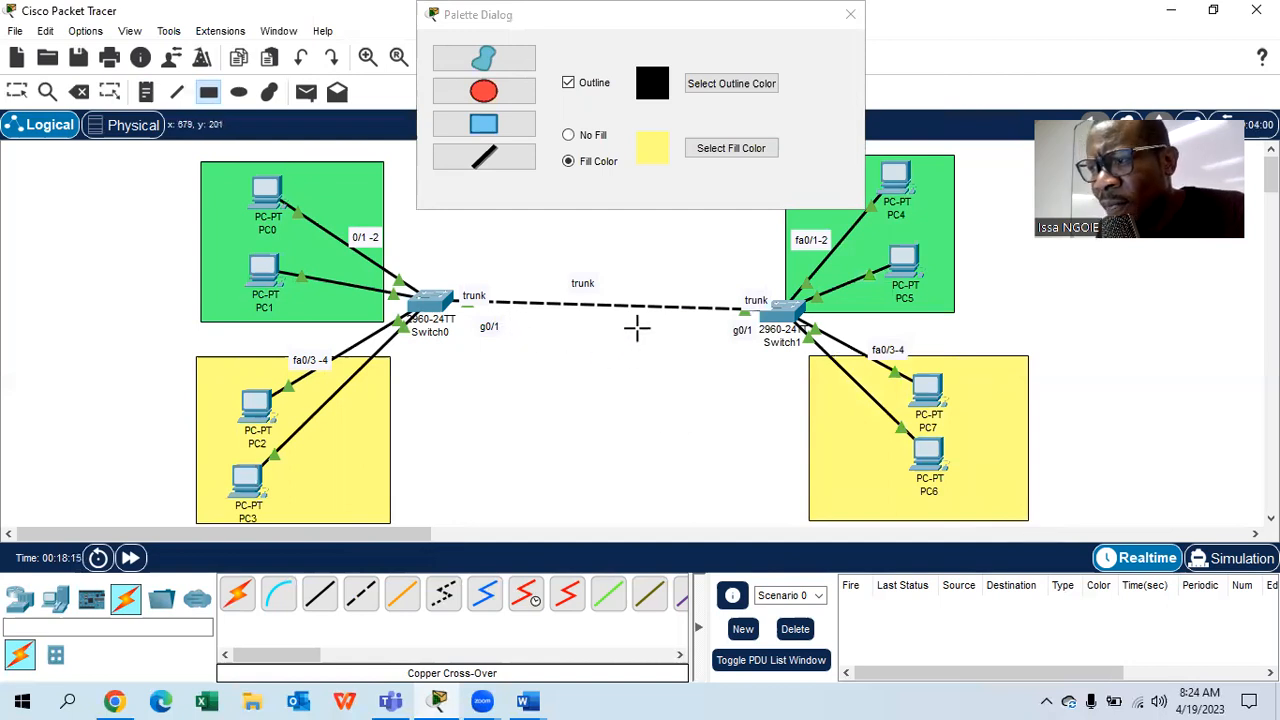
# - Add 'vlan 10' notes in both green areas and 'vlan 20' notes in both yellow areas
pyautogui.click(146, 91)
pyautogui.click(327, 186)
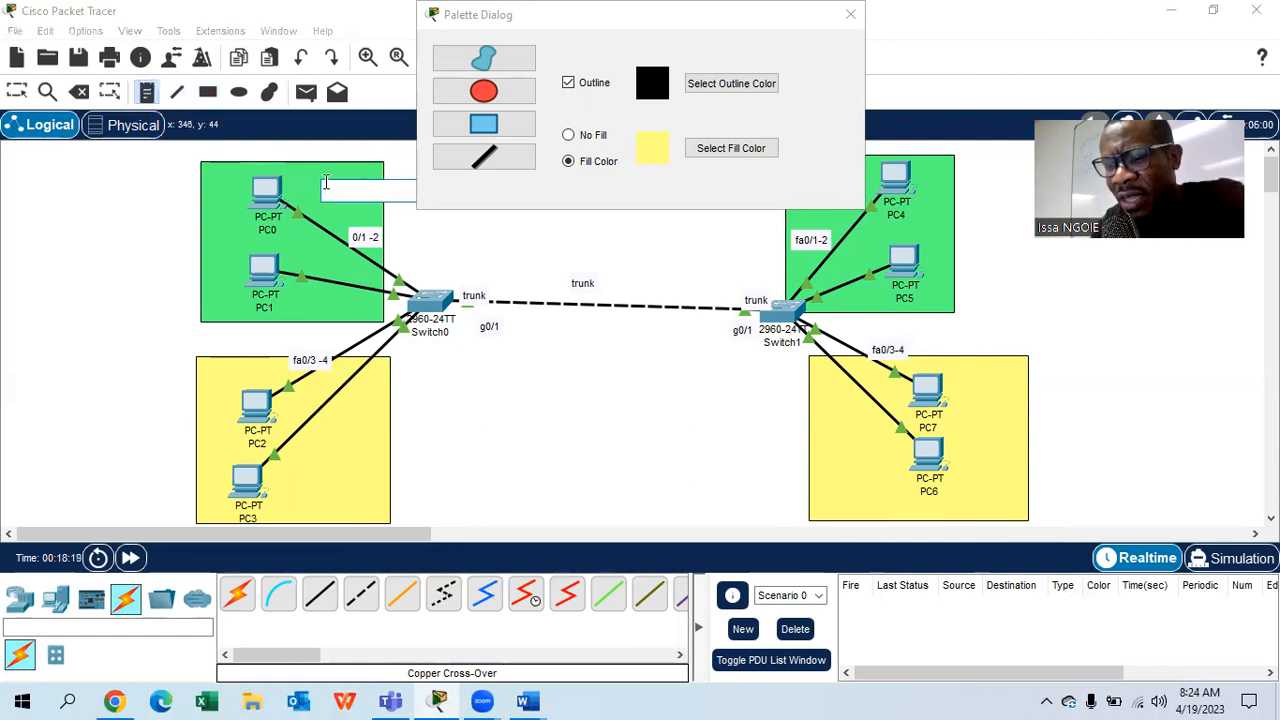
pyautogui.write('Vlan 10')
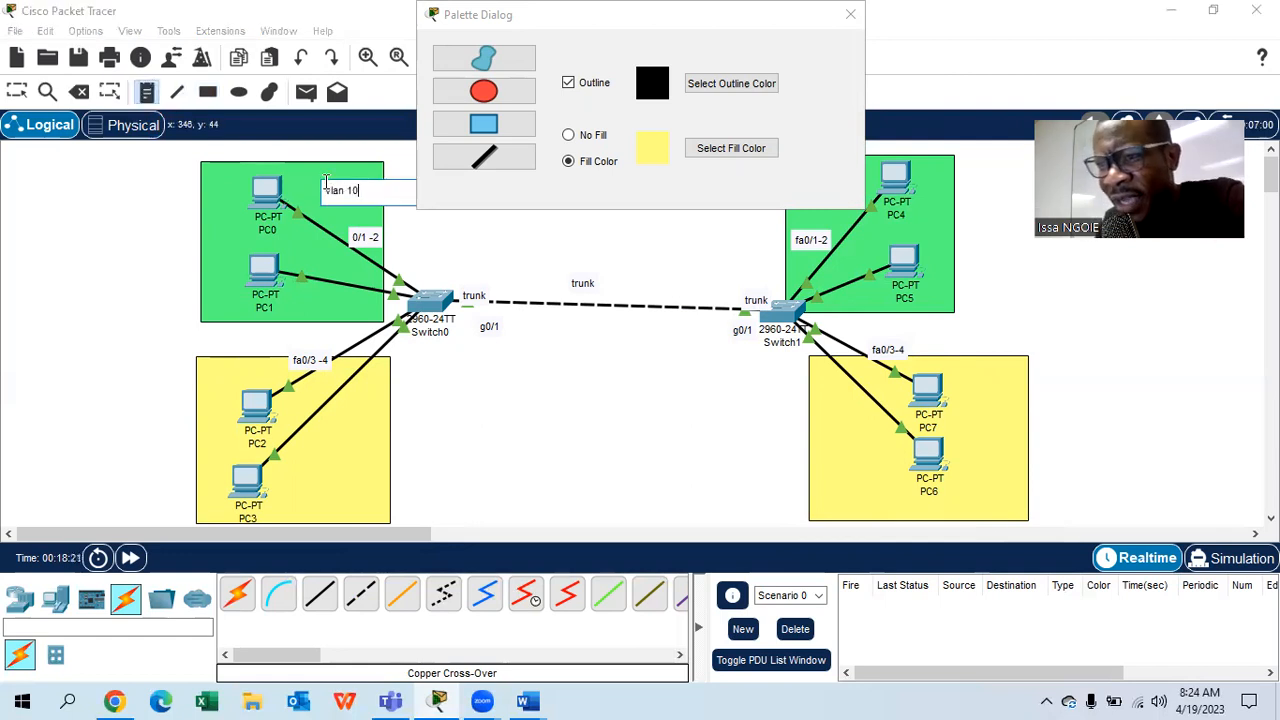
pyautogui.click(314, 445)
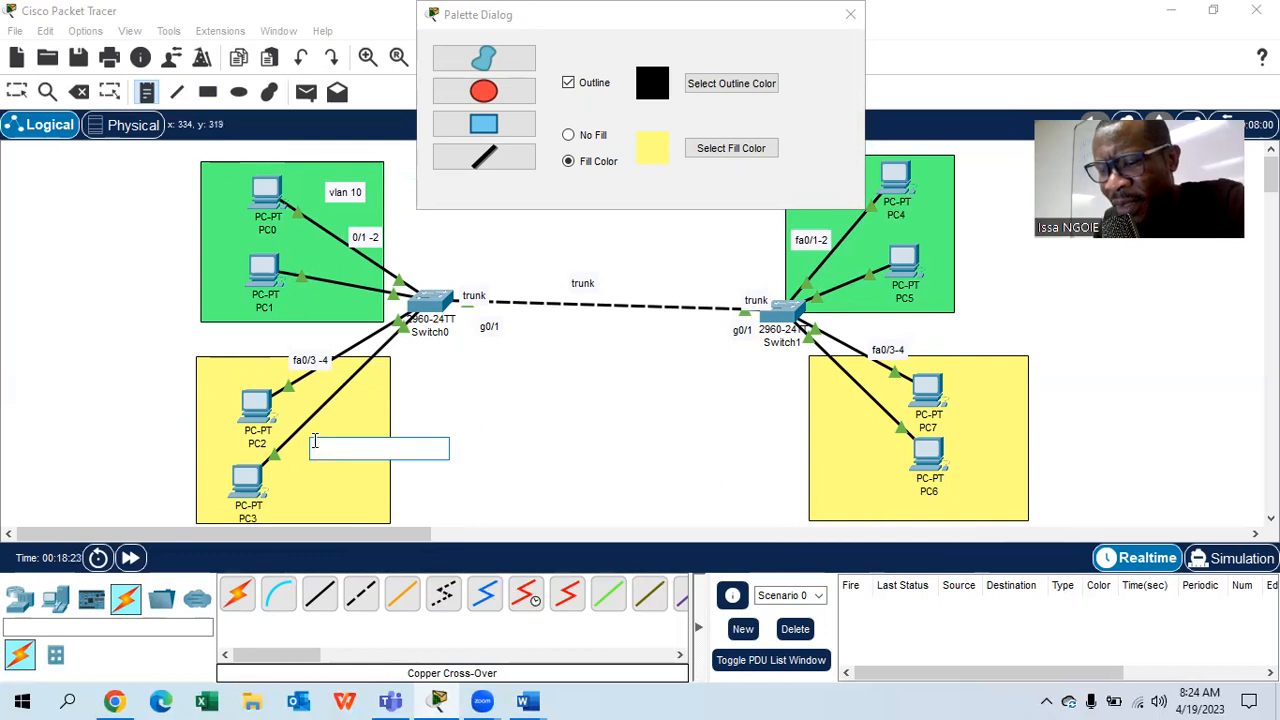
pyautogui.write('vlan 20')
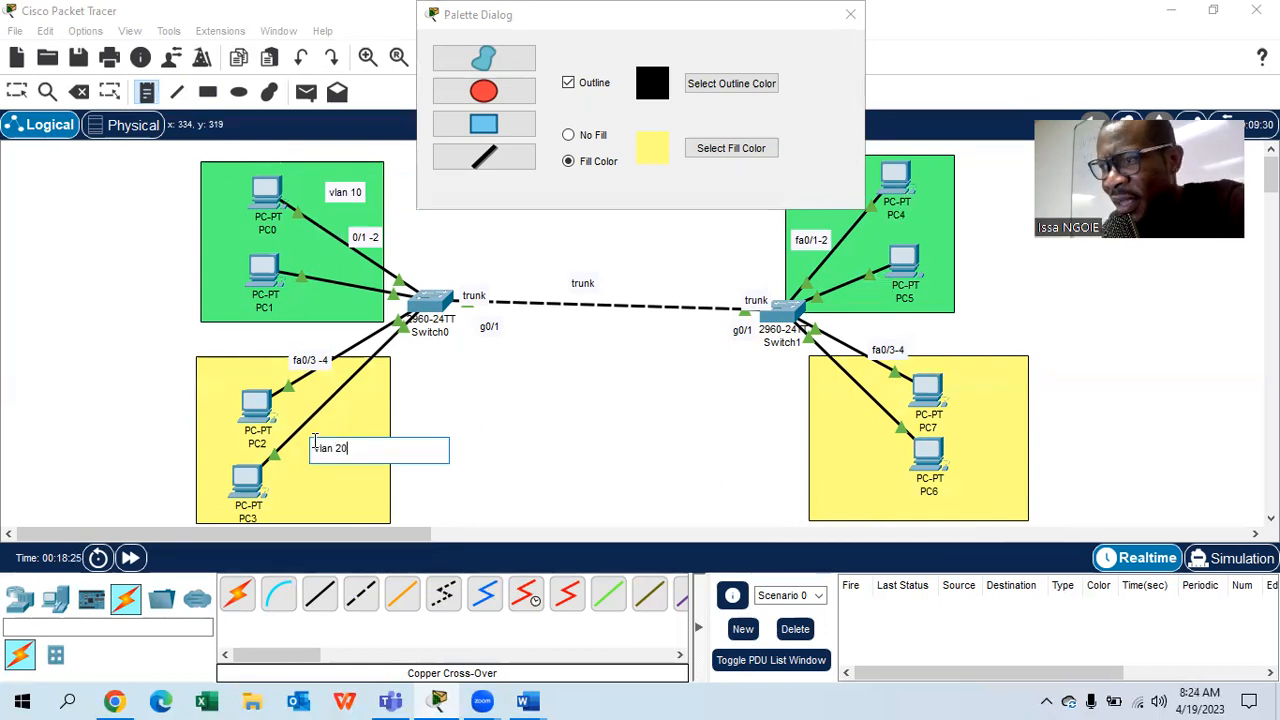
pyautogui.click(918, 218)
pyautogui.write('vlan 1')
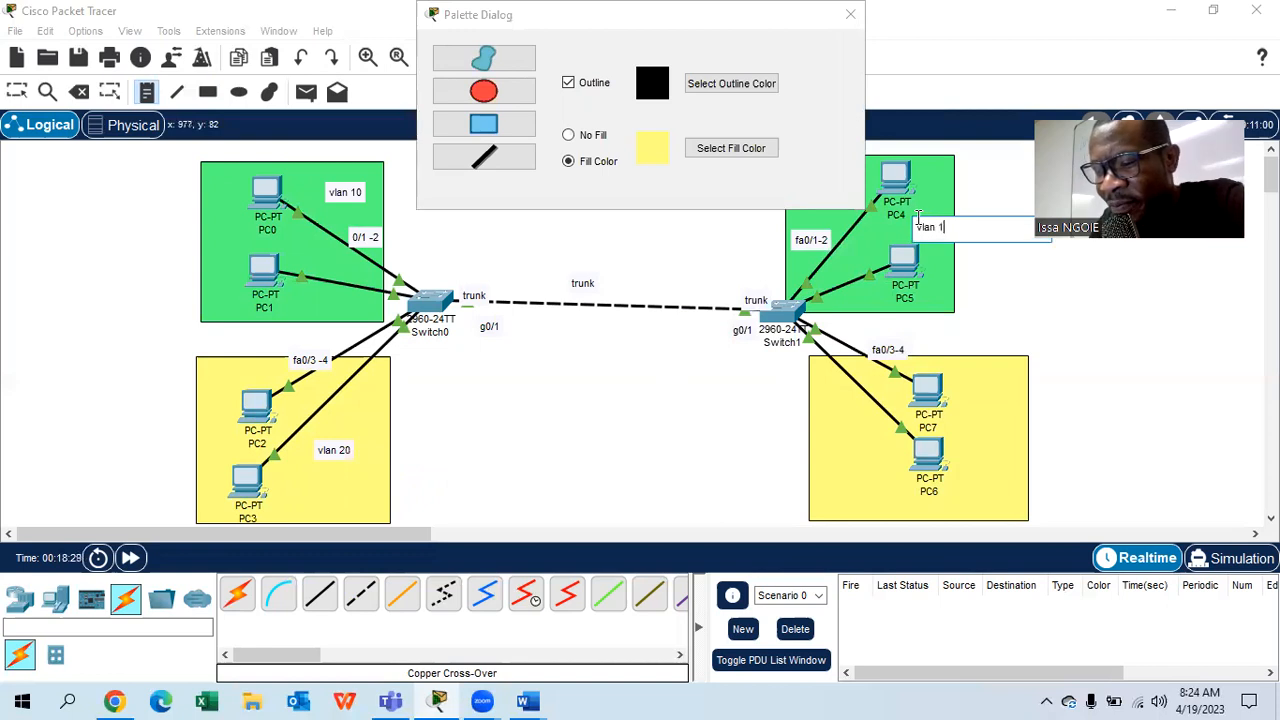
pyautogui.write('0')
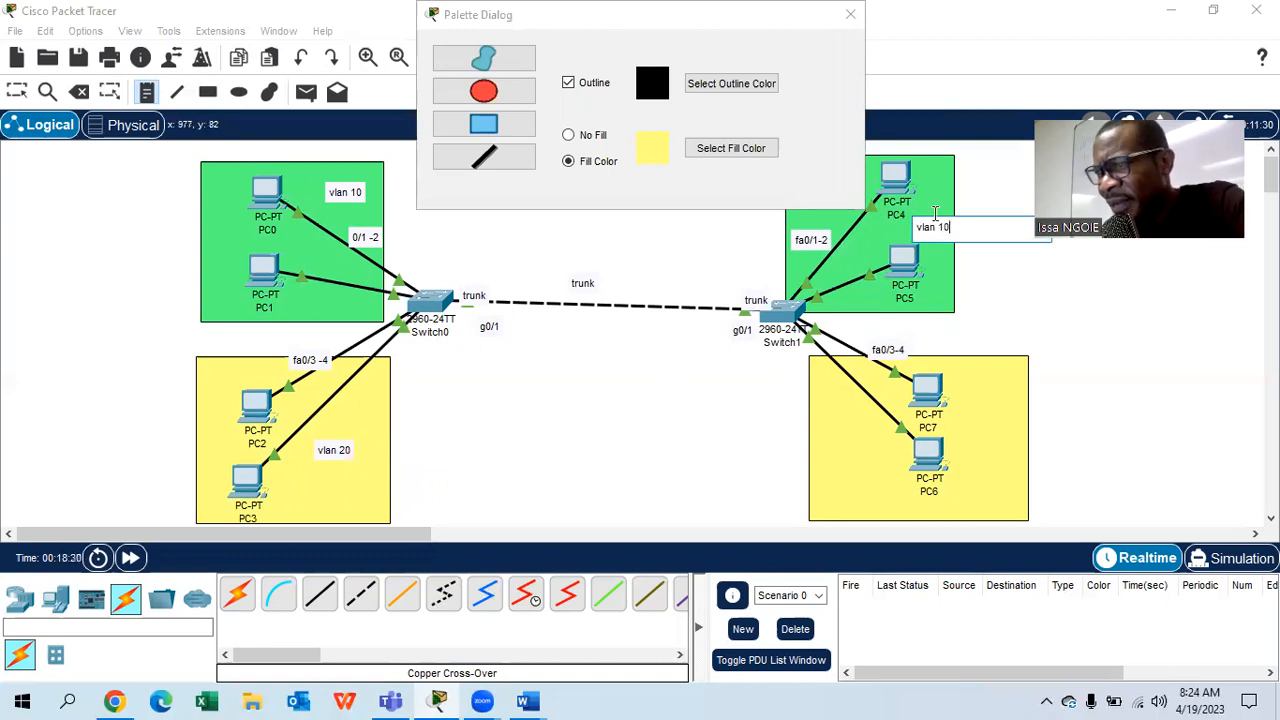
pyautogui.click(966, 440)
pyautogui.write('vla')
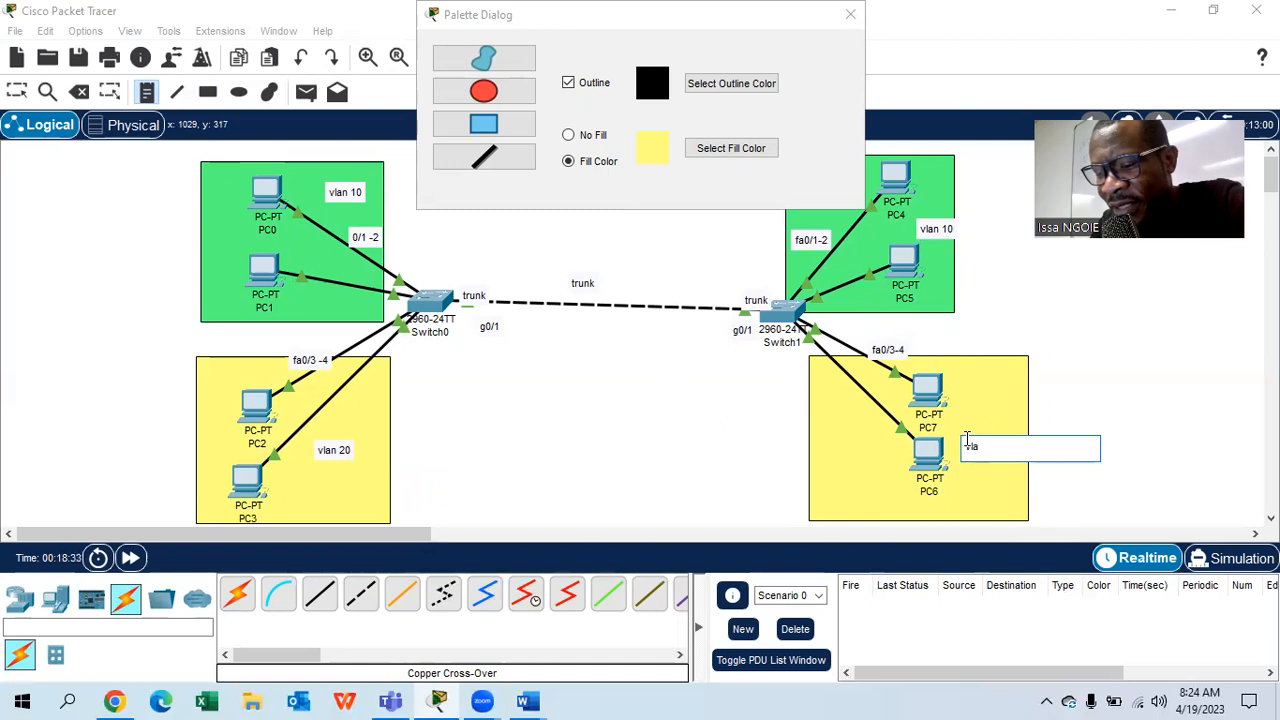
pyautogui.write('n 20')
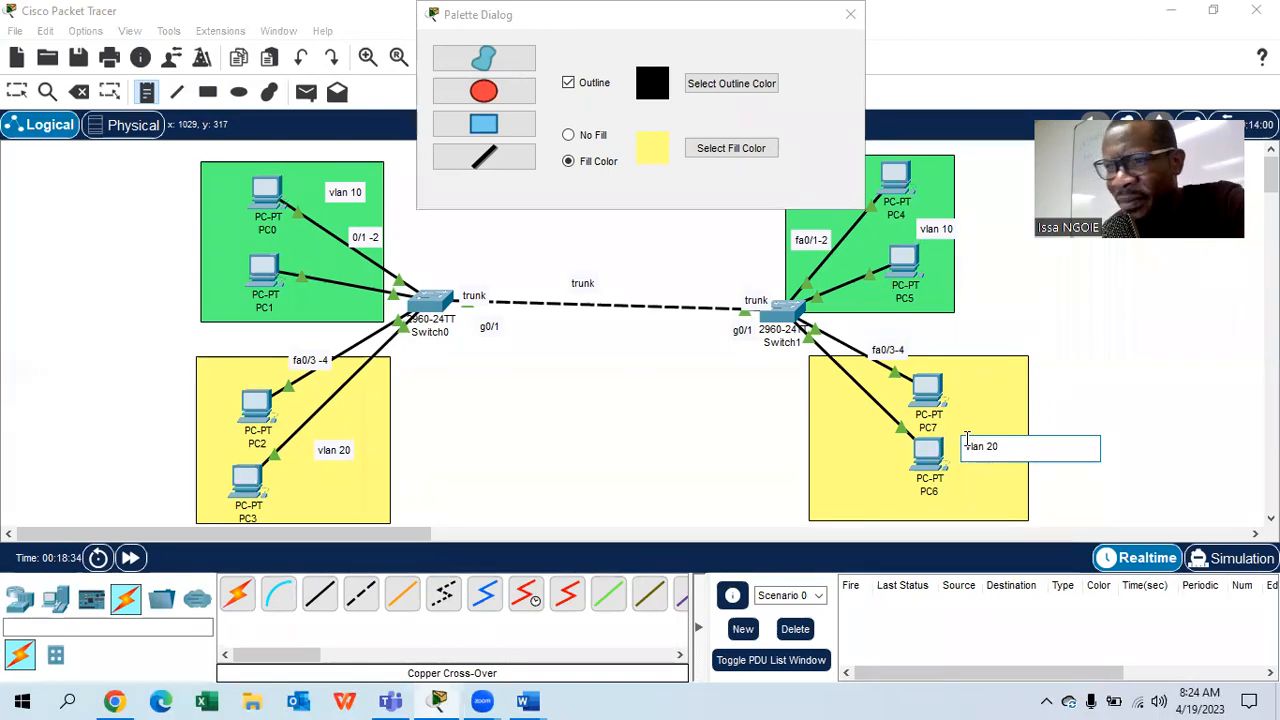
# - Add 'Finance' notes under both vlan 10 labels and 'Marketing' under the vlan 20 labels
pyautogui.click(338, 212)
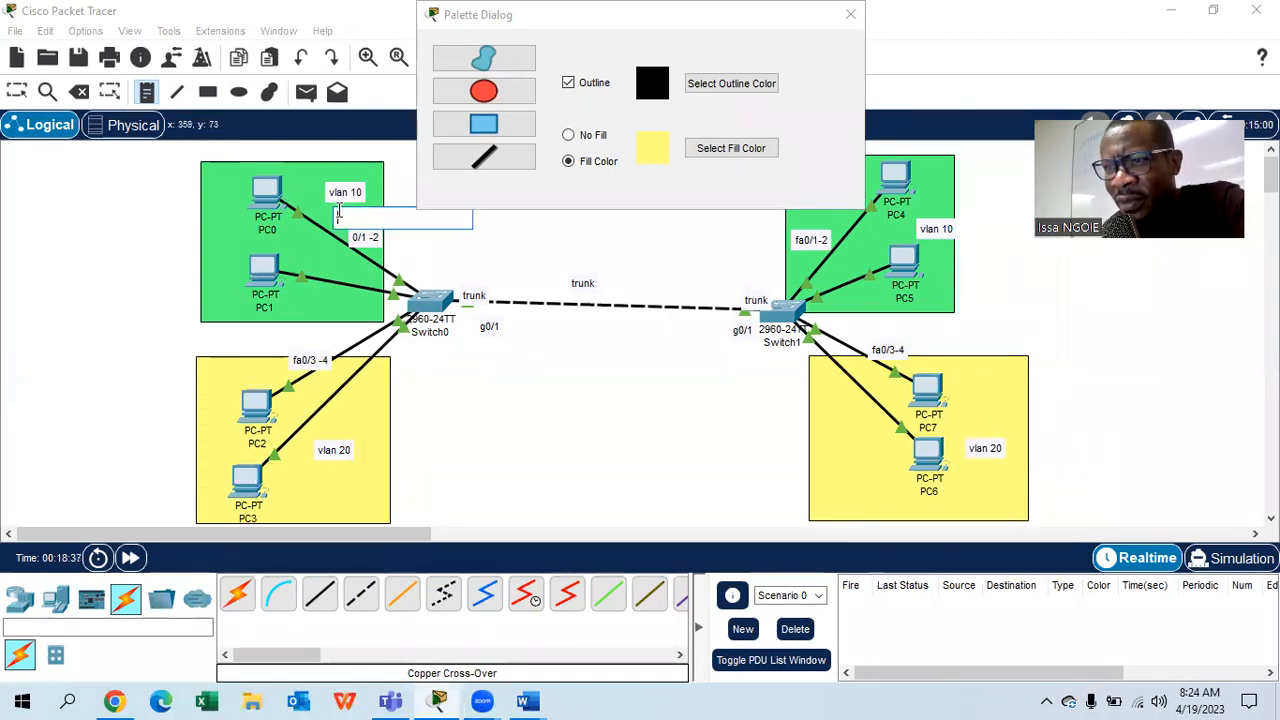
pyautogui.write('Finance')
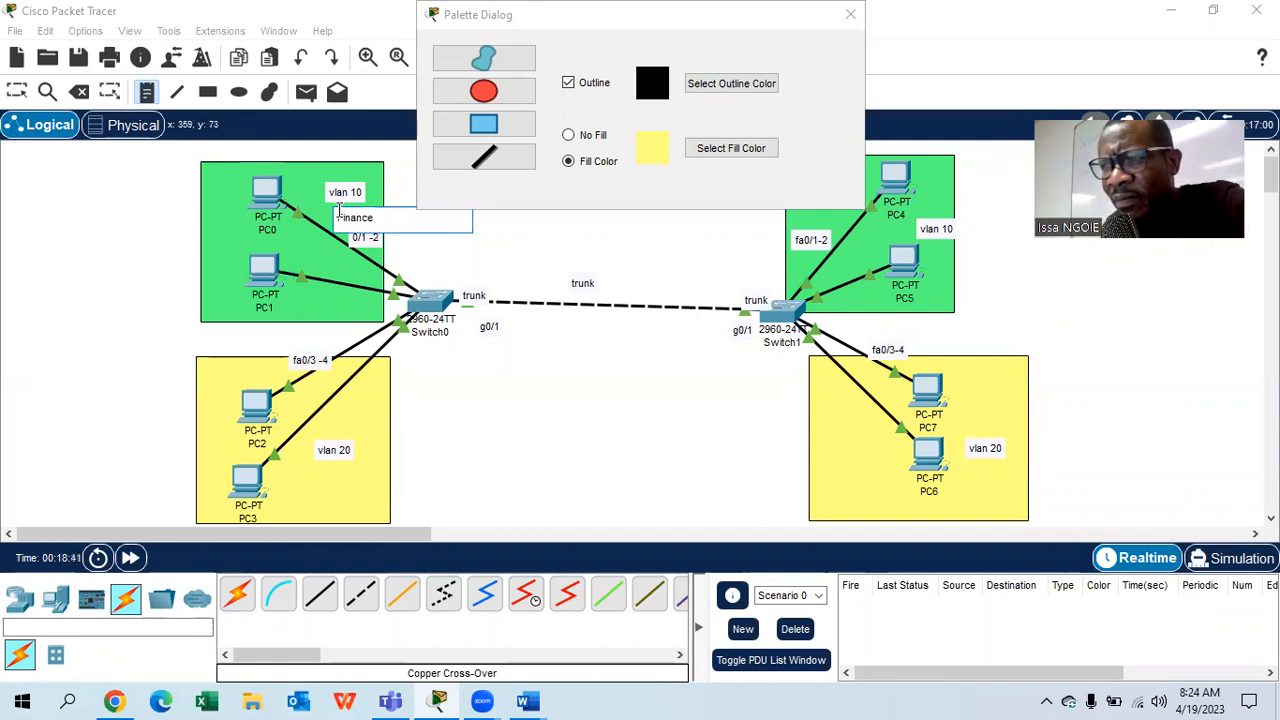
pyautogui.click(932, 258)
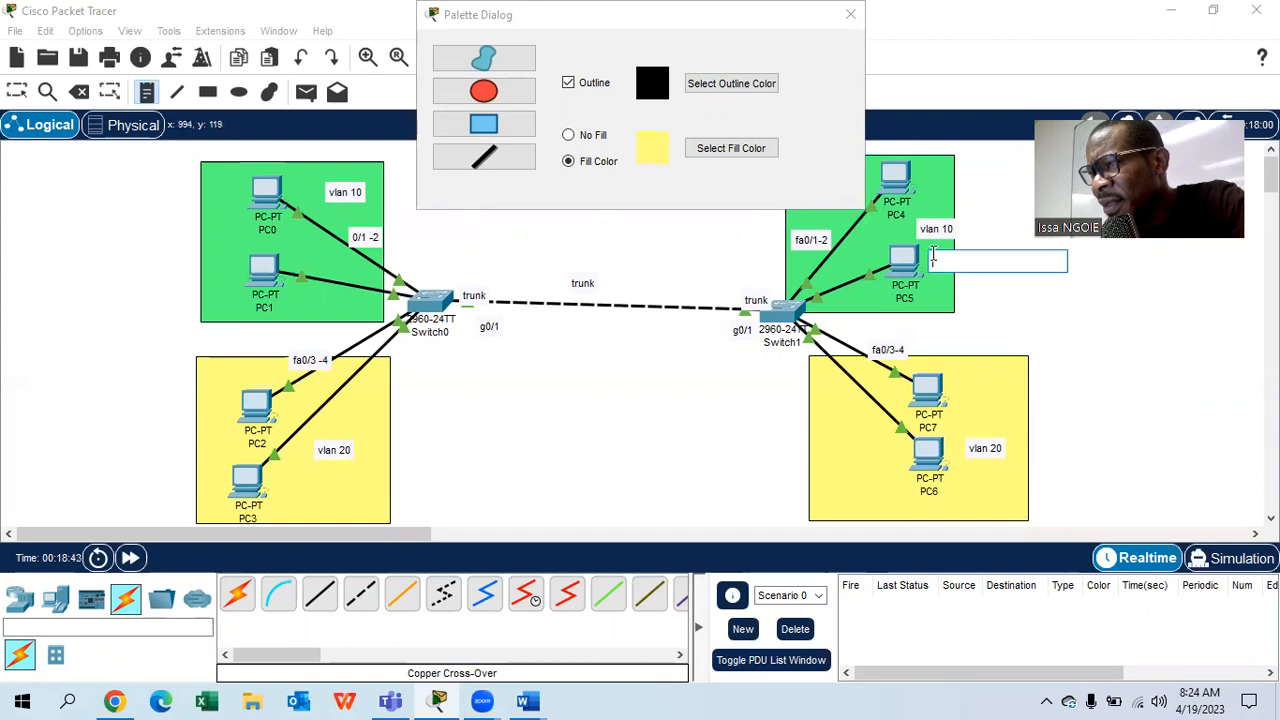
pyautogui.write('Finance')
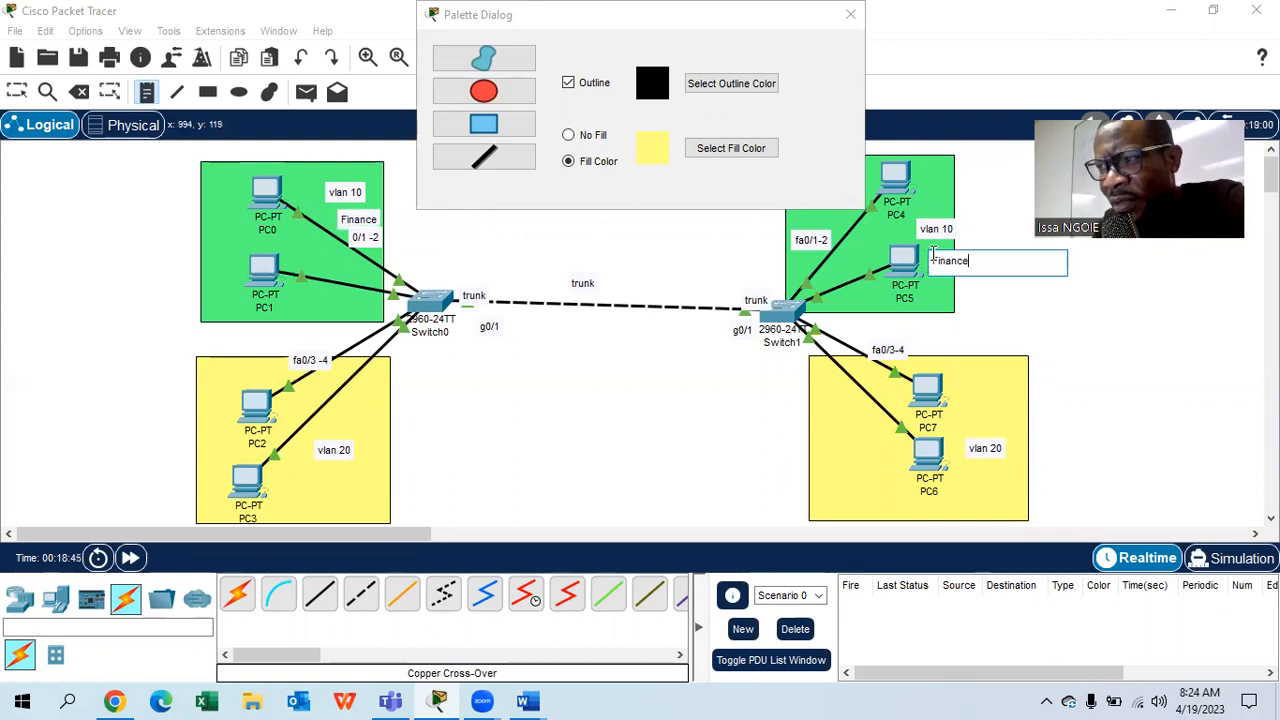
pyautogui.click(322, 479)
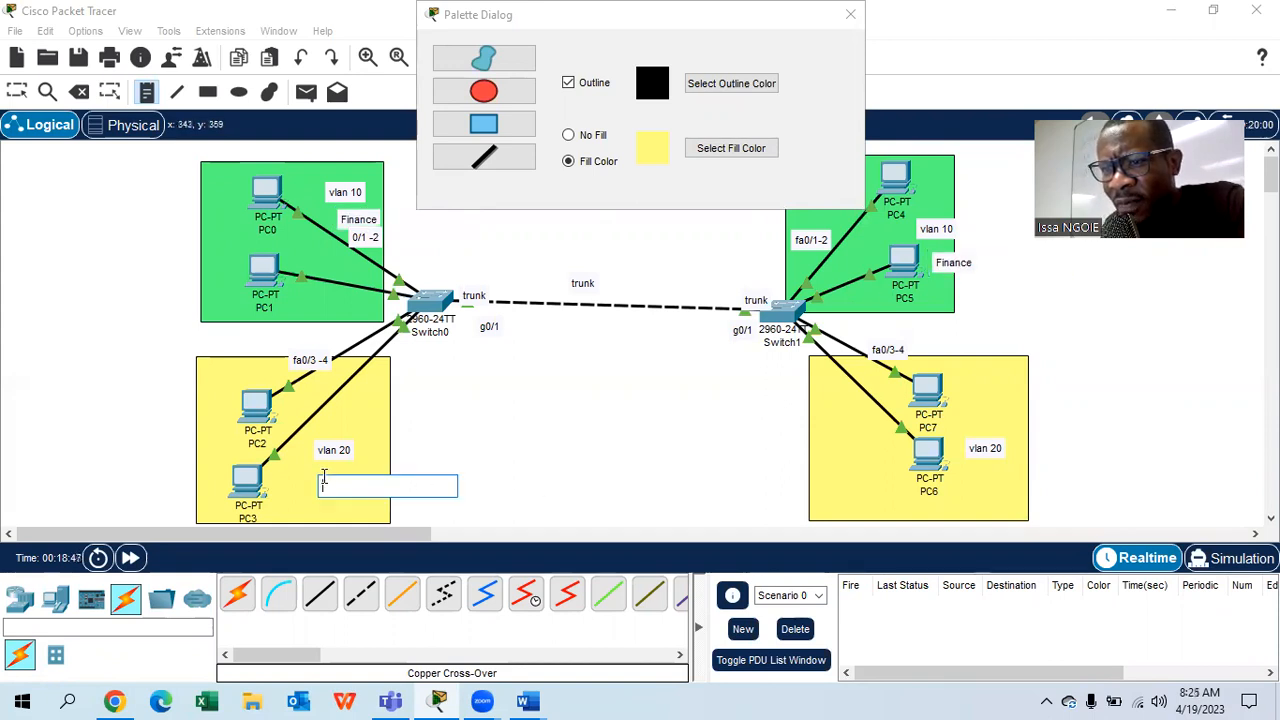
pyautogui.write('Marketing')
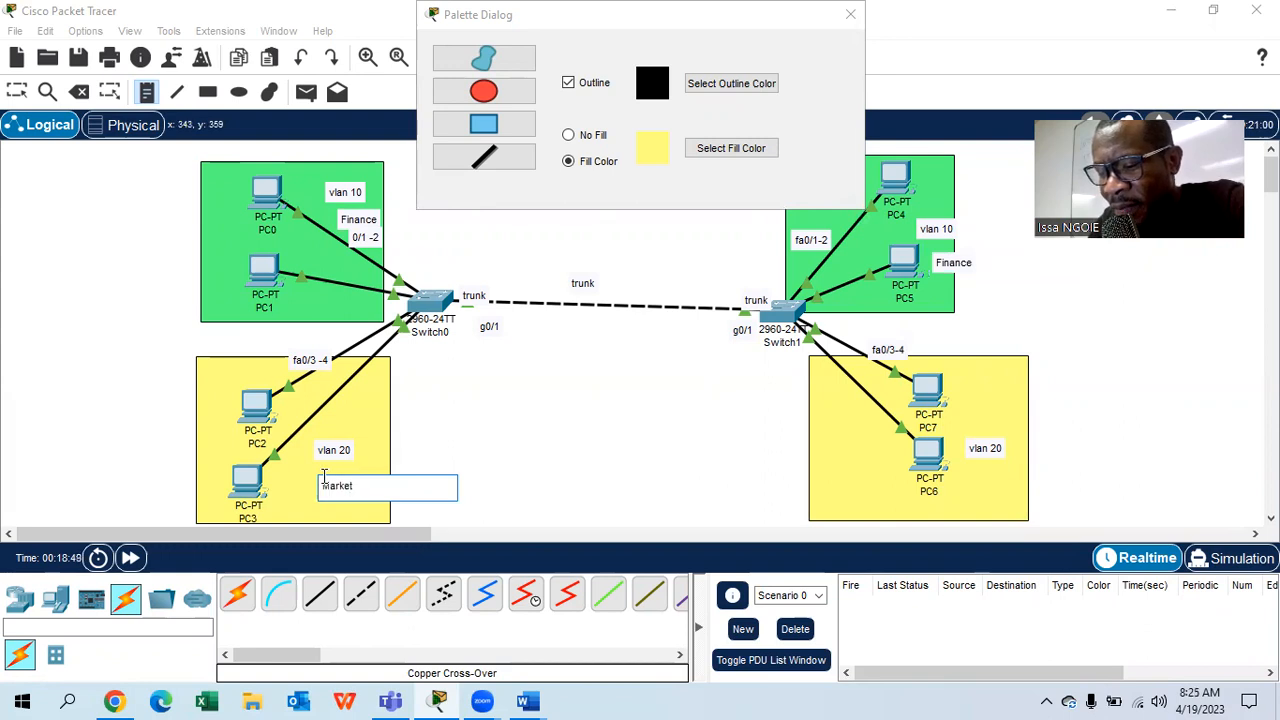
pyautogui.click(967, 487)
pyautogui.write('Marketing')
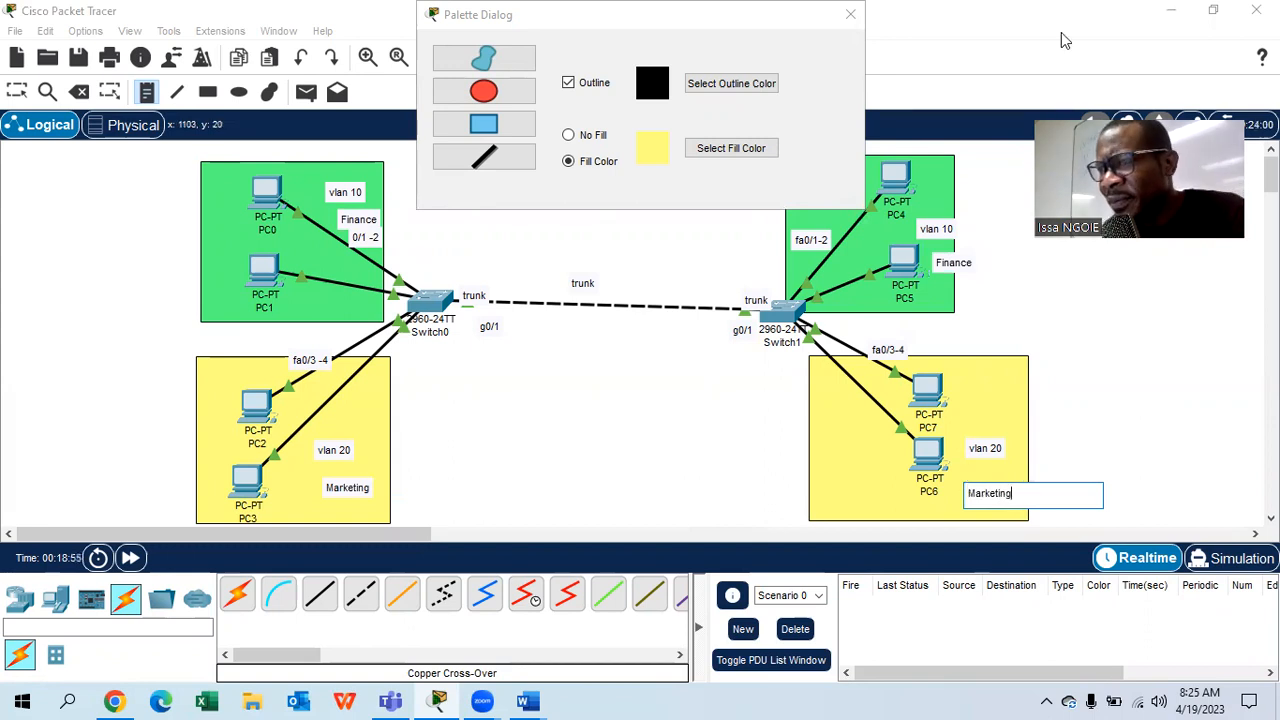
# - Commit the right-hand Marketing note and close the Palette Dialog
pyautogui.click(850, 14)
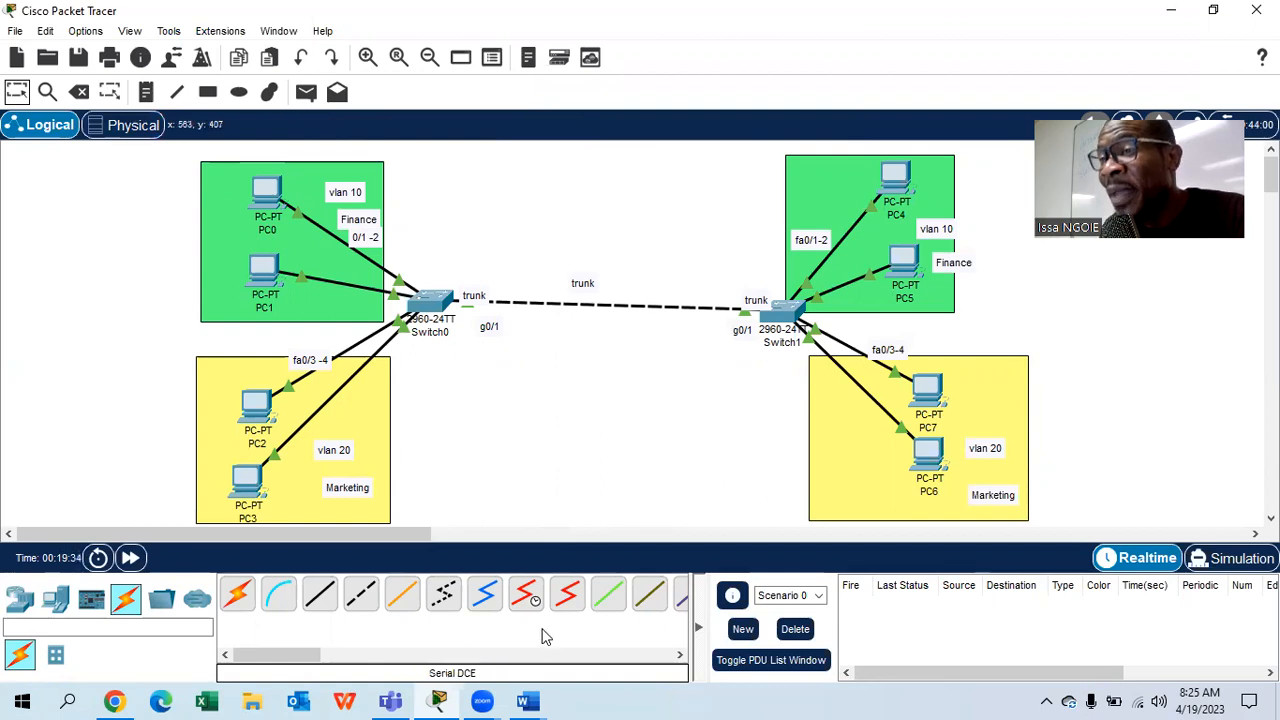
# - Write a top-left note listing step 1 create vlans, step 2 assign ports, step3 configure trunk, step 4 test
pyautogui.click(20, 167)
pyautogui.write('step 1: create vlans')
pyautogui.press('Return')
pyautogui.write('step')
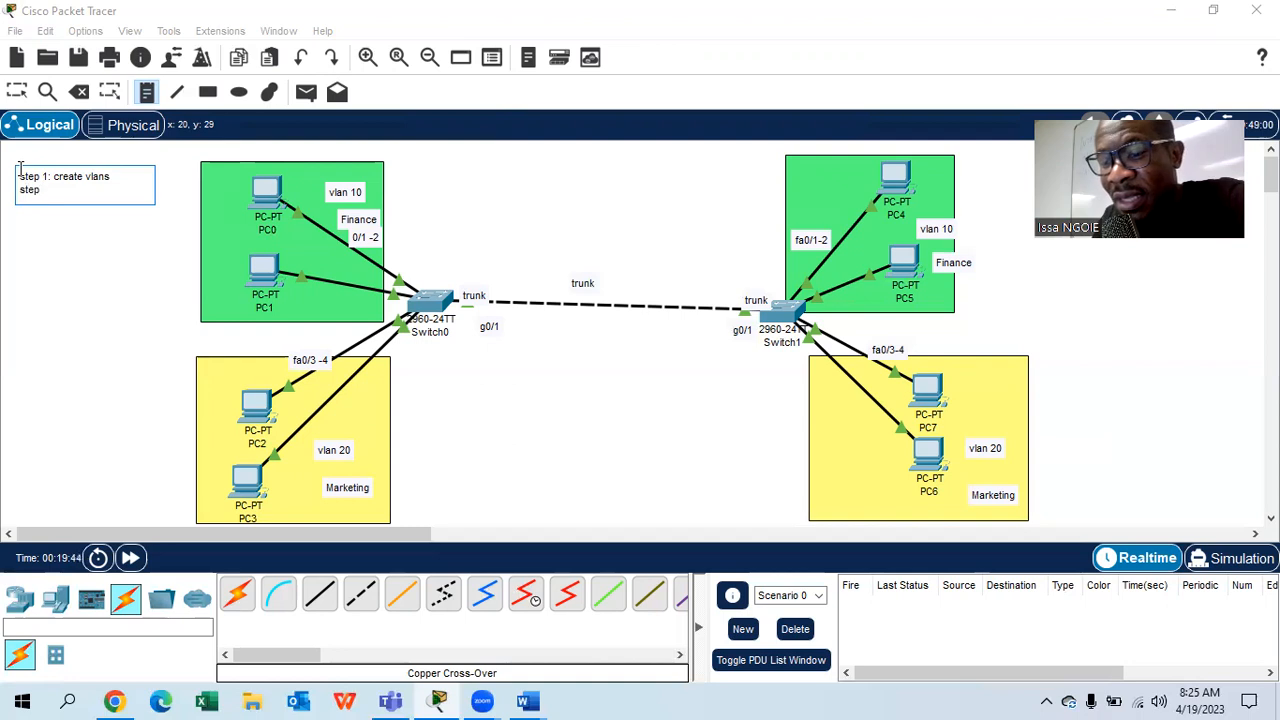
pyautogui.write(' 2: assign')
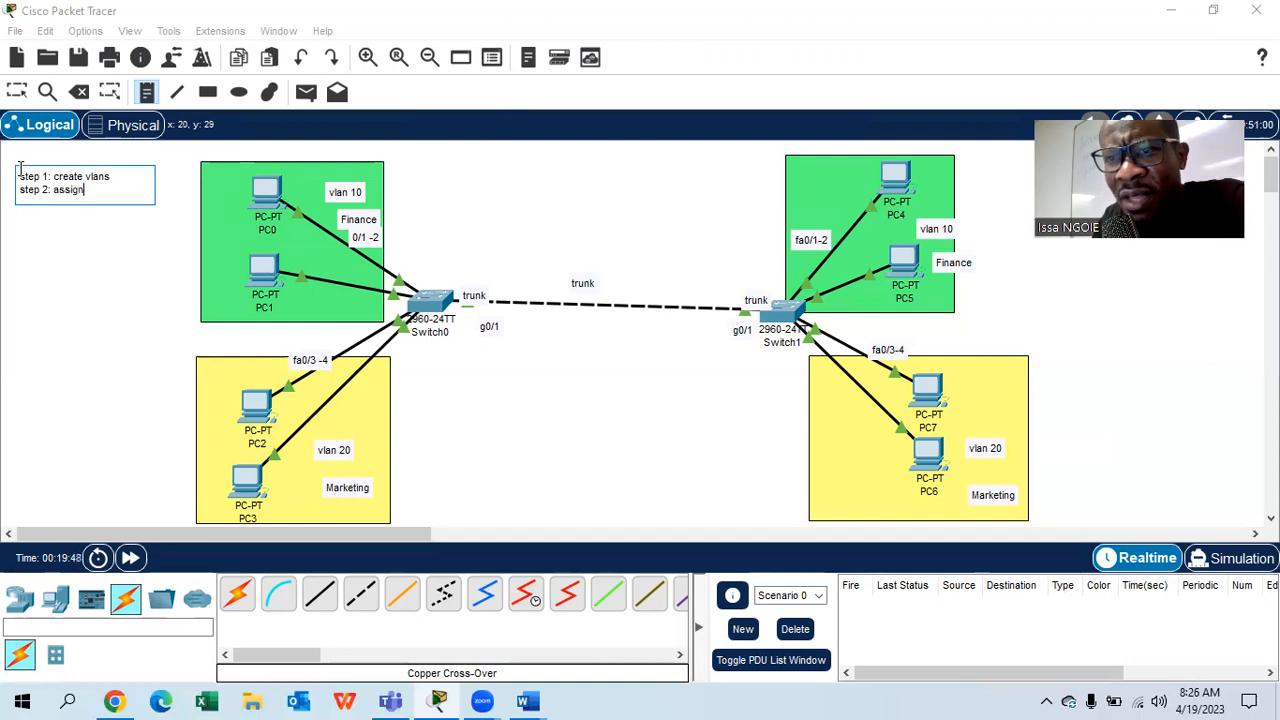
pyautogui.write('s ')
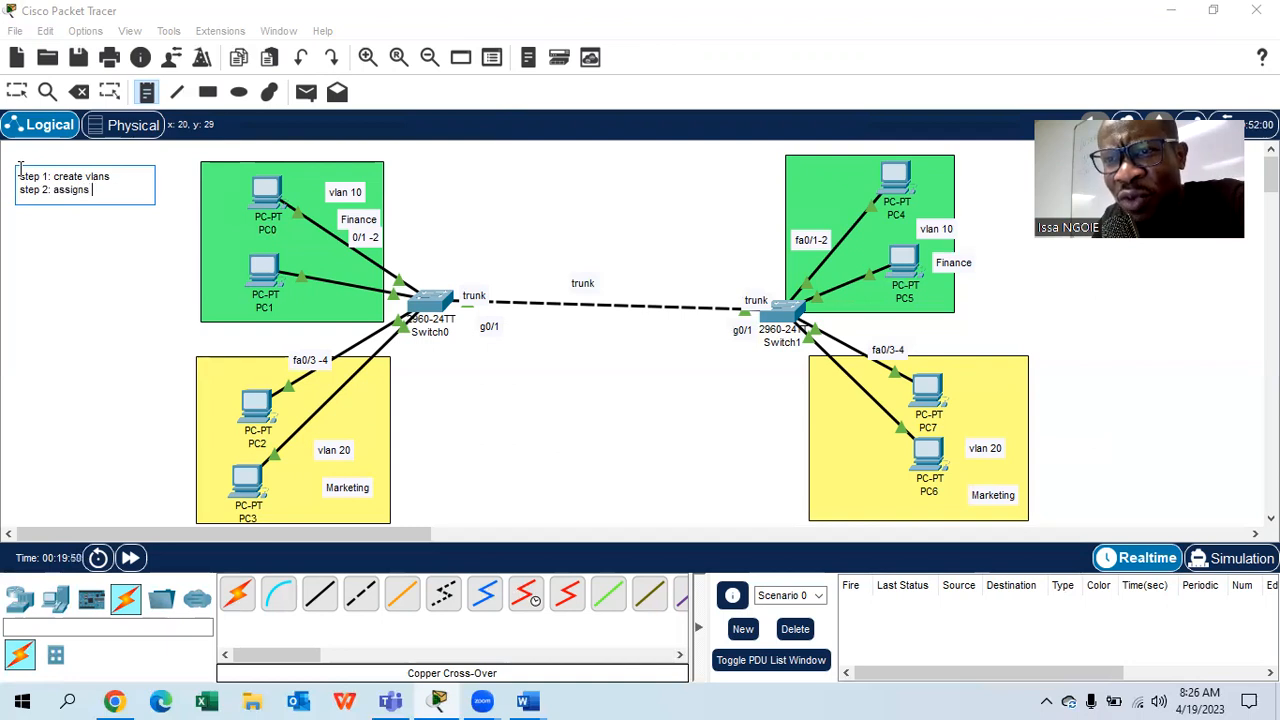
pyautogui.write('p')
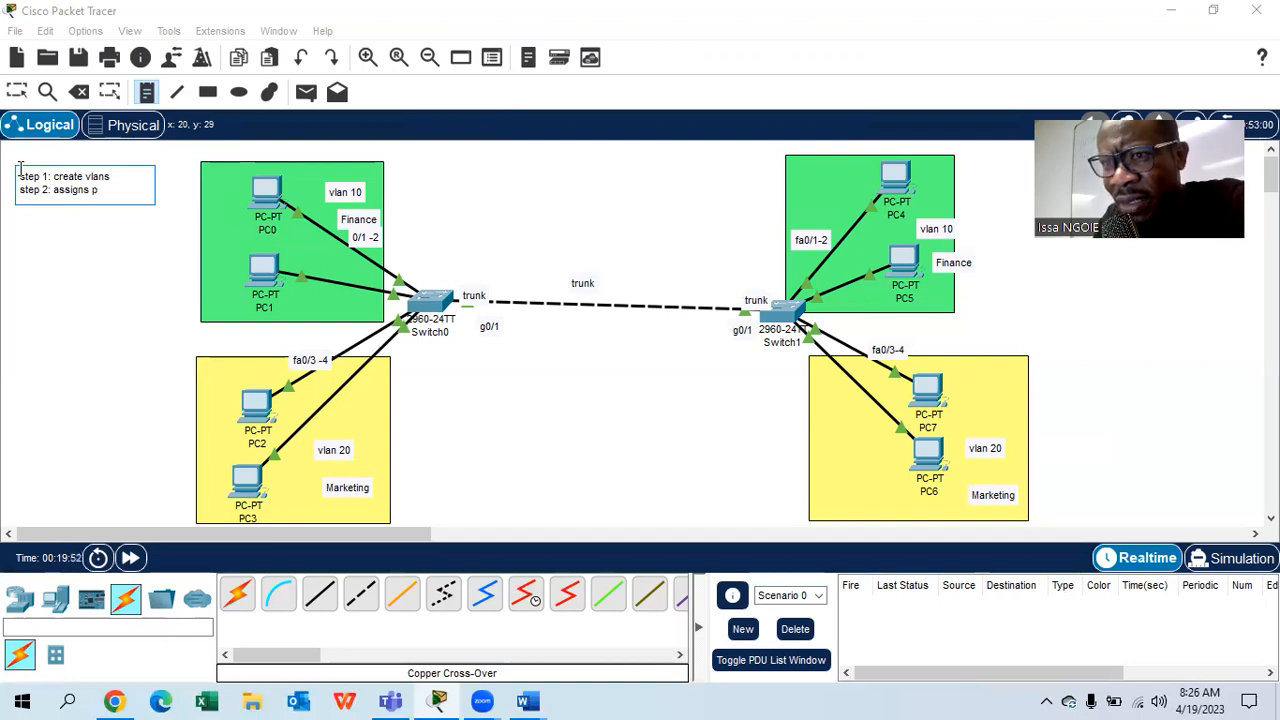
pyautogui.write('orts to vlans')
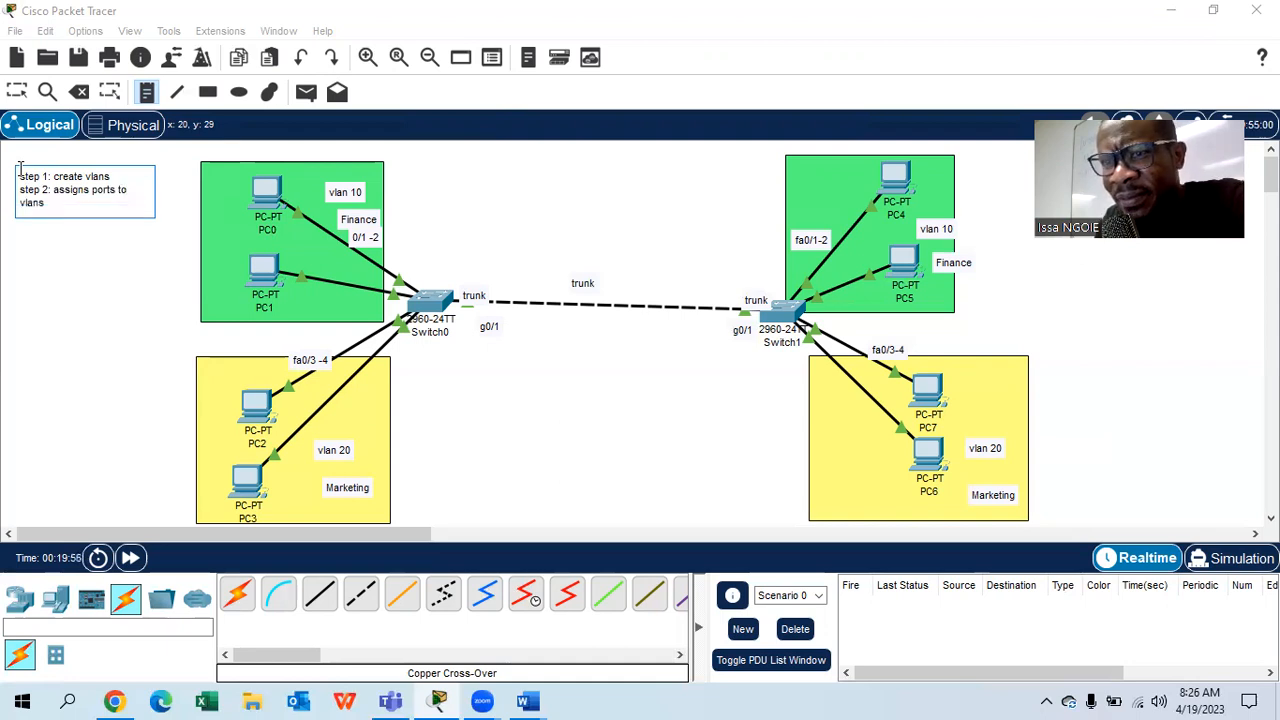
pyautogui.press('Return')
pyautogui.write('step')
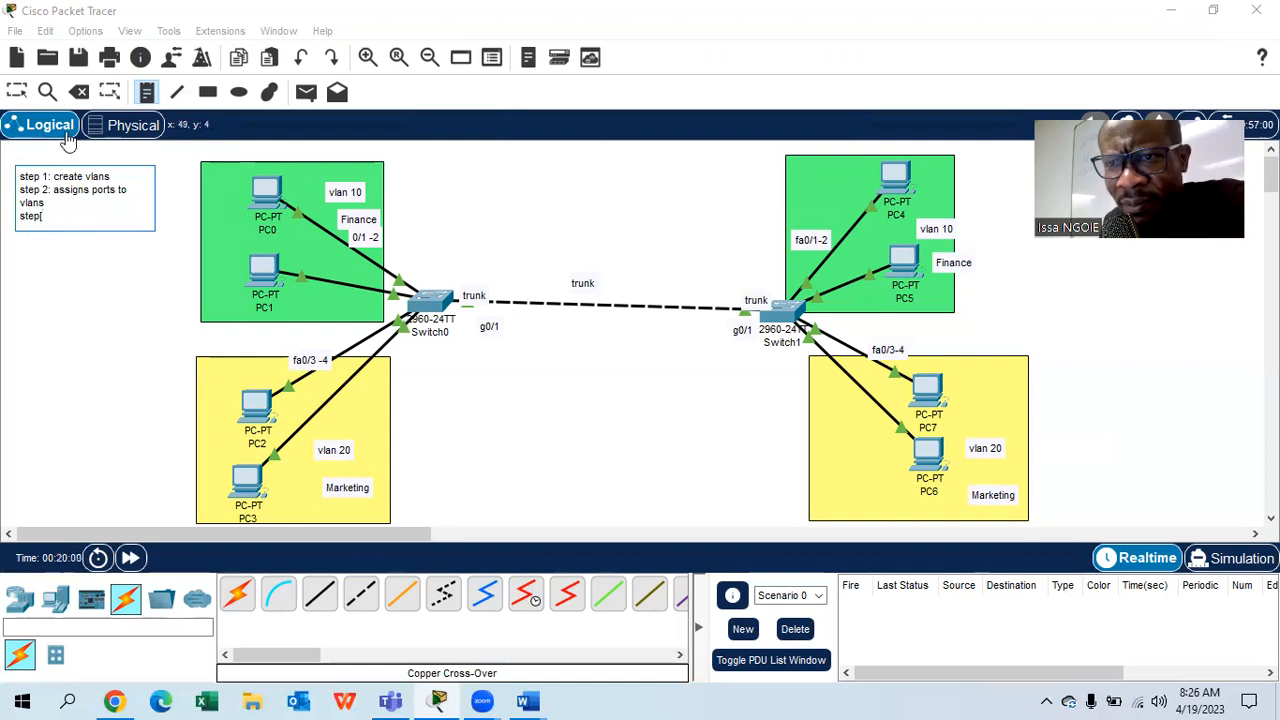
pyautogui.write('3')
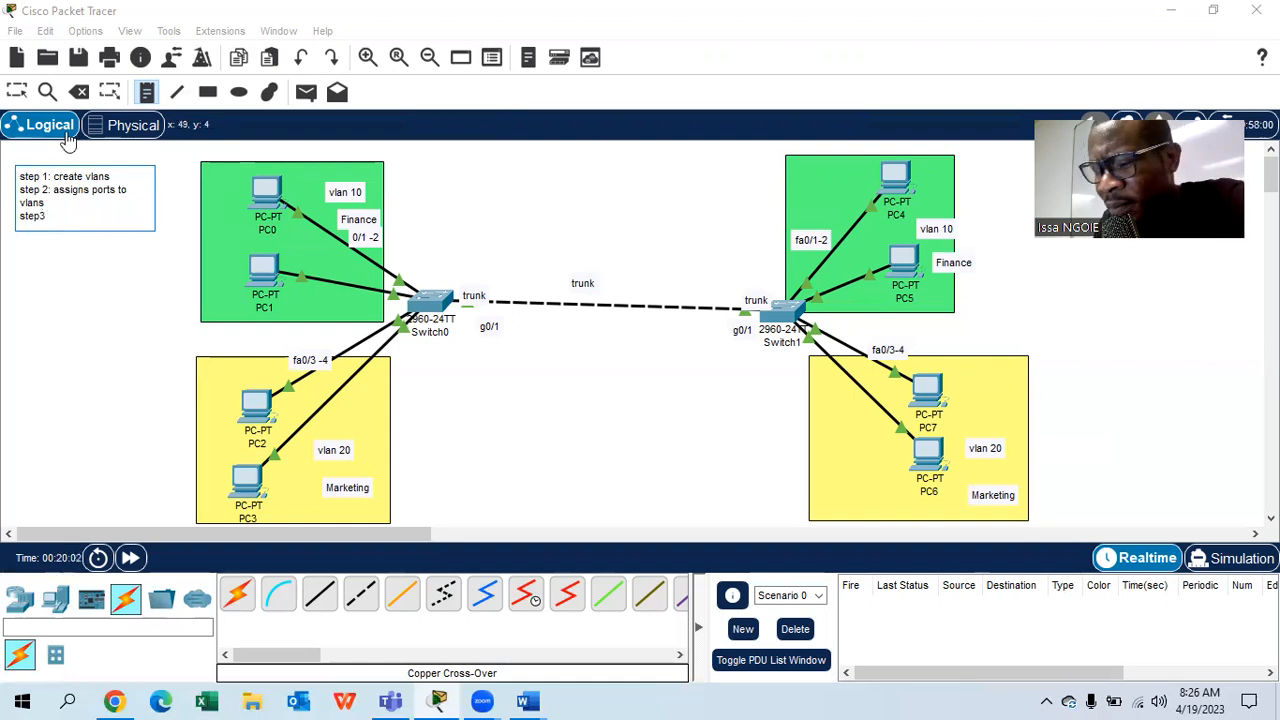
pyautogui.write(' : con')
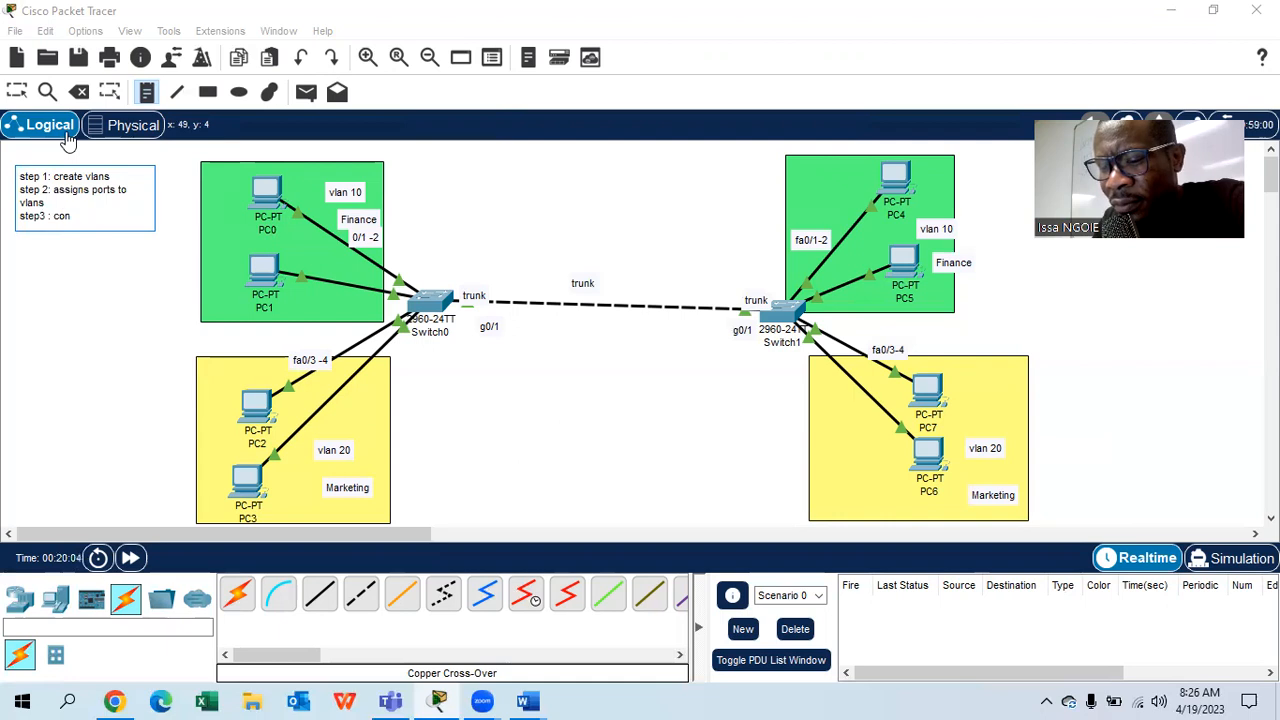
pyautogui.write('figure')
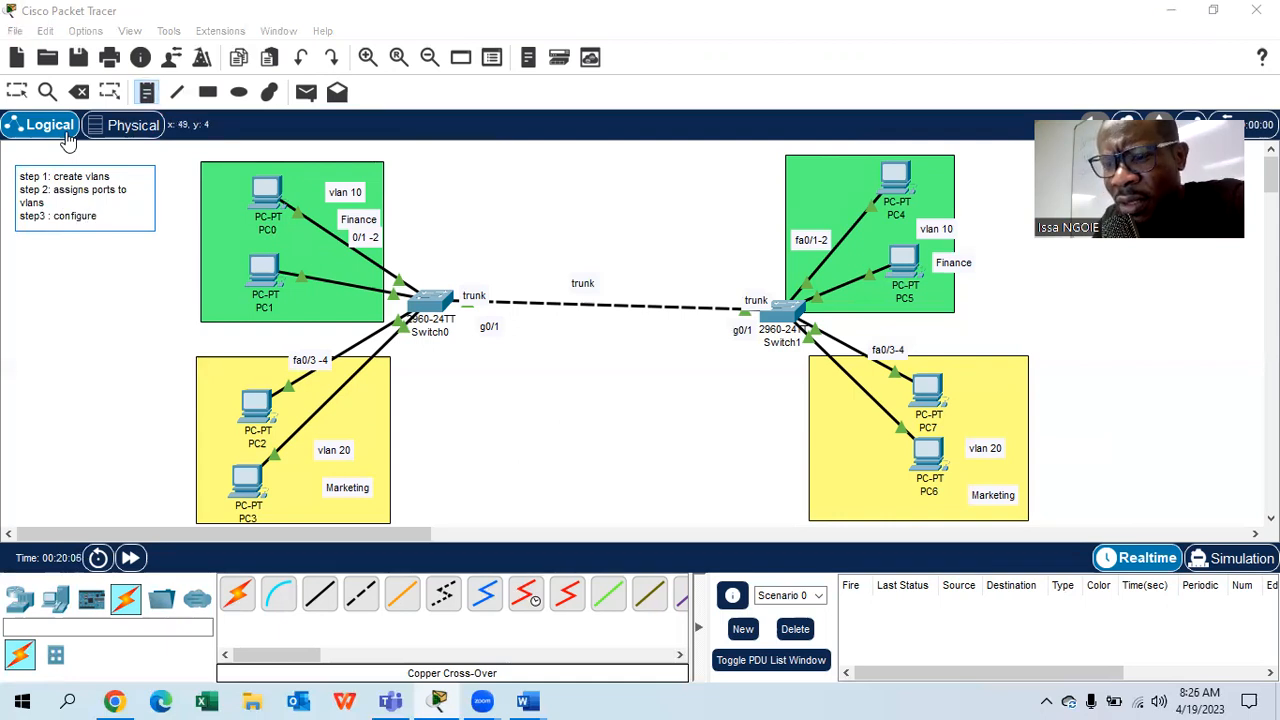
pyautogui.write(' the trub')
pyautogui.press('BackSpace')
pyautogui.write('nk')
pyautogui.press('Return')
pyautogui.write('step ')
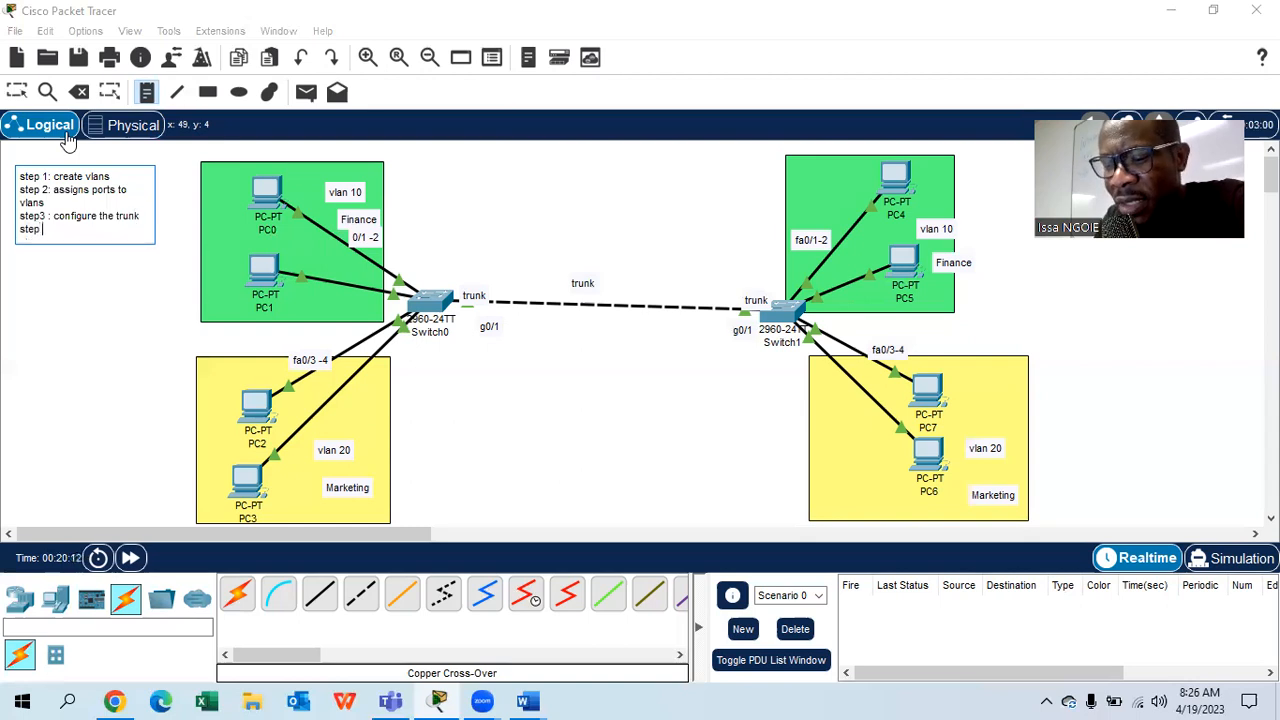
pyautogui.write('4 : t')
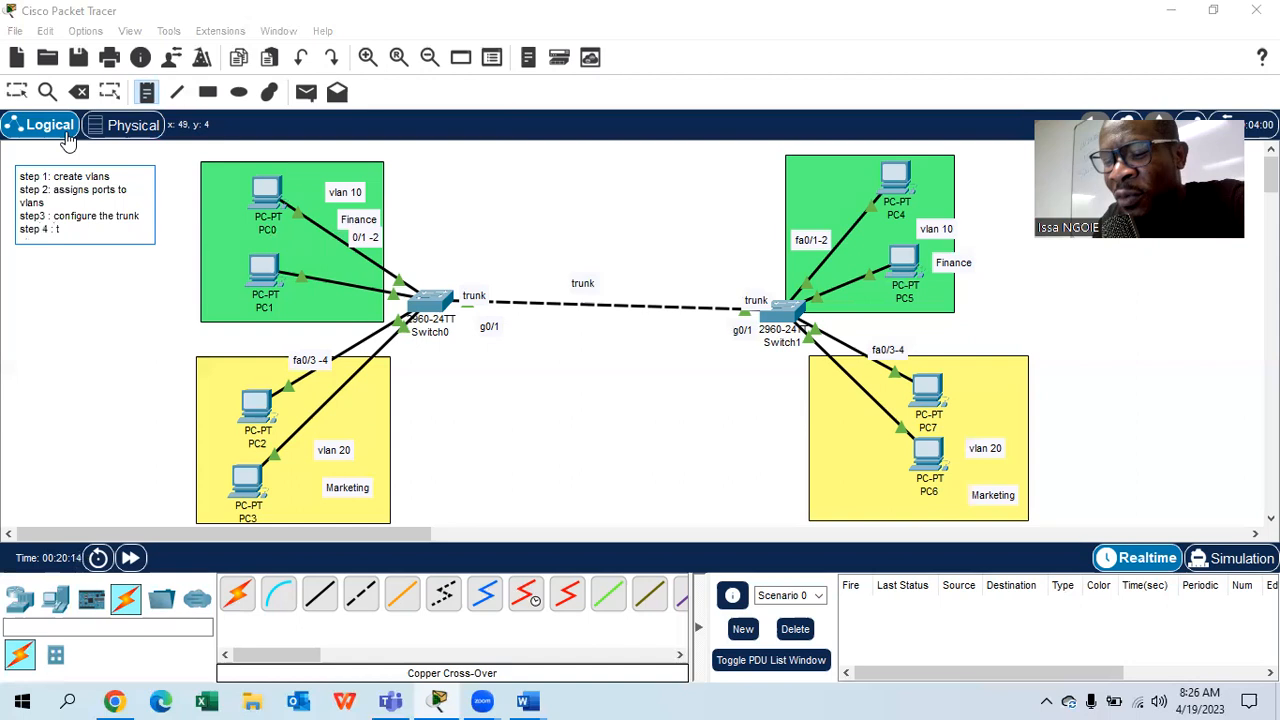
pyautogui.write('est')
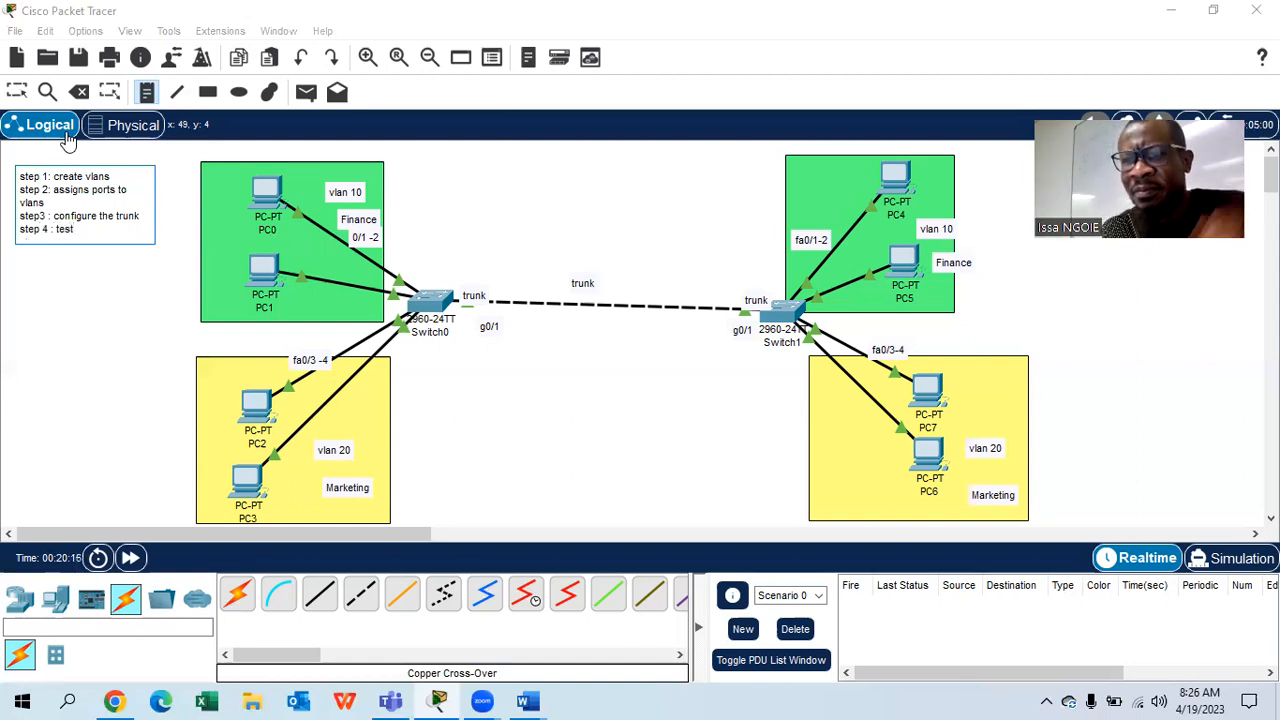
# - Label both green Finance areas with the subnet 192.168.1.0/24
pyautogui.click(146, 93)
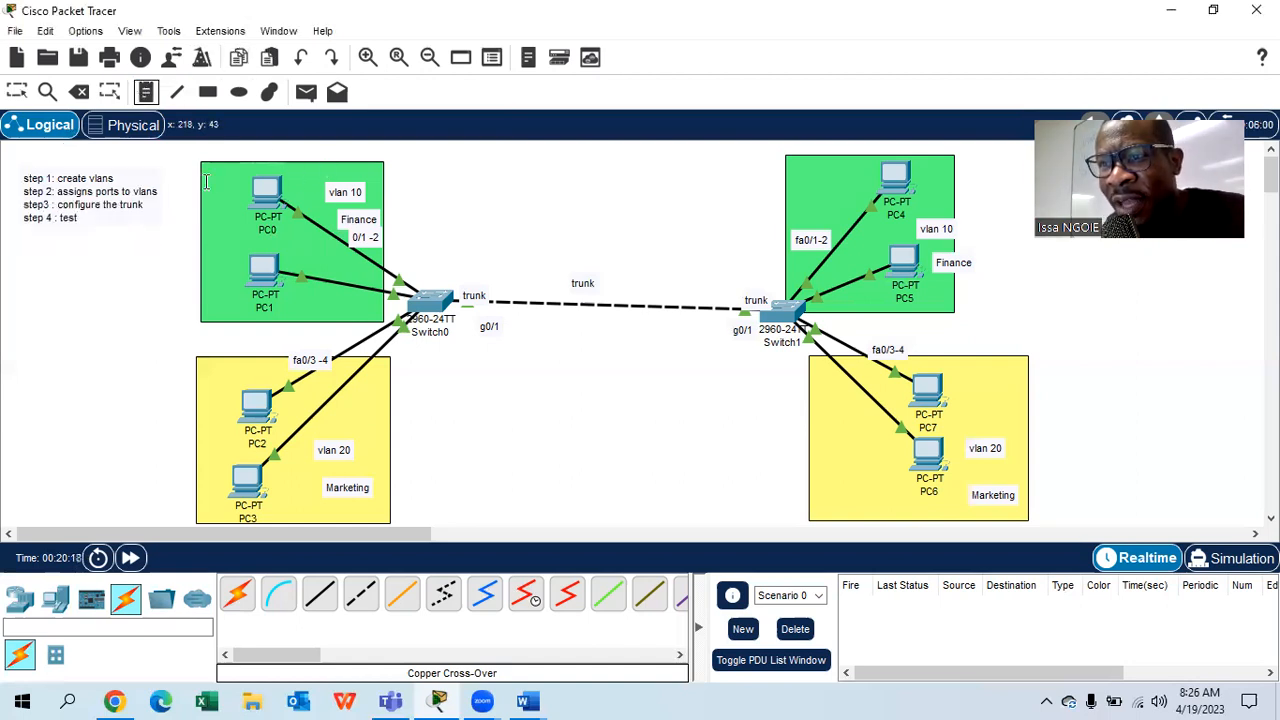
pyautogui.click(286, 165)
pyautogui.write('192.168.')
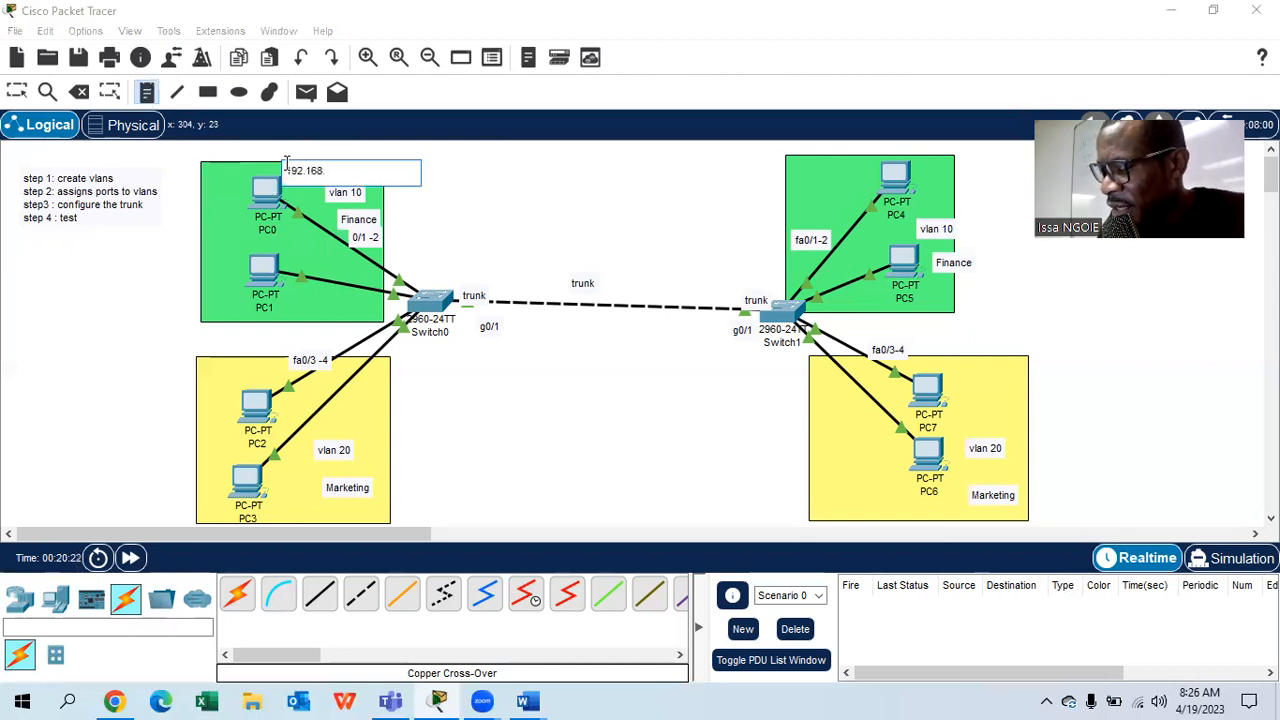
pyautogui.write('1.0/24')
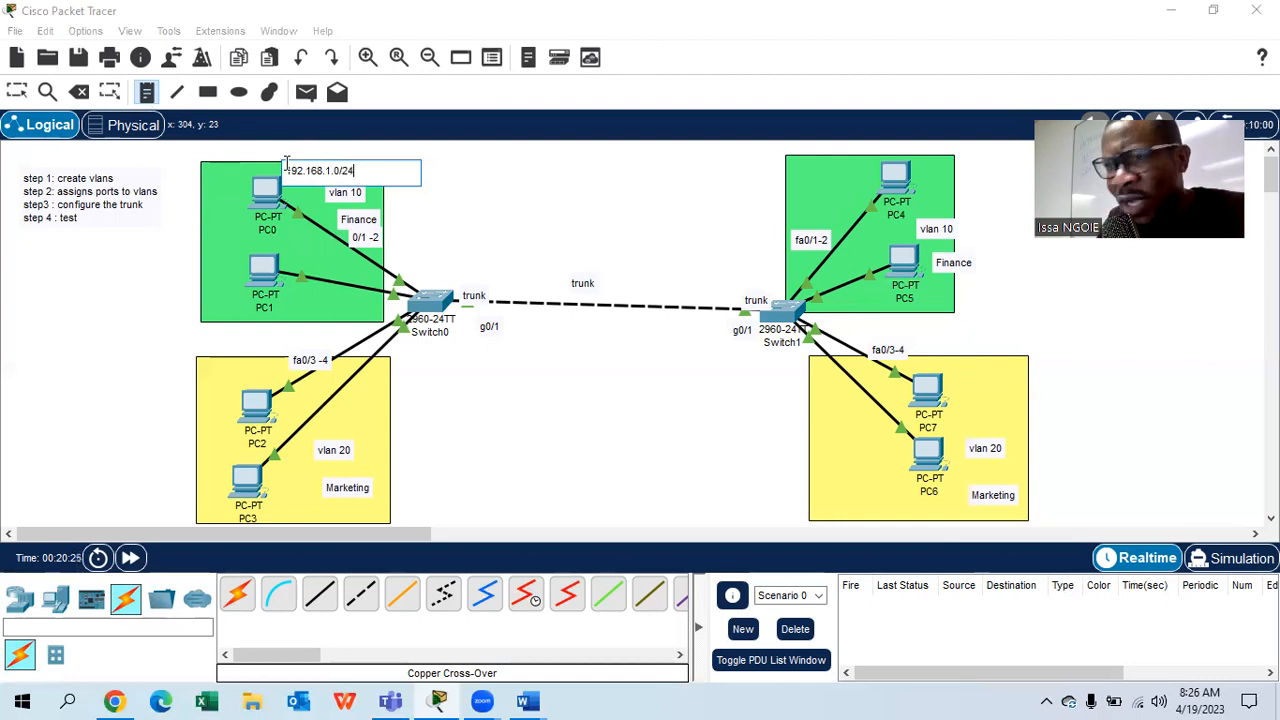
pyautogui.moveTo(358, 170); pyautogui.dragTo(280, 170)
pyautogui.hotkey('ctrl', 'c')
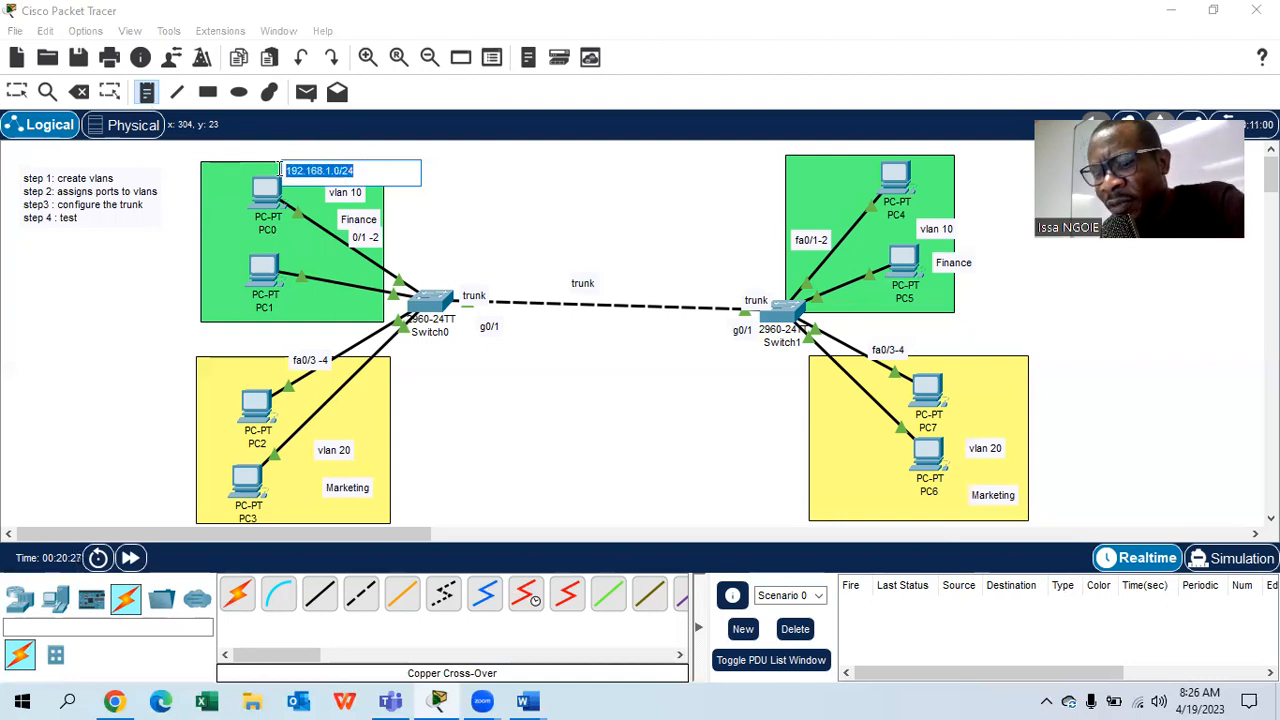
pyautogui.click(794, 168)
pyautogui.hotkey('ctrl', 'v')
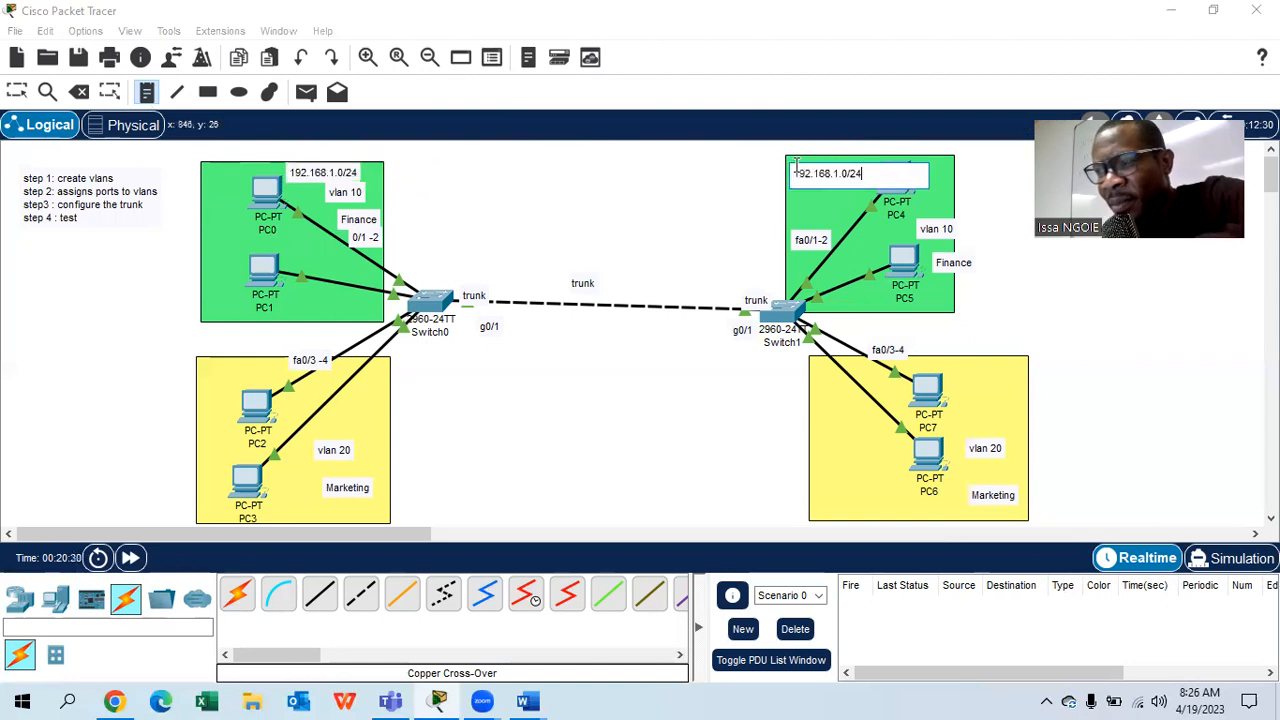
# - Label both yellow Marketing areas with the subnet 192.168.2.0/24
pyautogui.click(297, 506)
pyautogui.write('192')
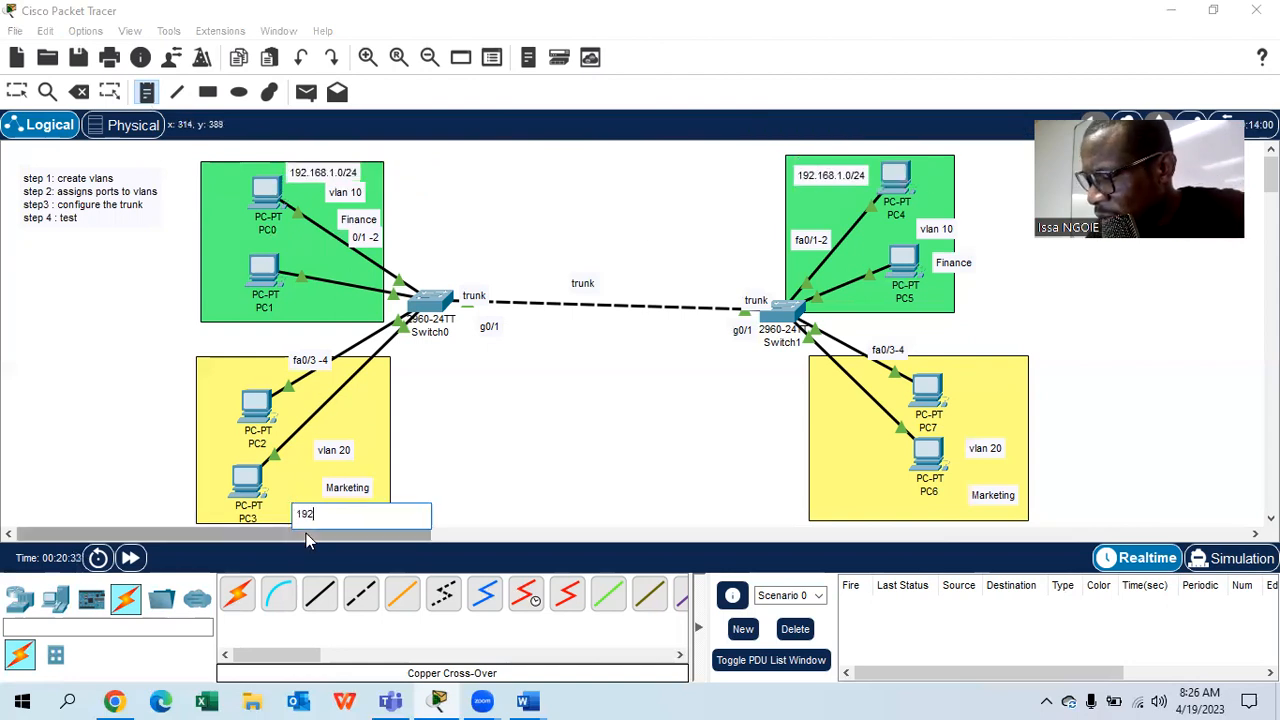
pyautogui.press('BackSpace')
pyautogui.press('BackSpace')
pyautogui.press('BackSpace')
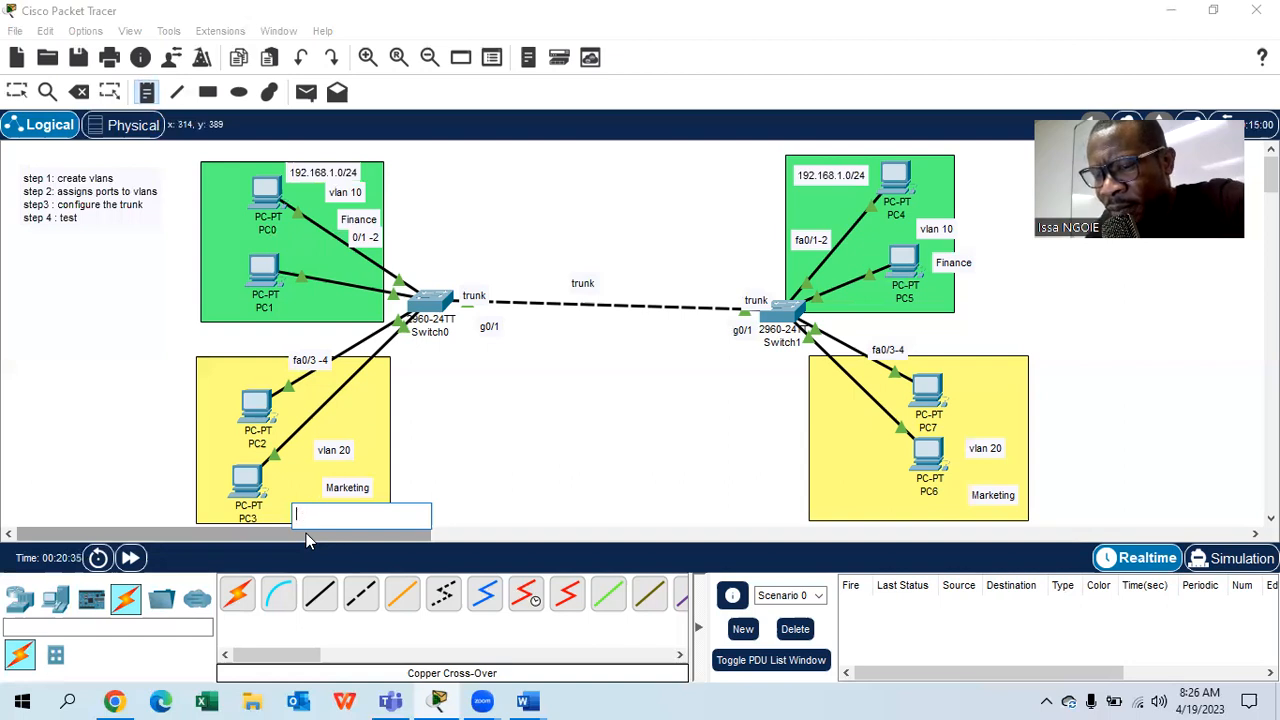
pyautogui.hotkey('ctrl', 'v')
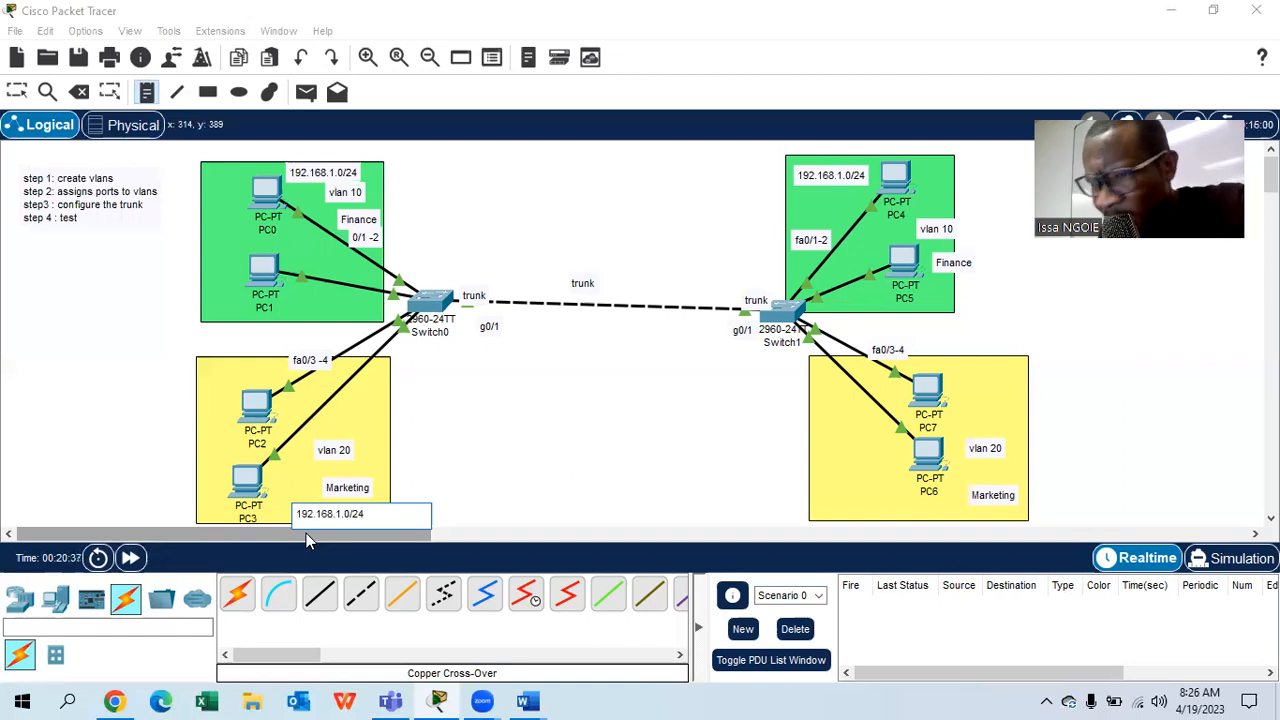
pyautogui.press('BackSpace')
pyautogui.write('2')
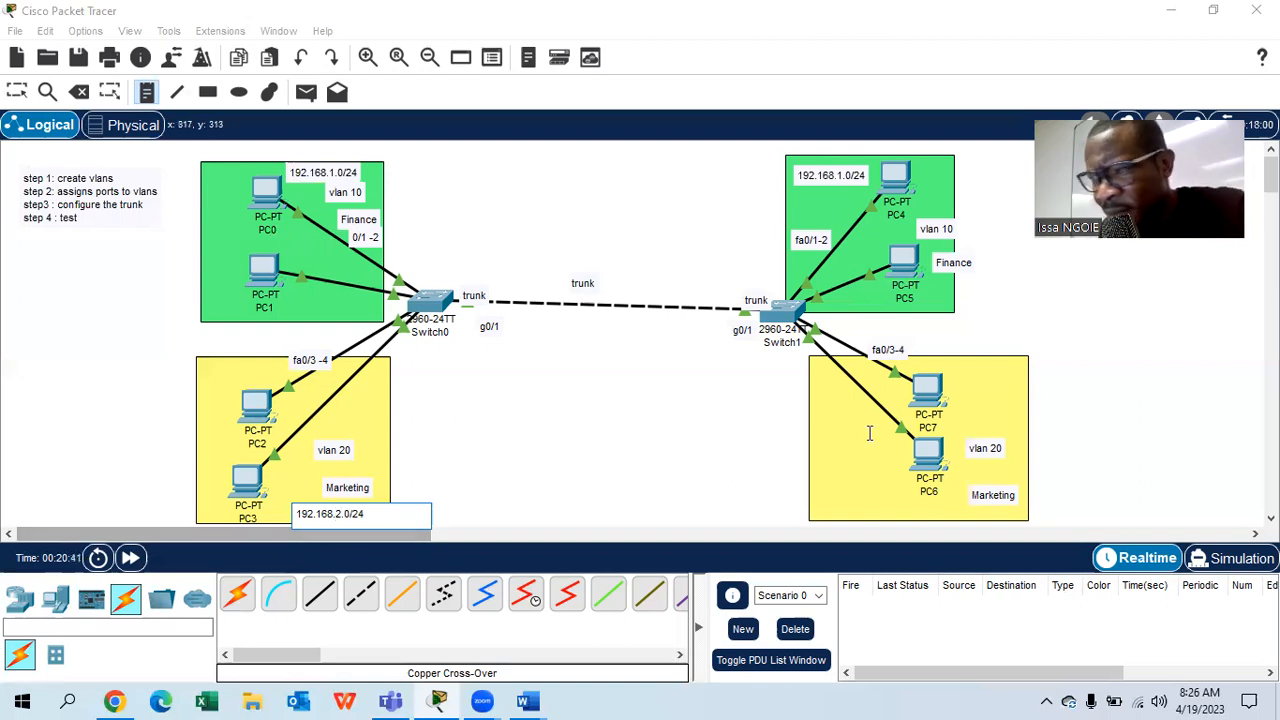
pyautogui.click(829, 505)
pyautogui.hotkey('ctrl', 'v')
pyautogui.write('2')
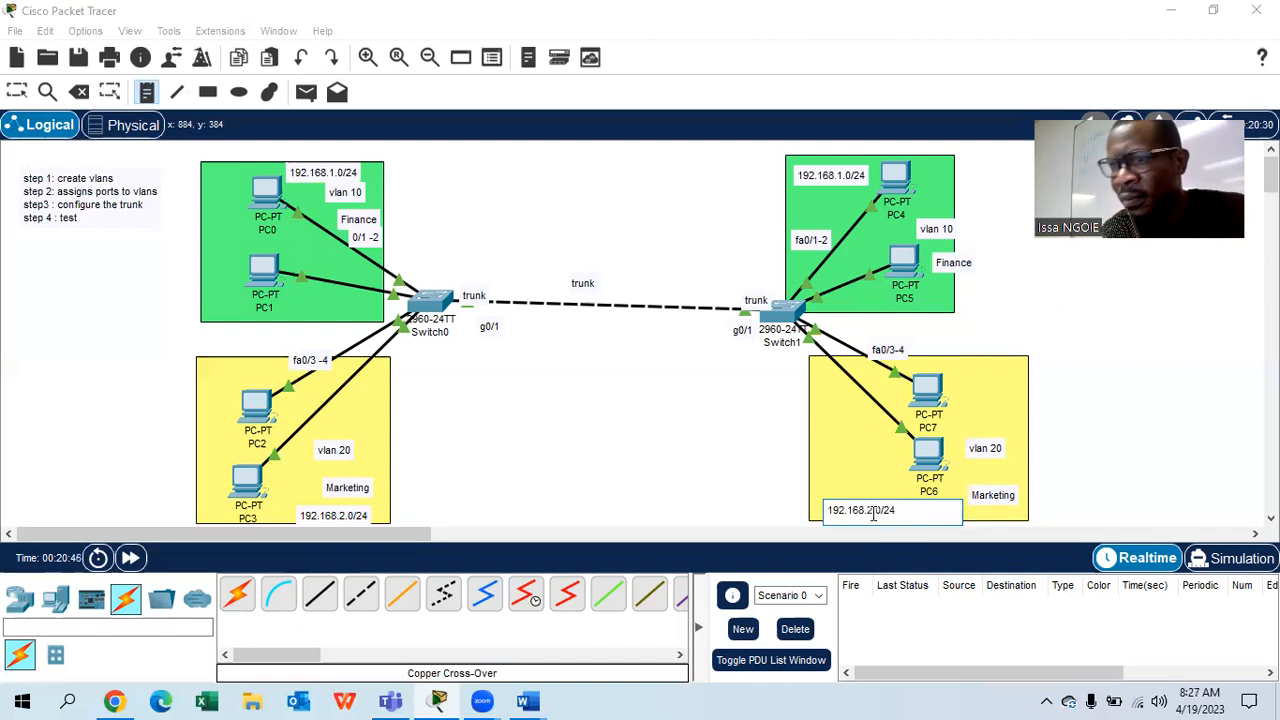
pyautogui.click(24, 91)
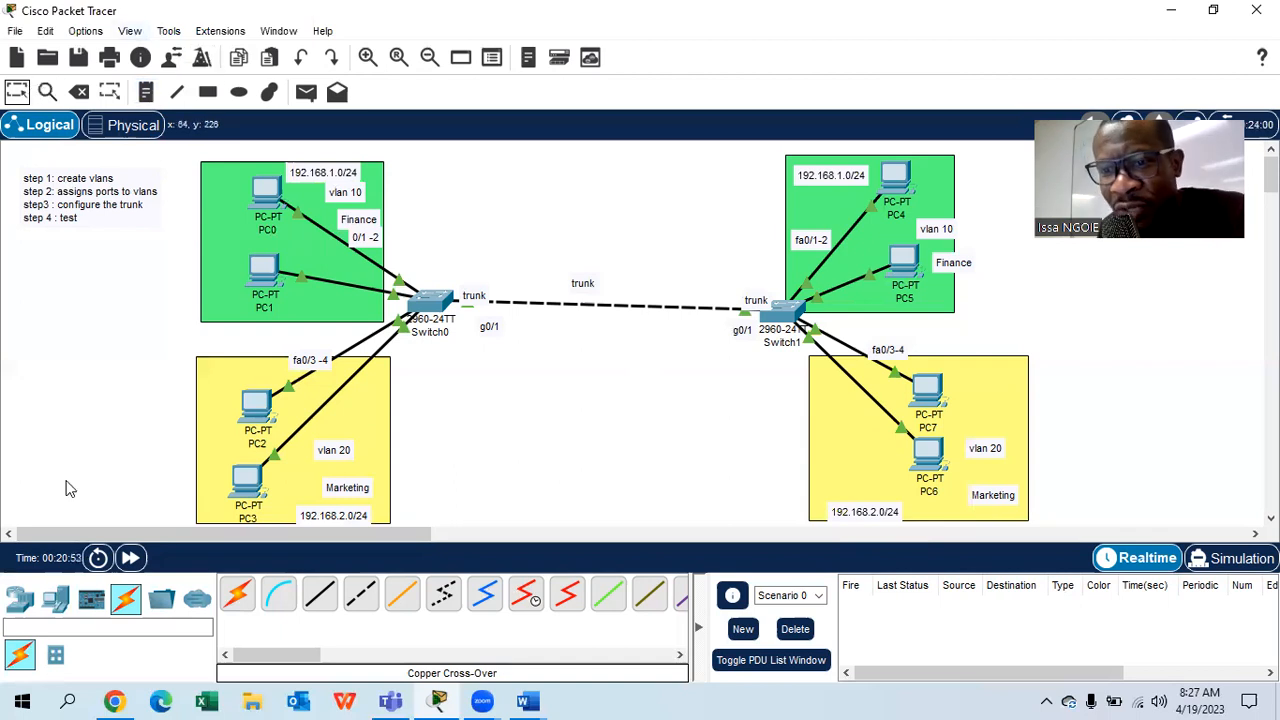
# - Add Laptop0 on the left and console-cable its RS 232 port to Switch0's console port
pyautogui.click(22, 599)
pyautogui.click(55, 598)
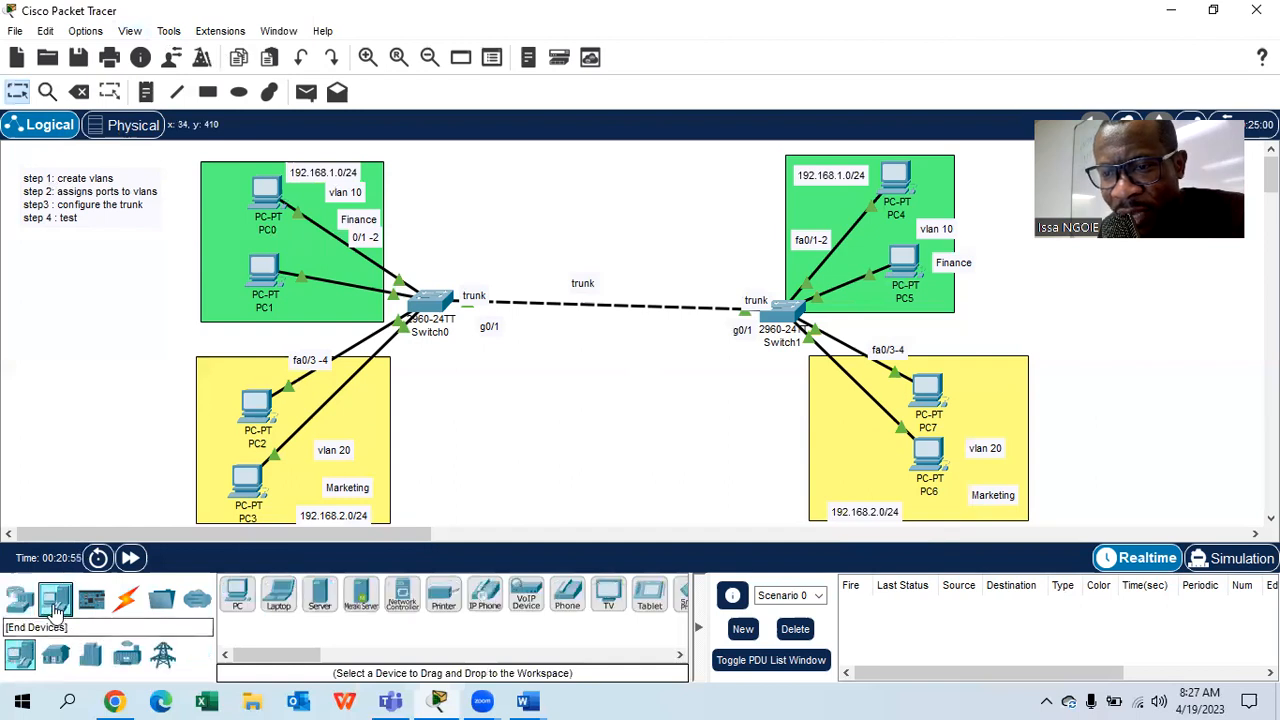
pyautogui.moveTo(283, 618); pyautogui.dragTo(105, 372)
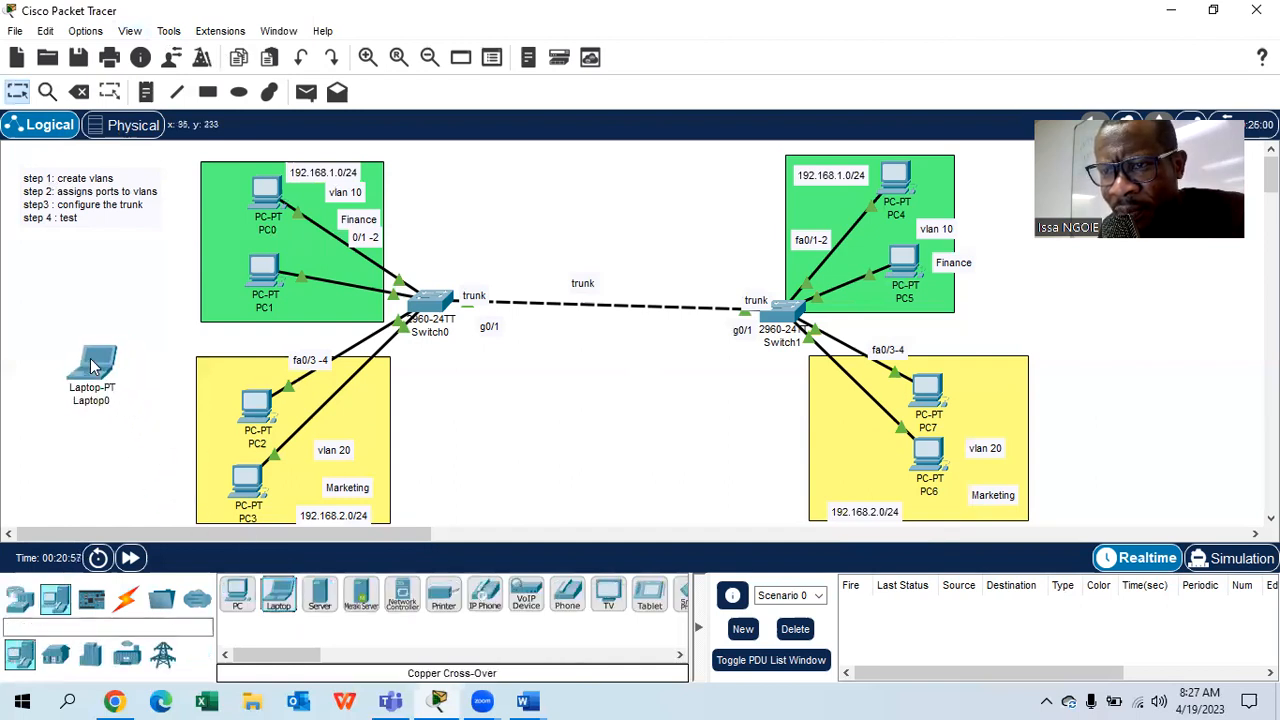
pyautogui.click(125, 598)
pyautogui.click(278, 594)
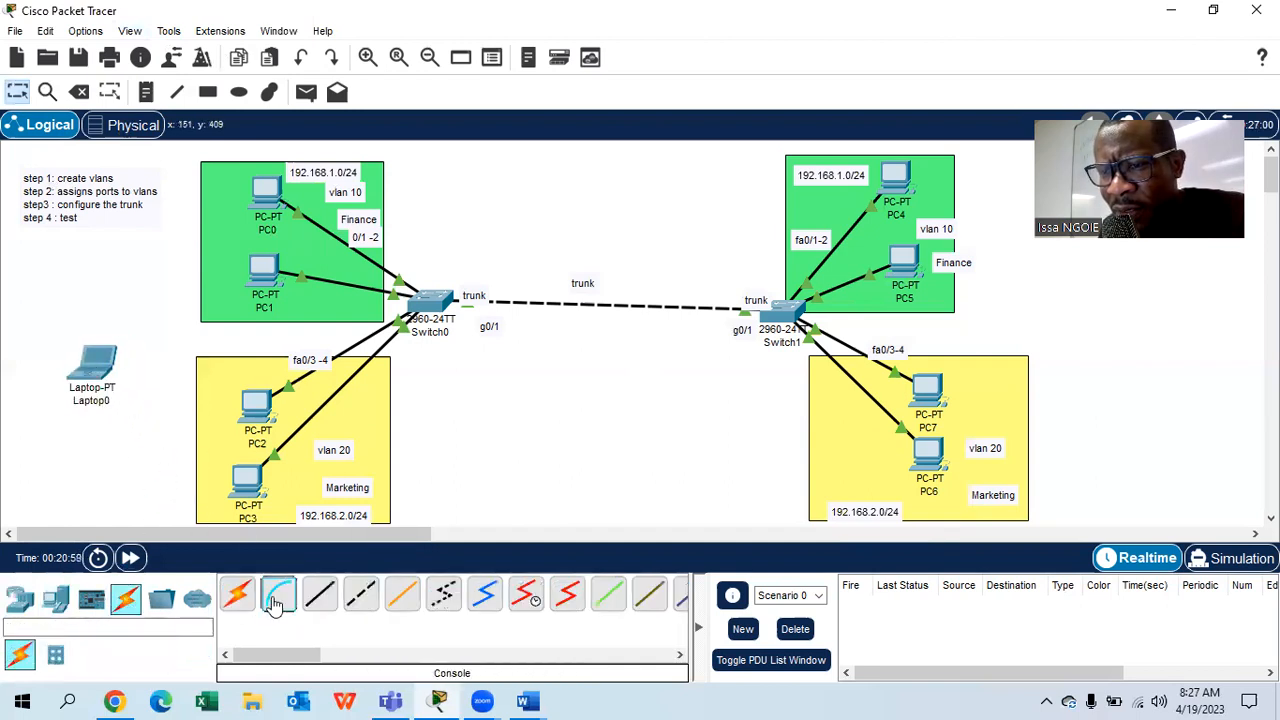
pyautogui.click(95, 360)
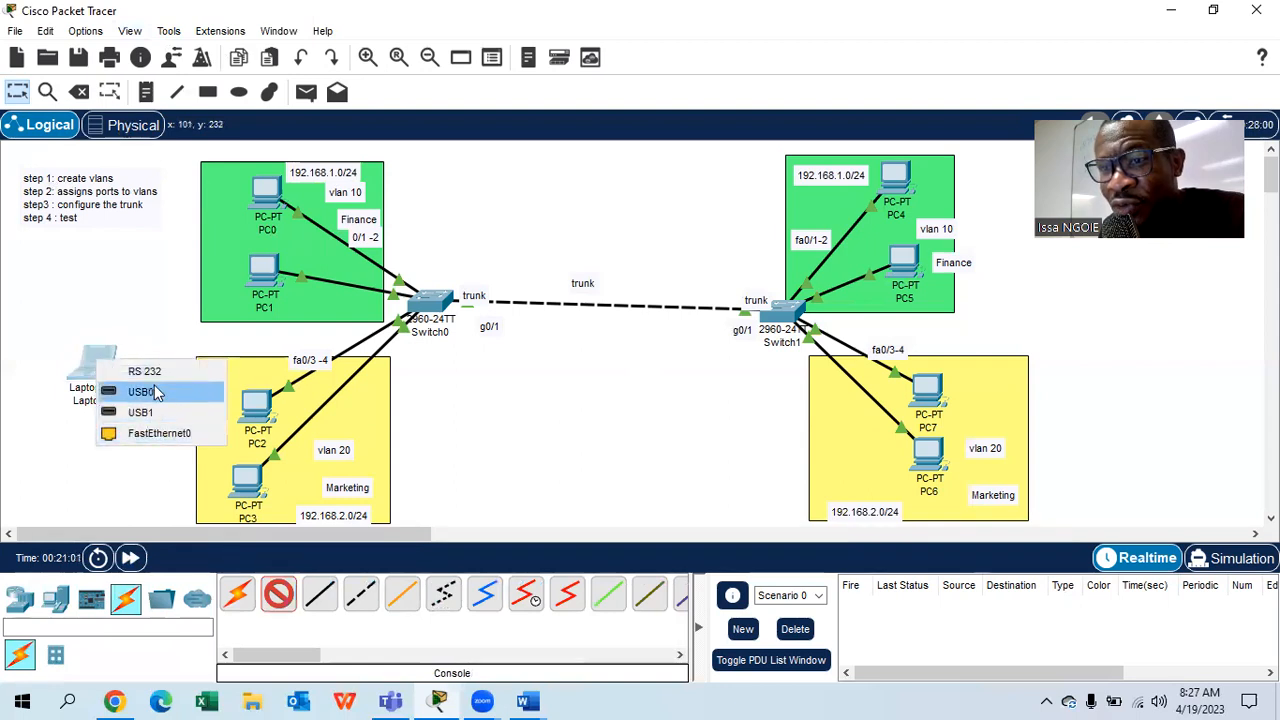
pyautogui.click(152, 385)
pyautogui.click(430, 302)
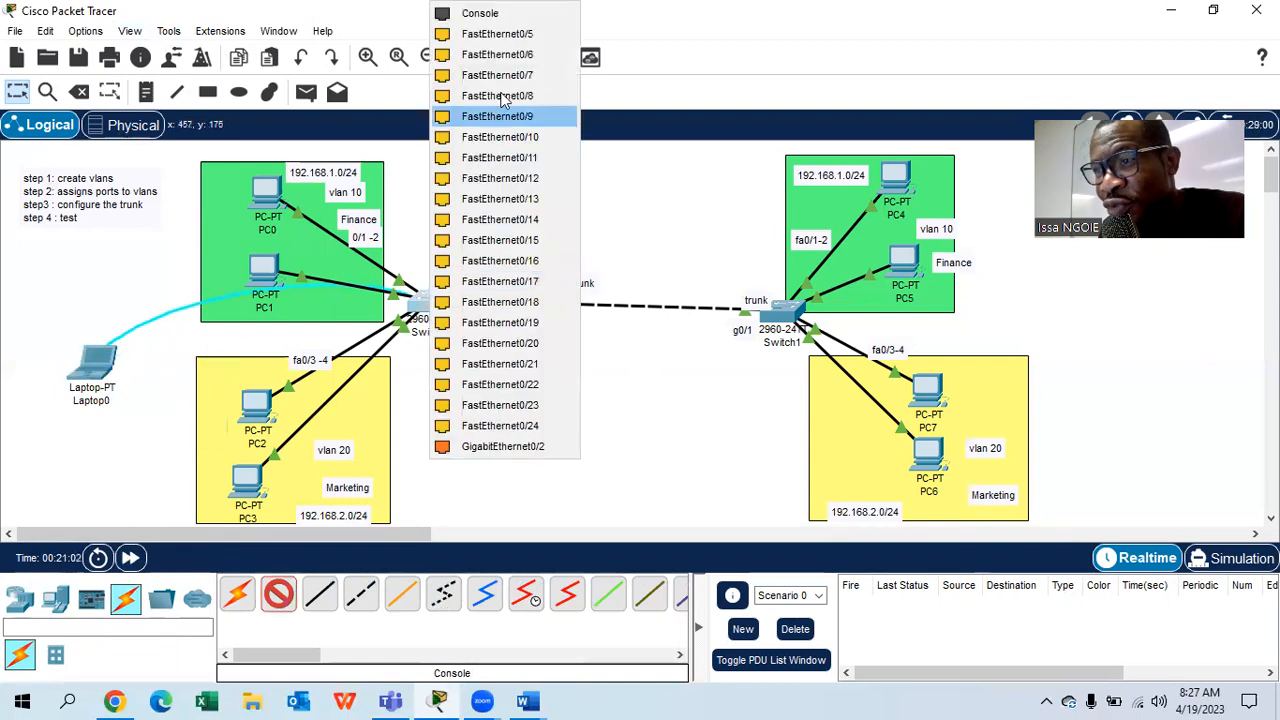
pyautogui.click(505, 15)
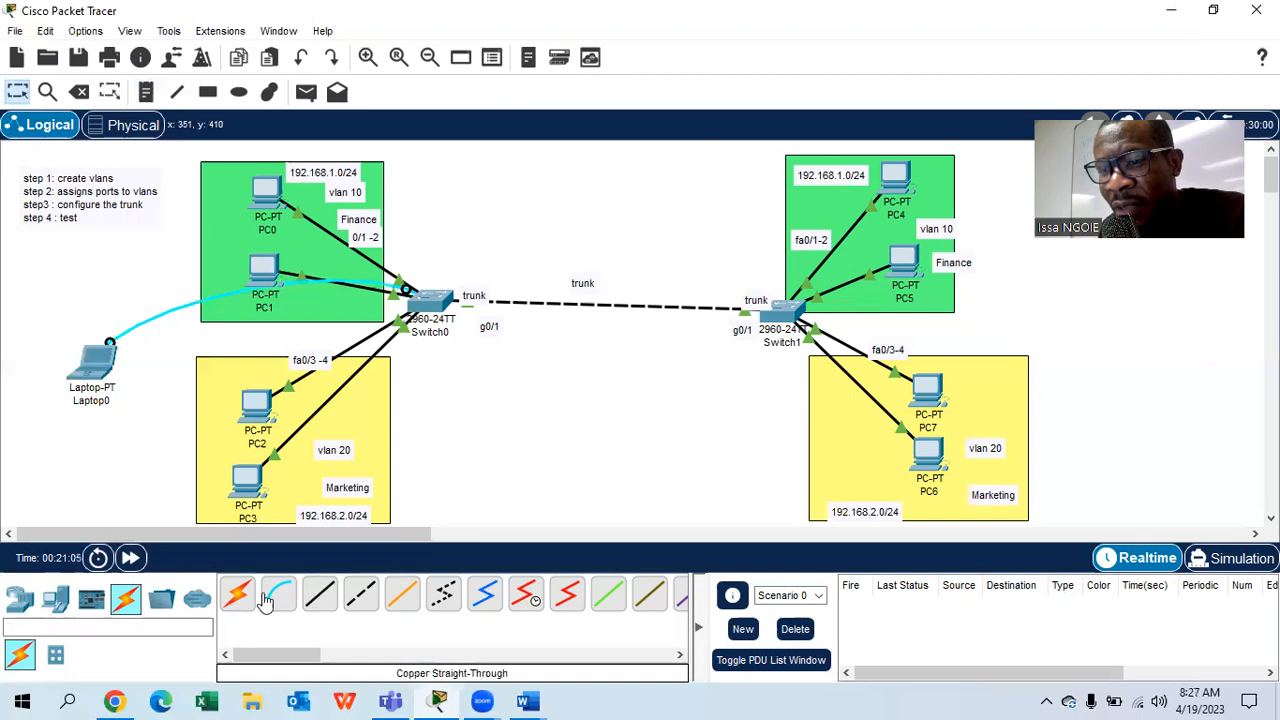
# - Add Laptop1 at the far right and console-cable it to Switch1's console port
pyautogui.click(55, 598)
pyautogui.click(278, 595)
pyautogui.click(1145, 345)
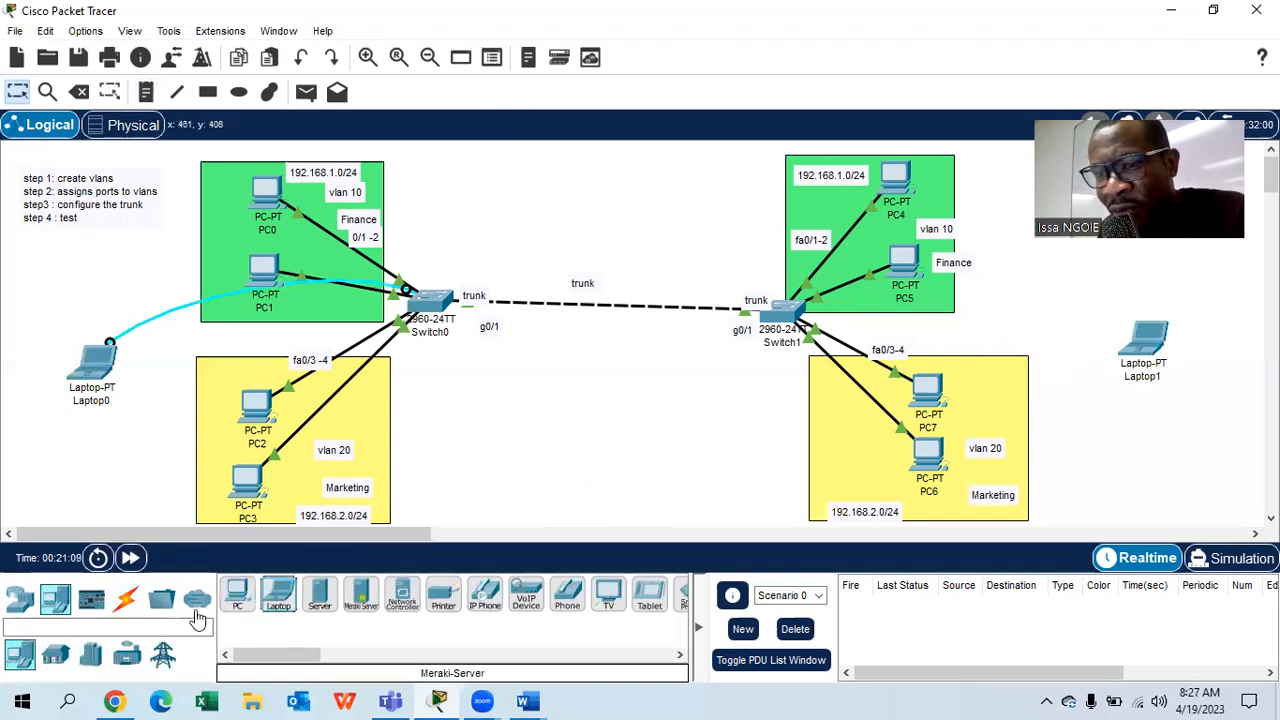
pyautogui.click(91, 598)
pyautogui.click(125, 598)
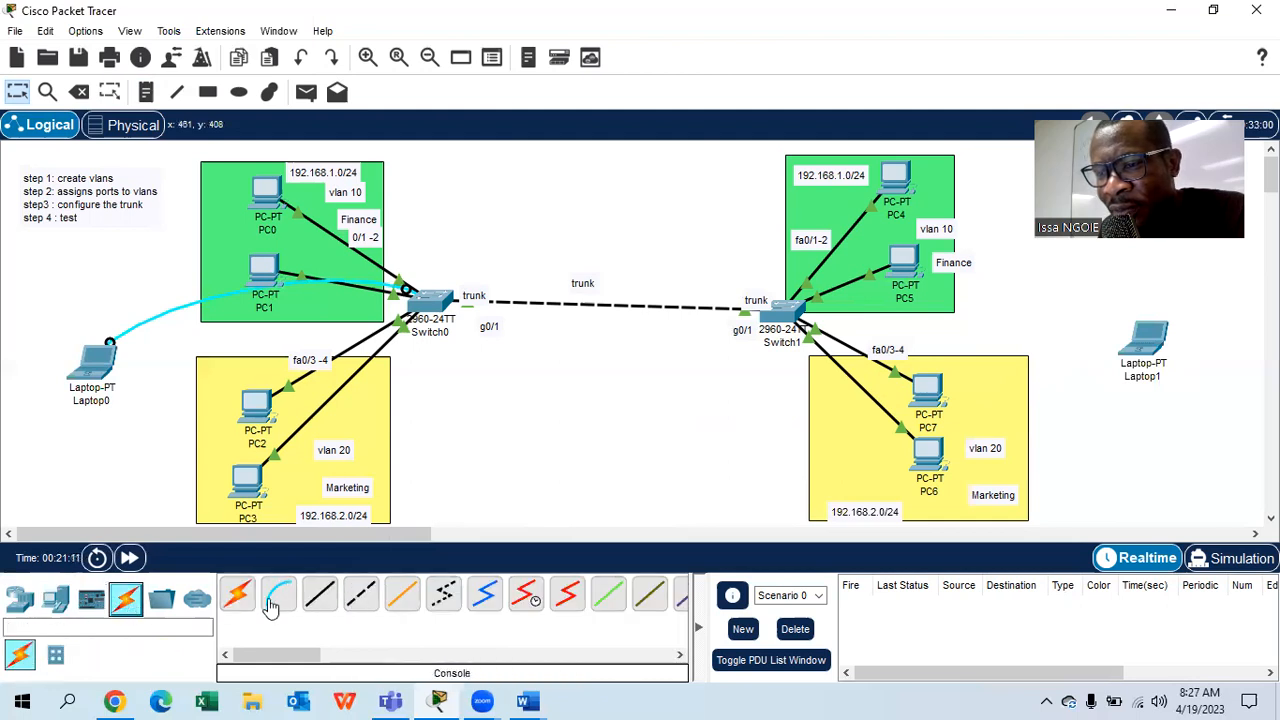
pyautogui.click(278, 595)
pyautogui.click(1150, 342)
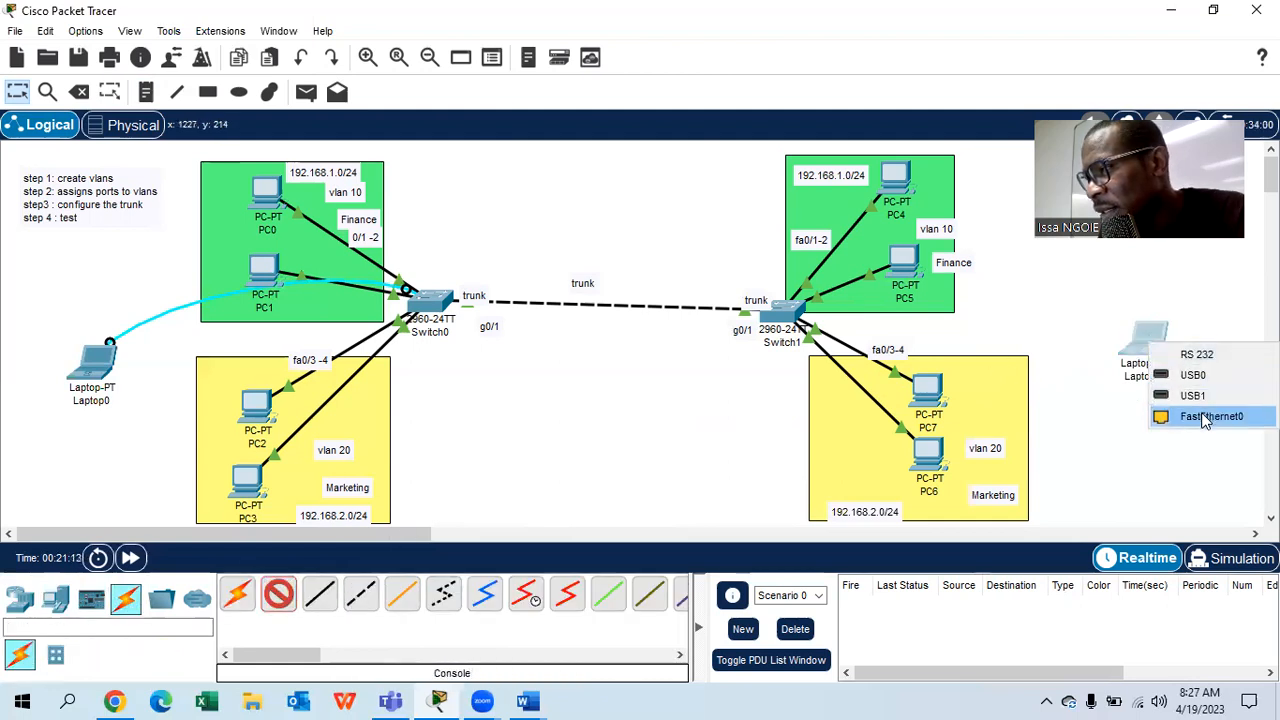
pyautogui.click(1197, 355)
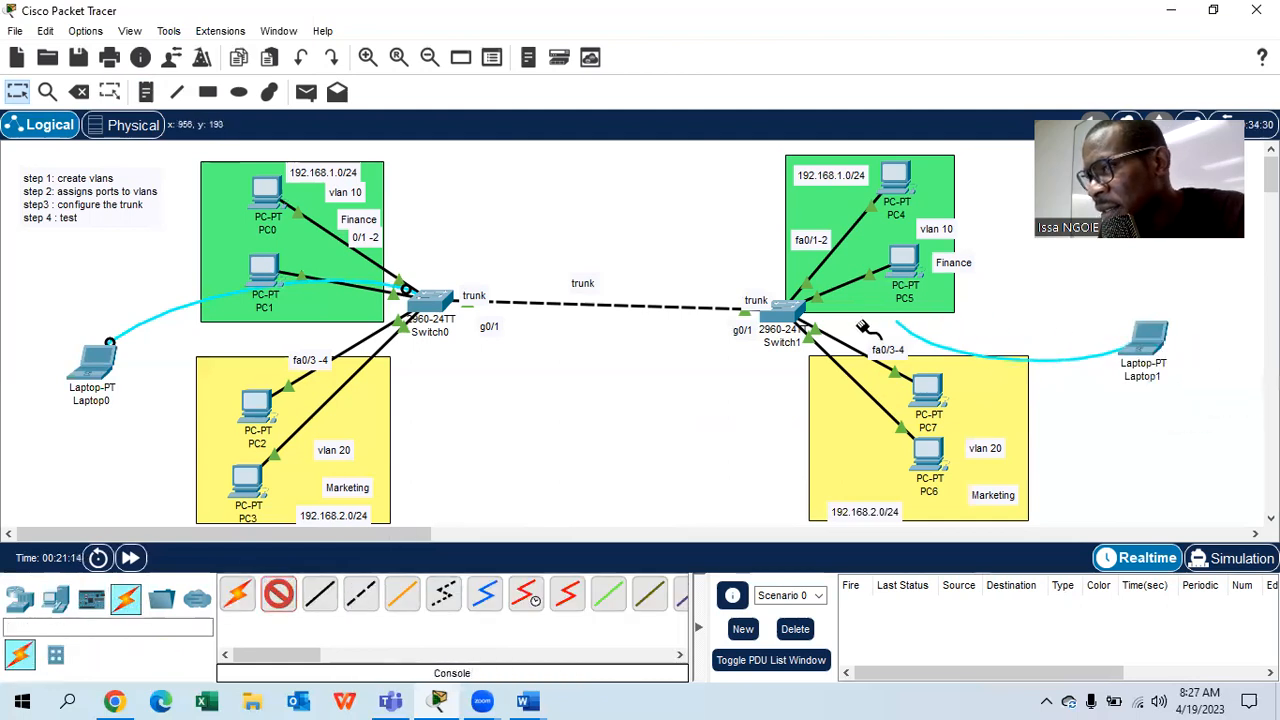
pyautogui.click(780, 312)
pyautogui.click(835, 13)
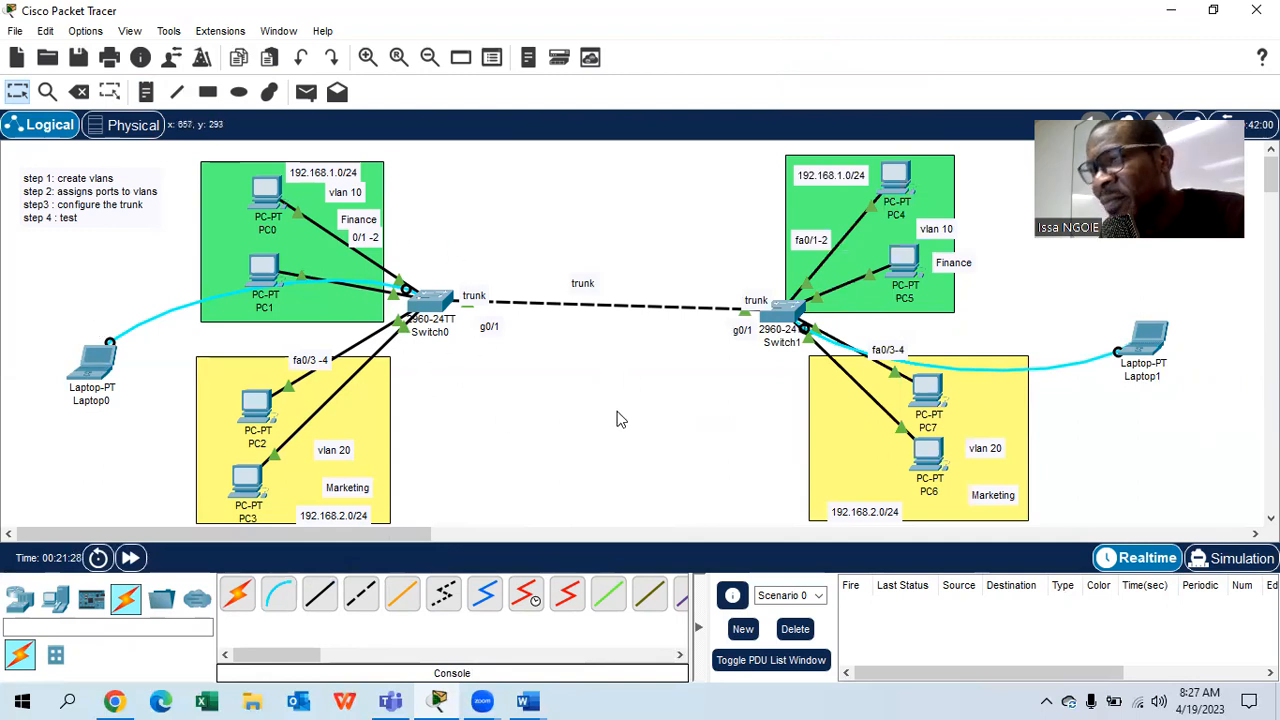
pyautogui.click(93, 365)
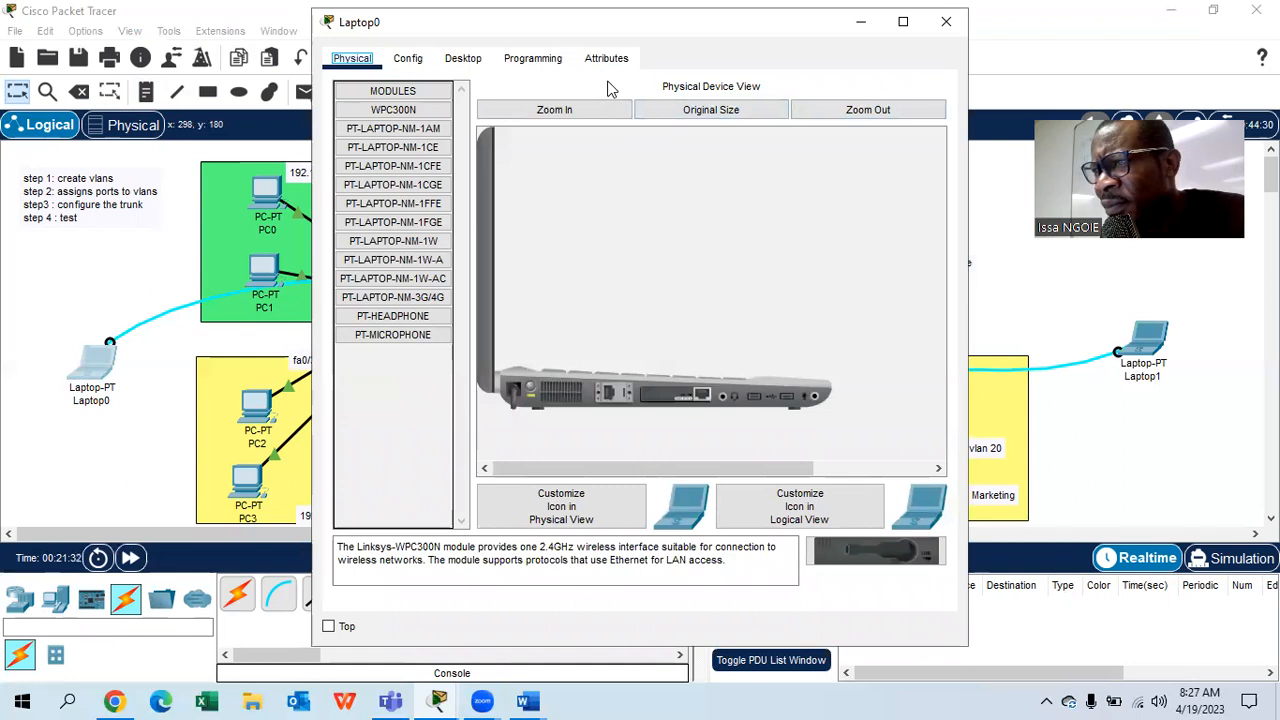
# - Start Laptop0's Terminal with default 9600-baud settings to reach Switch0, widening the window
pyautogui.moveTo(826, 30); pyautogui.dragTo(832, 70)
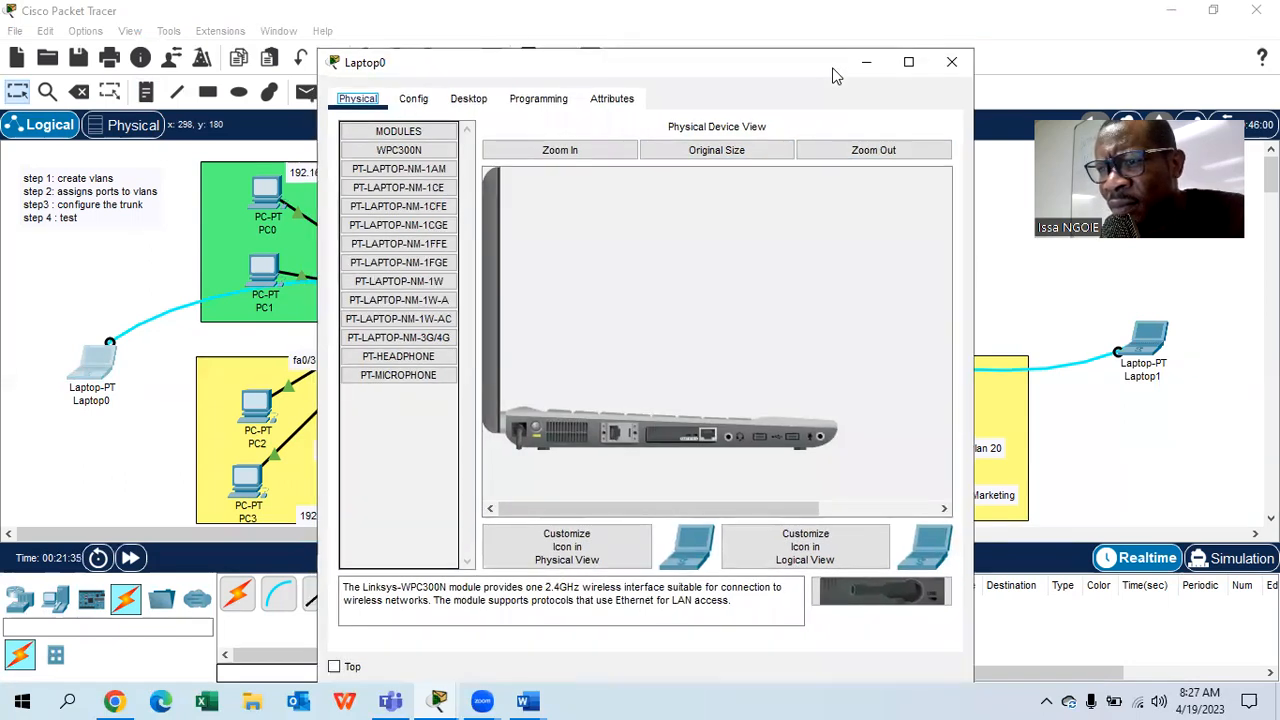
pyautogui.moveTo(835, 76); pyautogui.dragTo(999, 51)
pyautogui.click(648, 80)
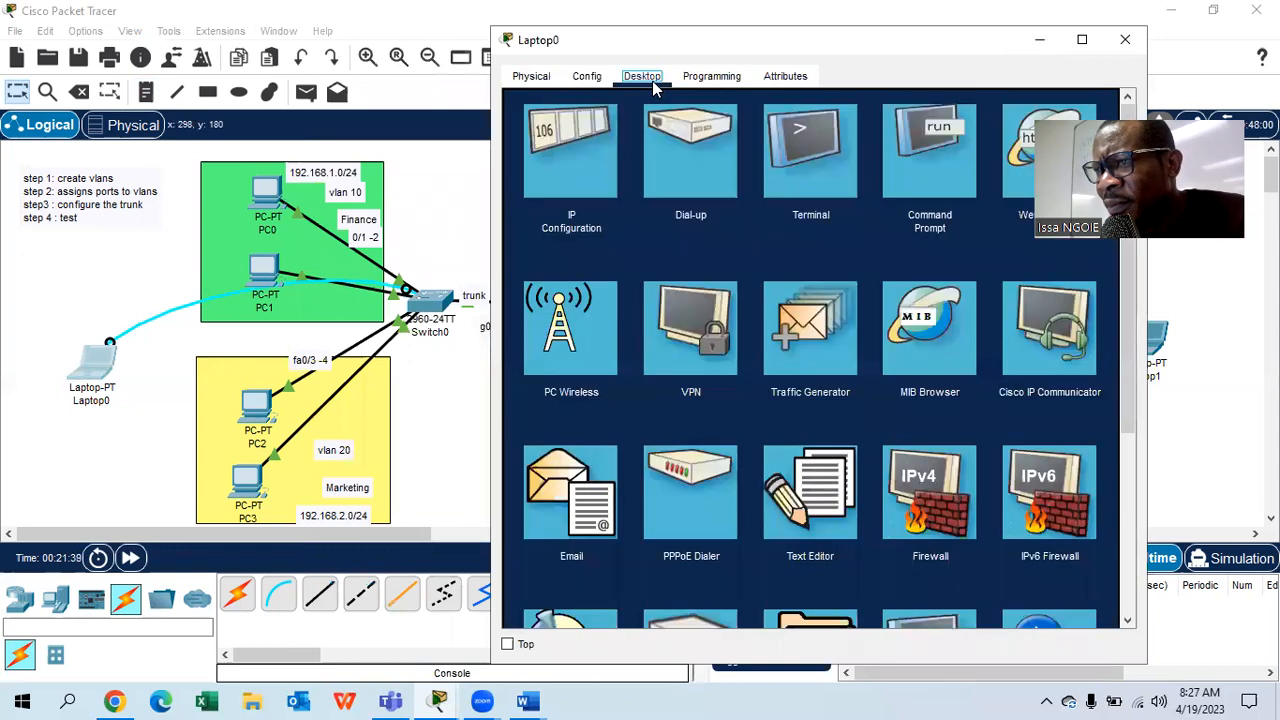
pyautogui.click(789, 176)
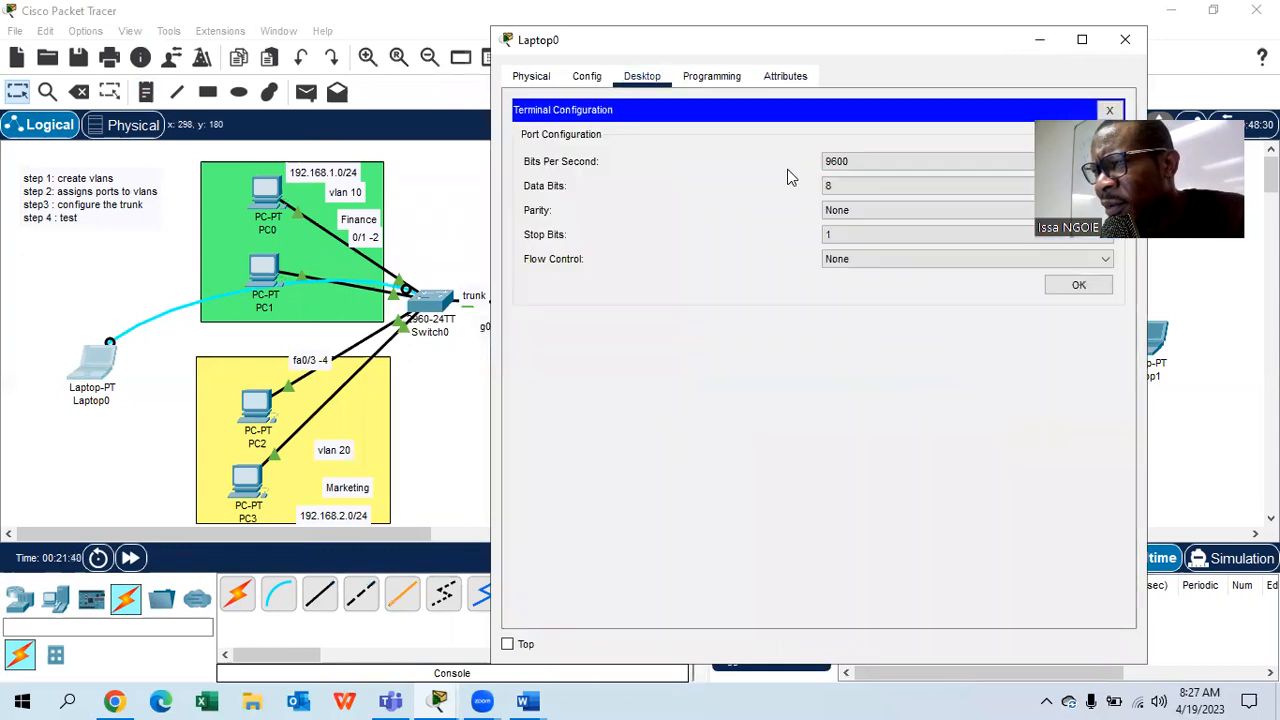
pyautogui.click(1076, 287)
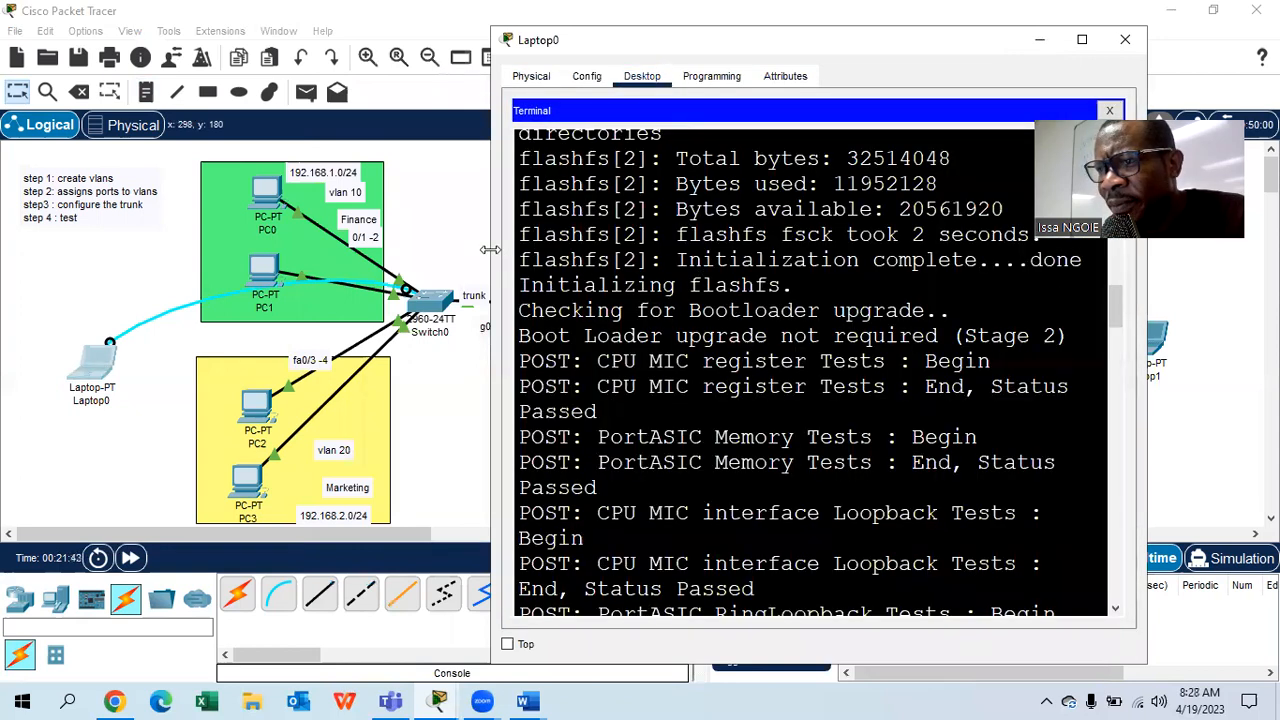
pyautogui.moveTo(490, 249); pyautogui.dragTo(218, 250)
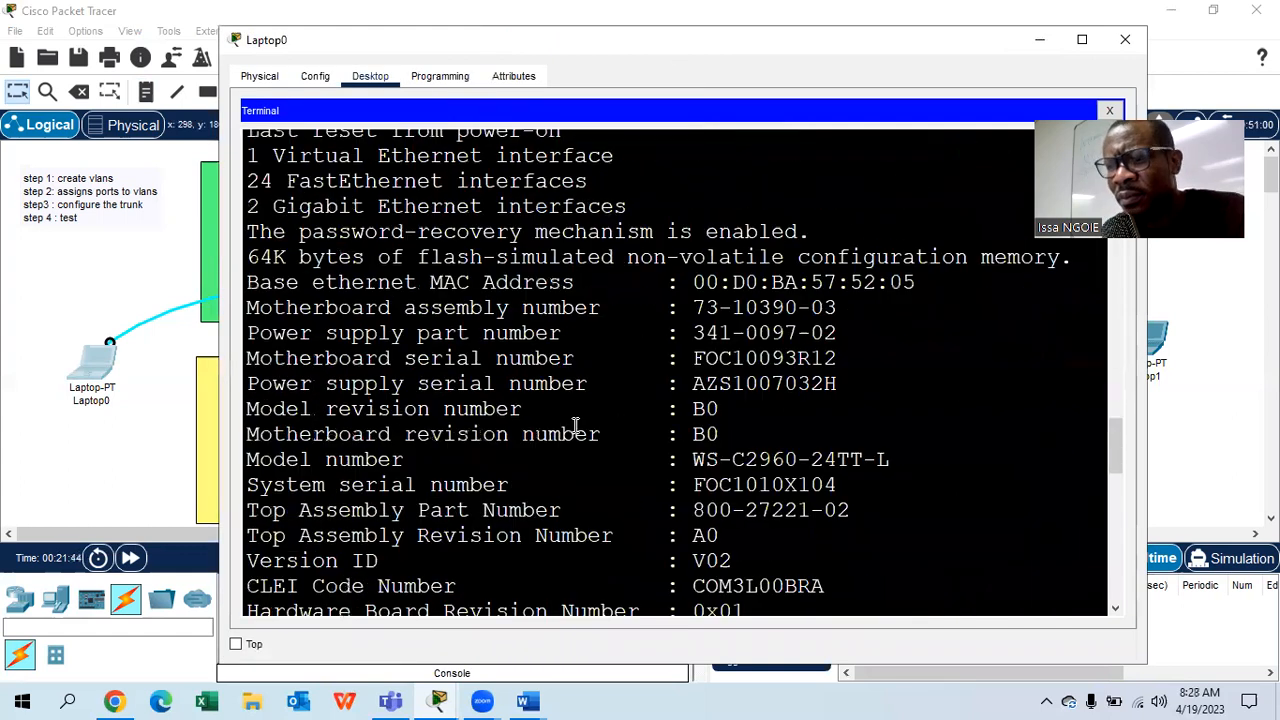
# - Enter privileged mode and global configuration mode on Switch0 with enable and conf t
pyautogui.press('Return')
pyautogui.press('Return')
pyautogui.press('Return')
pyautogui.press('Return')
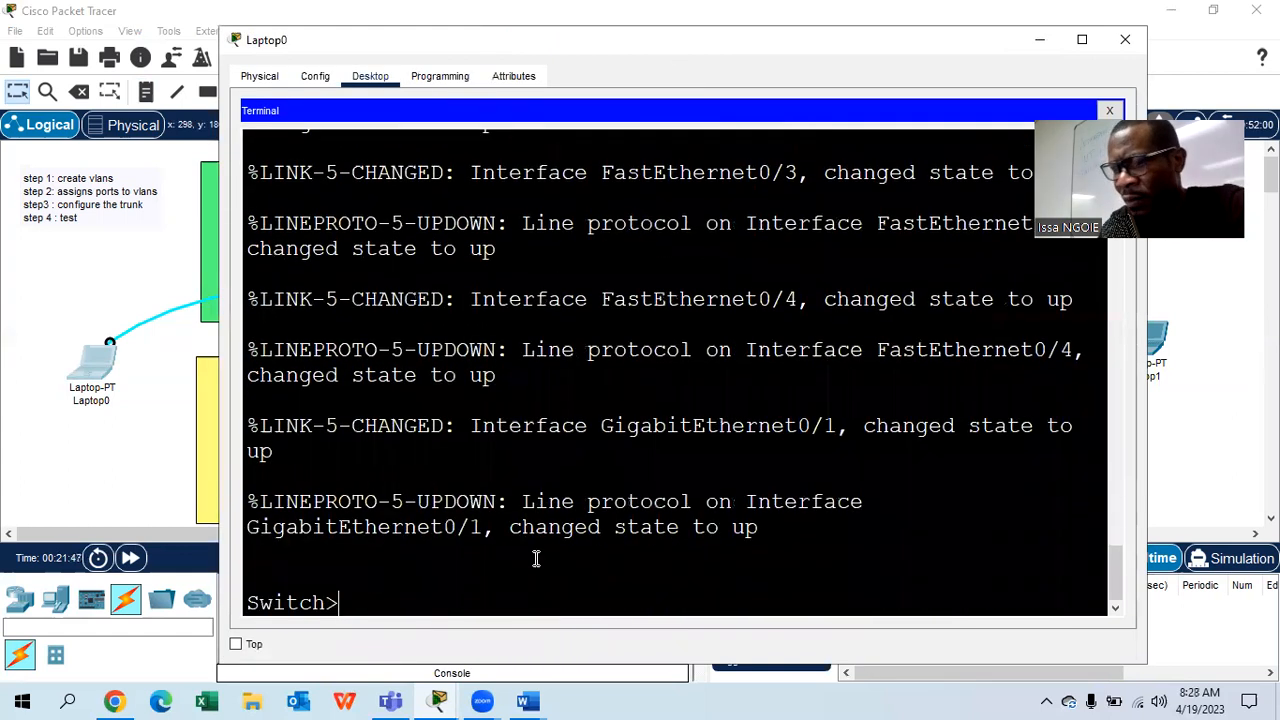
pyautogui.write('enable')
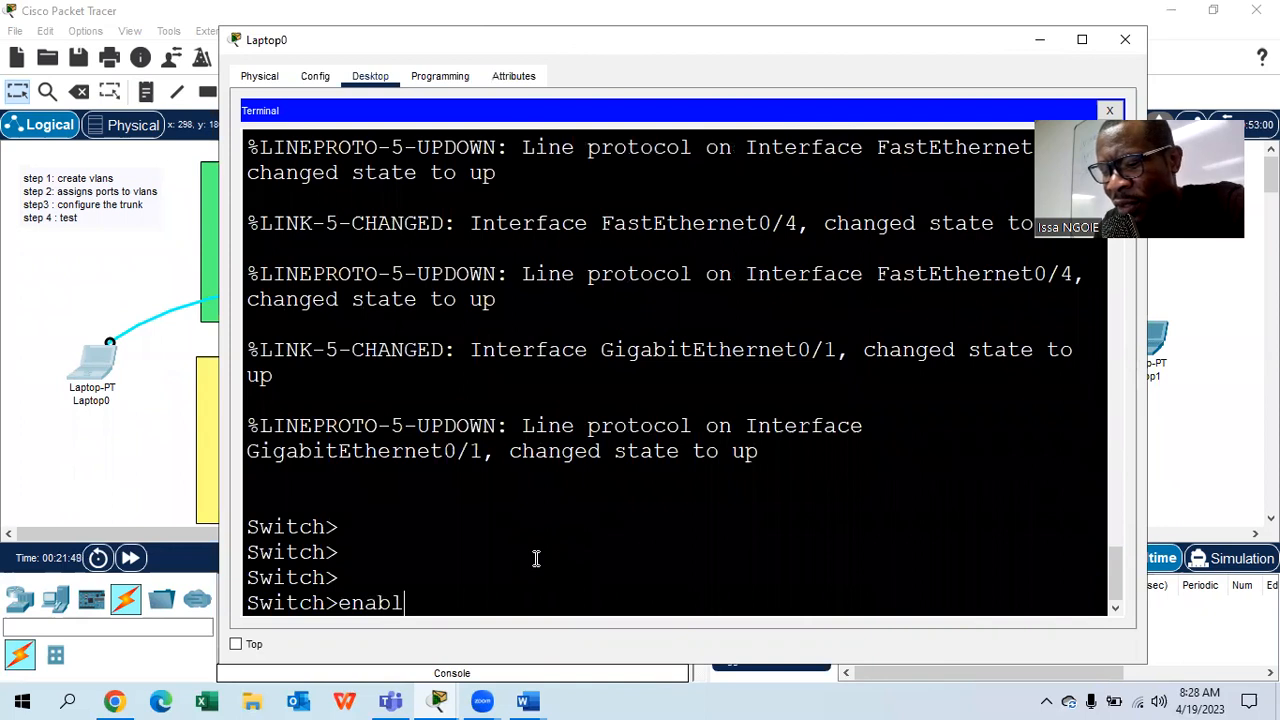
pyautogui.press('Return')
pyautogui.press('Return')
pyautogui.write('conf t')
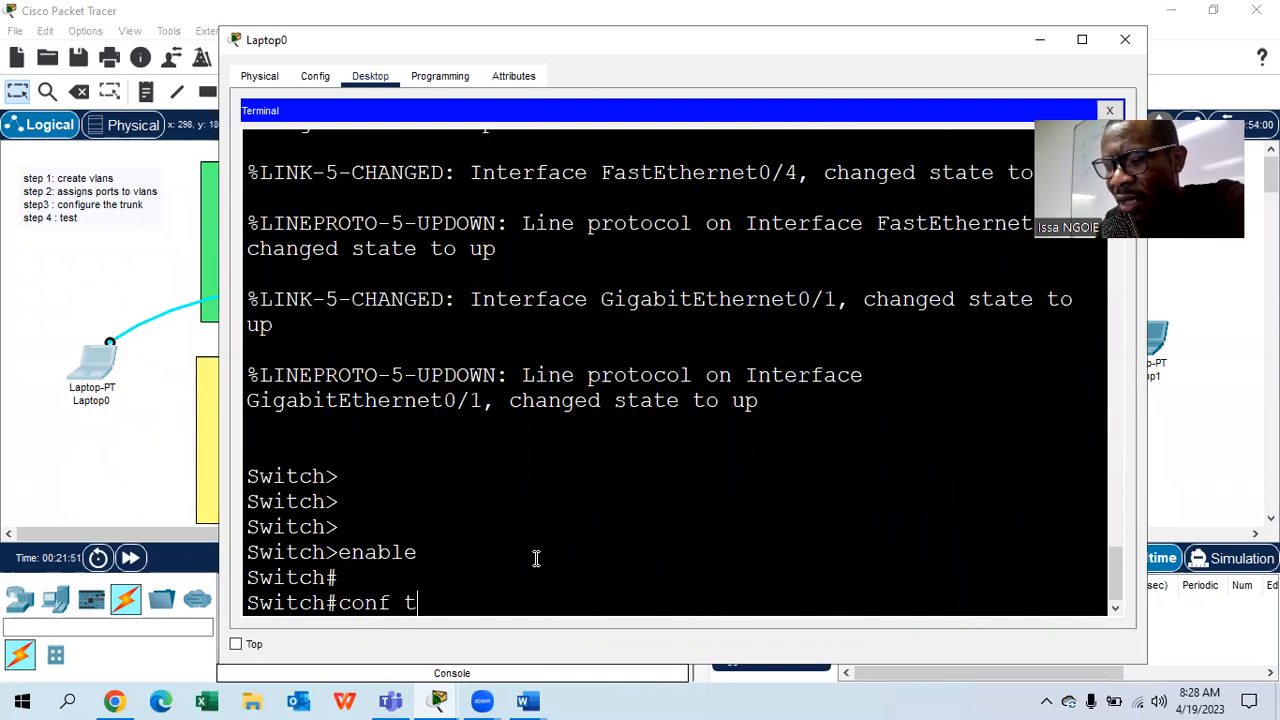
pyautogui.press('Return')
pyautogui.press('Return')
# - Create VLAN 10 named finance and VLAN 20 named marketing
pyautogui.write('vlan 10')
pyautogui.press('Return')
pyautogui.write('finance')
pyautogui.press('Return')
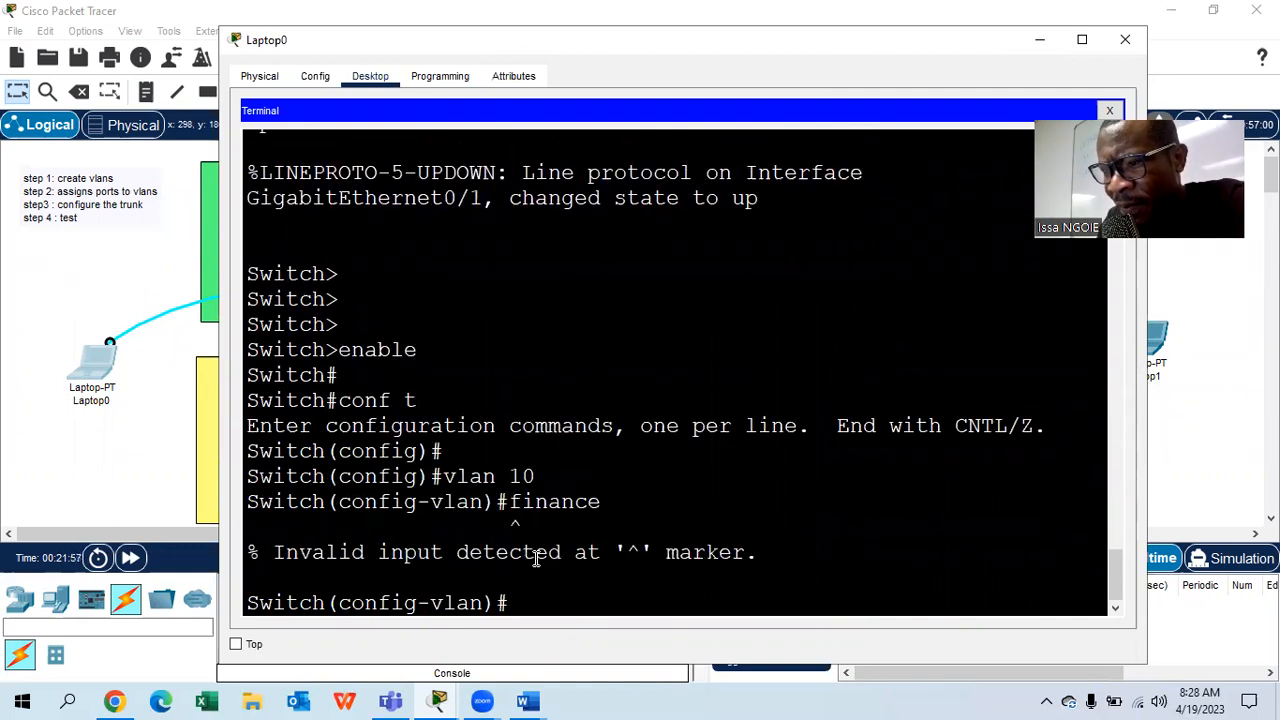
pyautogui.write('n')
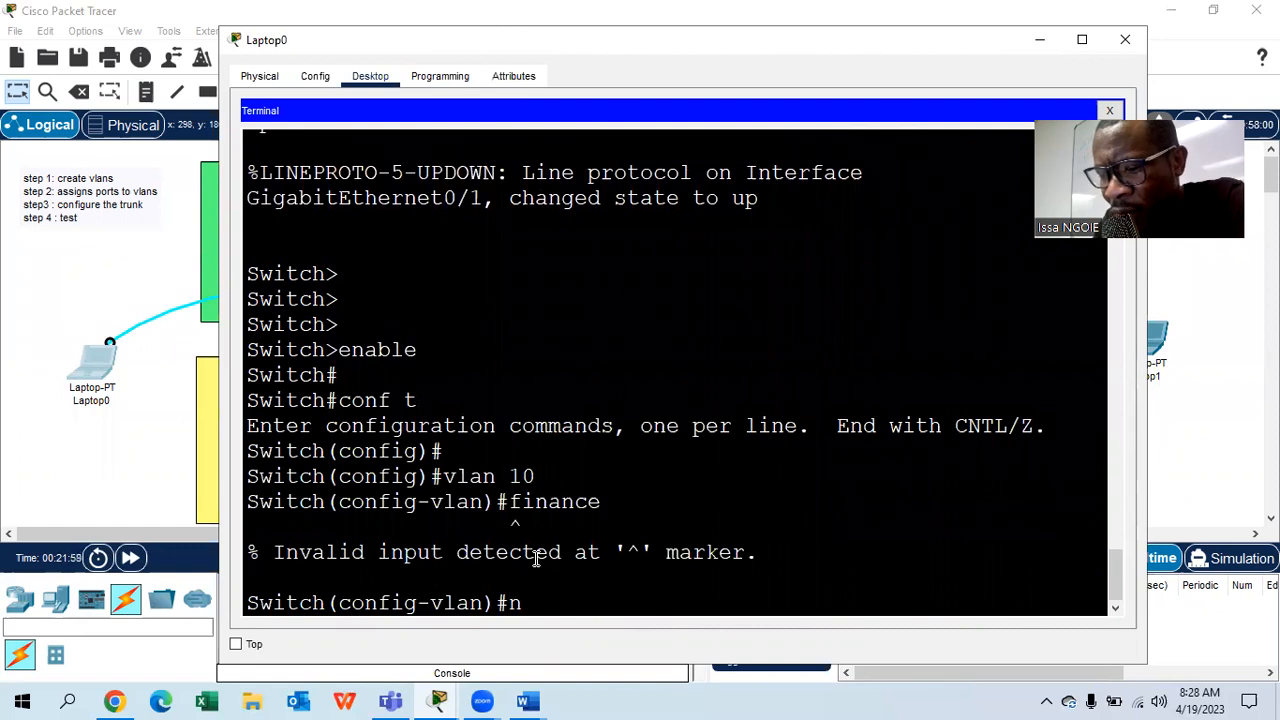
pyautogui.write('ame finance')
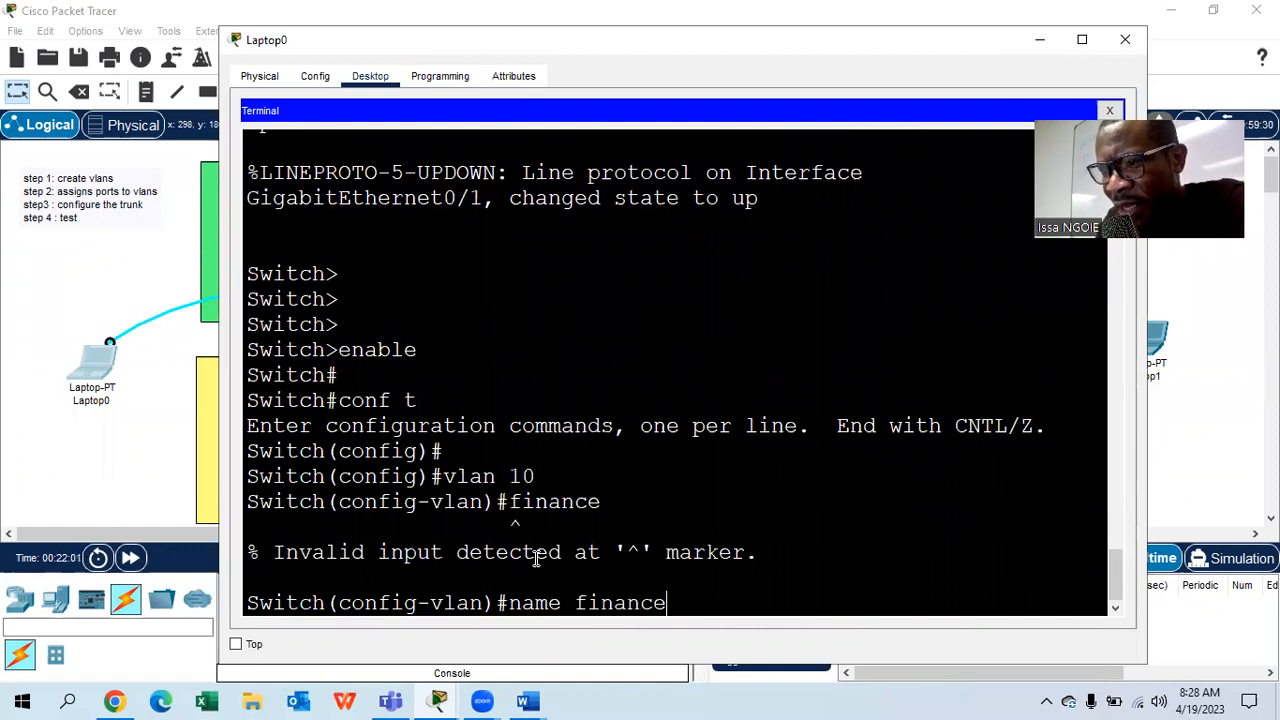
pyautogui.press('Return')
pyautogui.write('vlan 20')
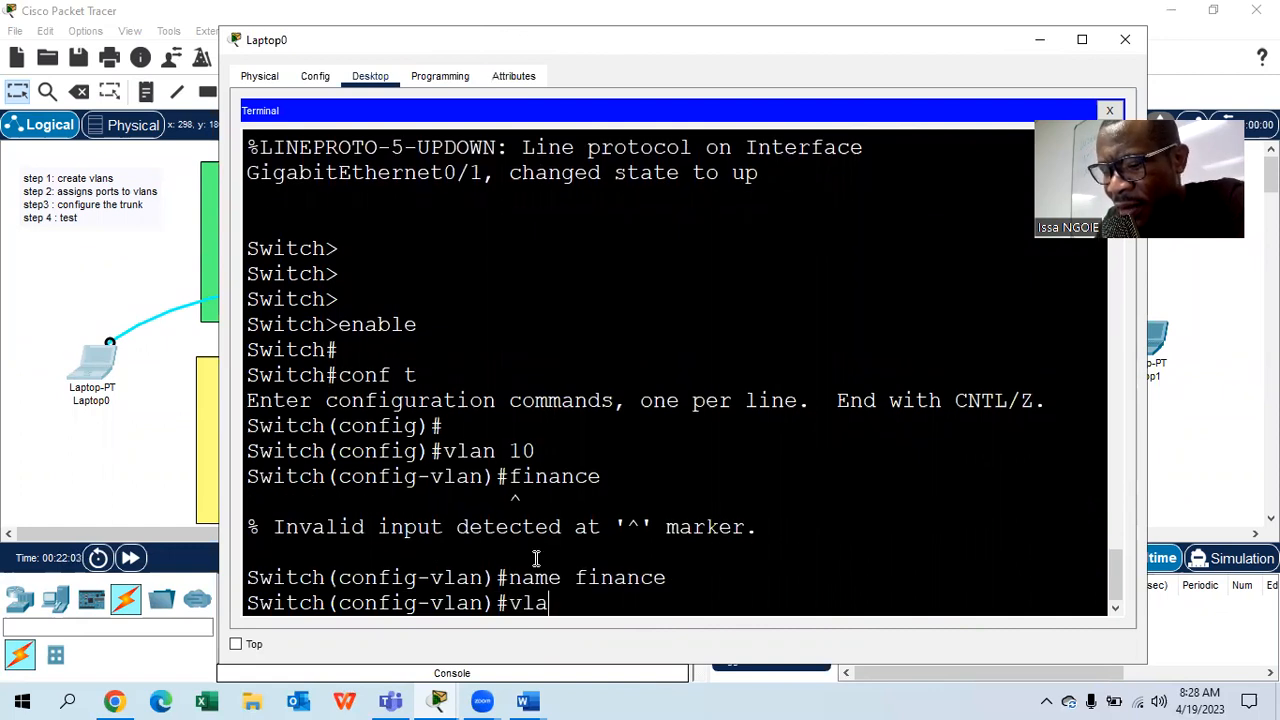
pyautogui.press('Return')
pyautogui.write('name marketing')
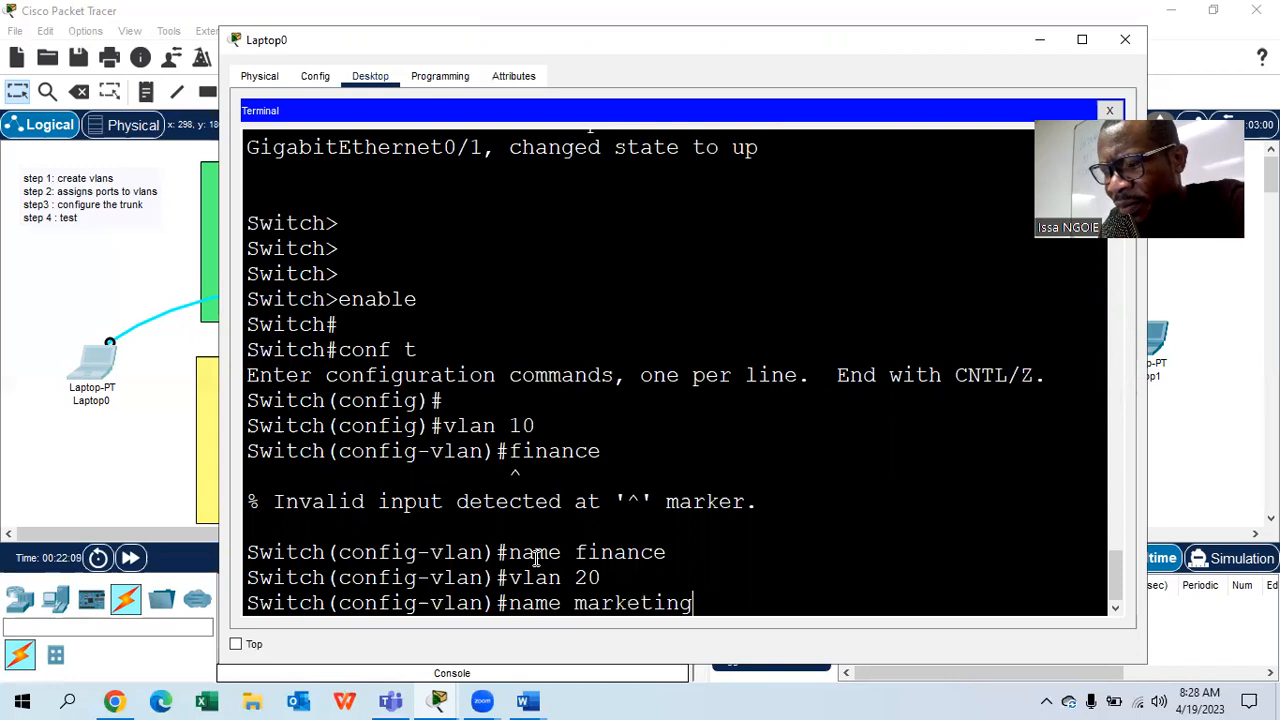
pyautogui.press('Return')
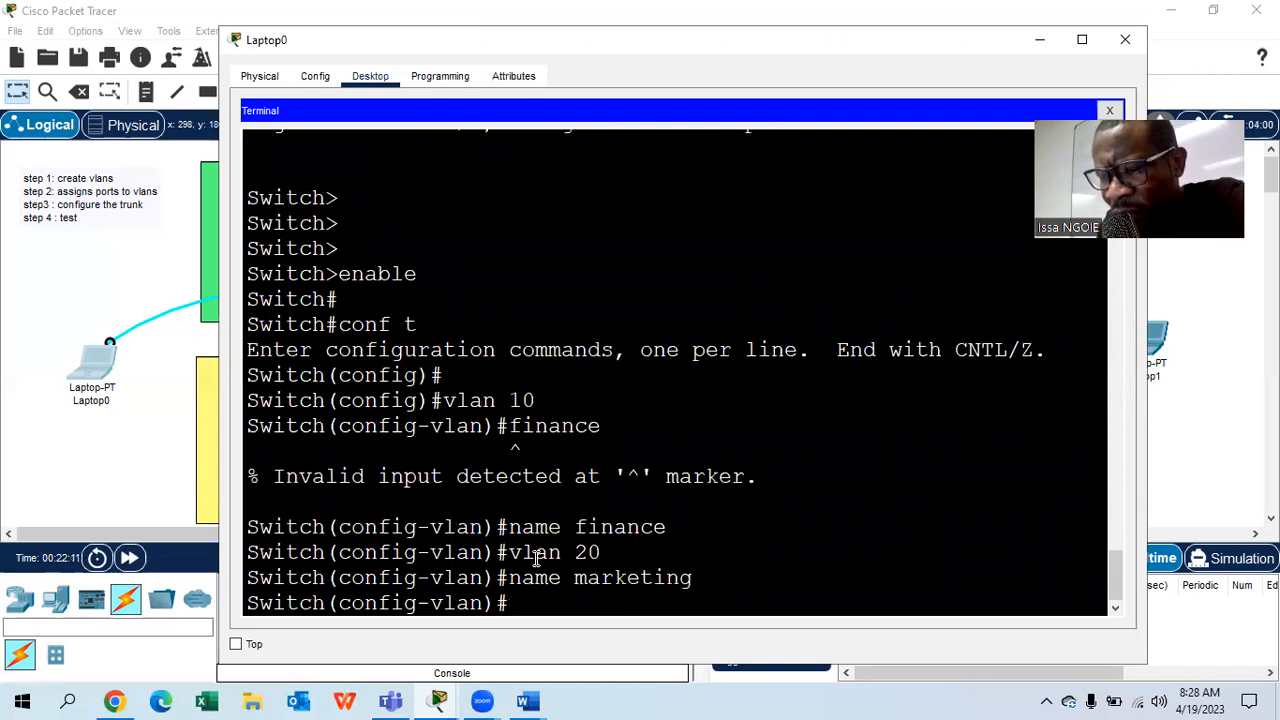
pyautogui.write('exit')
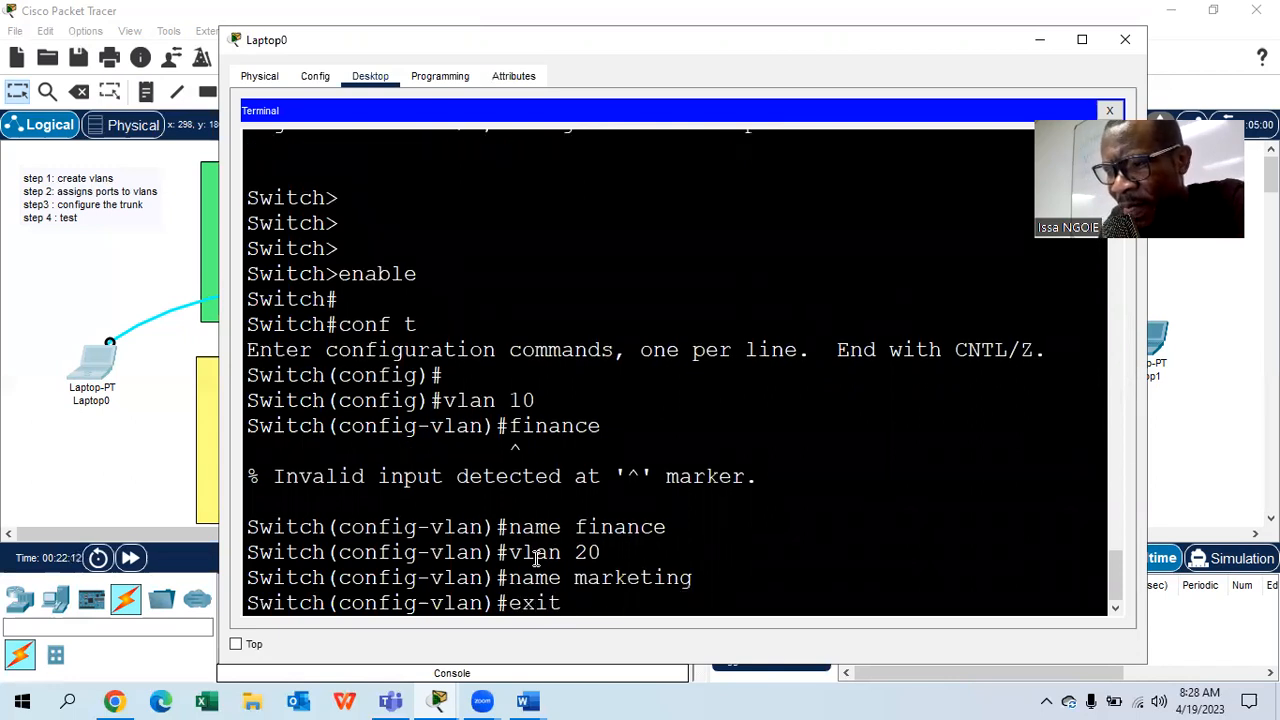
pyautogui.press('Return')
# - Select interface range fa0/1 - 2 and set them to switchport mode access
pyautogui.write('int fa0')
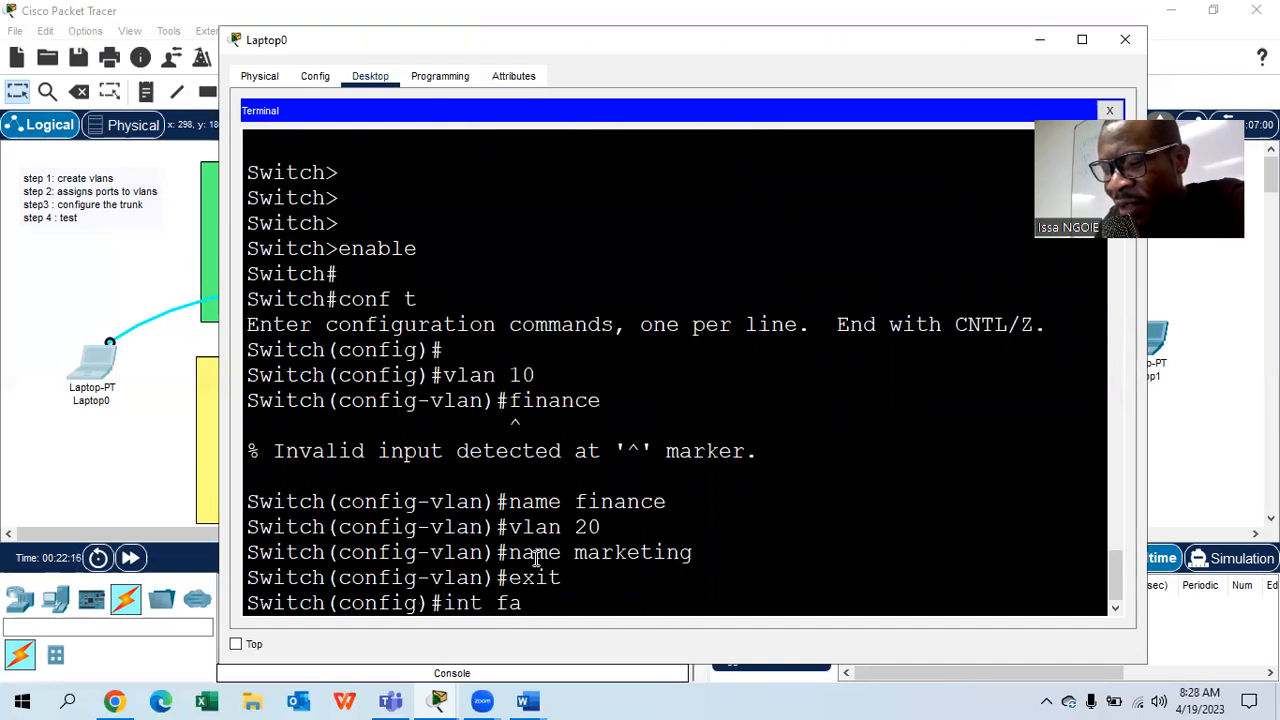
pyautogui.press('BackSpace')
pyautogui.press('BackSpace')
pyautogui.press('BackSpace')
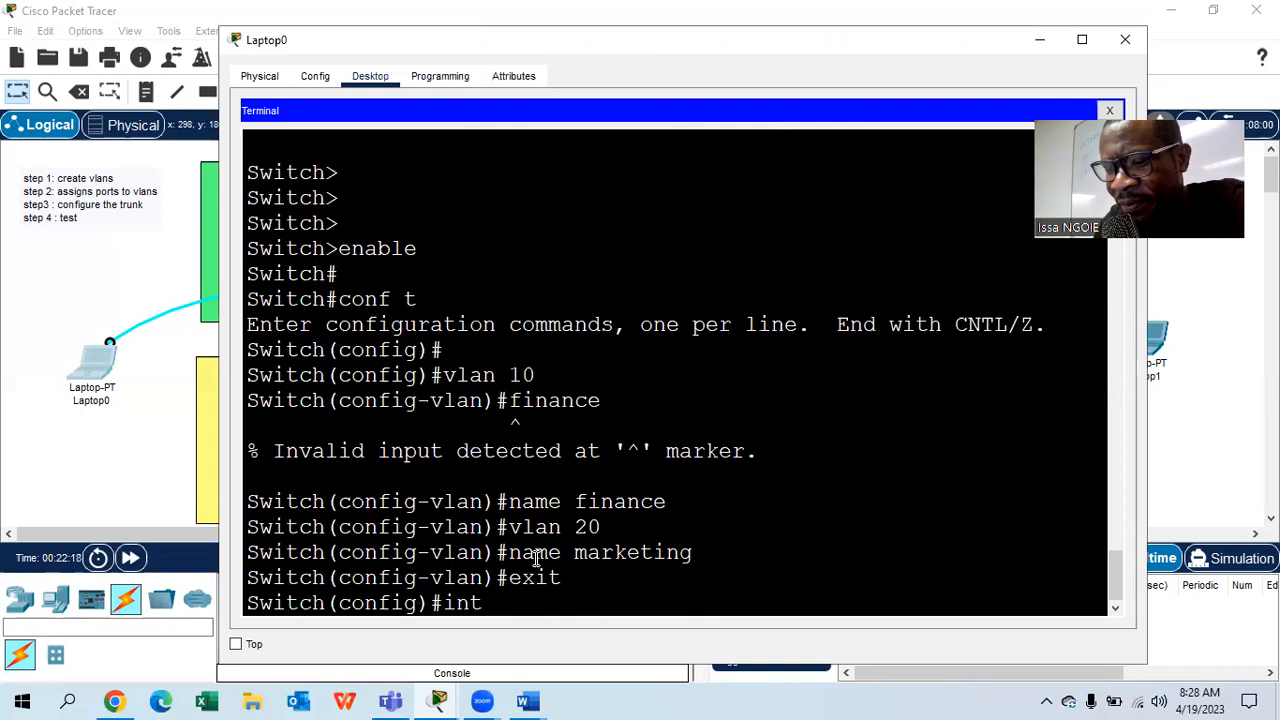
pyautogui.press('BackSpace')
pyautogui.press('Tab')
pyautogui.write('range')
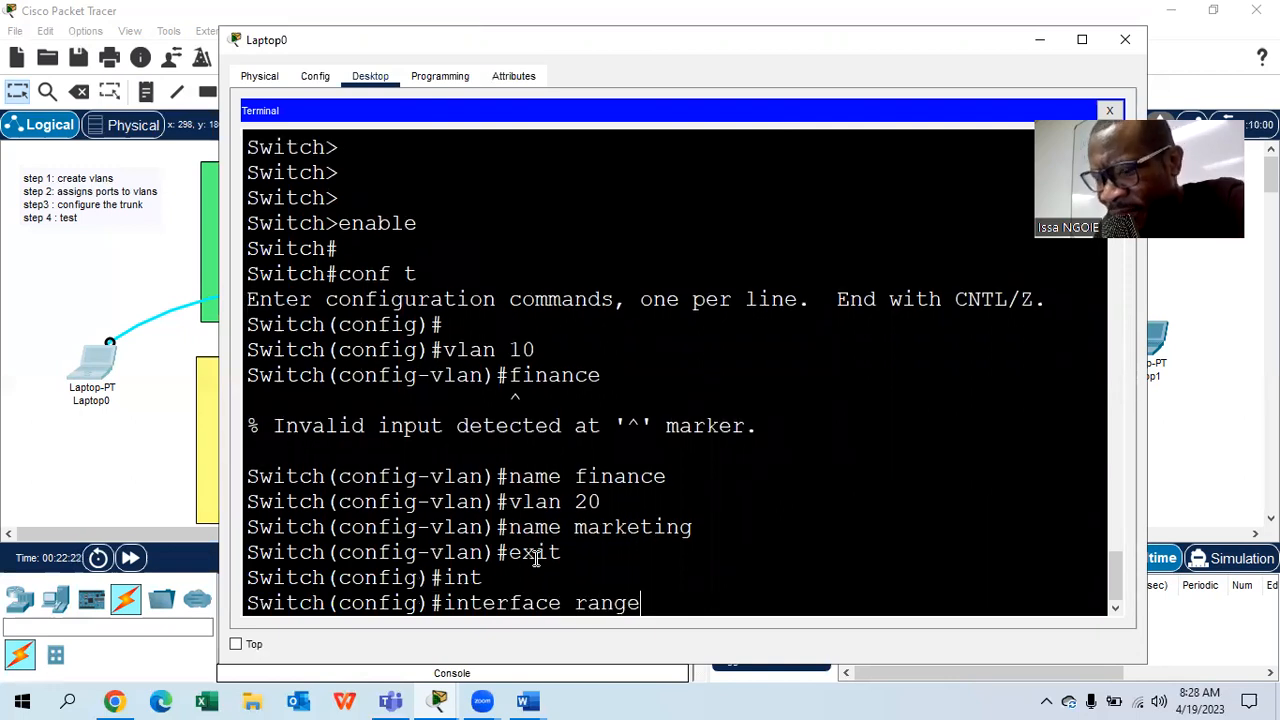
pyautogui.write(' fa0/1 - 2')
pyautogui.press('Return')
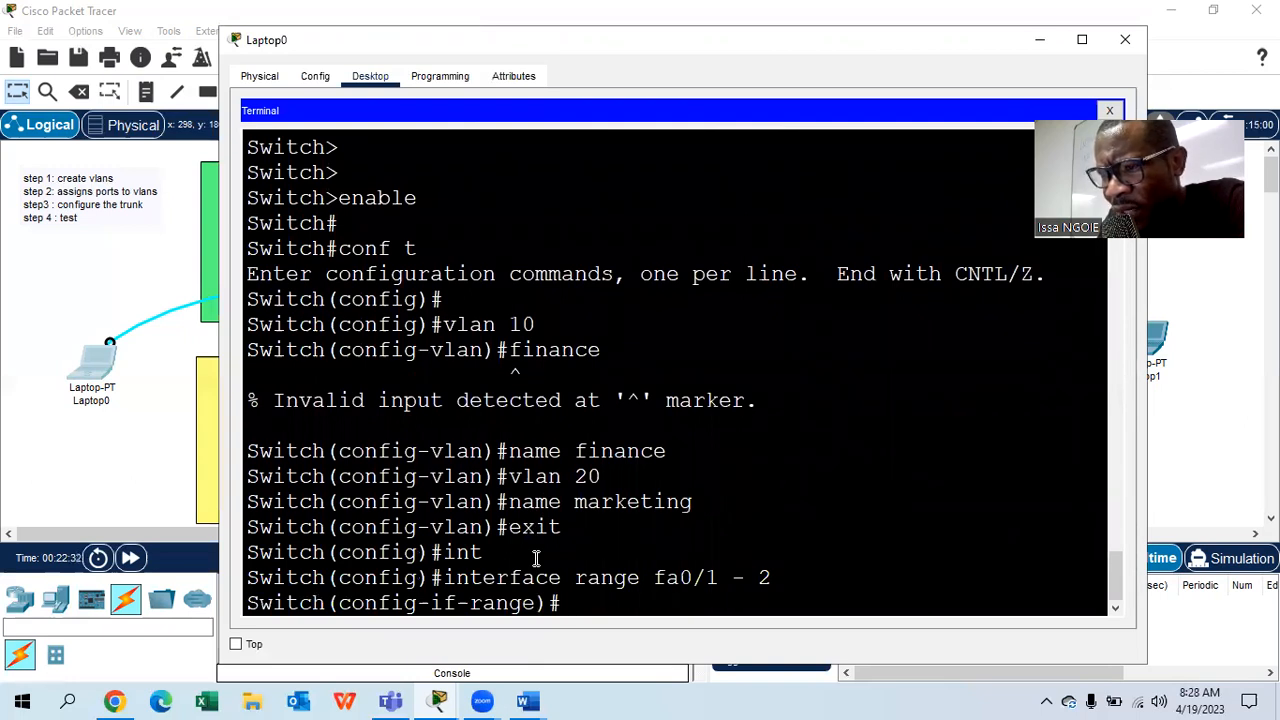
pyautogui.write('sw')
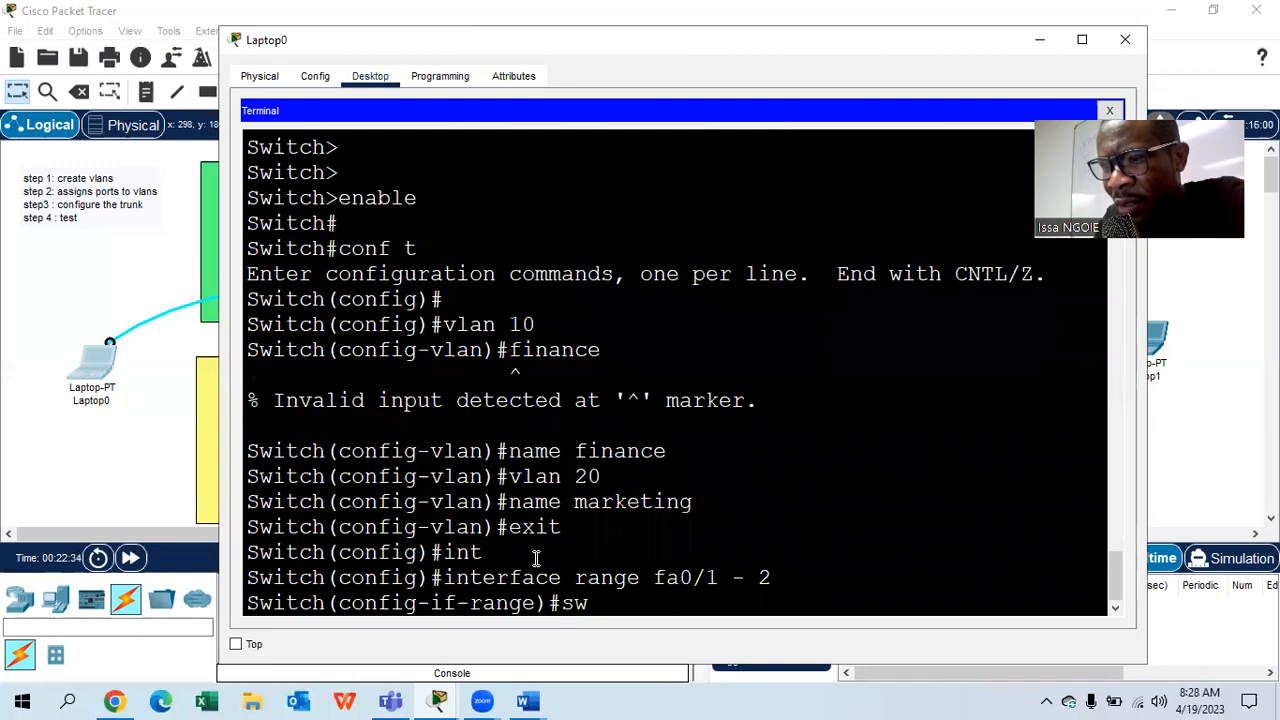
pyautogui.press('Tab')
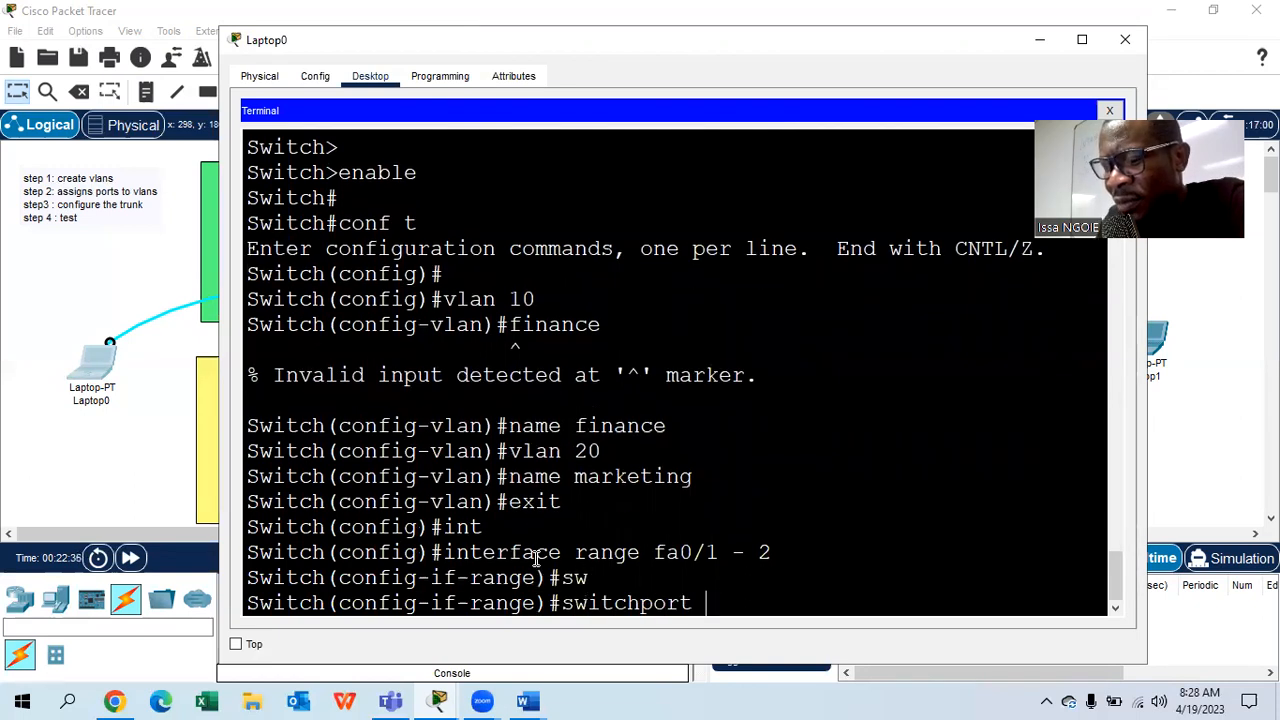
pyautogui.write('mode ')
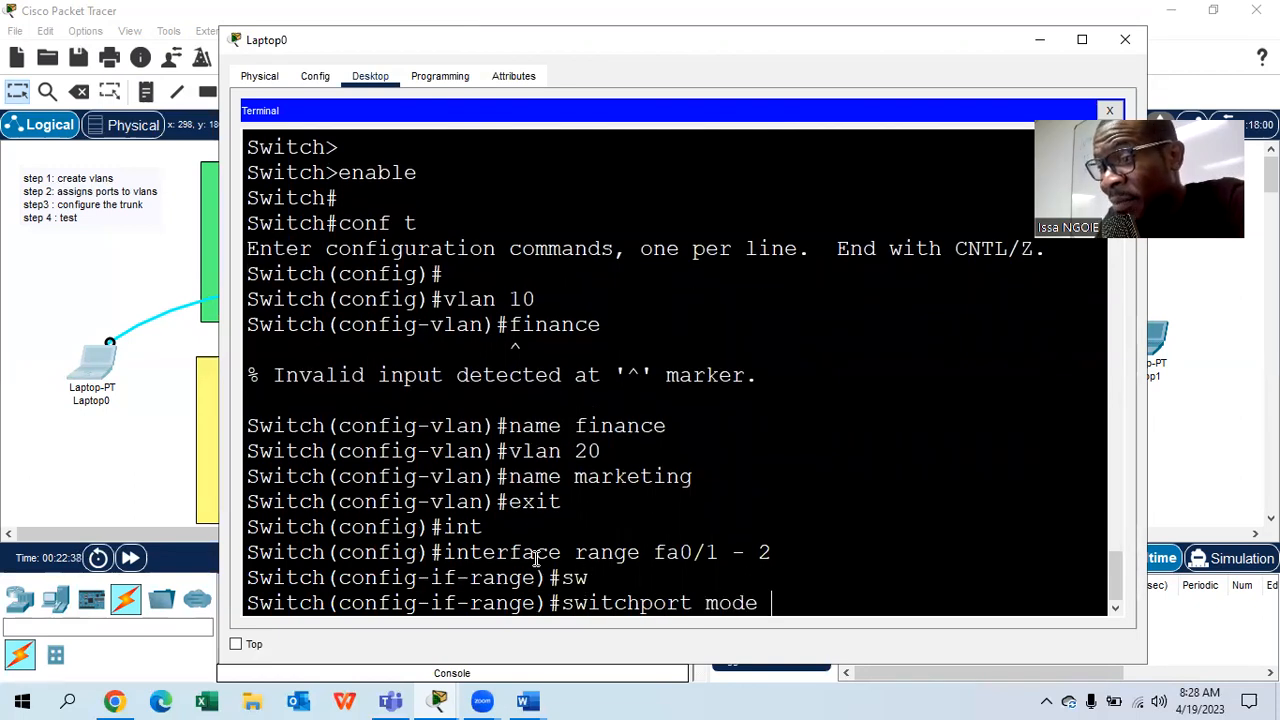
pyautogui.write('a')
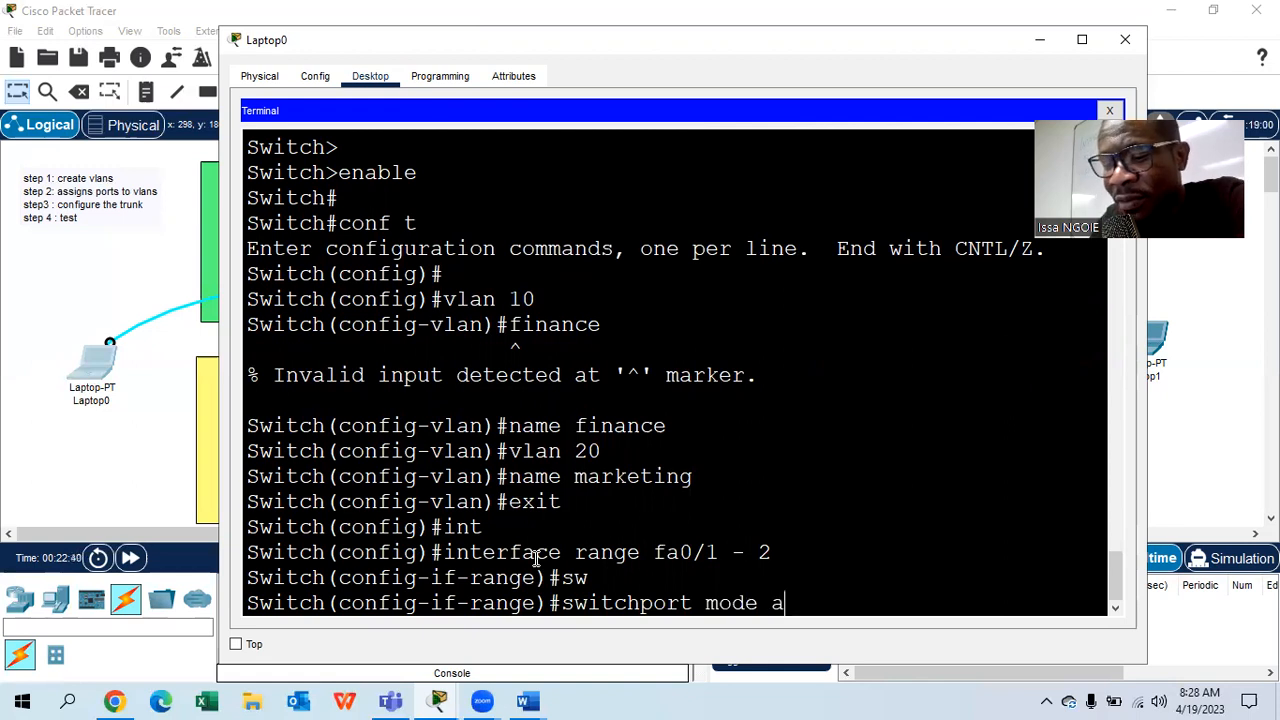
pyautogui.press('Tab')
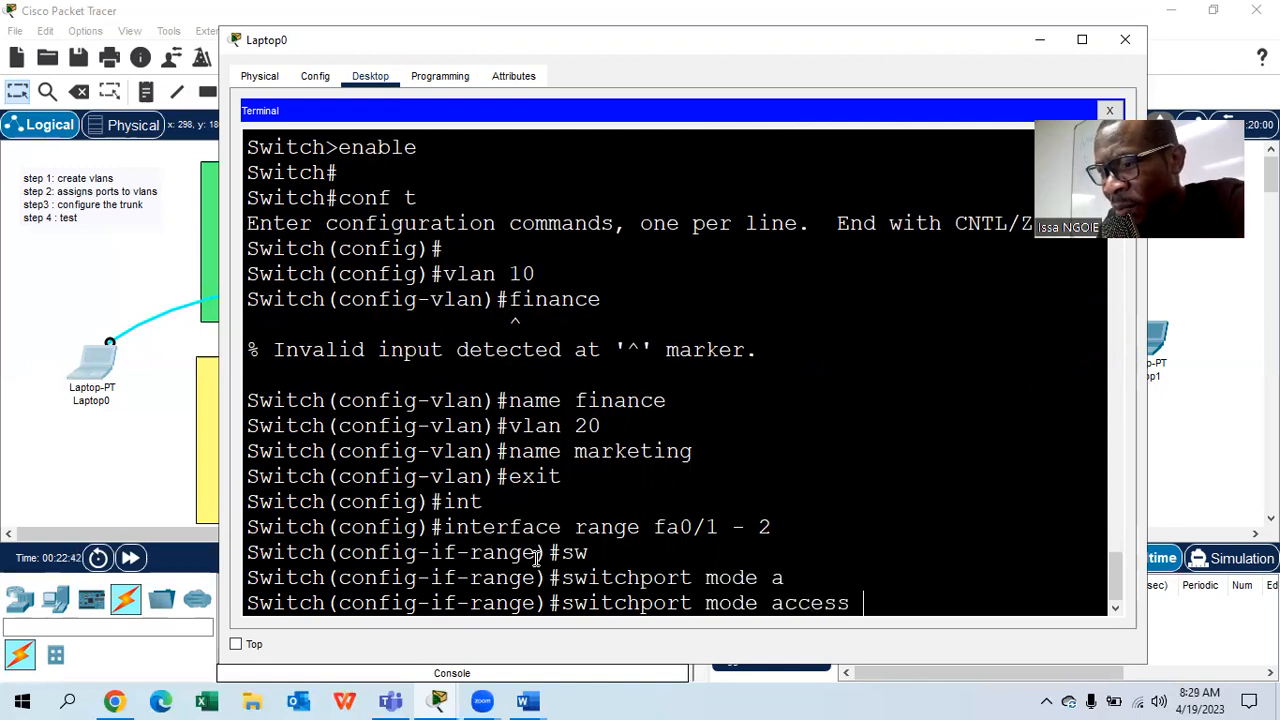
pyautogui.press('Return')
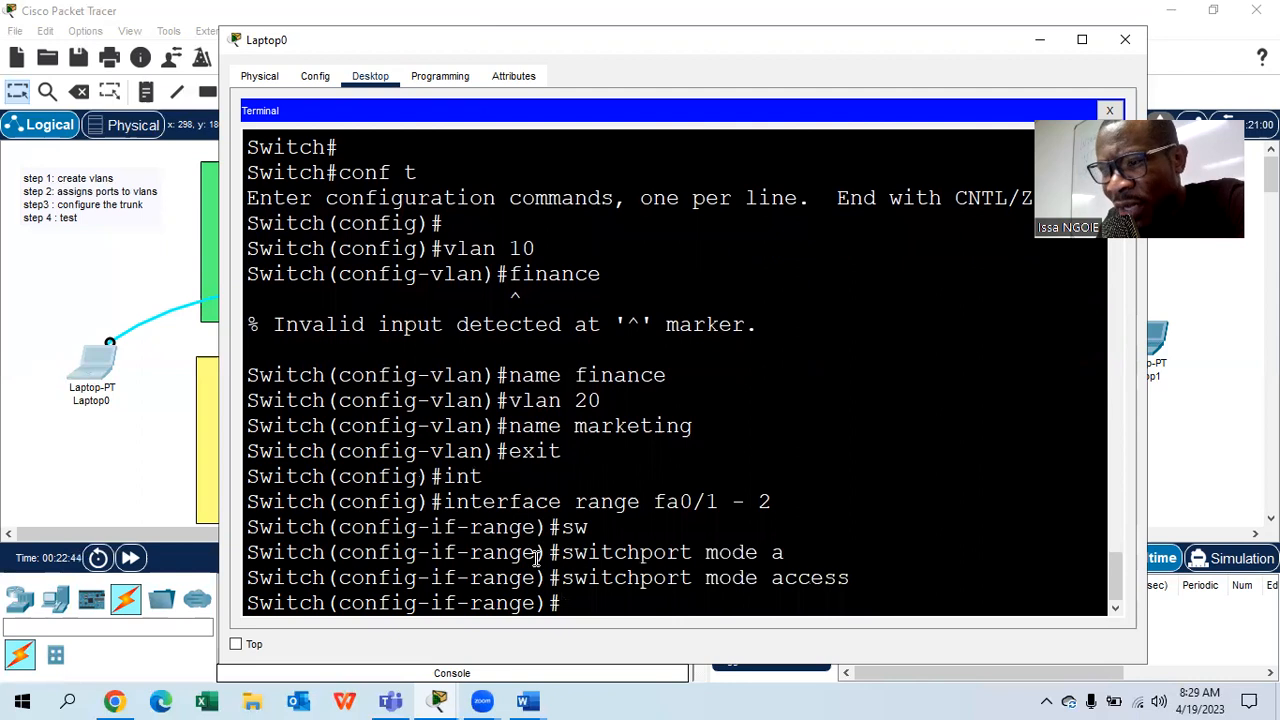
# - Assign ports fa0/1–2 to access VLAN 10 with switchport access vlan 10
pyautogui.write('sw')
pyautogui.press('Tab')
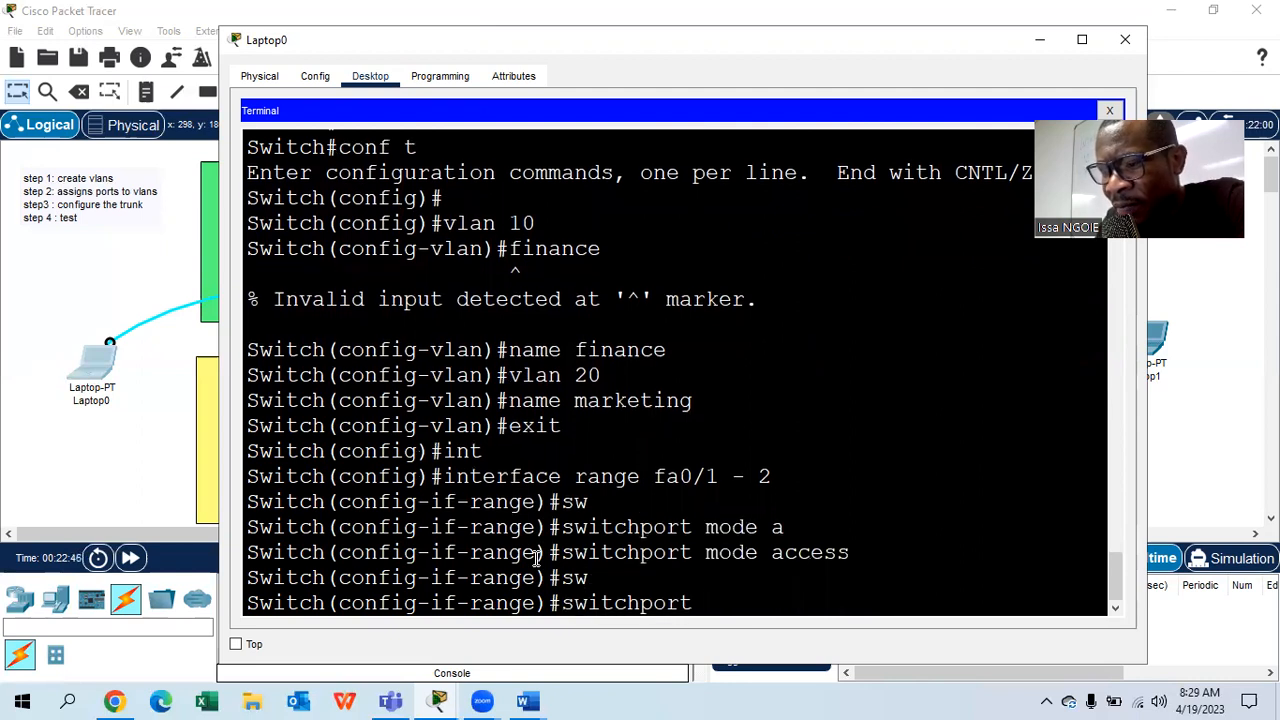
pyautogui.write('mode')
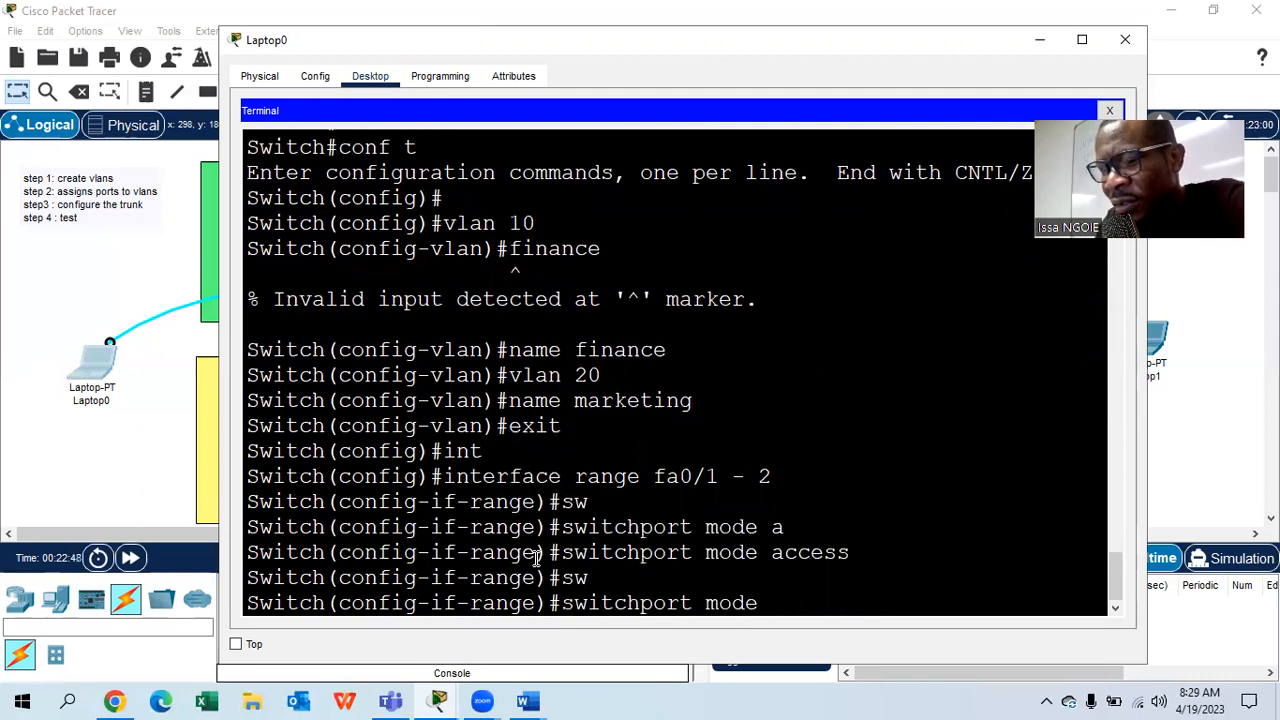
pyautogui.press('Tab')
pyautogui.write('t')
pyautogui.press('BackSpace')
pyautogui.press('BackSpace')
pyautogui.press('BackSpace')
pyautogui.press('BackSpace')
pyautogui.press('BackSpace')
pyautogui.press('BackSpace')
pyautogui.write('ac')
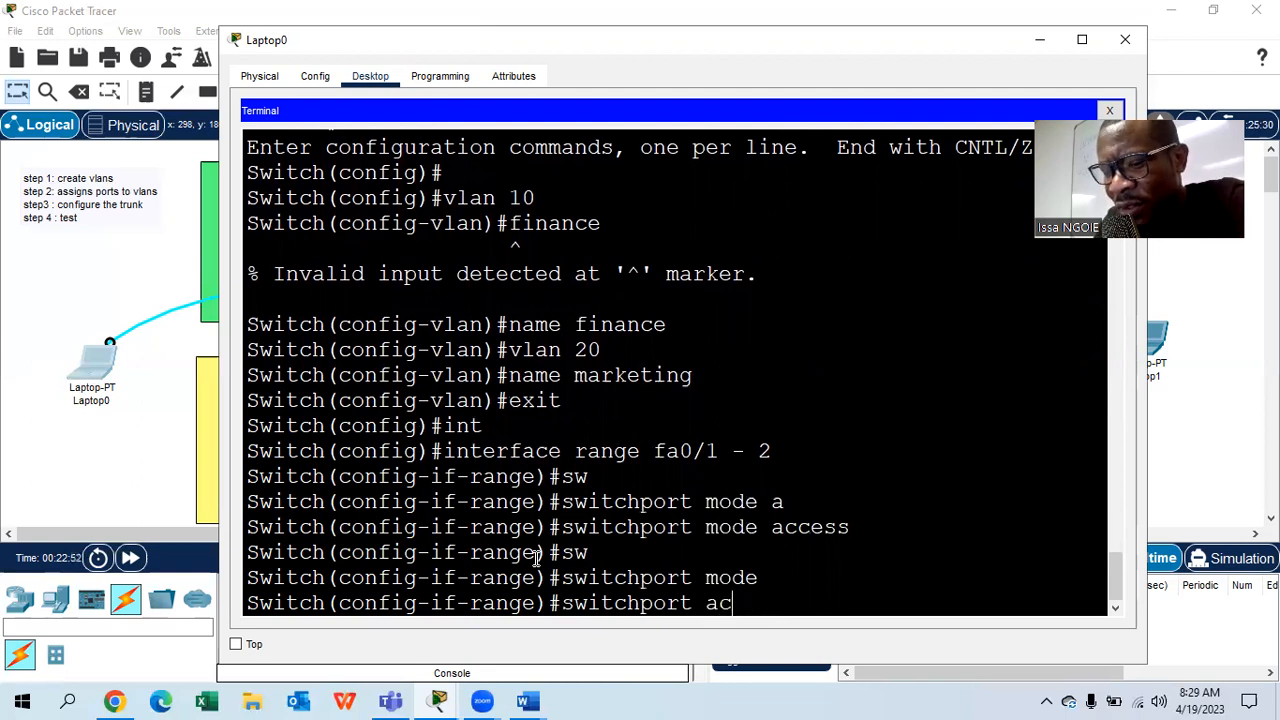
pyautogui.press('Tab')
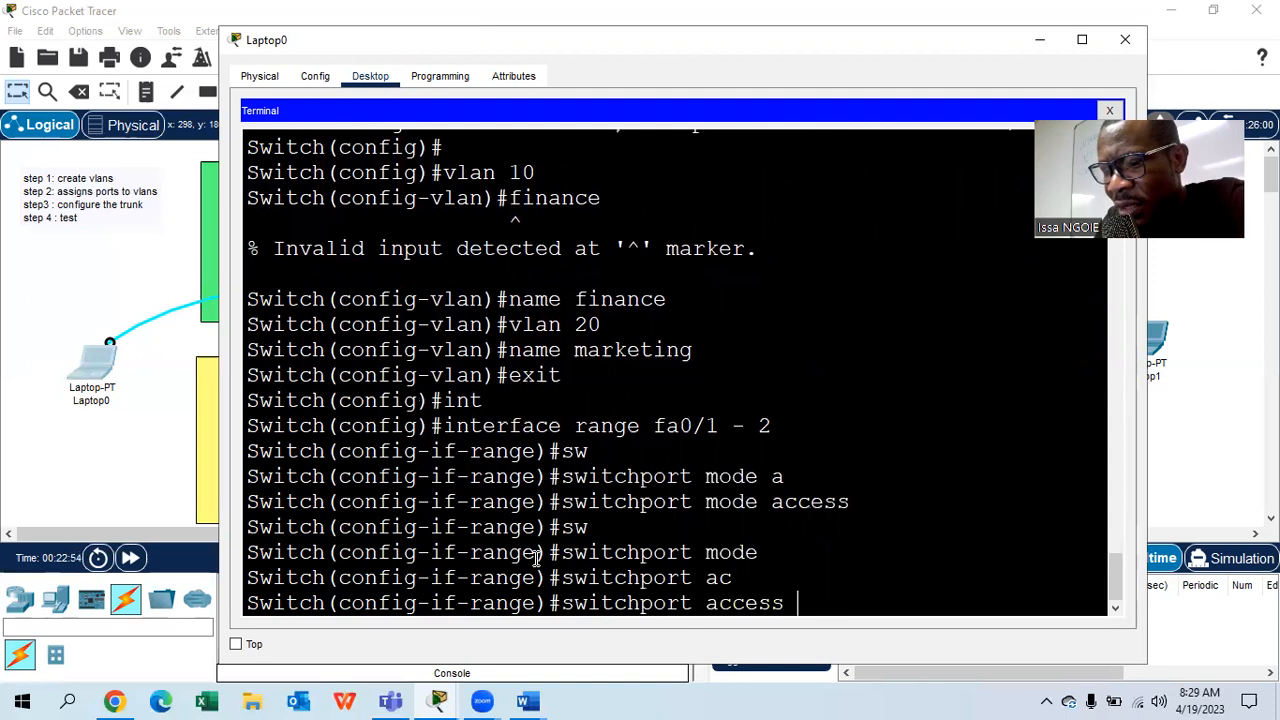
pyautogui.write('v')
pyautogui.press('Tab')
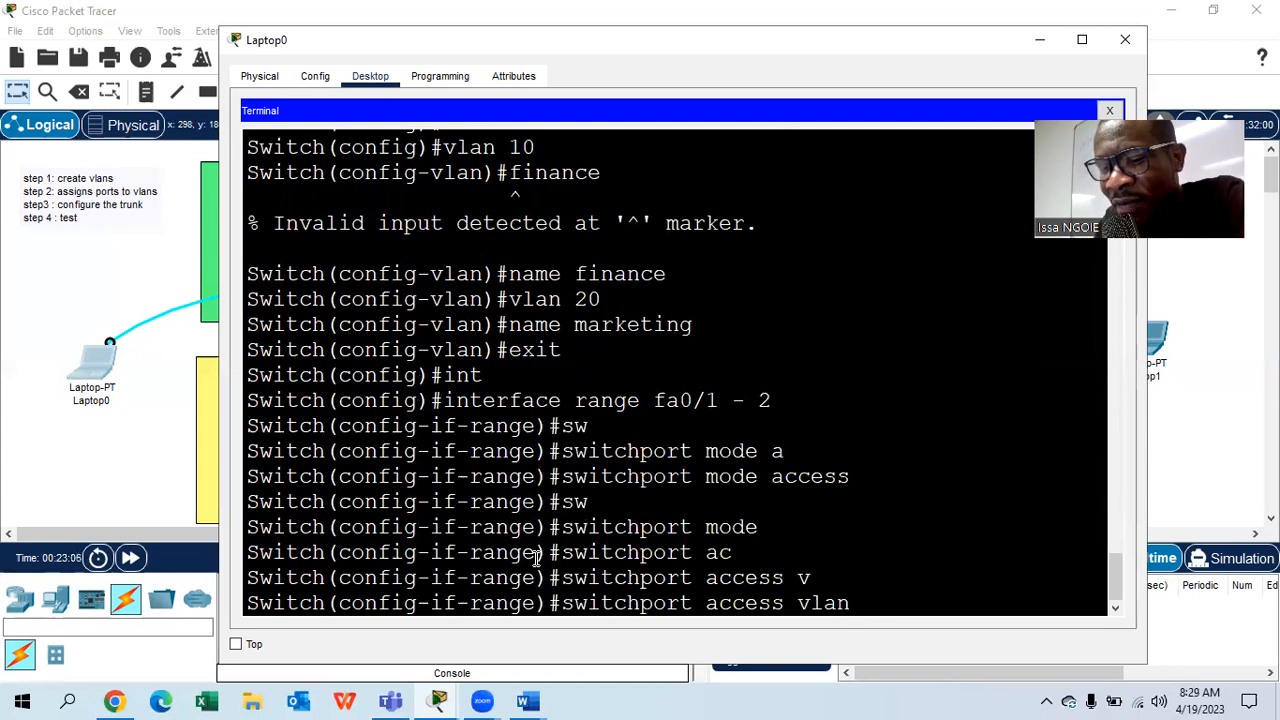
pyautogui.write('10')
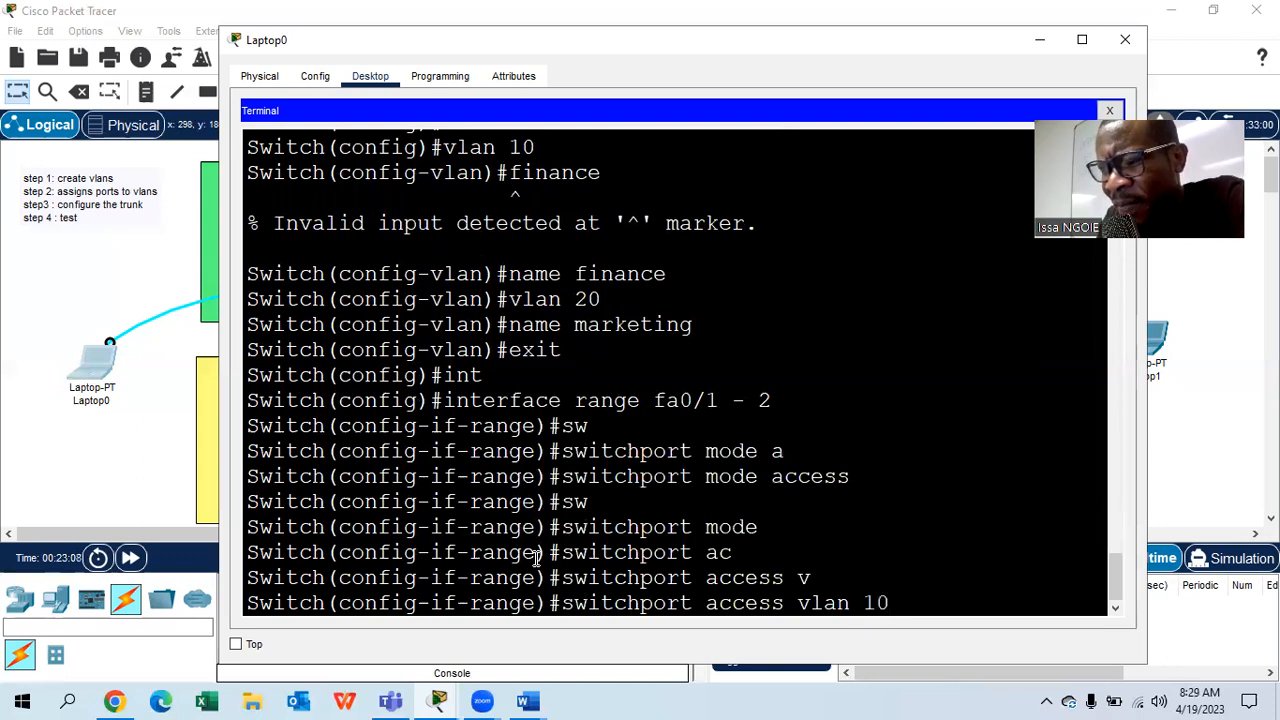
pyautogui.press('Return')
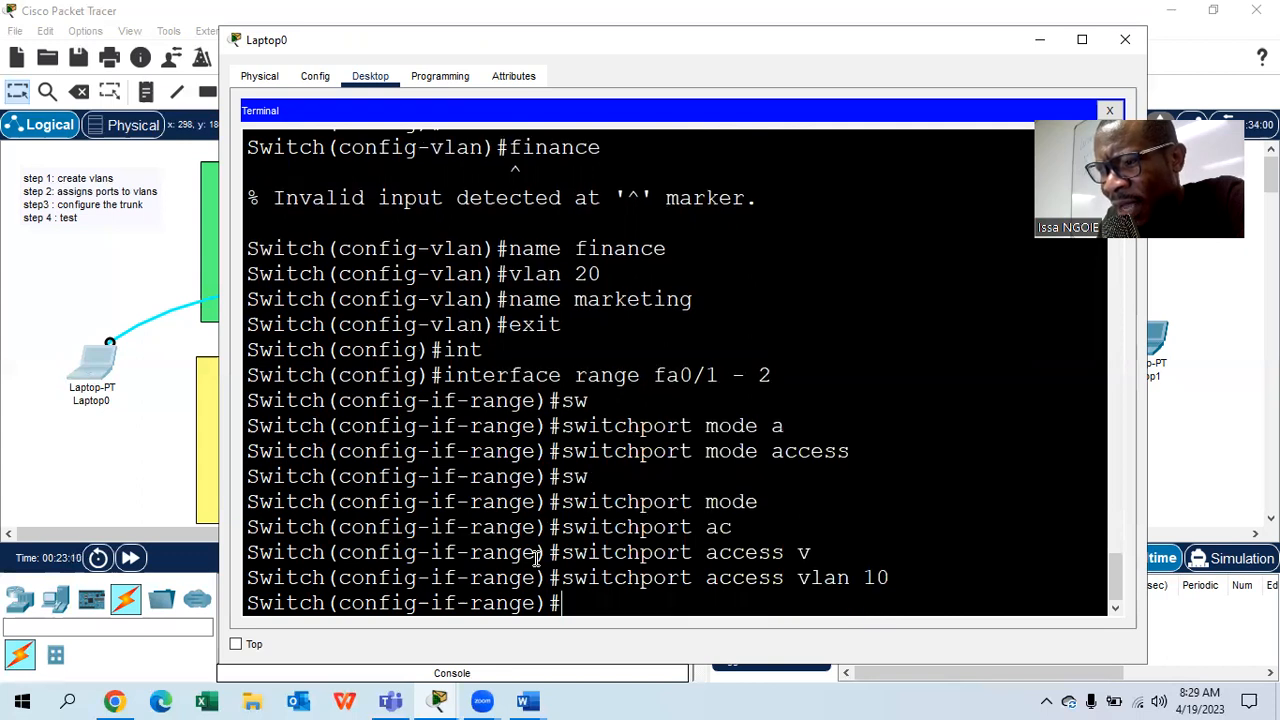
# - Leave the previous port range and select Switch0 ports fa0/3 - 4
pyautogui.write('exit')
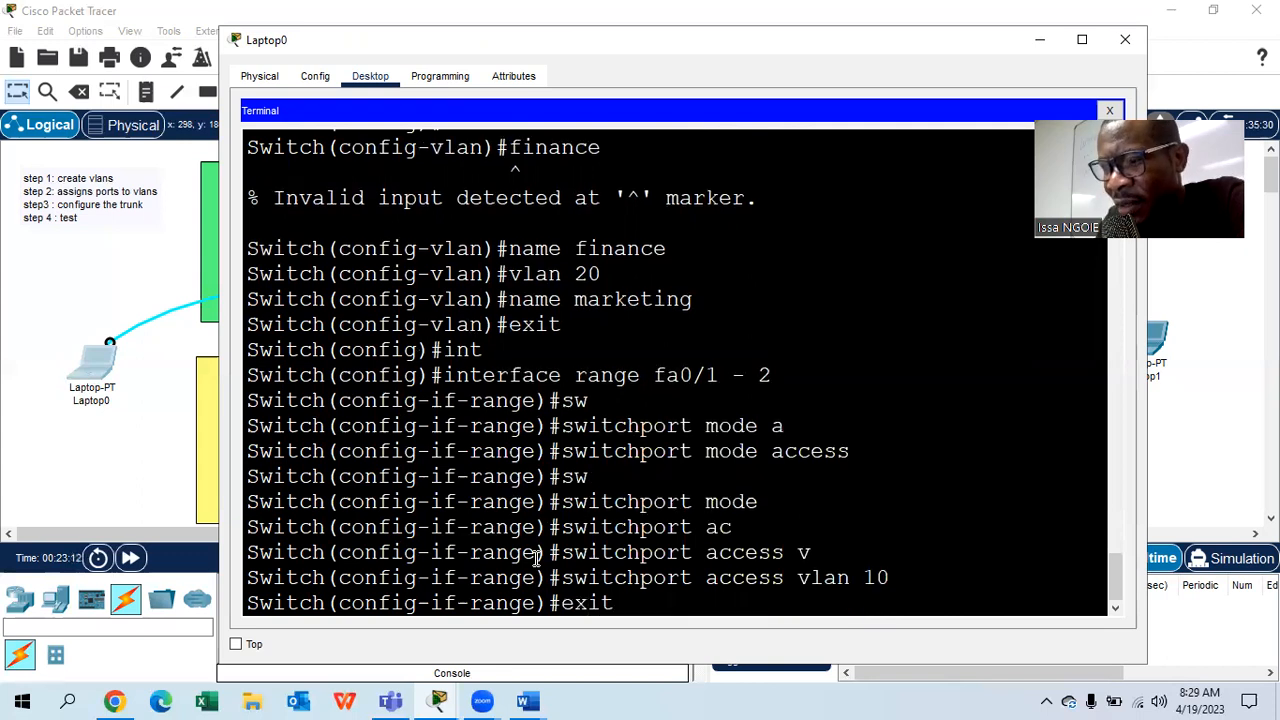
pyautogui.press('Return')
pyautogui.write('int r')
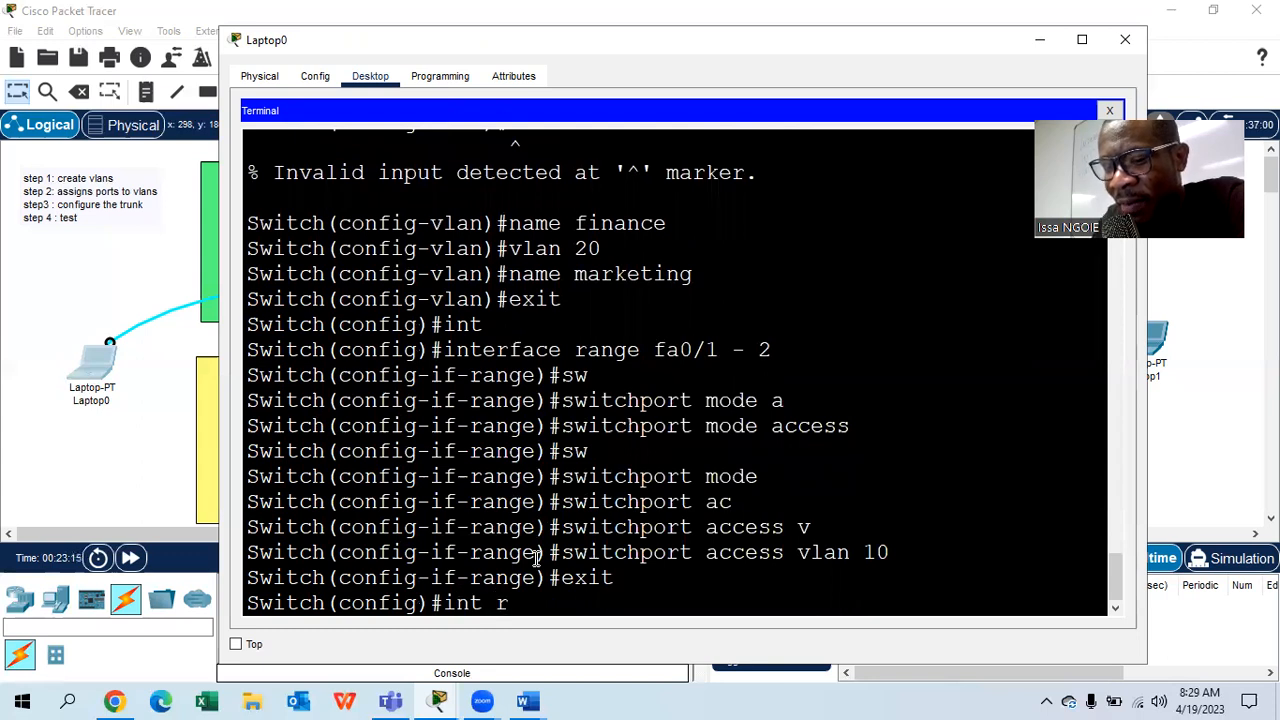
pyautogui.press('Tab')
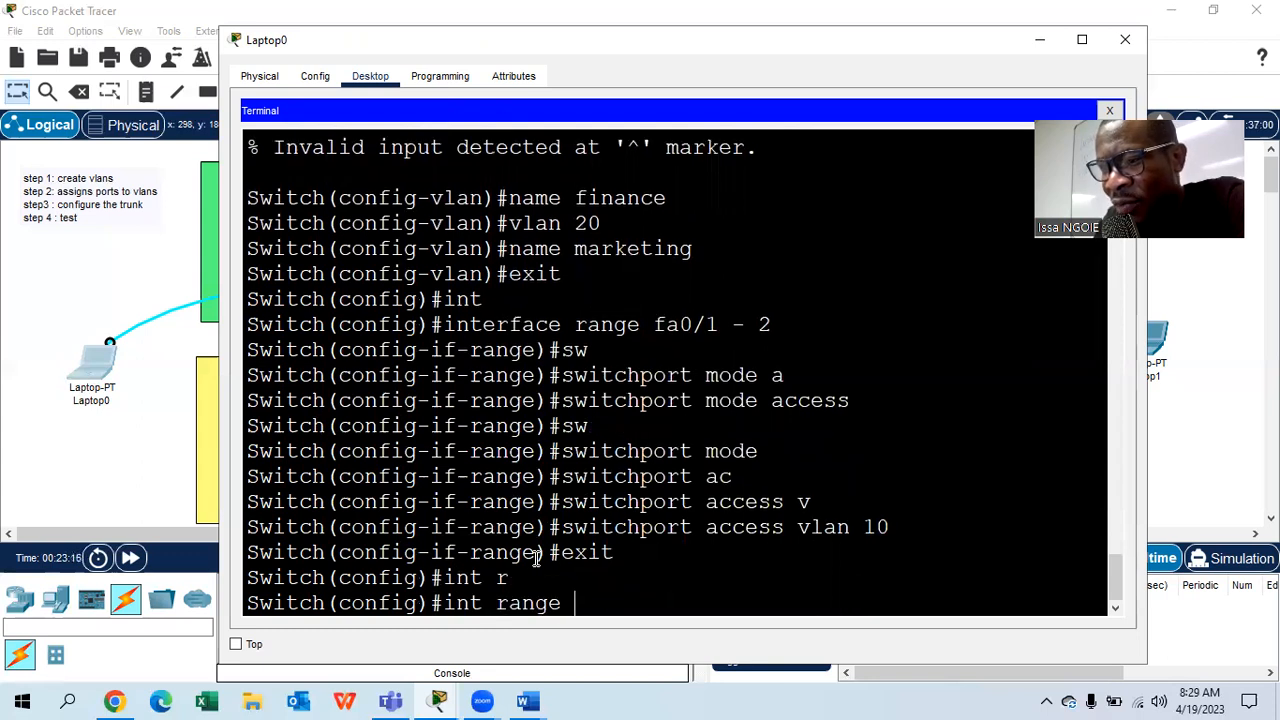
pyautogui.write('fa0')
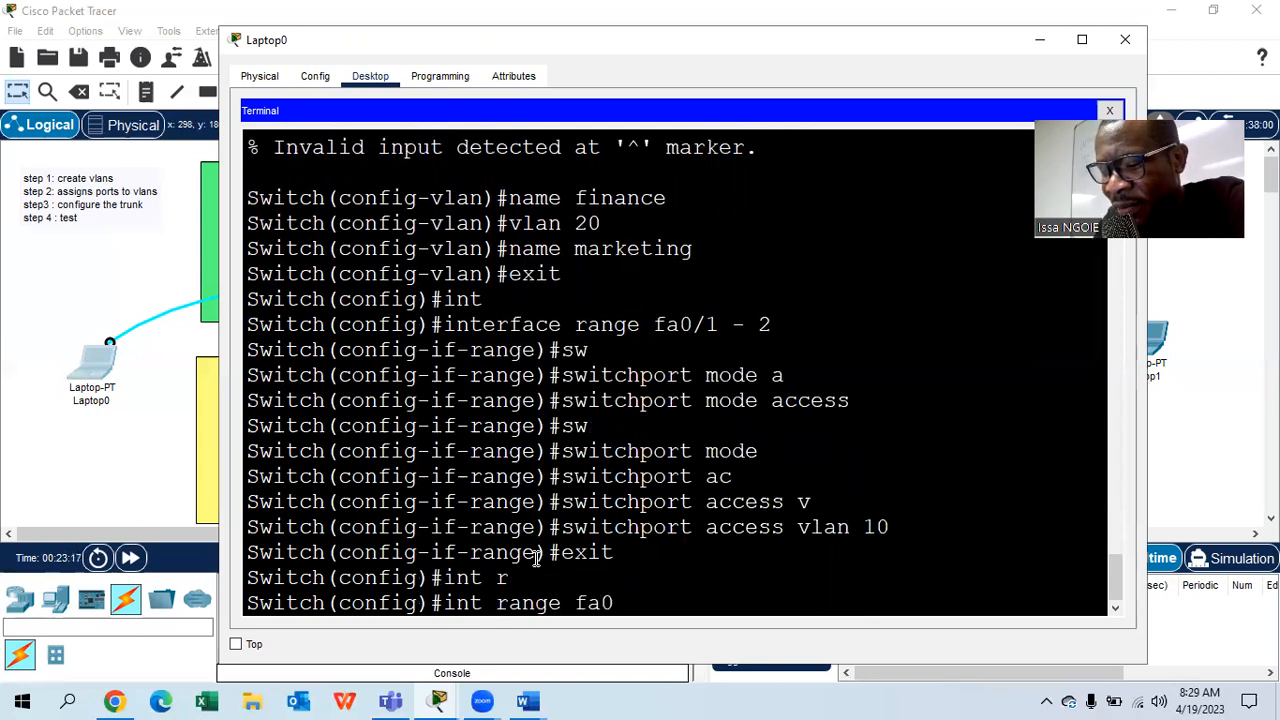
pyautogui.write('/3 - 4')
pyautogui.press('Return')
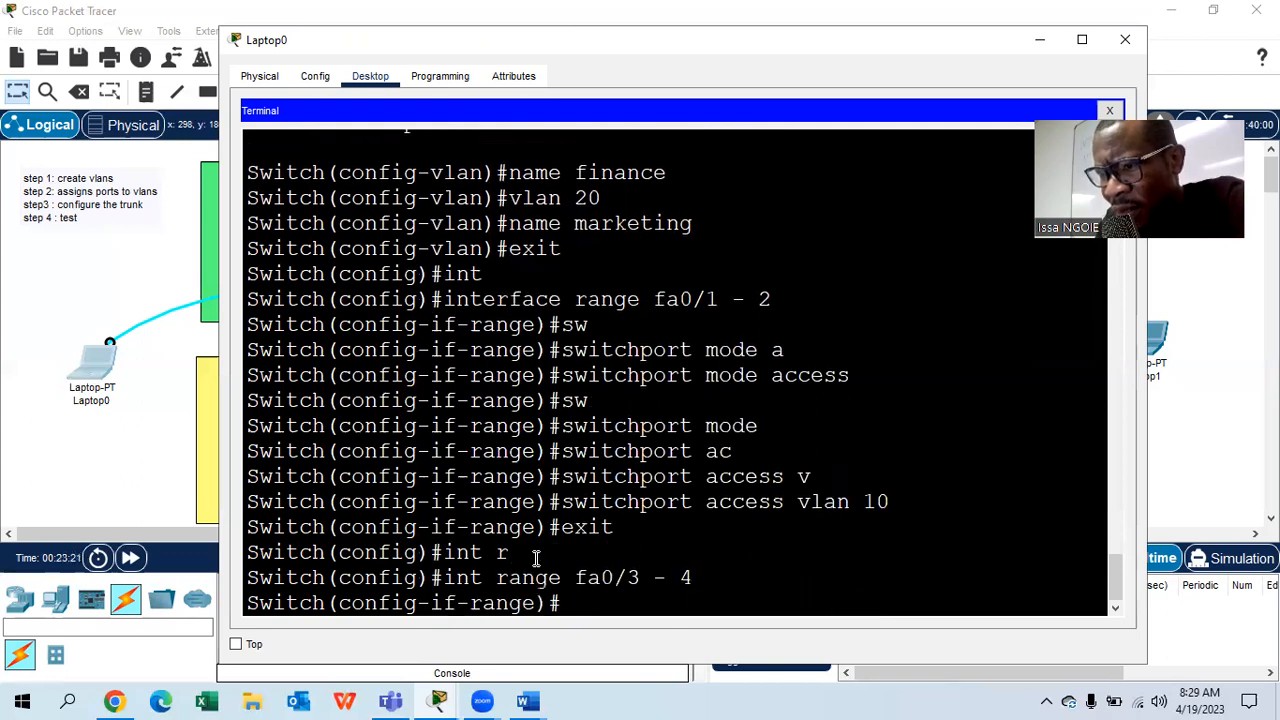
# - Set ports fa0/3–4 to switchport mode access
pyautogui.write('sw')
pyautogui.press('Tab')
pyautogui.write('mo')
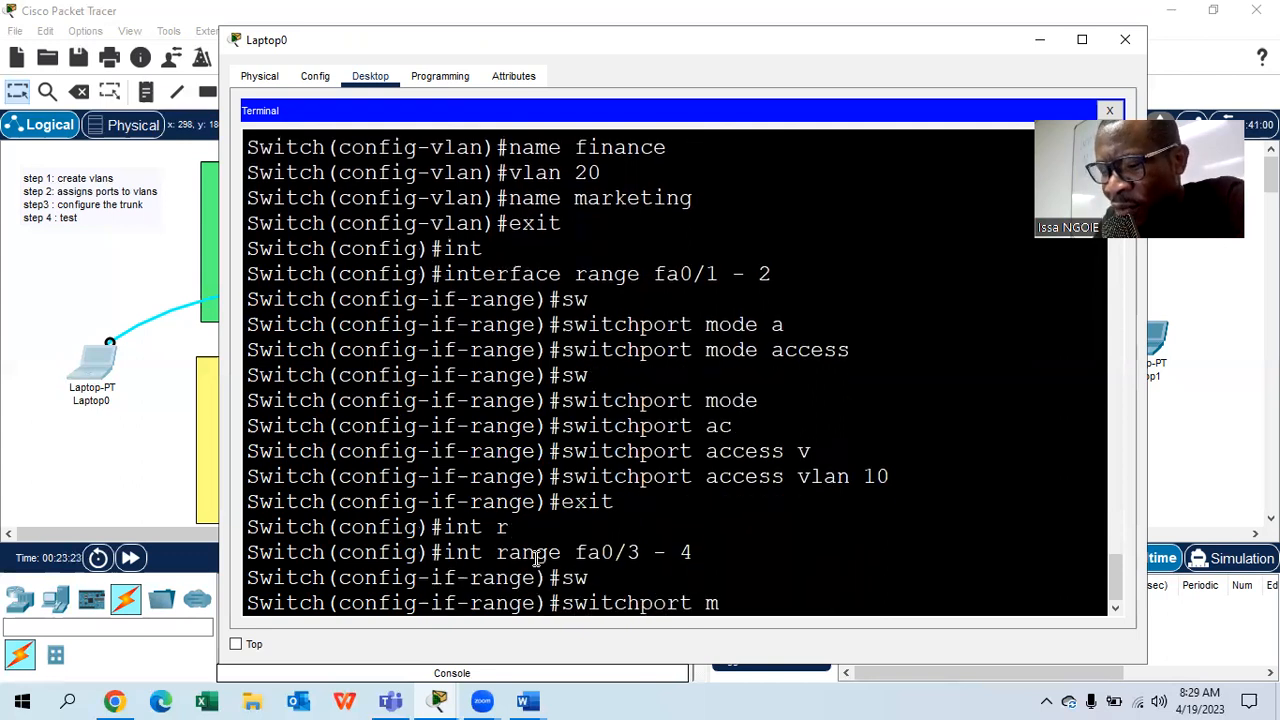
pyautogui.press('Tab')
pyautogui.write('acc')
pyautogui.press('Tab')
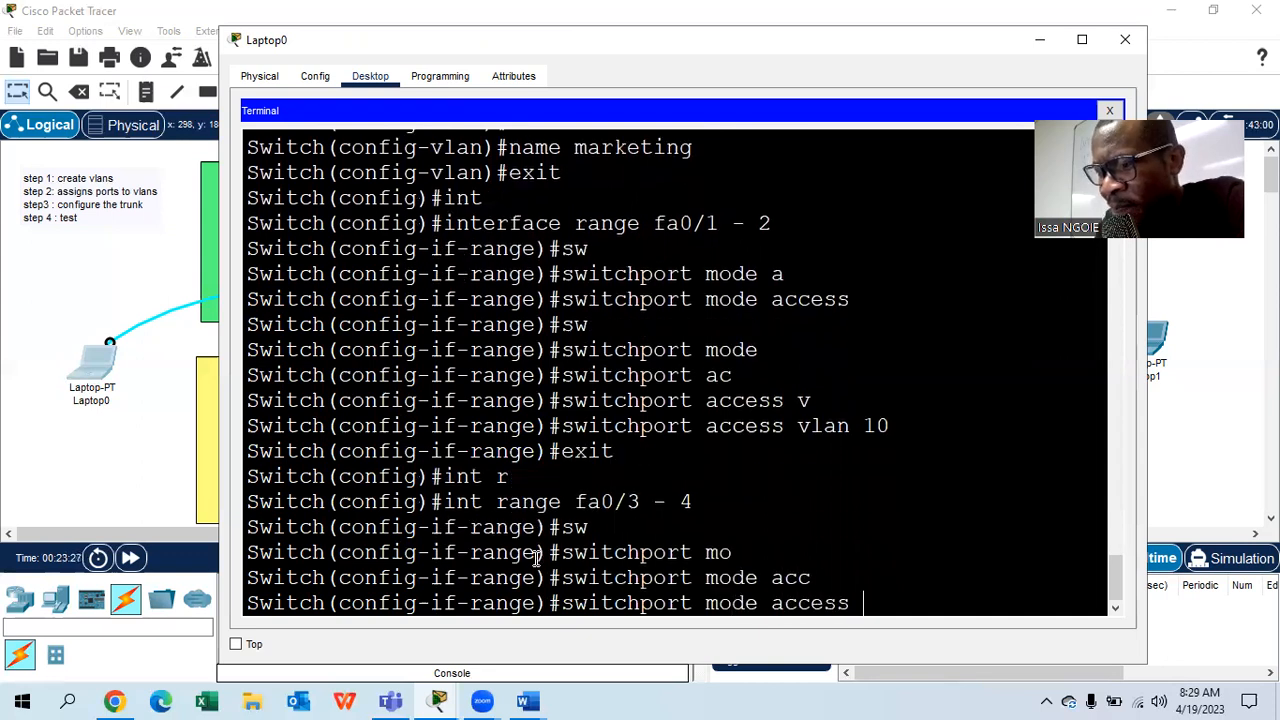
pyautogui.press('Return')
# - Assign ports fa0/3–4 to access VLAN 20
pyautogui.write('sw')
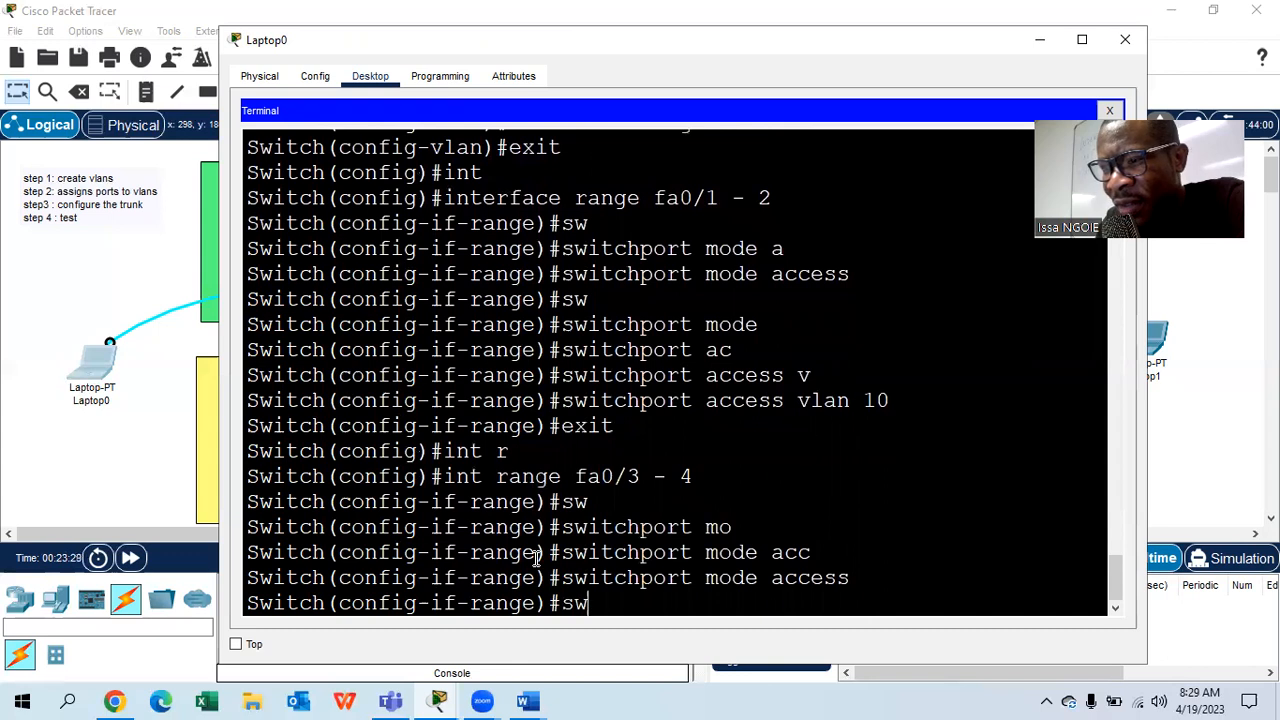
pyautogui.press('Tab')
pyautogui.write('a')
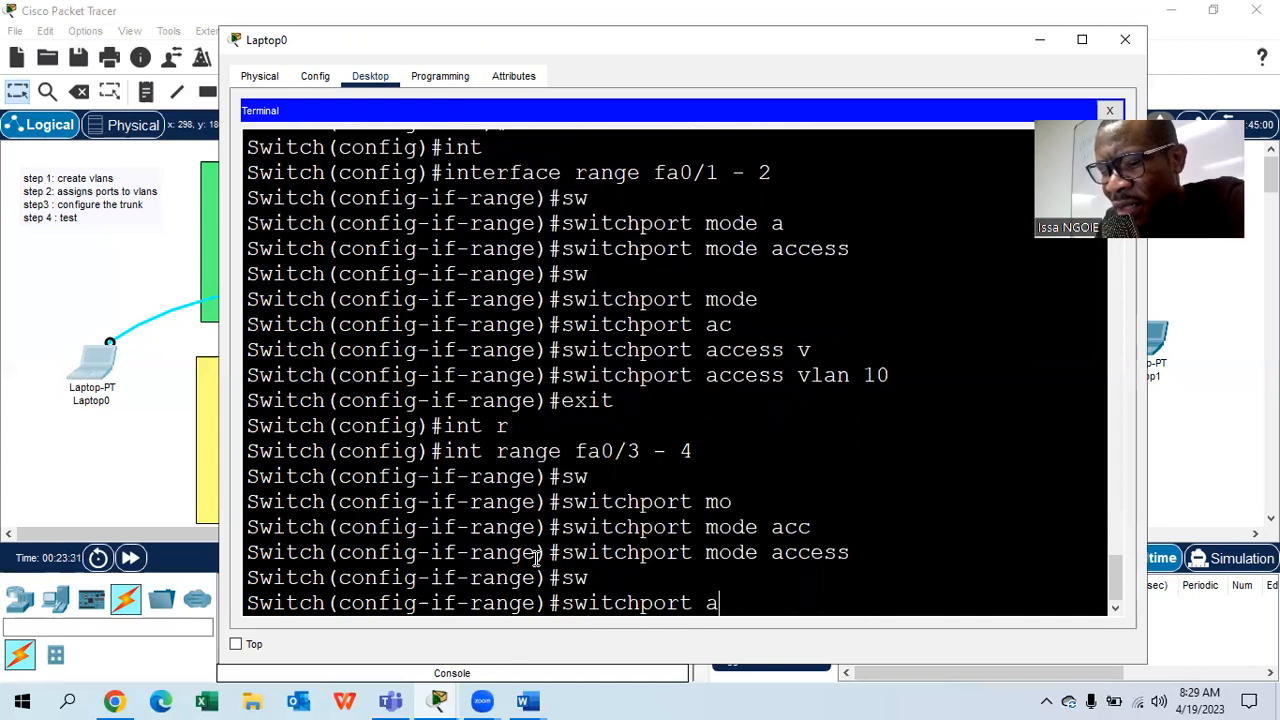
pyautogui.press('Tab')
pyautogui.write('vl')
pyautogui.press('Tab')
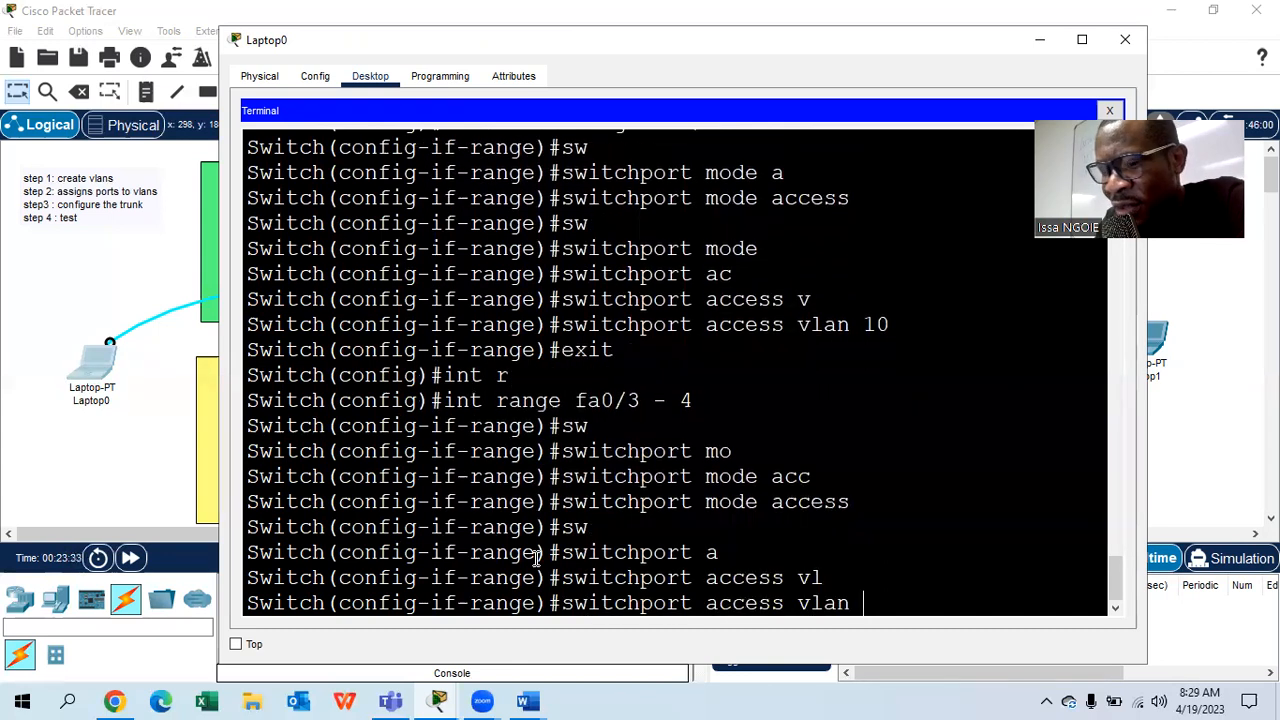
pyautogui.write('20')
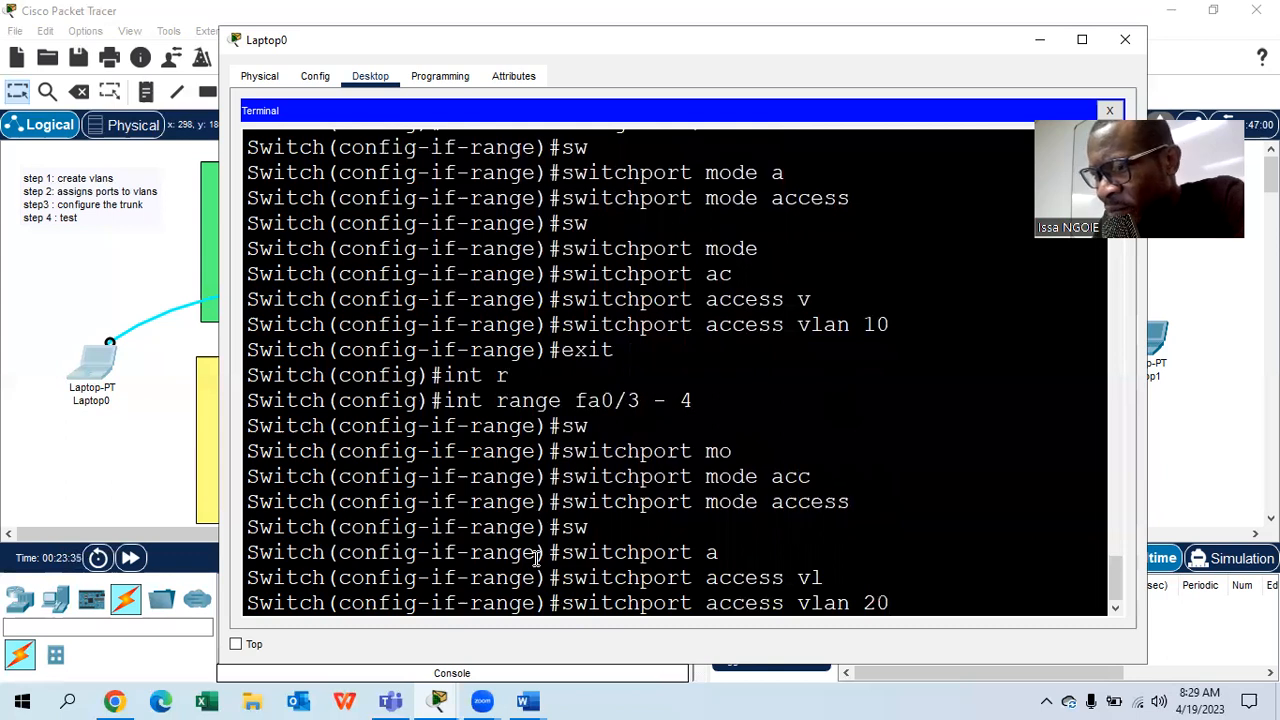
pyautogui.press('Return')
# - Enter the 'do show vlan brief' command to check the VLAN assignments
pyautogui.write('ex')
pyautogui.press('BackSpace')
pyautogui.press('BackSpace')
pyautogui.write('do show')
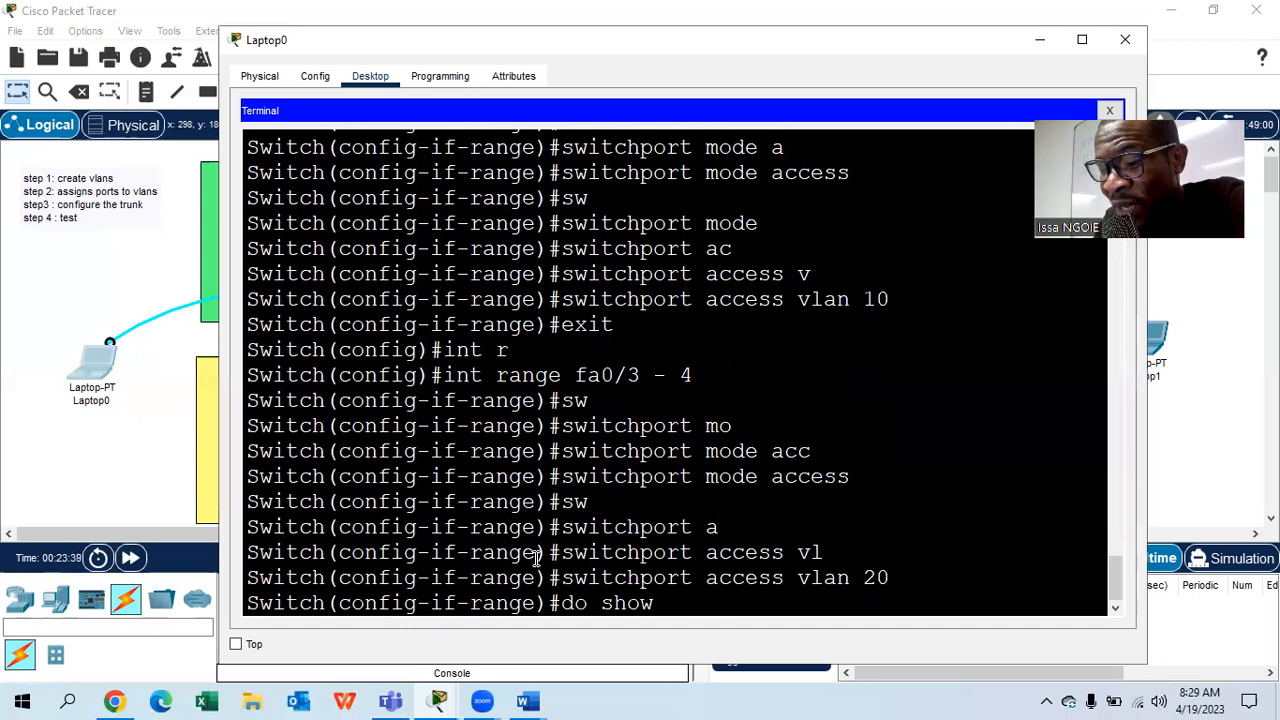
pyautogui.write(' vlan brief')
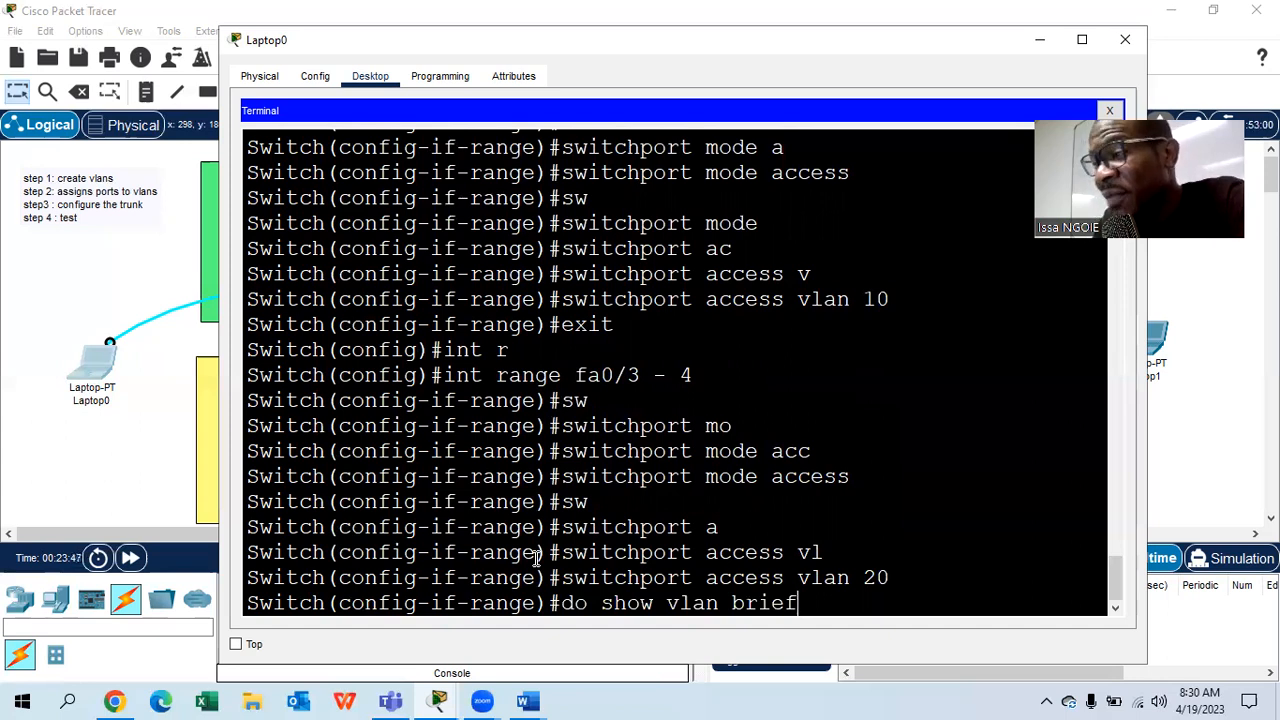
# - Show Switch0's VLAN table and highlight finance on Fa0/1–2 and marketing on Fa0/3–4
pyautogui.press('Return')
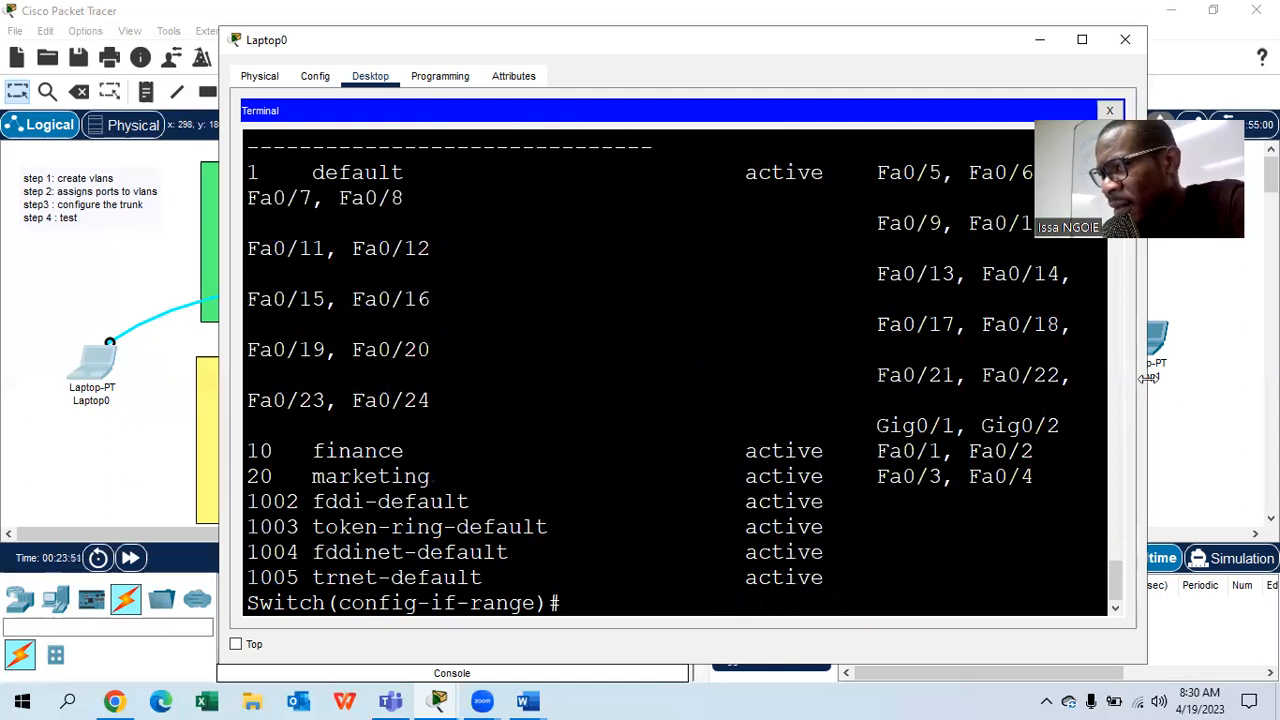
pyautogui.moveTo(1146, 379); pyautogui.dragTo(1270, 385)
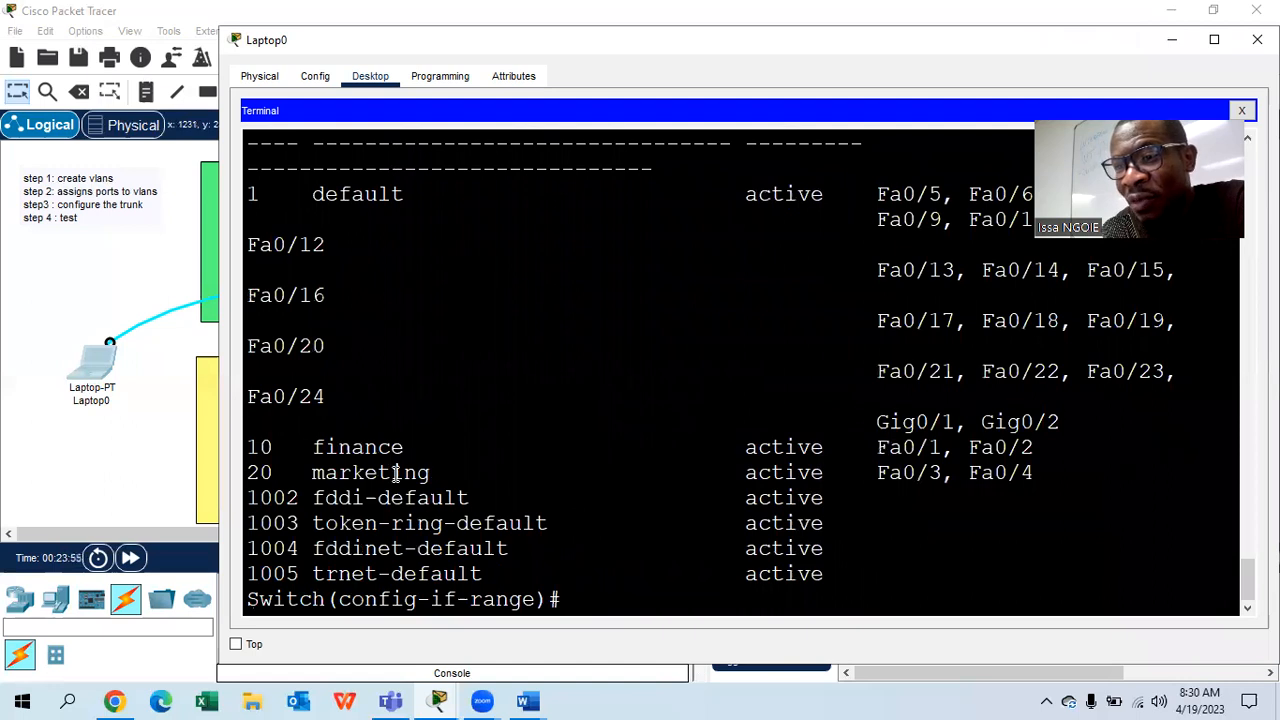
pyautogui.doubleClick(250, 449)
pyautogui.moveTo(446, 447); pyautogui.dragTo(298, 447)
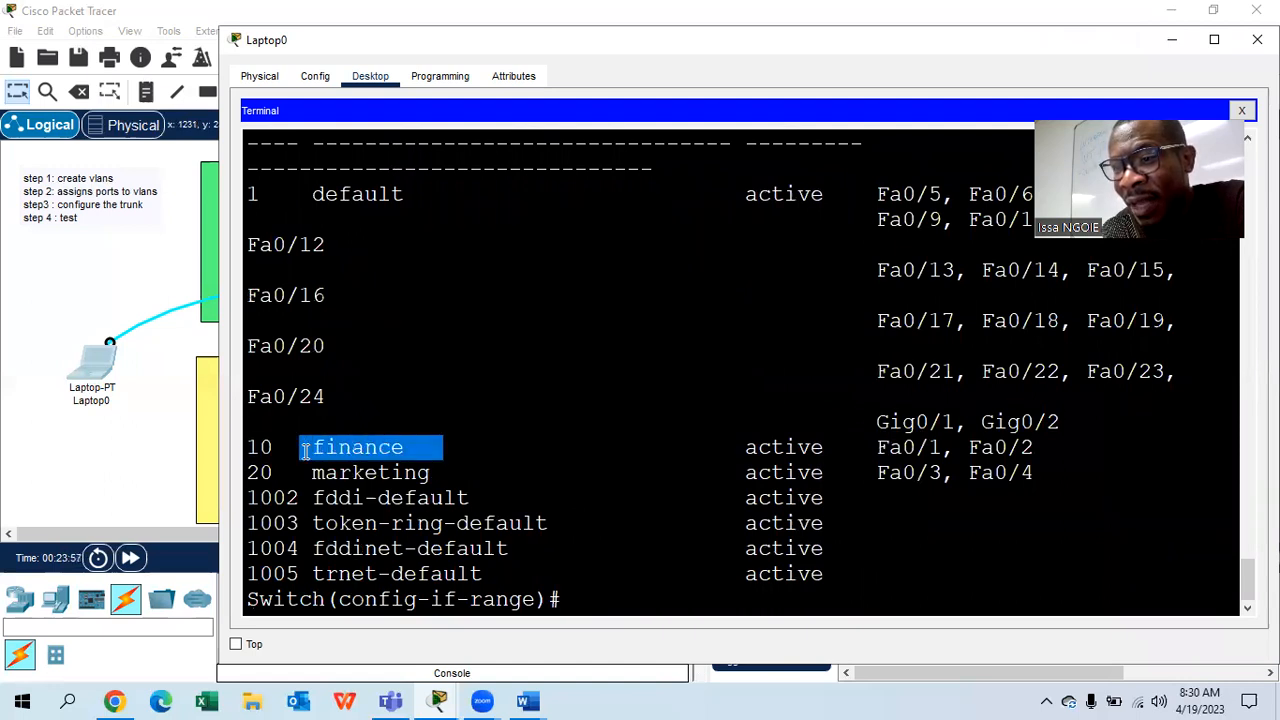
pyautogui.moveTo(1038, 447); pyautogui.dragTo(877, 452)
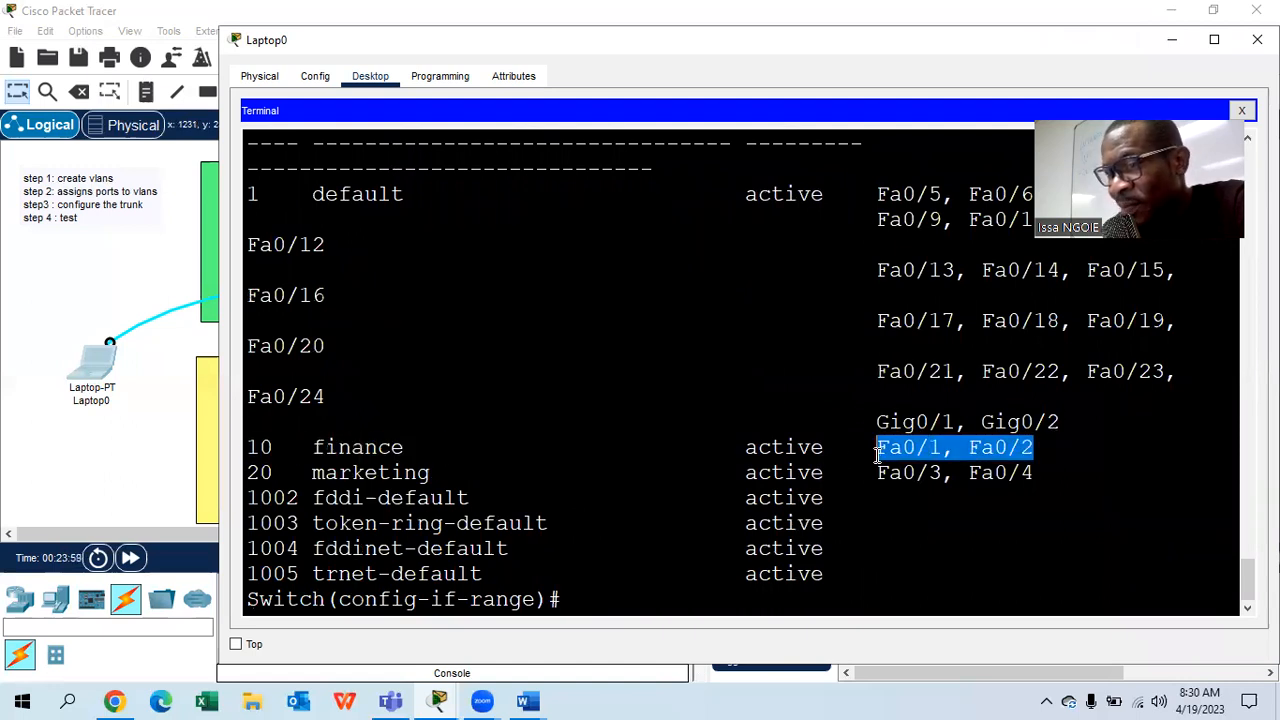
pyautogui.moveTo(1042, 474); pyautogui.dragTo(877, 474)
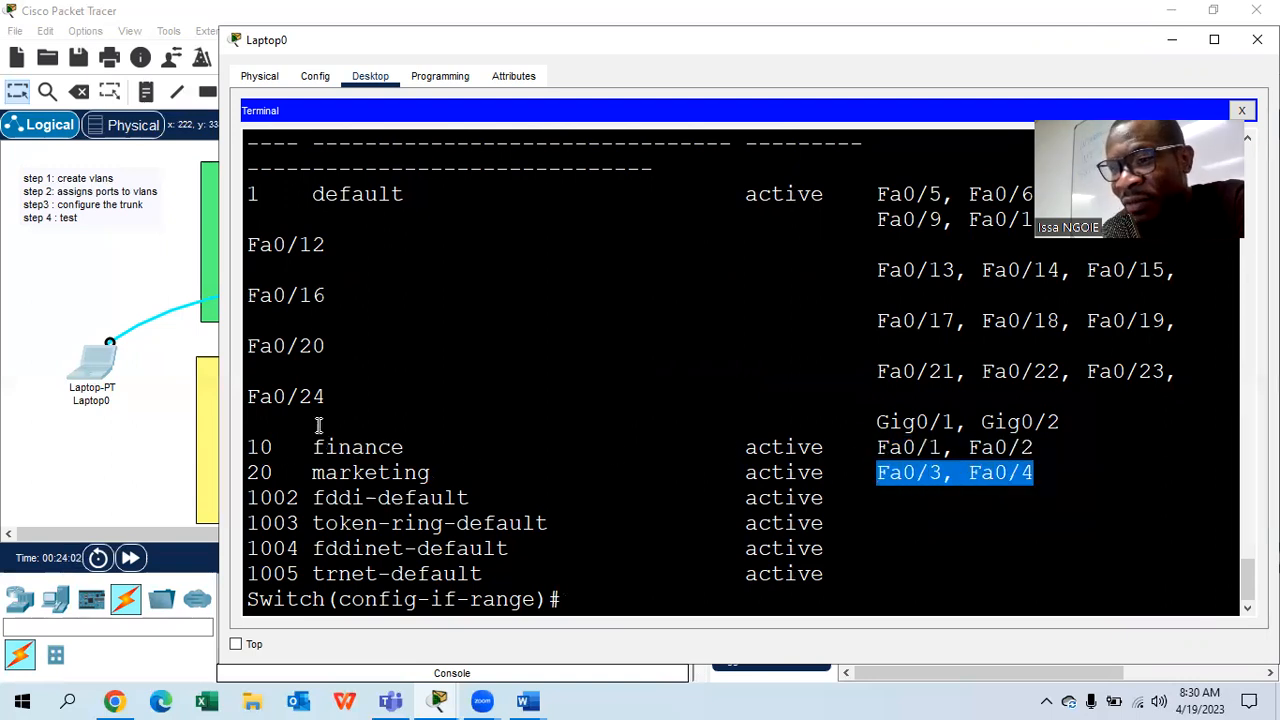
pyautogui.click(965, 538)
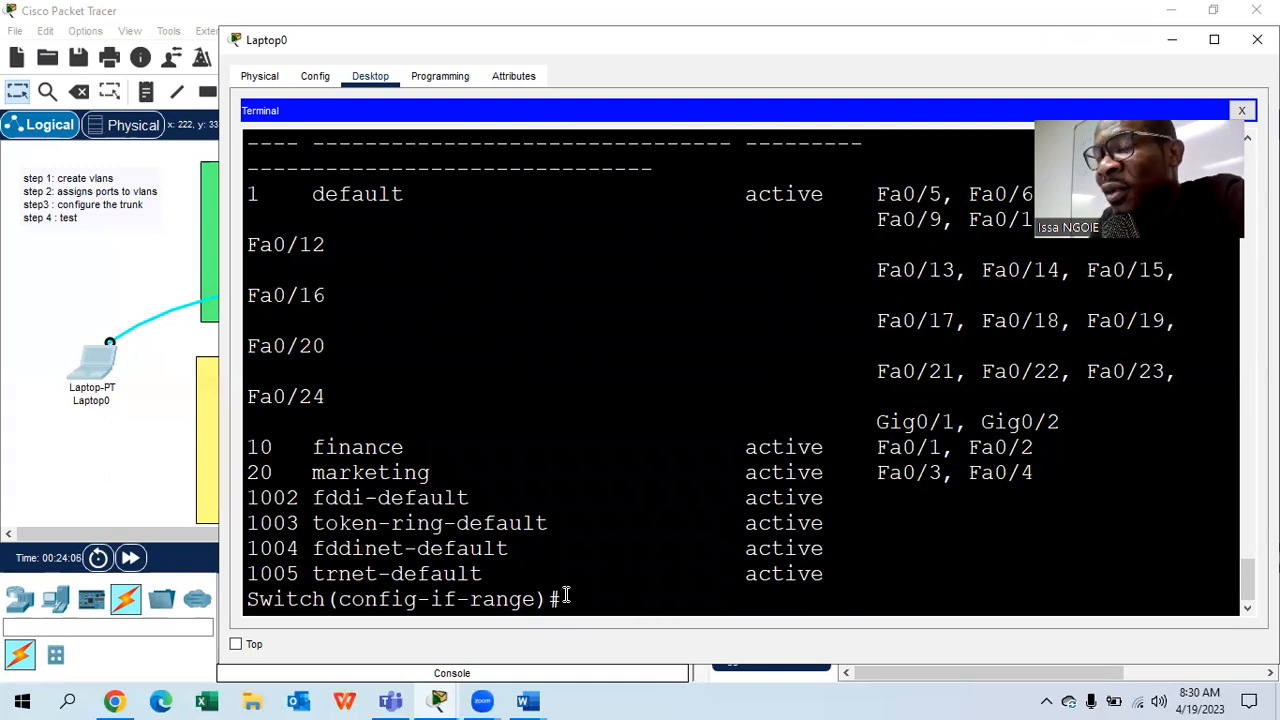
# - Leave the port range and enter configuration for interface g0/1
pyautogui.write('exit')
pyautogui.press('Return')
pyautogui.write('int g0/1')
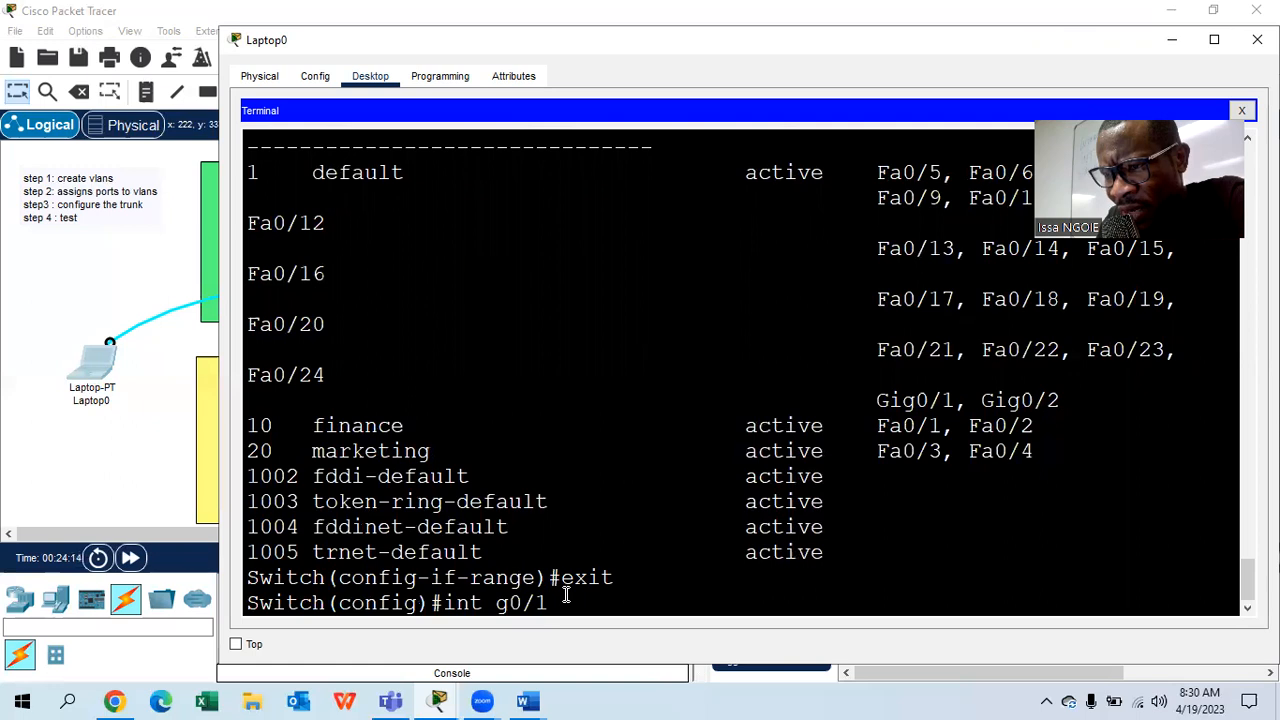
pyautogui.press('Return')
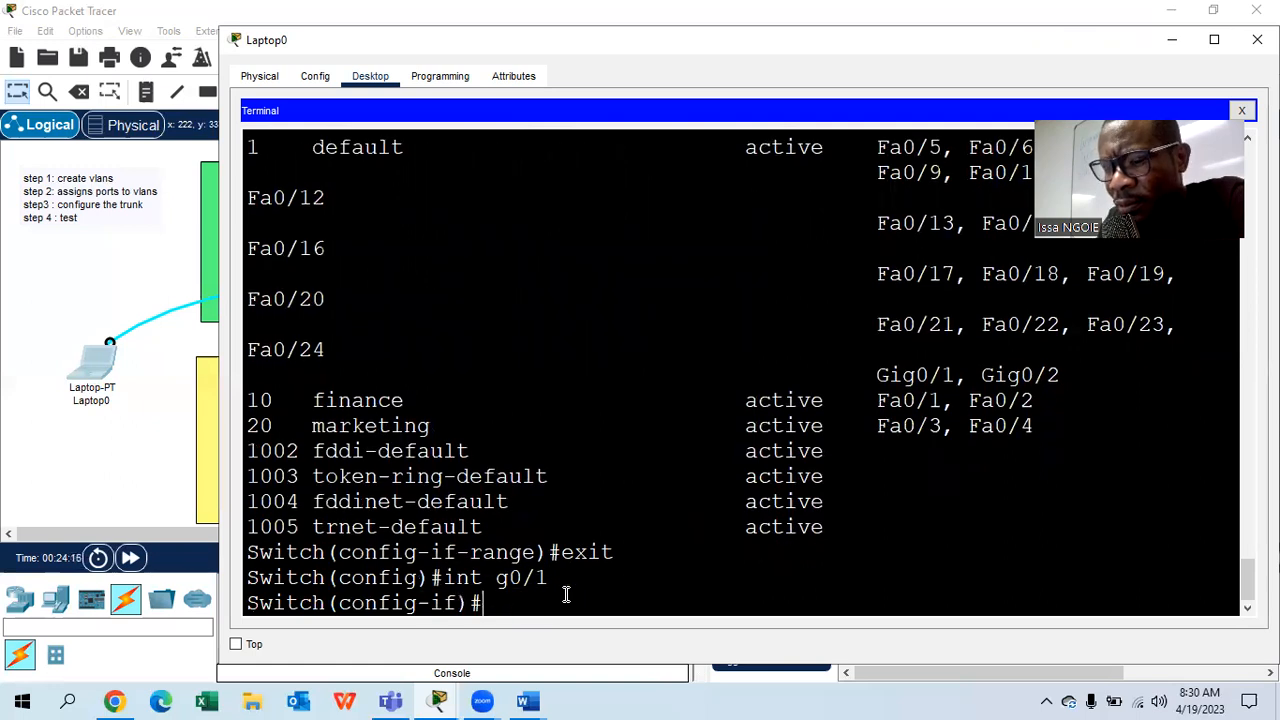
# - Set g0/1 to switchport mode trunk and return to global configuration
pyautogui.write('sw')
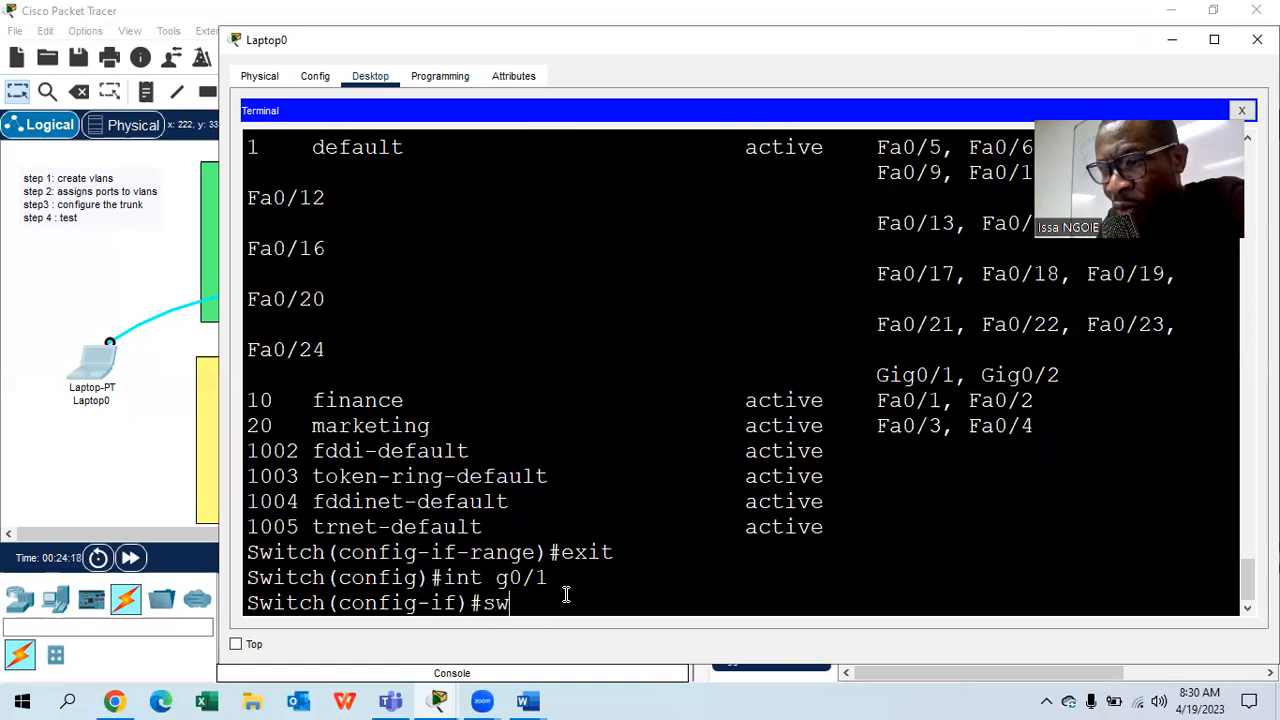
pyautogui.press('Tab')
pyautogui.write('mo')
pyautogui.press('Tab')
pyautogui.write('trunk')
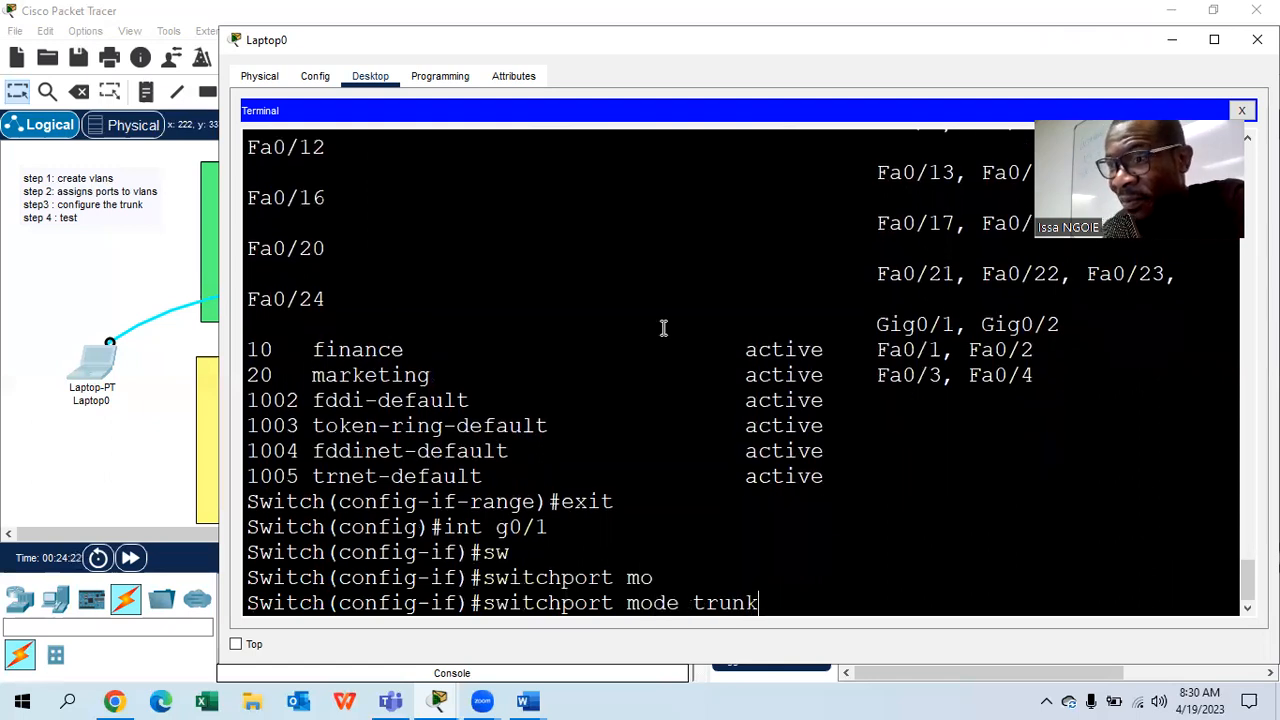
pyautogui.moveTo(459, 41); pyautogui.dragTo(427, 442)
pyautogui.moveTo(574, 443); pyautogui.dragTo(527, 62)
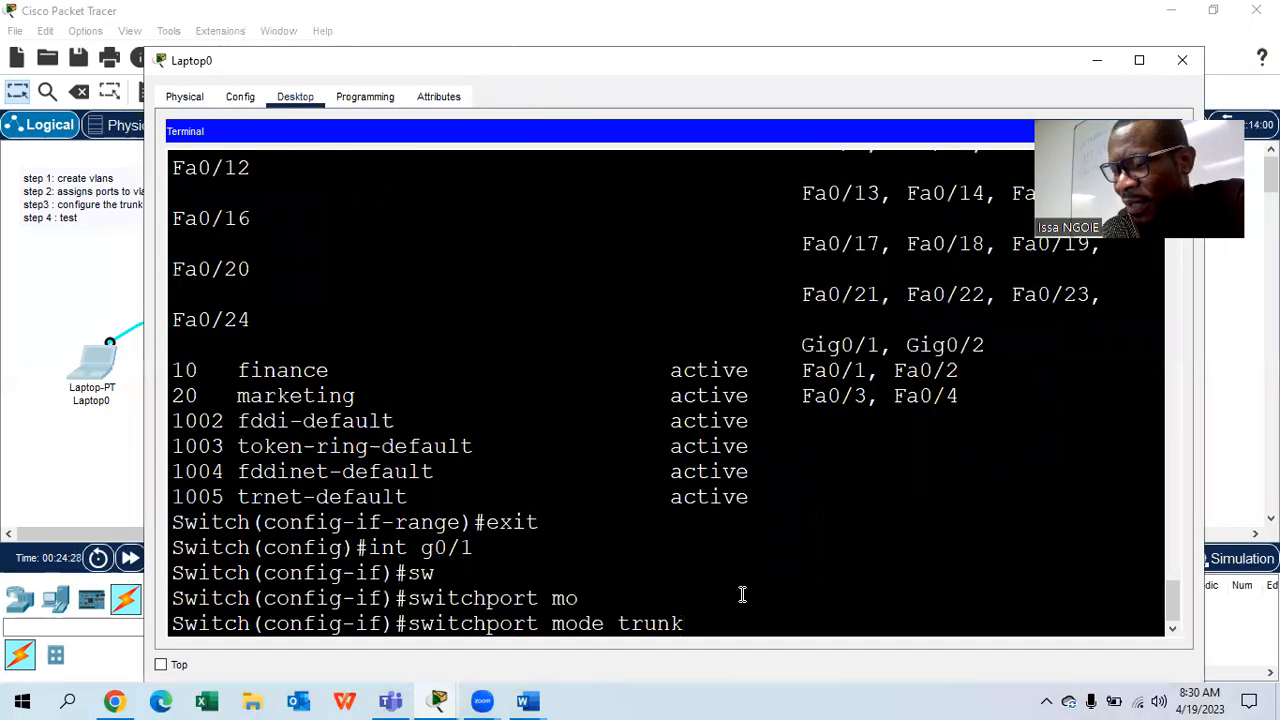
pyautogui.press('Return')
pyautogui.write('exit')
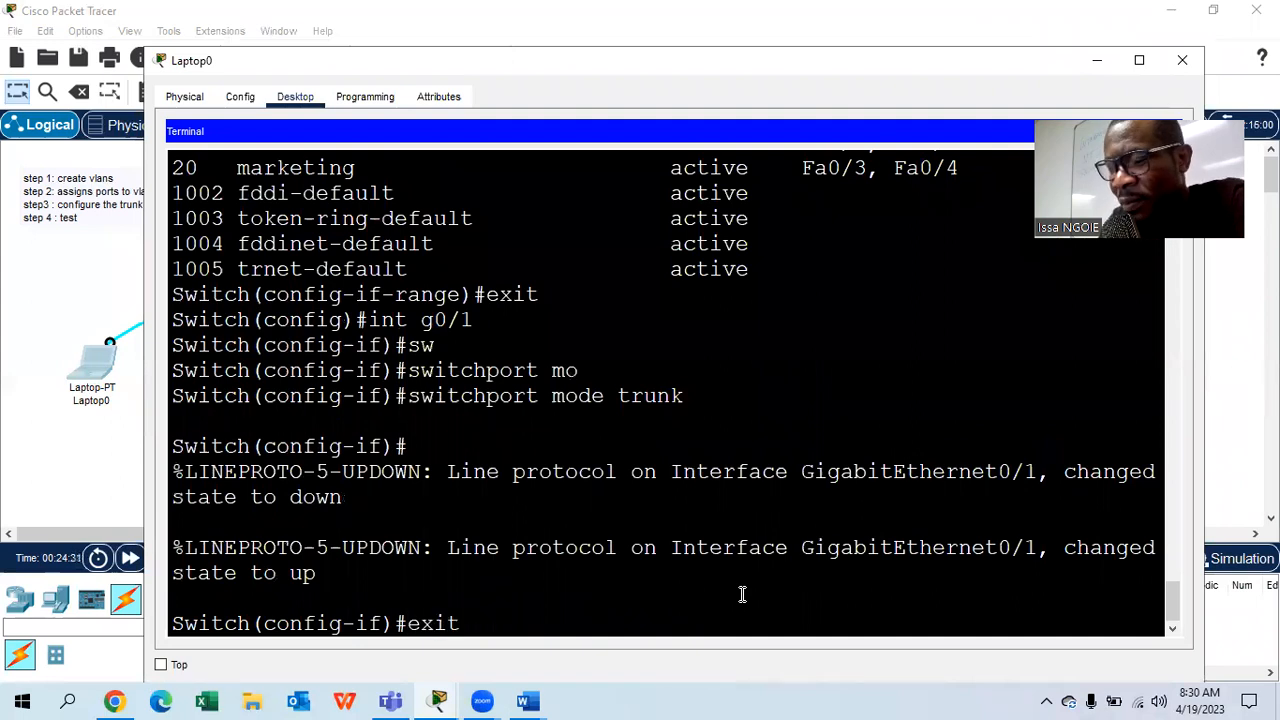
pyautogui.press('Return')
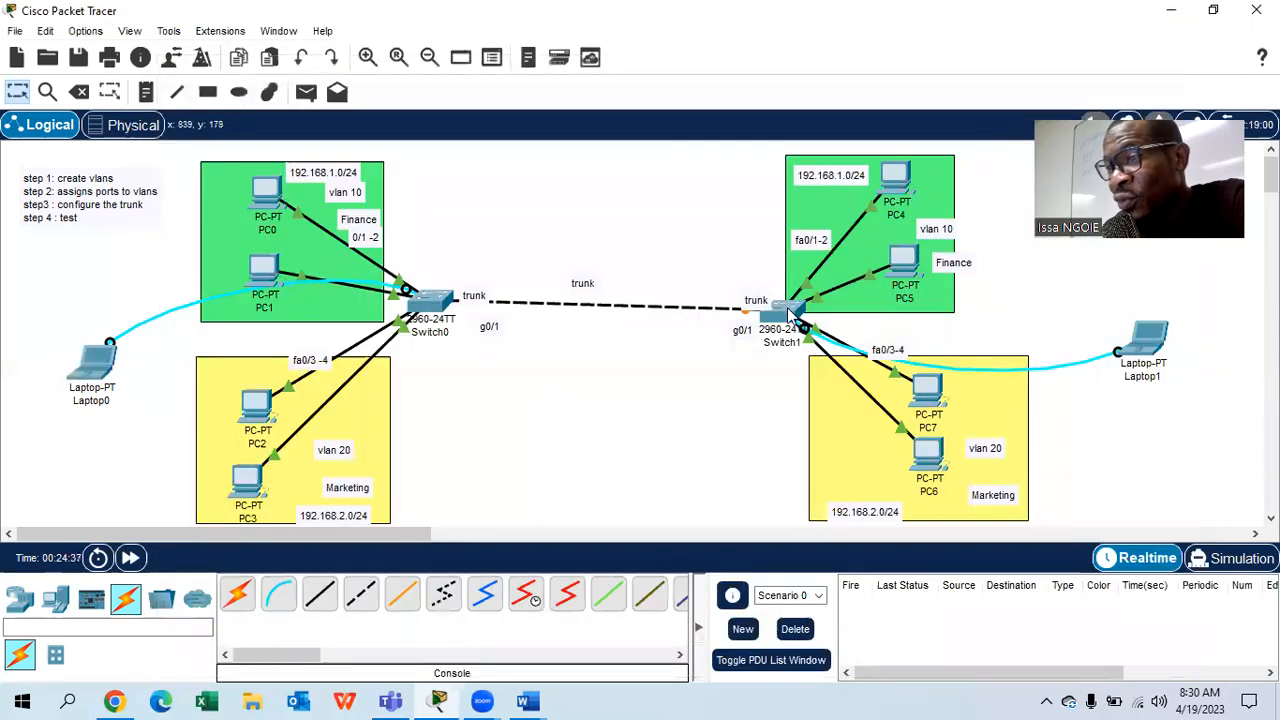
# - Open Laptop1's console Terminal with default settings and resize its window
pyautogui.click(1150, 340)
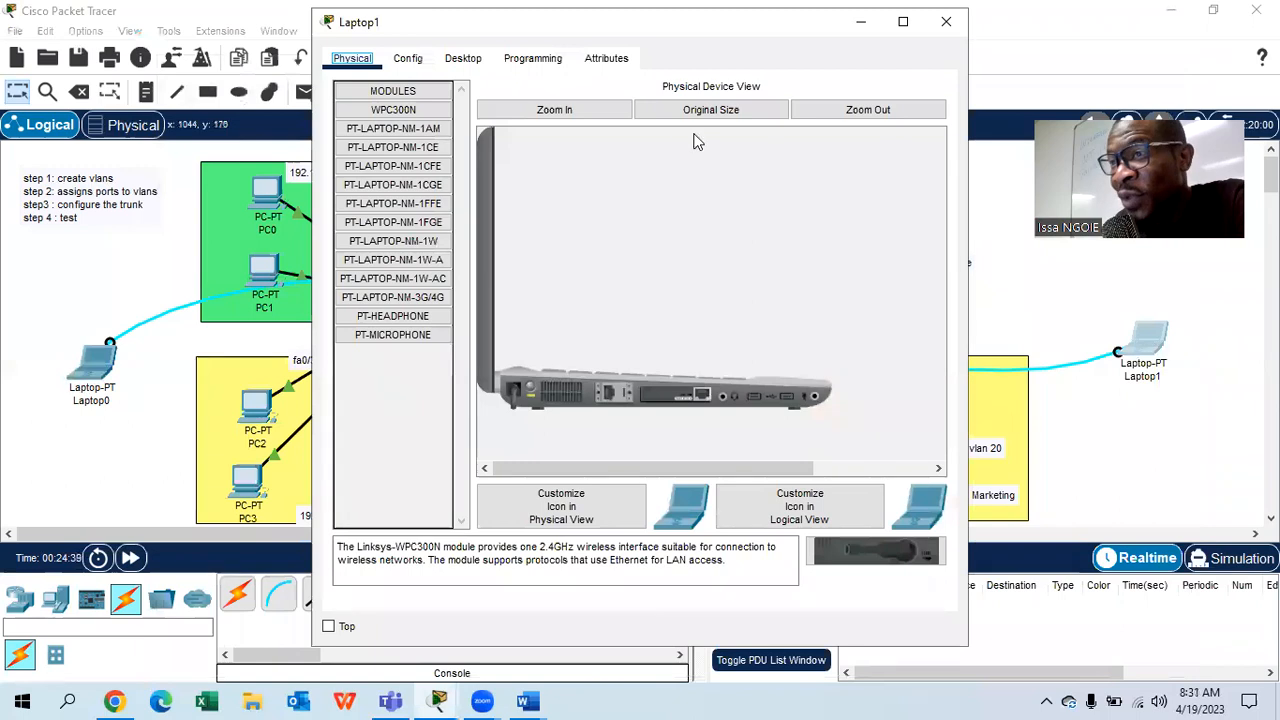
pyautogui.click(463, 58)
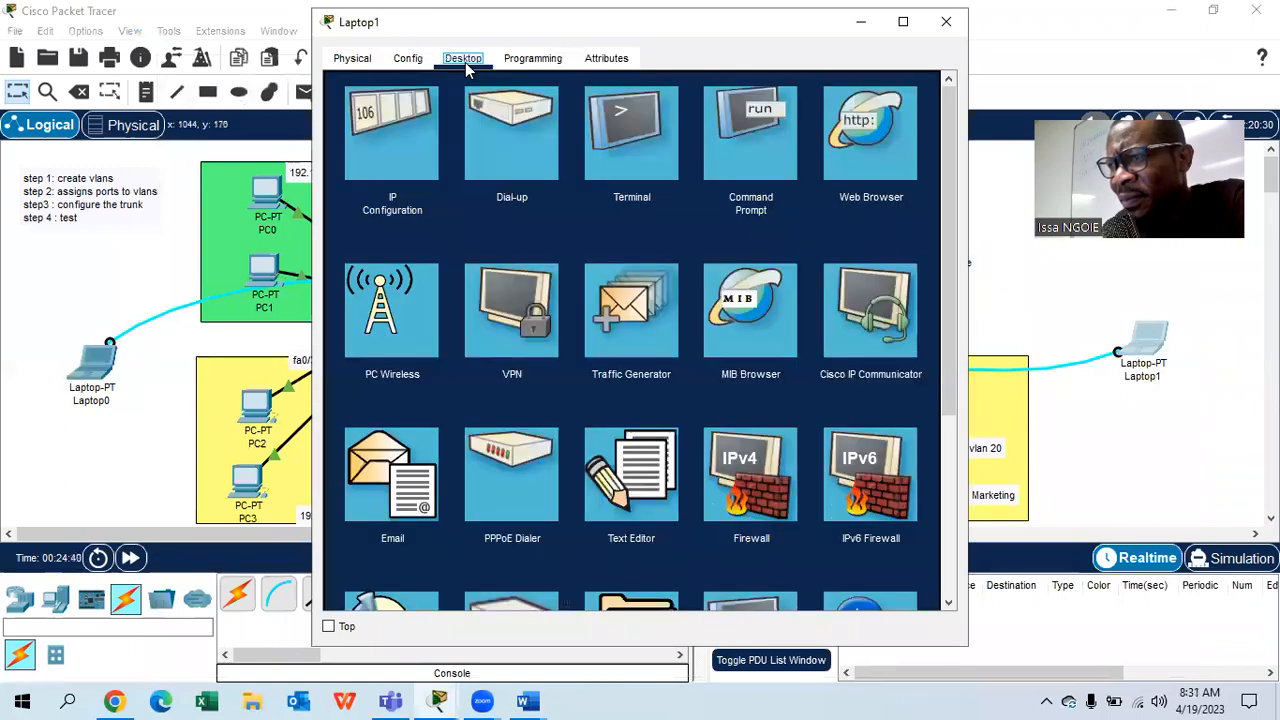
pyautogui.doubleClick(772, 35)
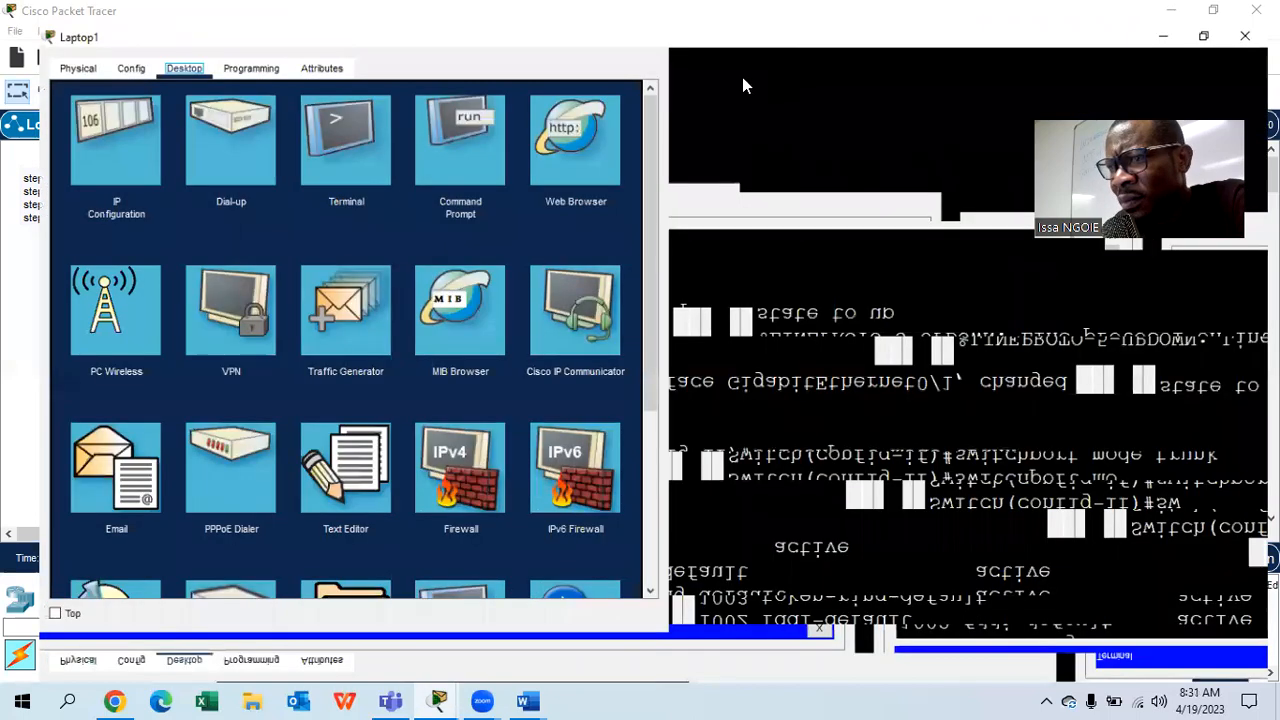
pyautogui.click(668, 137)
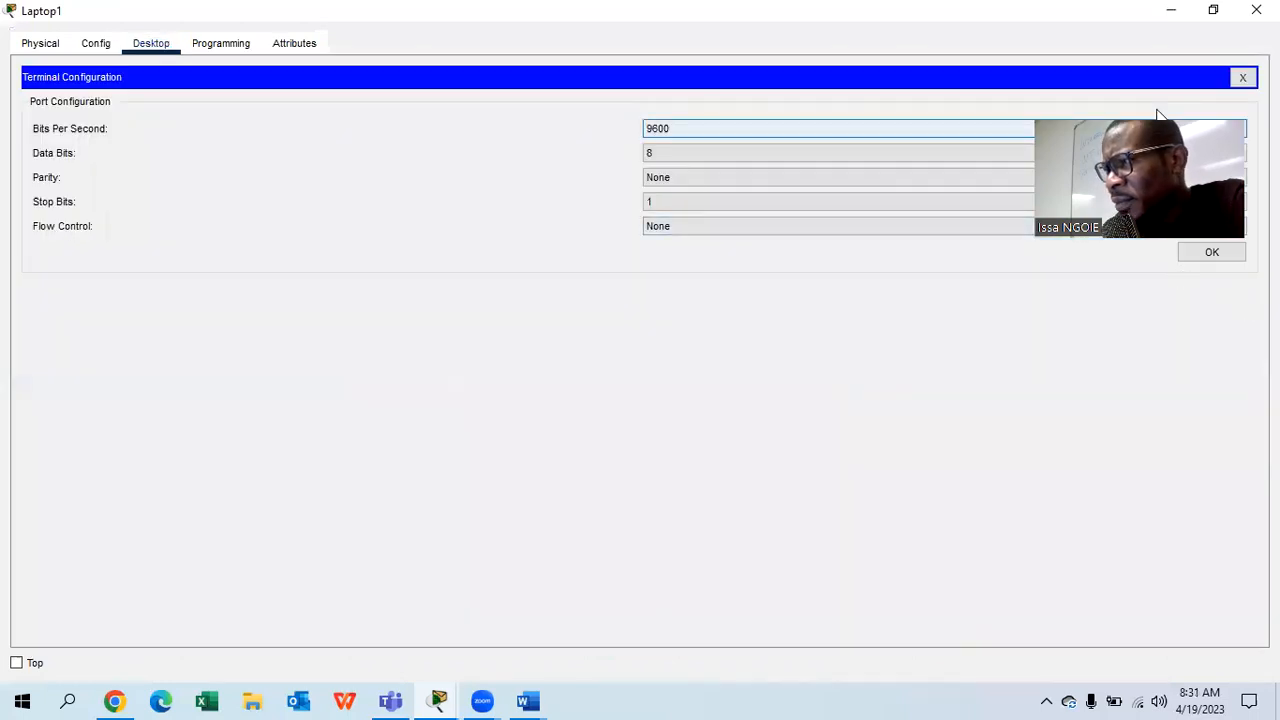
pyautogui.click(1212, 253)
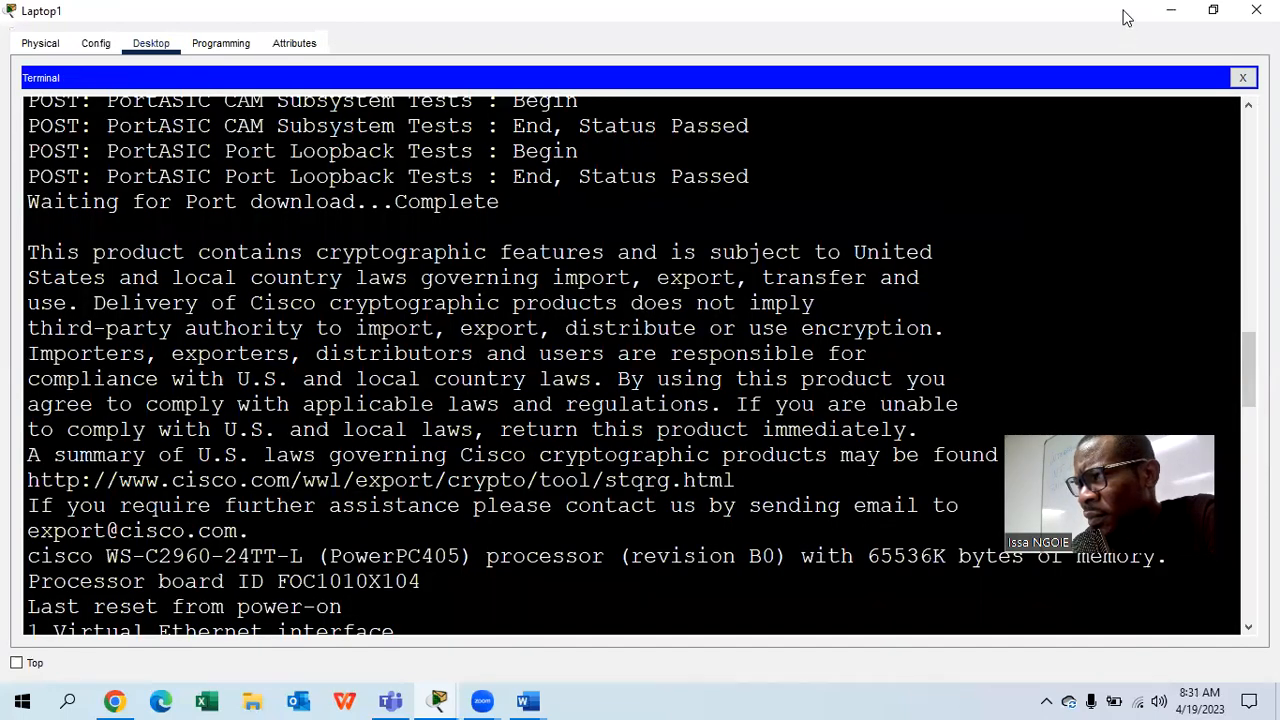
pyautogui.click(1213, 10)
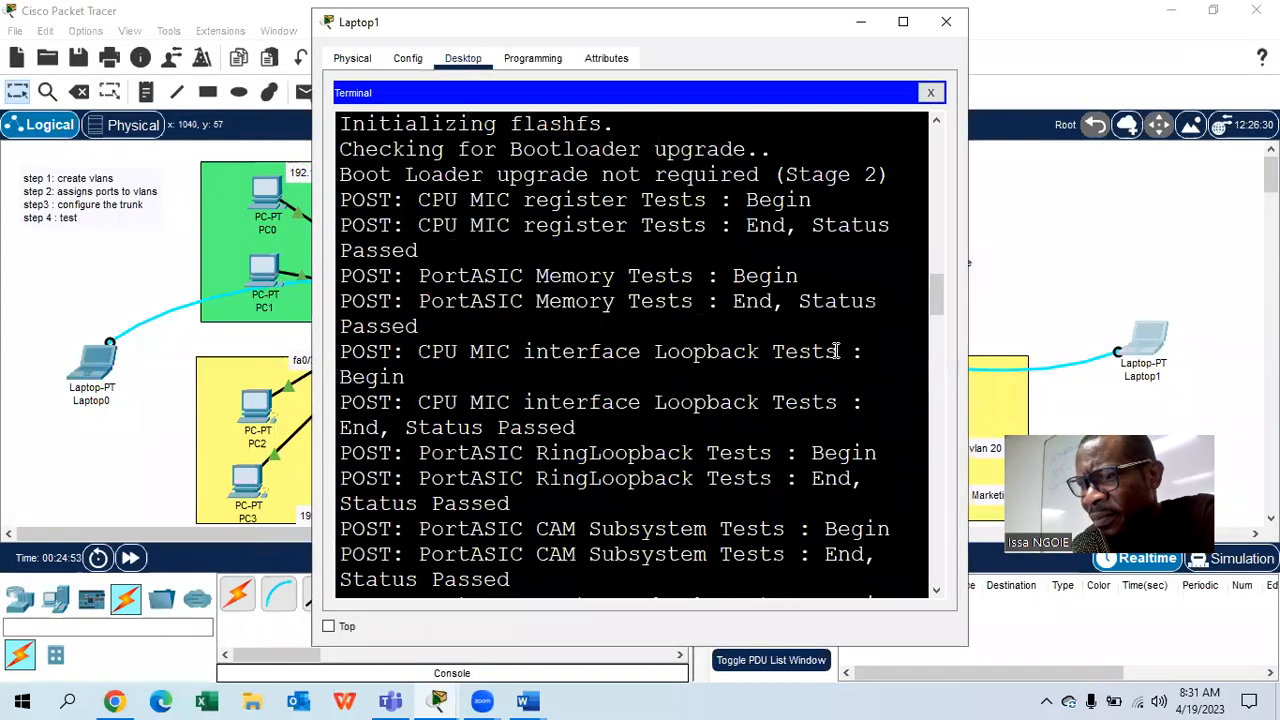
pyautogui.moveTo(968, 235); pyautogui.dragTo(1208, 240)
# - Wake Switch1's console, run enable, then conf t to reach global configuration
pyautogui.scroll(-10, 815, 327)
pyautogui.press('Return')
pyautogui.press('Return')
pyautogui.press('Return')
pyautogui.press('Return')
pyautogui.write('en')
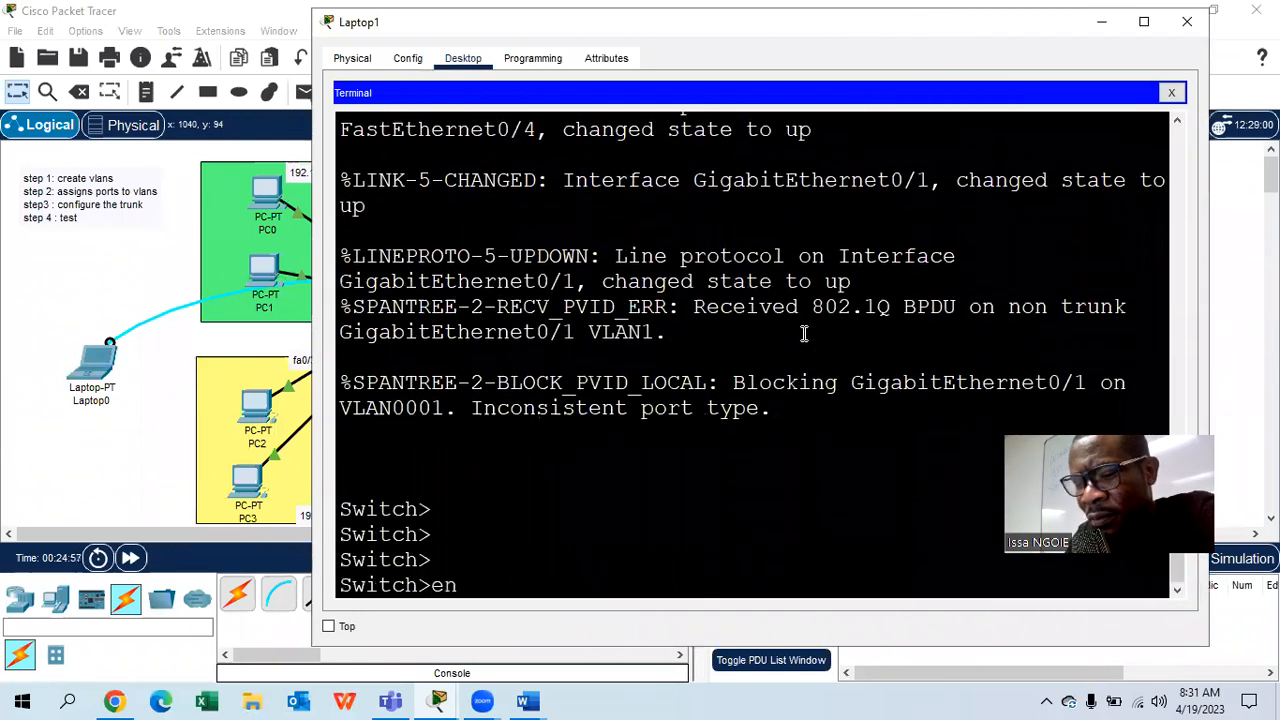
pyautogui.press('Tab')
pyautogui.press('Return')
pyautogui.write('co')
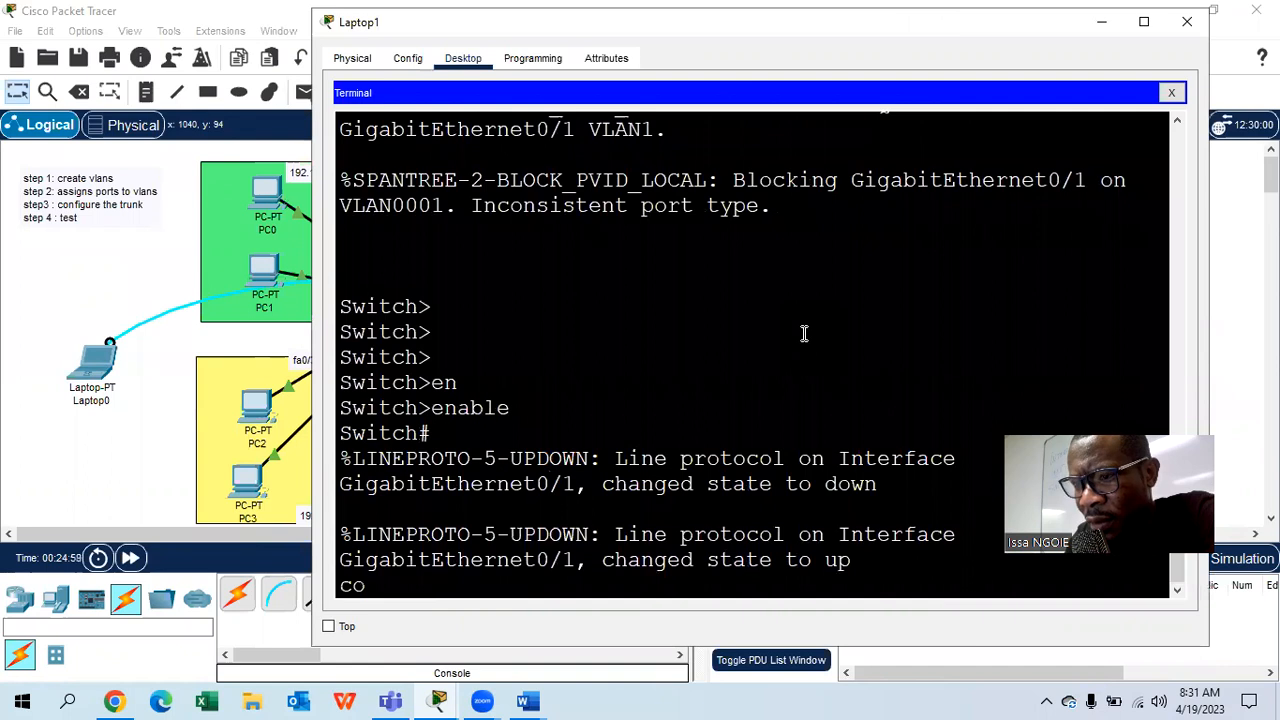
pyautogui.press('Return')
pyautogui.write('co')
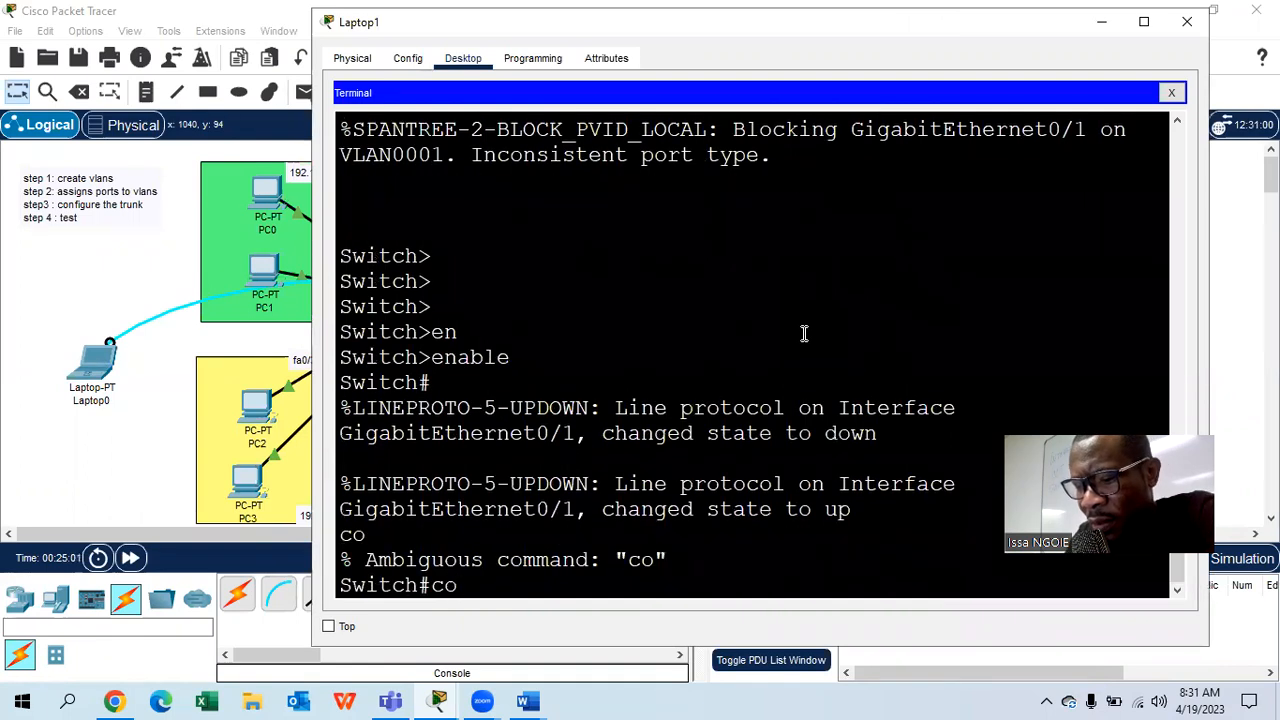
pyautogui.write('nf t')
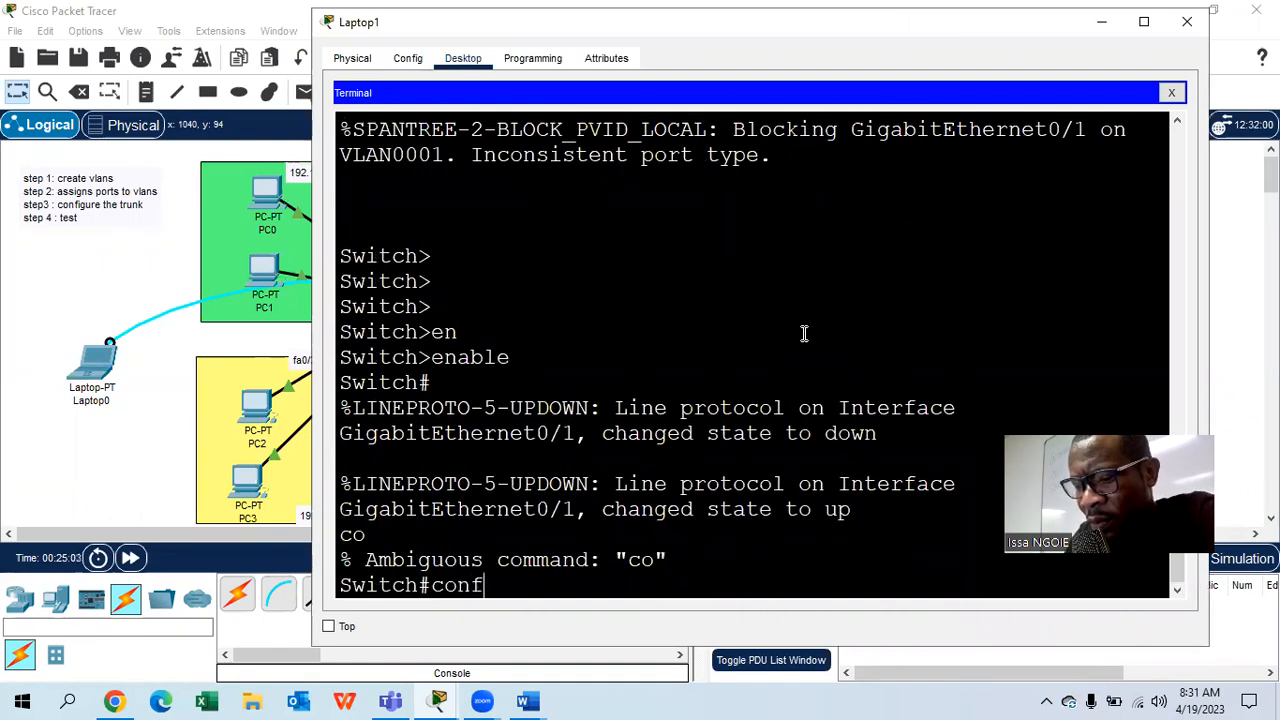
pyautogui.press('Return')
pyautogui.press('Return')
pyautogui.write('int')
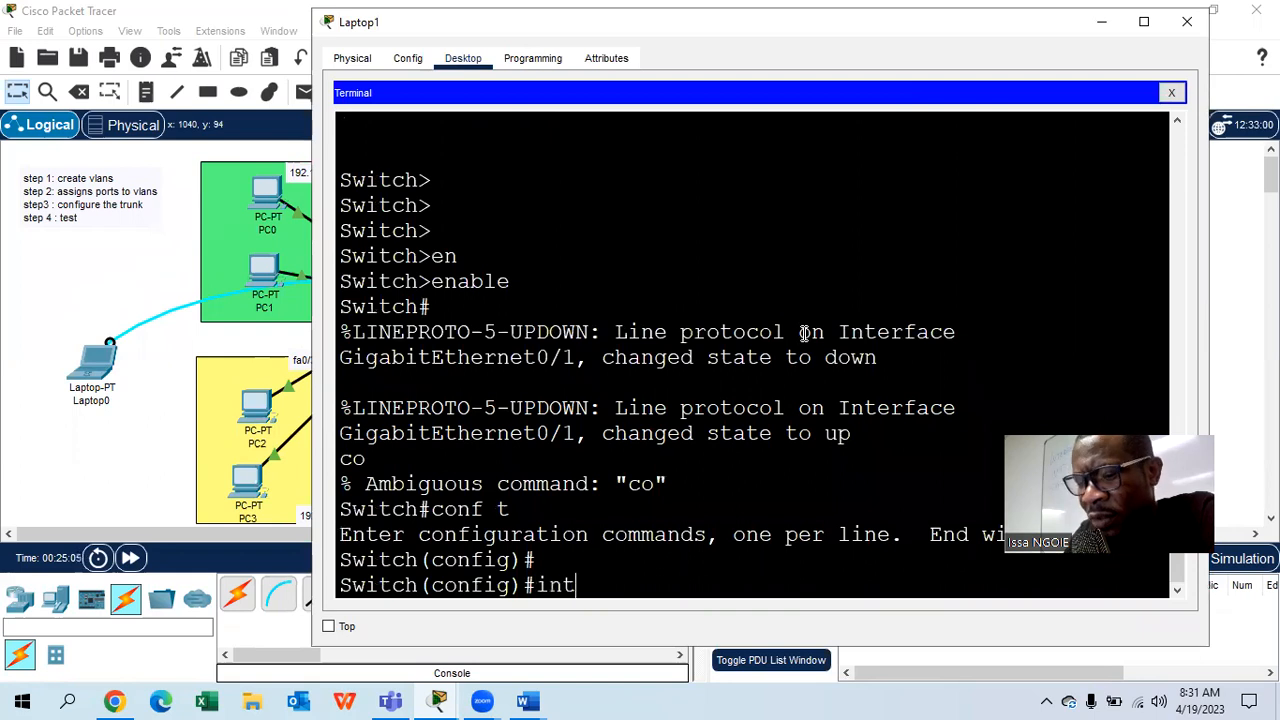
pyautogui.write(' ra')
pyautogui.press('Tab')
# - Select Switch1 ports fa0/1–2 and make them access ports
pyautogui.write('fa0/1')
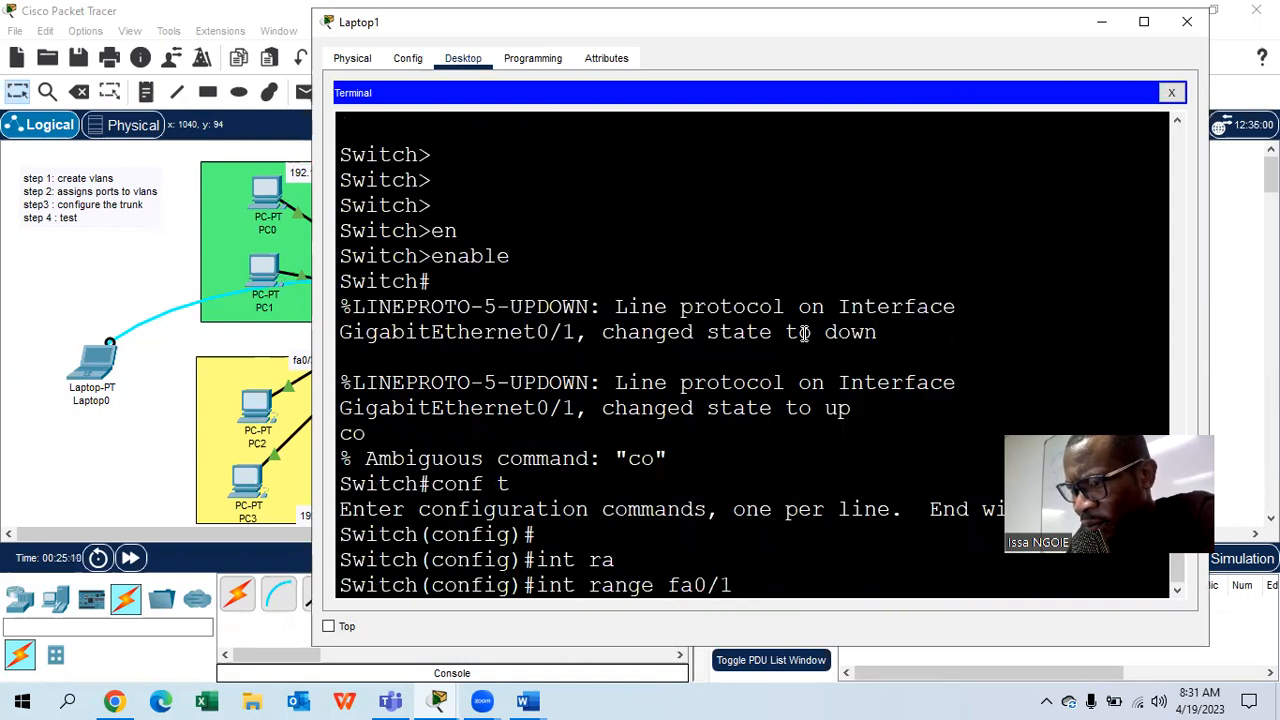
pyautogui.write(' 2 - 2')
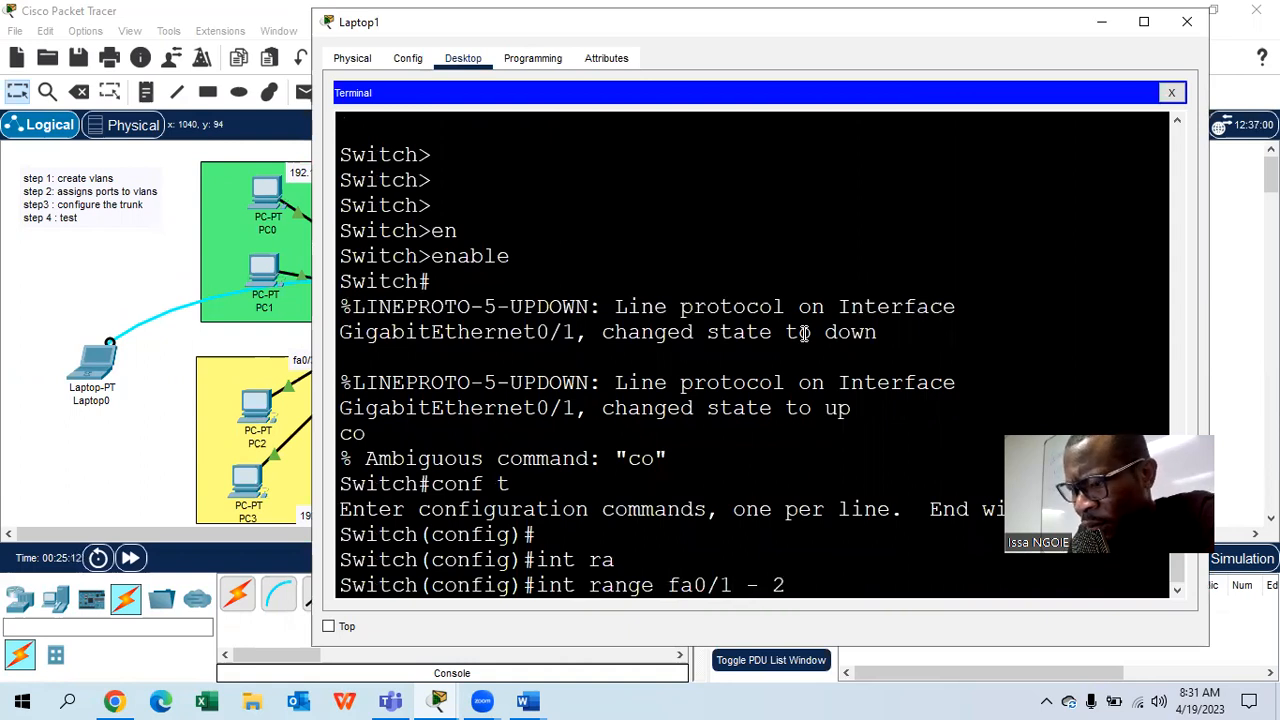
pyautogui.press('Return')
pyautogui.write('sw')
pyautogui.press('Tab')
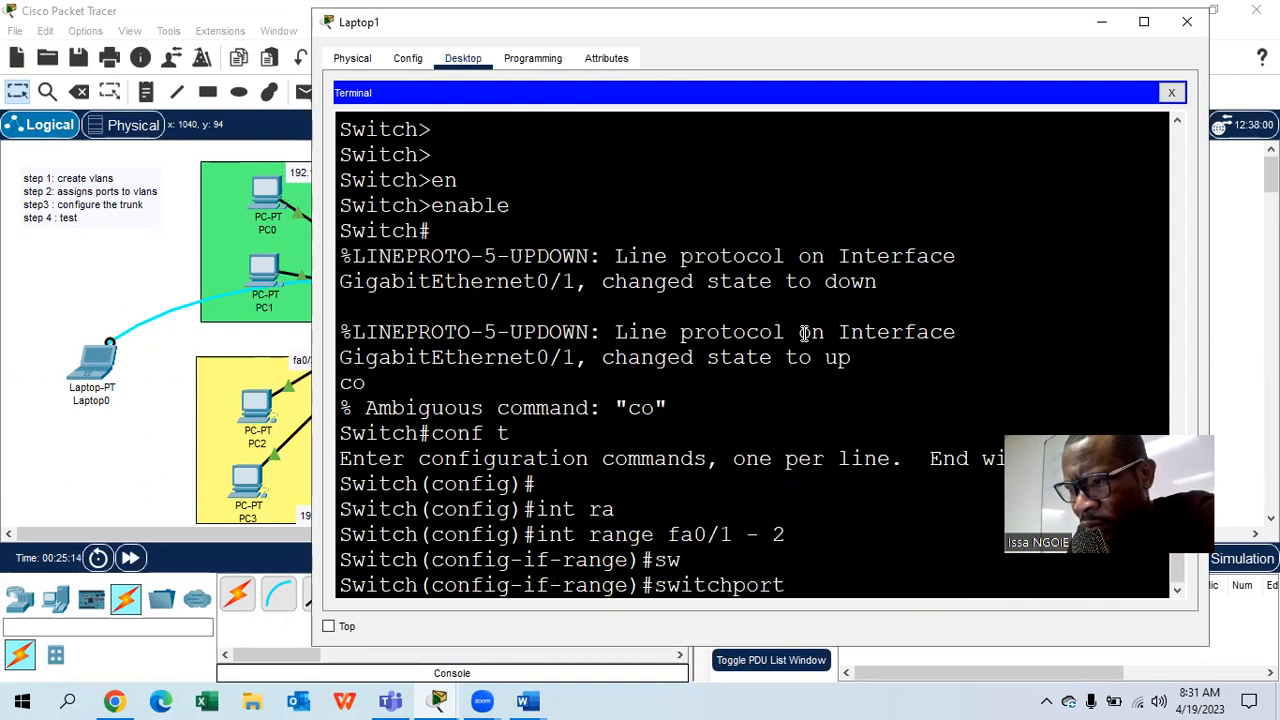
pyautogui.write('m')
pyautogui.press('Tab')
pyautogui.write('ac')
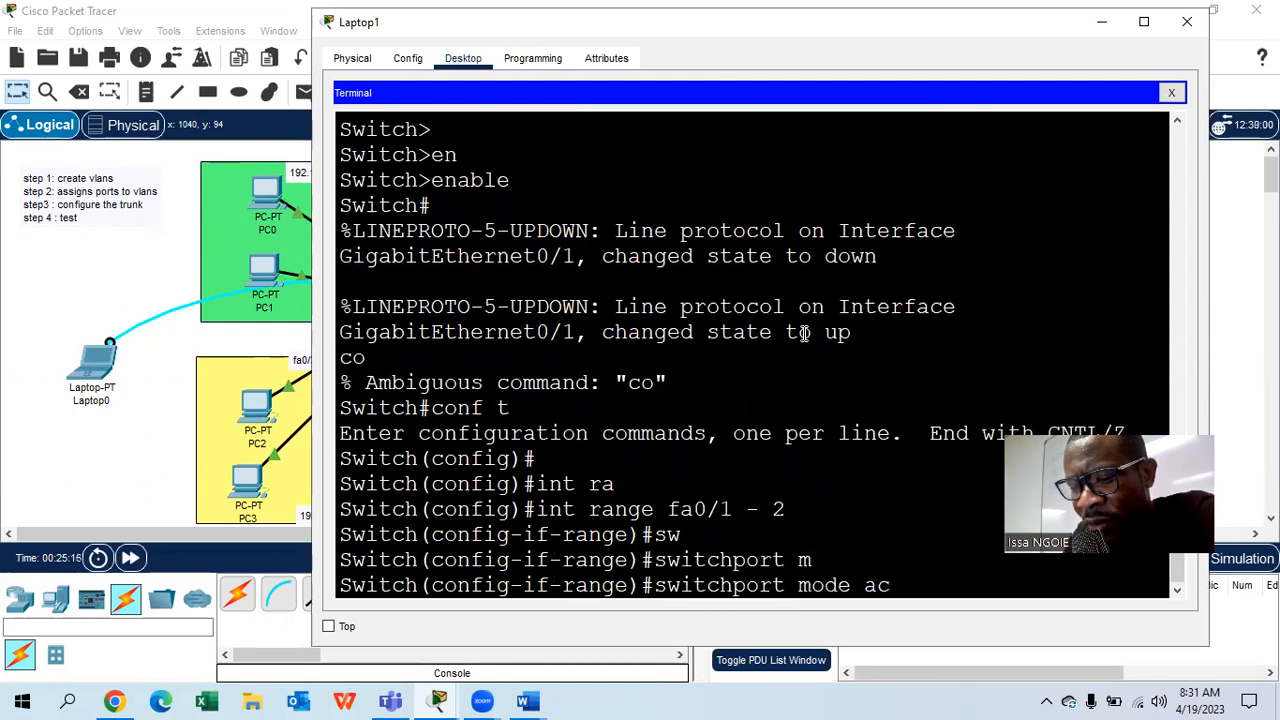
pyautogui.press('Tab')
pyautogui.press('Return')
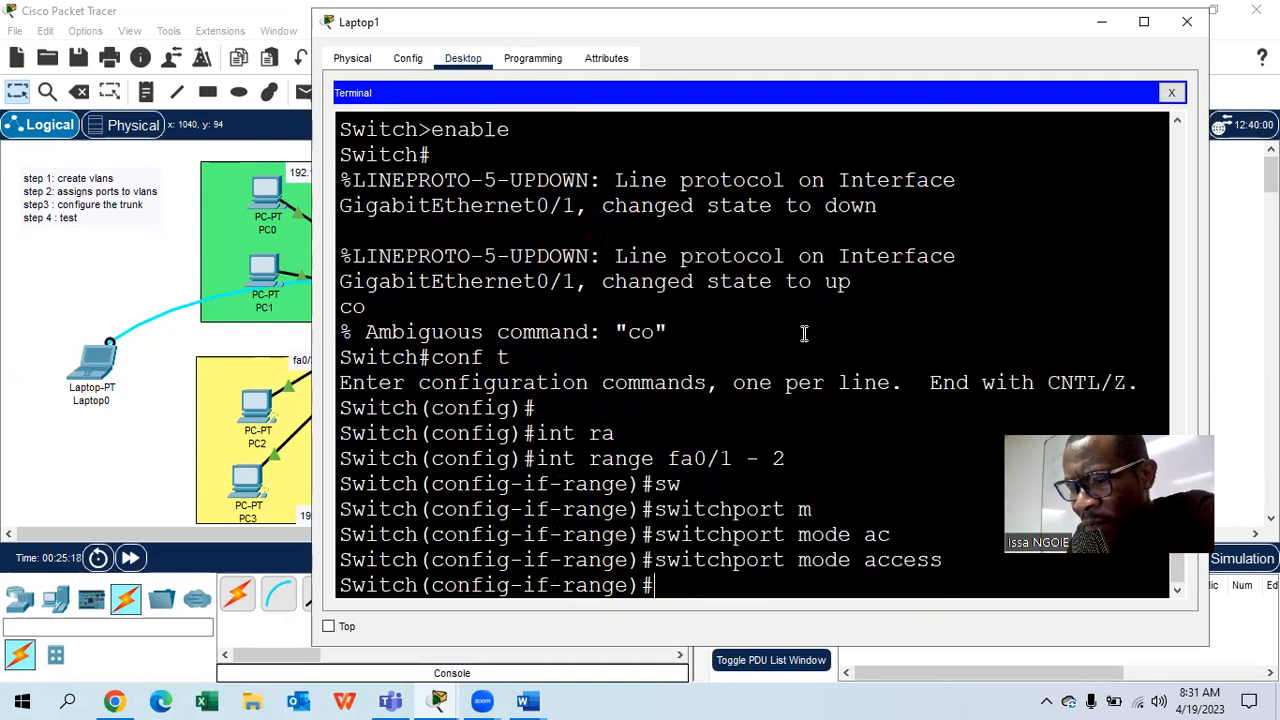
# - Assign ports fa0/1–2 to access VLAN 10
pyautogui.write('sw')
pyautogui.press('Tab')
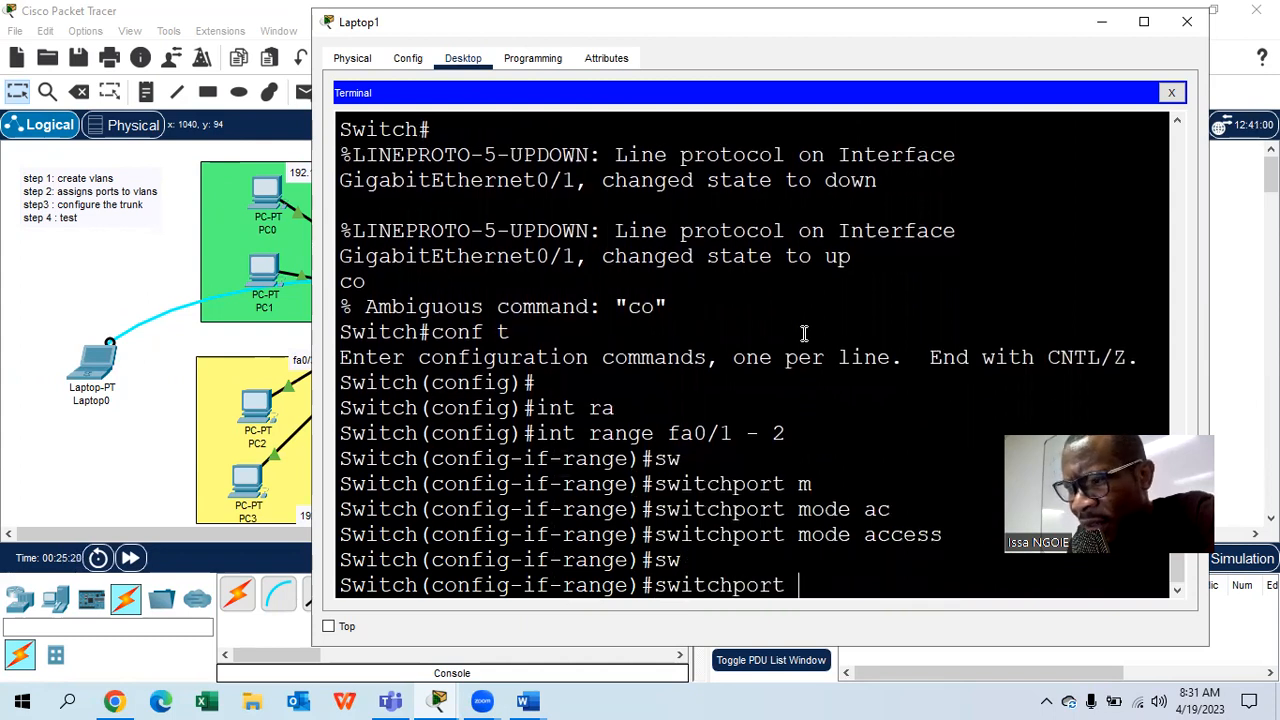
pyautogui.write('a')
pyautogui.press('Tab')
pyautogui.write('vl')
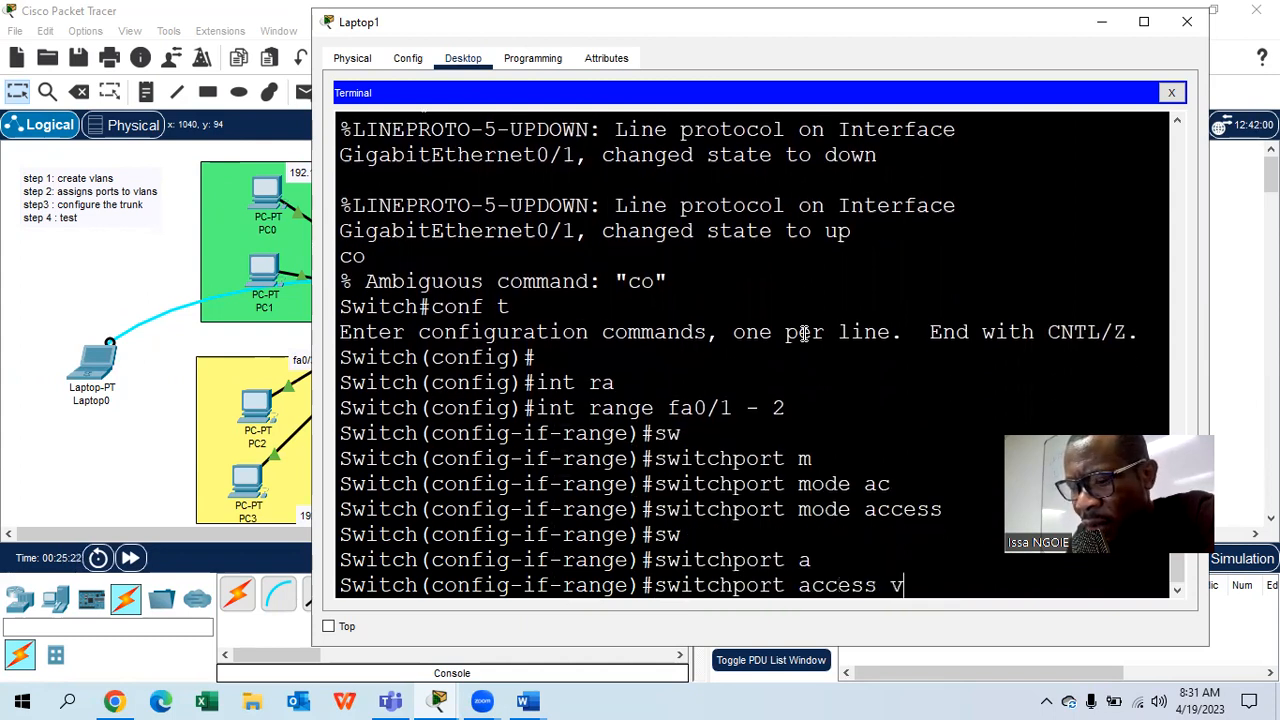
pyautogui.press('Tab')
pyautogui.write('10')
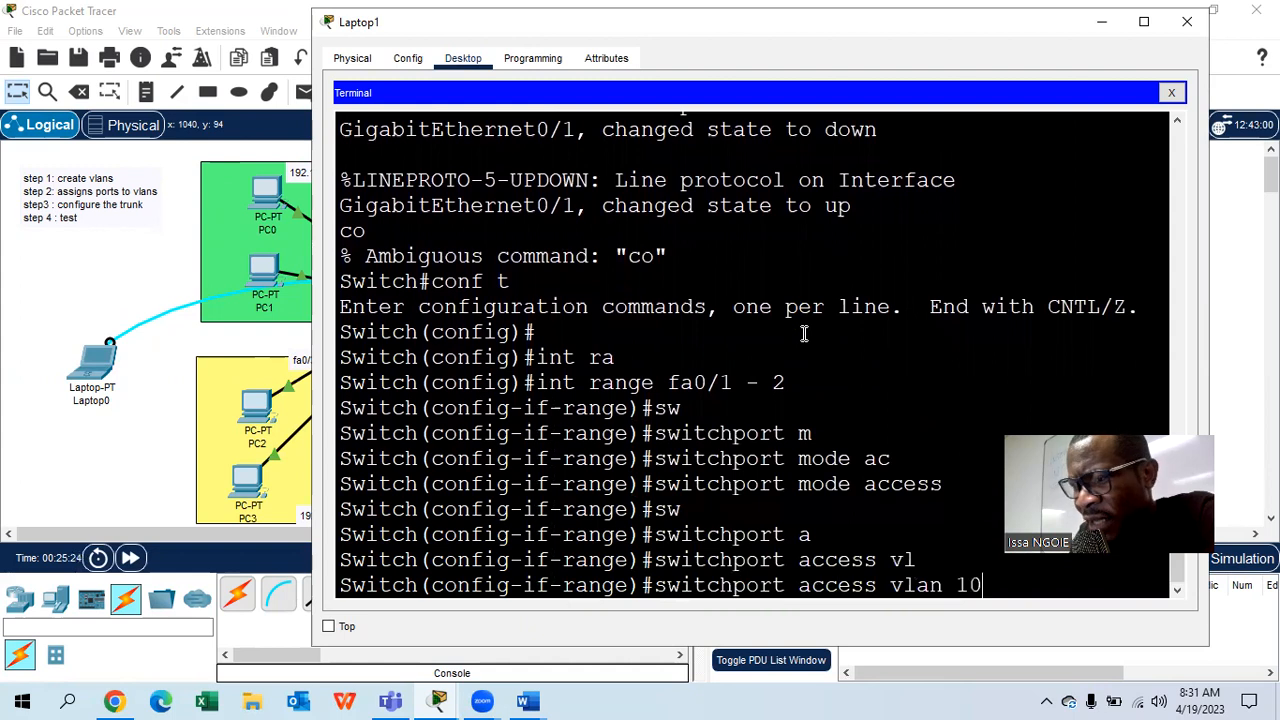
pyautogui.press('Return')
# - Exit the interface range and begin the 'vlan 10' command
pyautogui.write('e)#e')
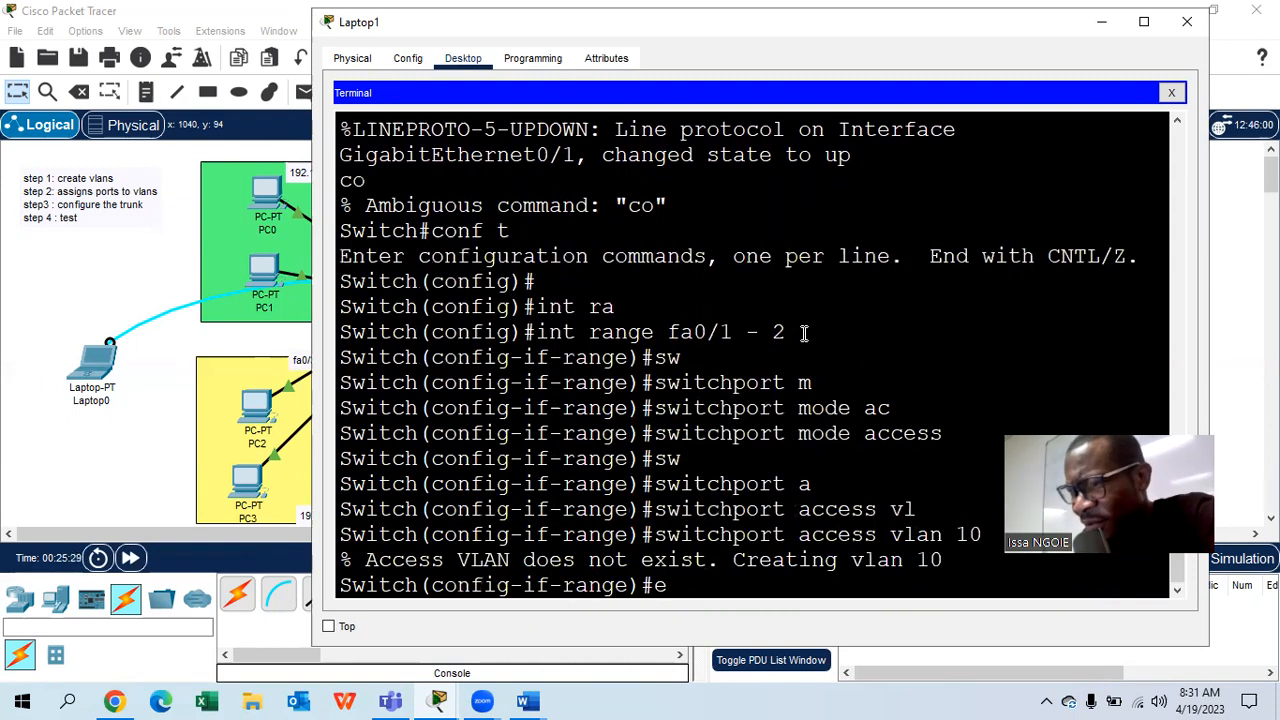
pyautogui.scroll(-1, 805, 332)
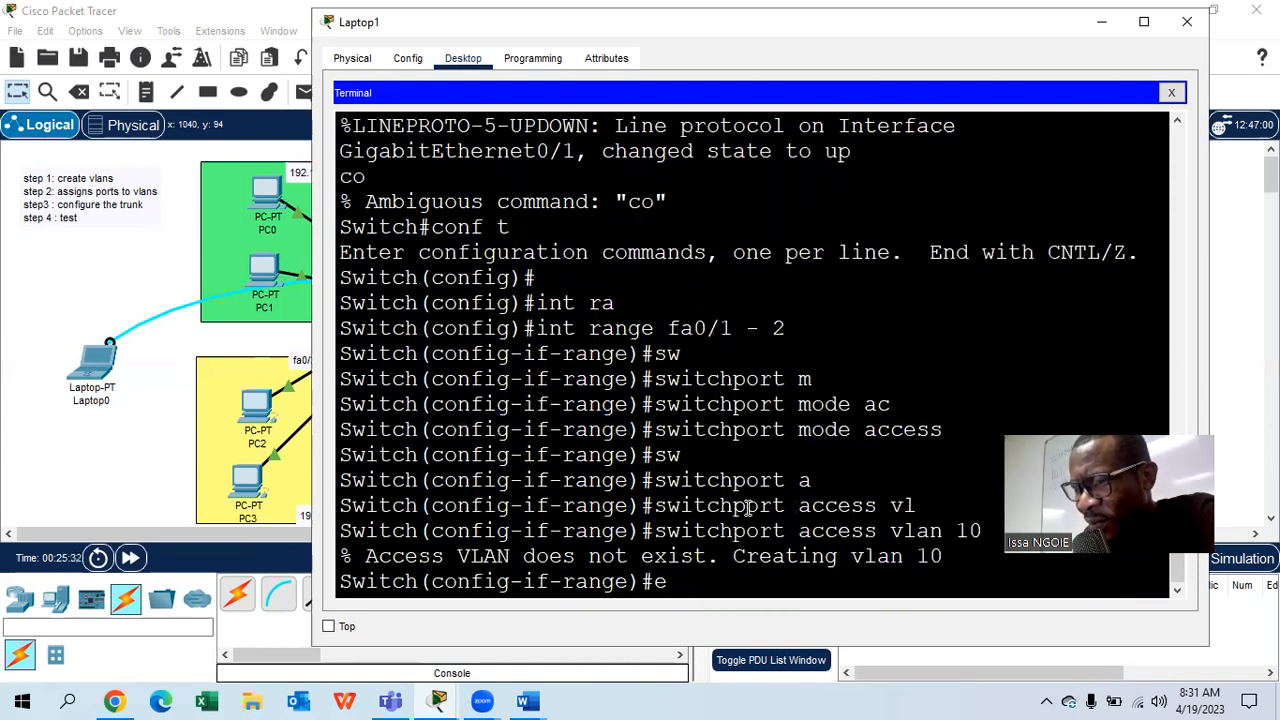
pyautogui.write('xit')
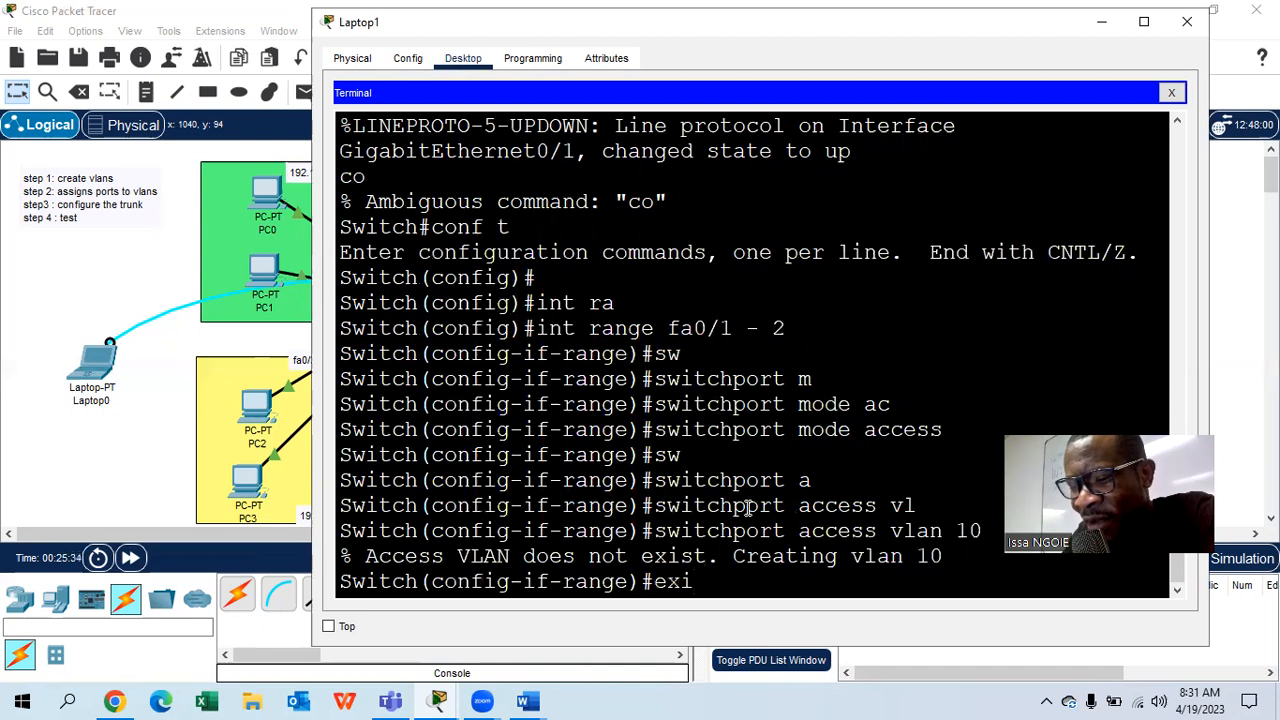
pyautogui.press('Return')
pyautogui.press('Return')
pyautogui.write('vlan 10')
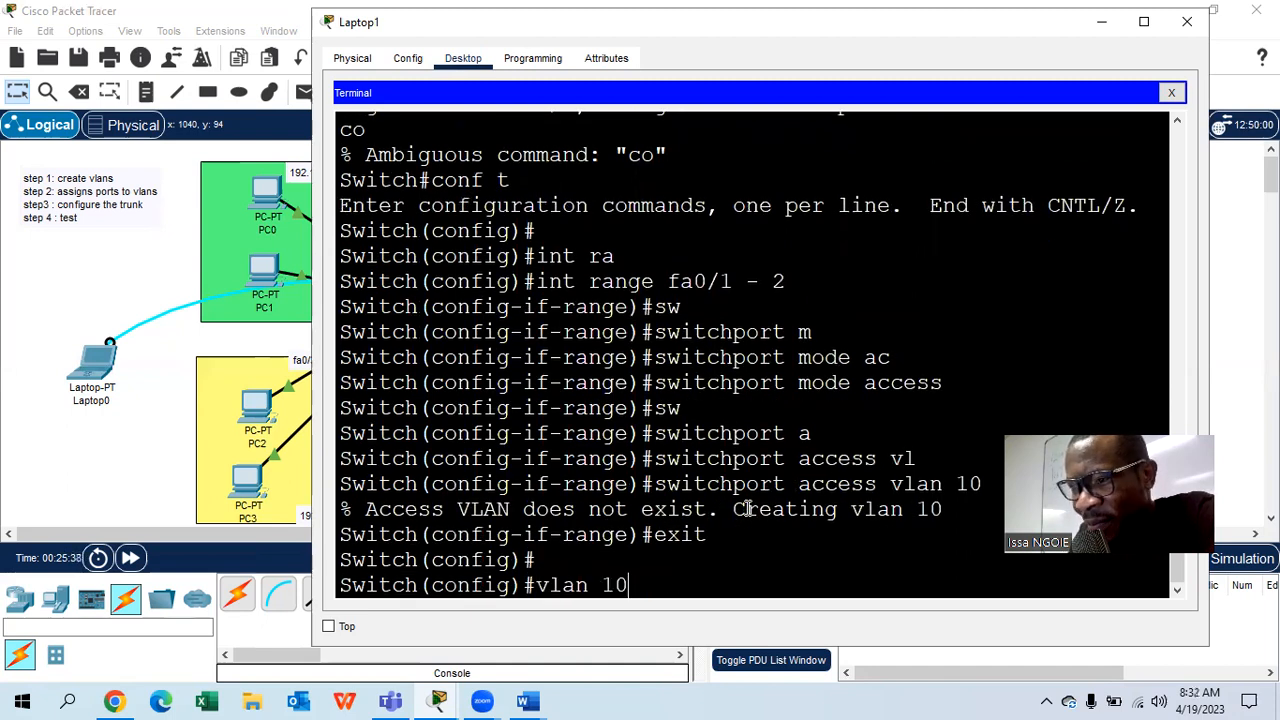
# - Name VLAN 10 'finance' and VLAN 20 'marketing' on Switch1
pyautogui.press('Return')
pyautogui.write('name ')
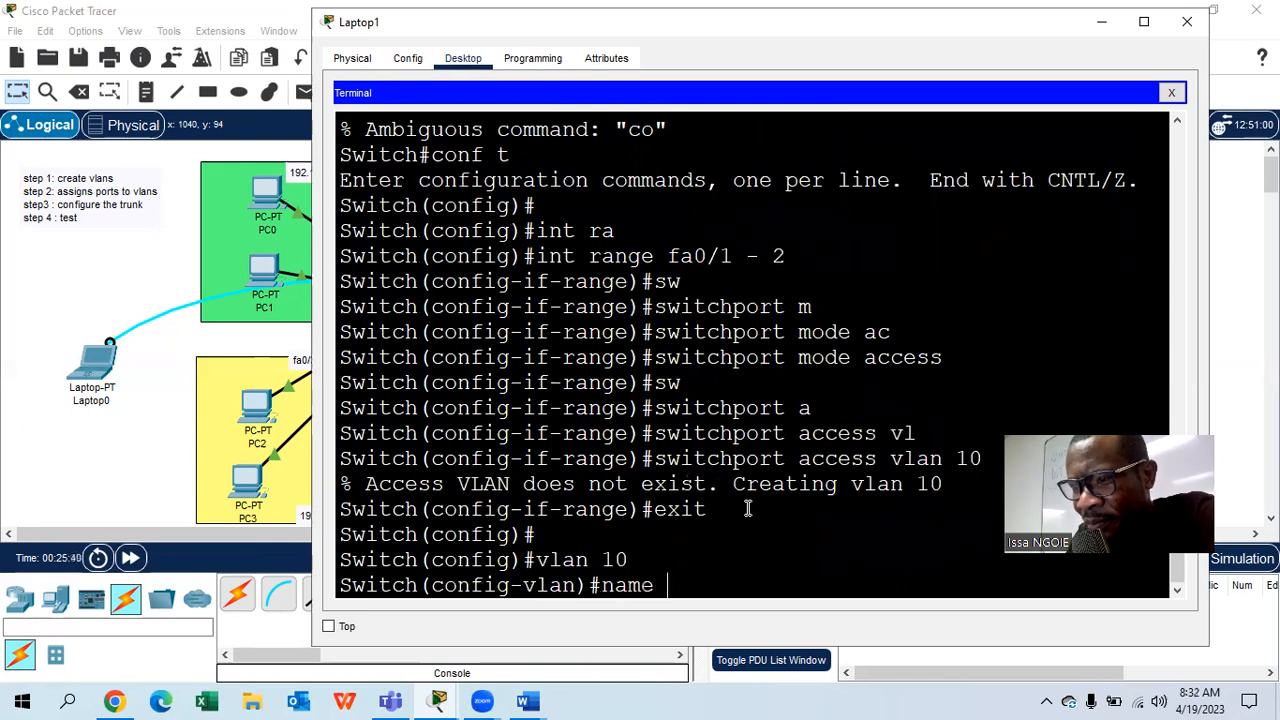
pyautogui.write('finance')
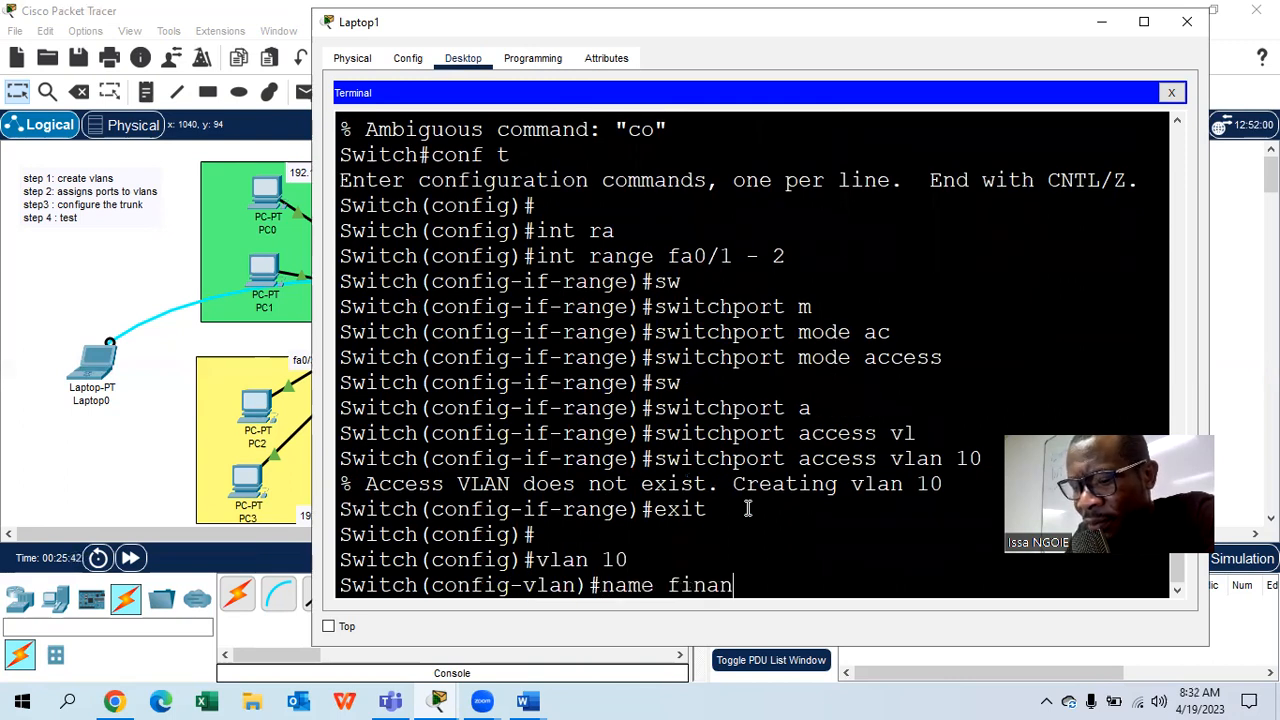
pyautogui.press('Return')
pyautogui.write('vlan 20')
pyautogui.press('Return')
pyautogui.write('name marketing')
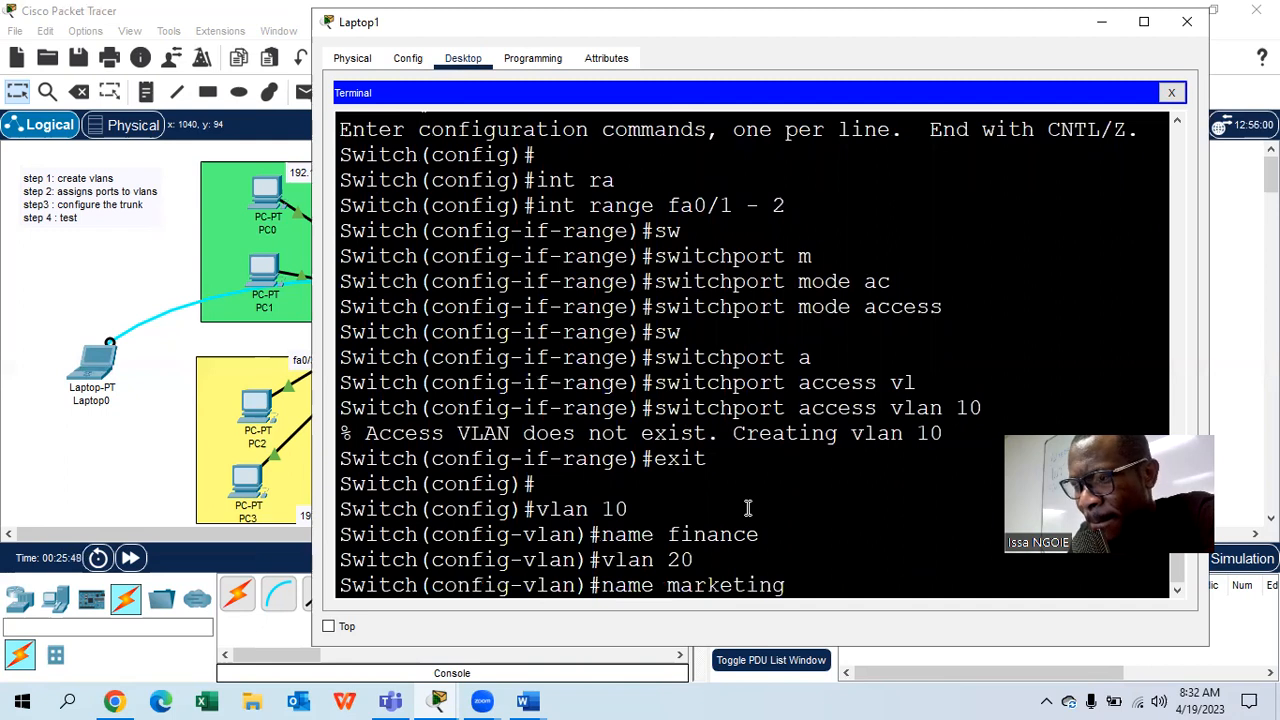
pyautogui.press('Return')
pyautogui.write('exit')
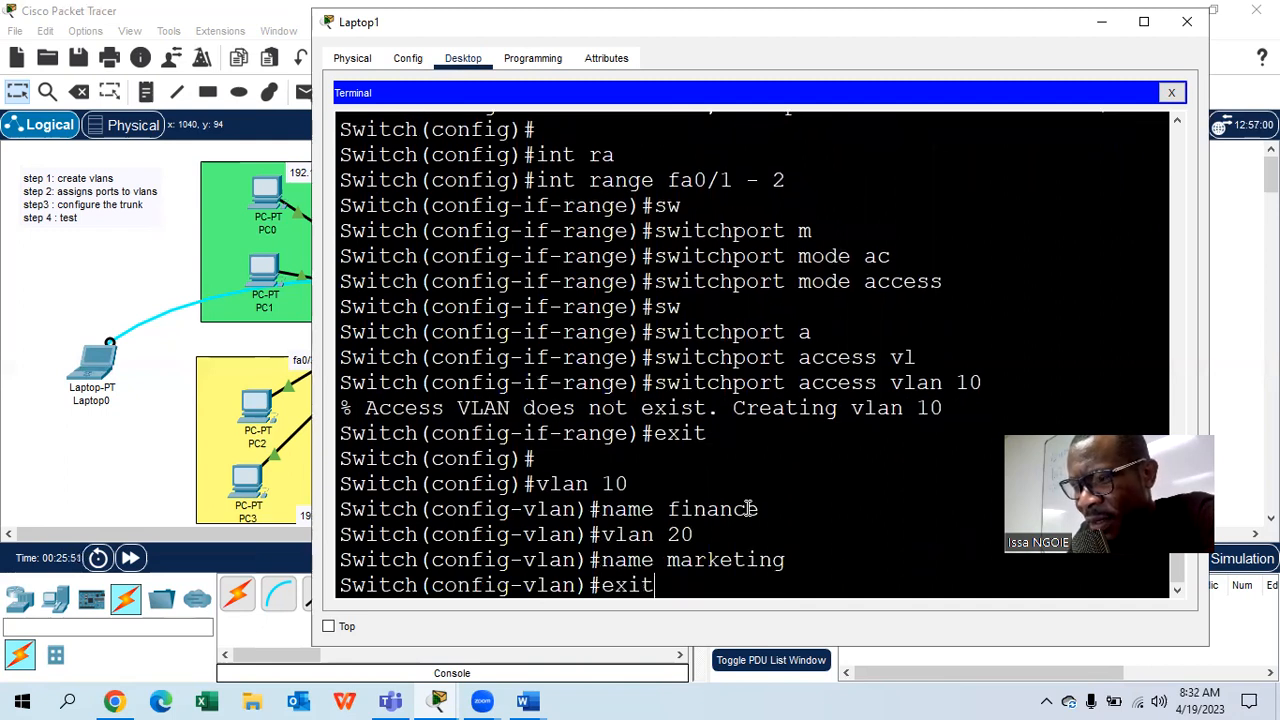
pyautogui.press('Return')
# - Select ports fa0/1 - 2 again and set them to access mode
pyautogui.write('int r')
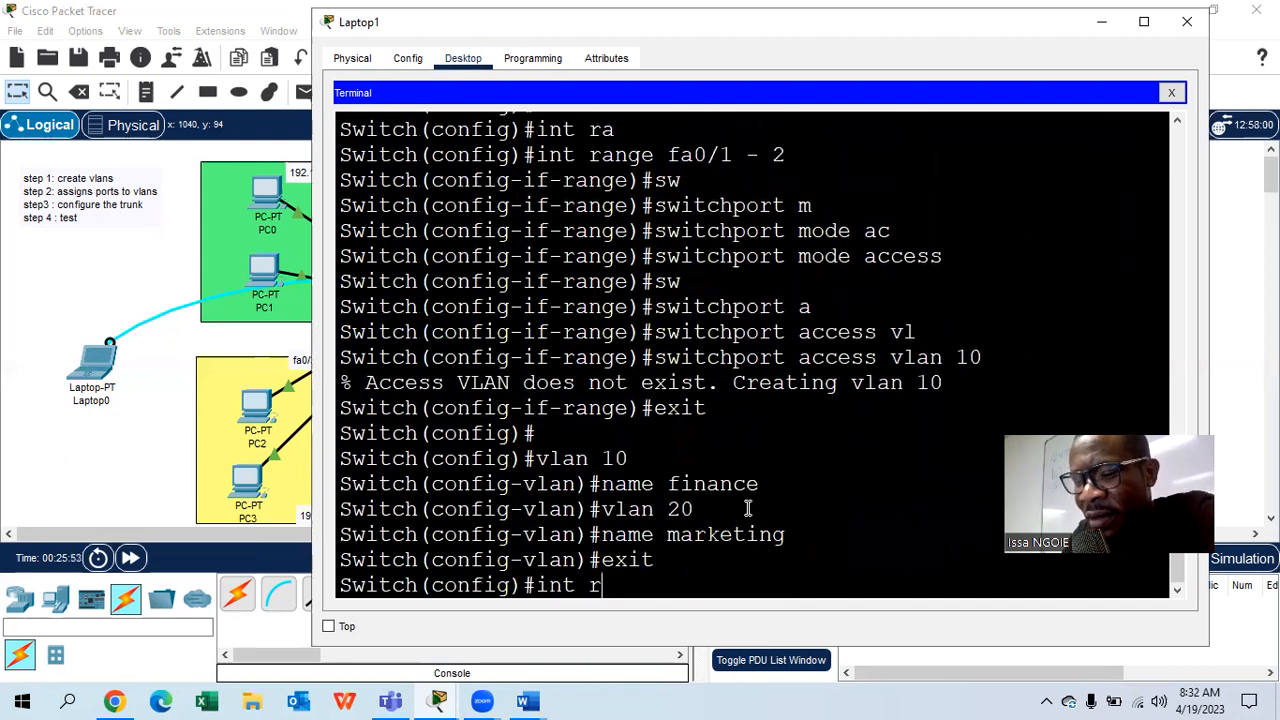
pyautogui.press('Tab')
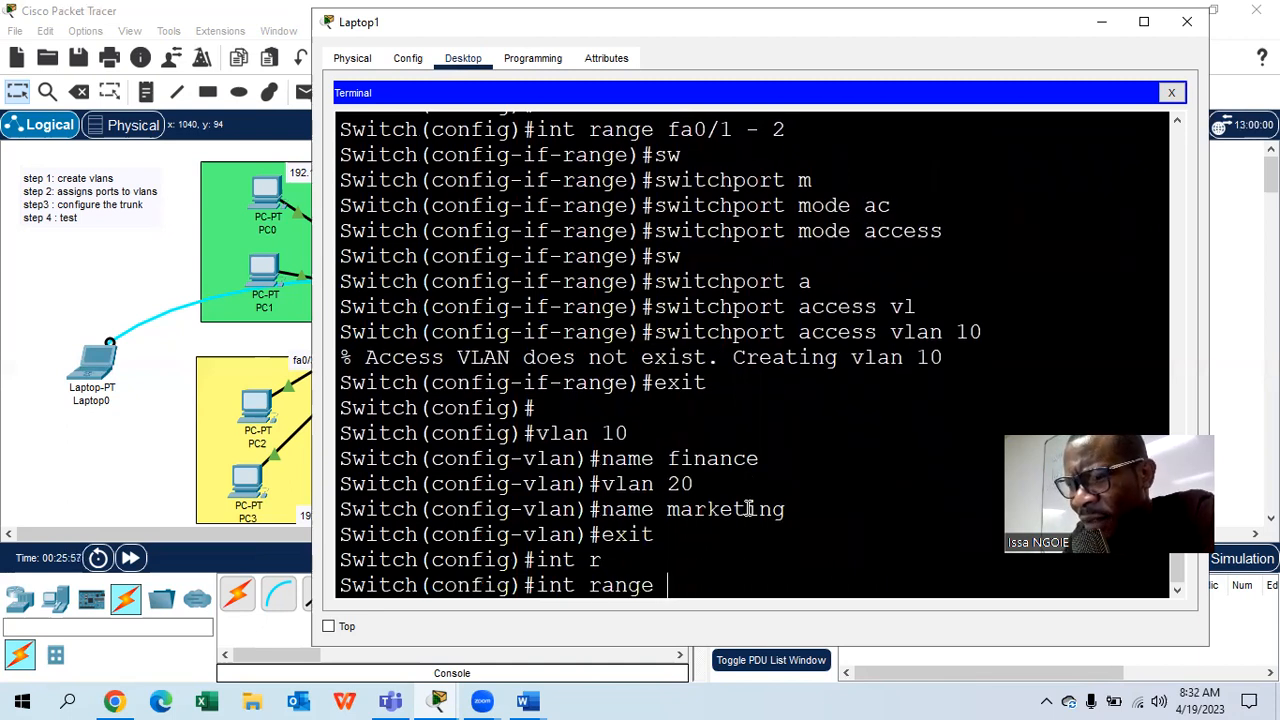
pyautogui.write('fa0/')
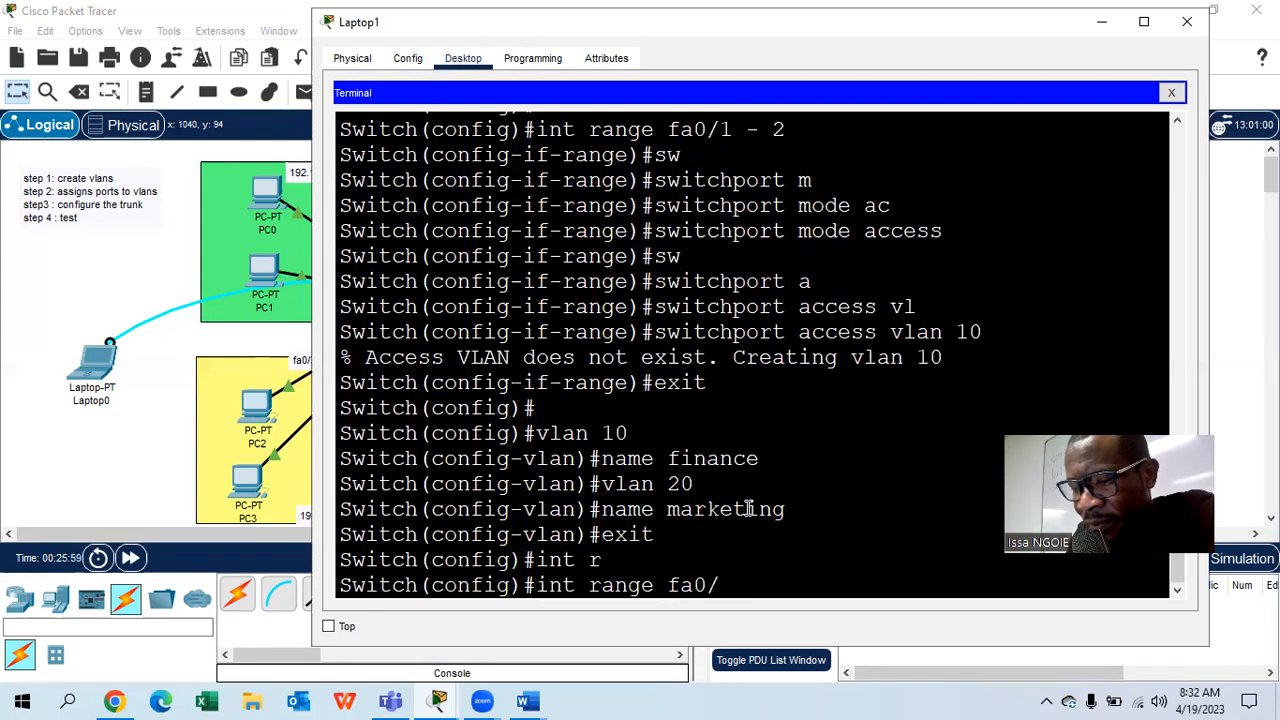
pyautogui.write('1 - 2')
pyautogui.press('Return')
pyautogui.write('sw')
pyautogui.press('Tab')
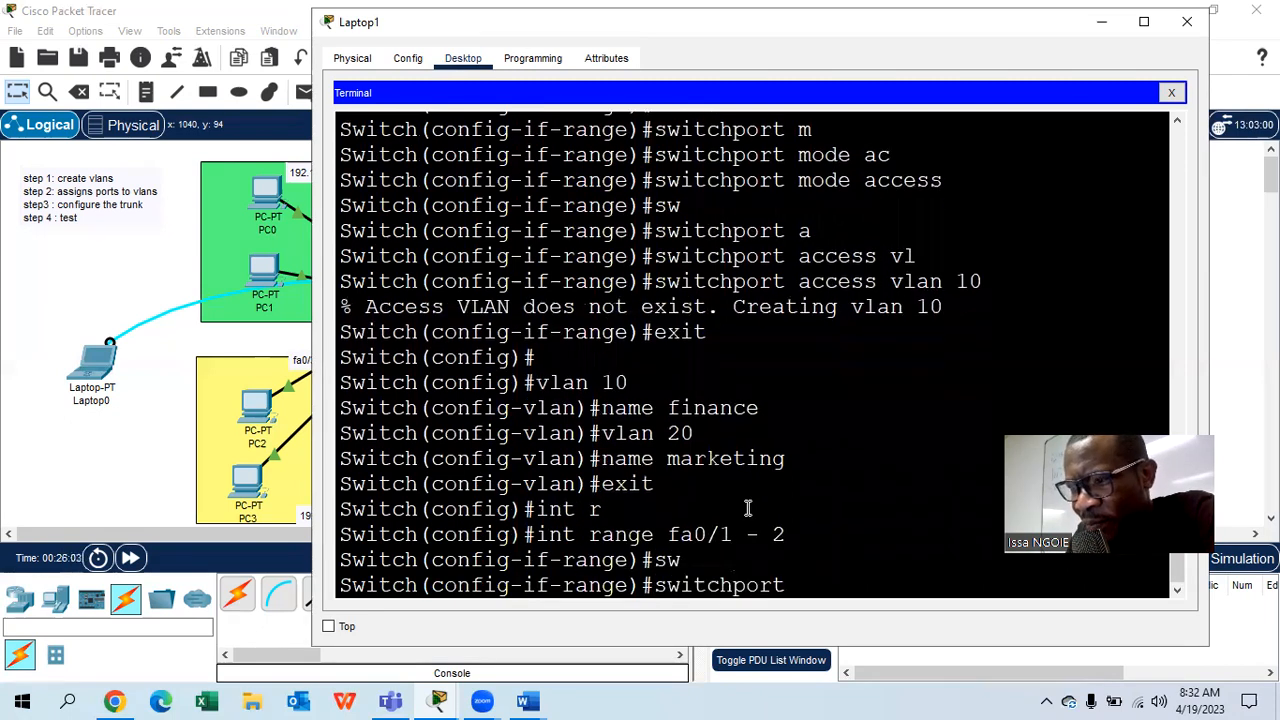
pyautogui.write('m')
pyautogui.press('Tab')
pyautogui.write('a')
pyautogui.press('Tab')
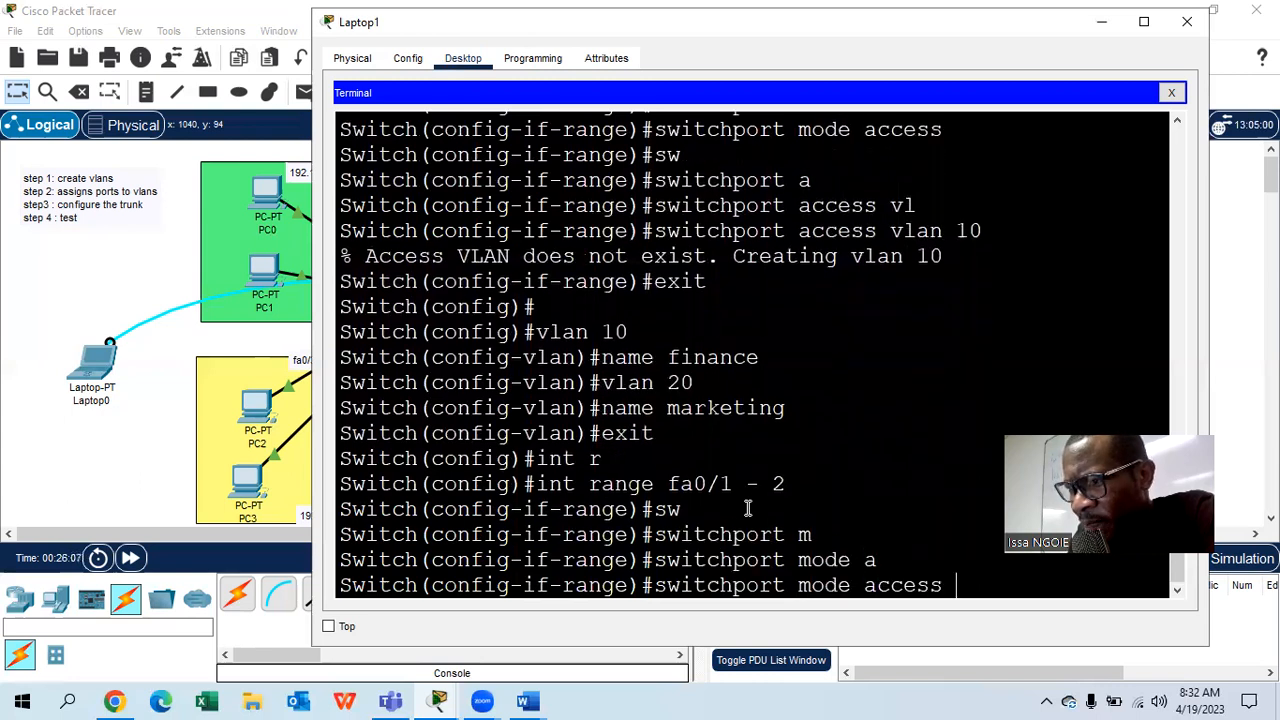
pyautogui.press('Return')
# - Assign ports fa0/1–2 to access VLAN 10
pyautogui.write('sw')
pyautogui.press('Tab')
pyautogui.write('m')
pyautogui.press('Tab')
pyautogui.press('BackSpace')
pyautogui.press('BackSpace')
pyautogui.press('BackSpace')
pyautogui.write('a')
pyautogui.press('Tab')
pyautogui.write('vlan 10')
pyautogui.press('Return')
# - Exit the range and start selecting ports fa0/3 - 4
pyautogui.write('exit')
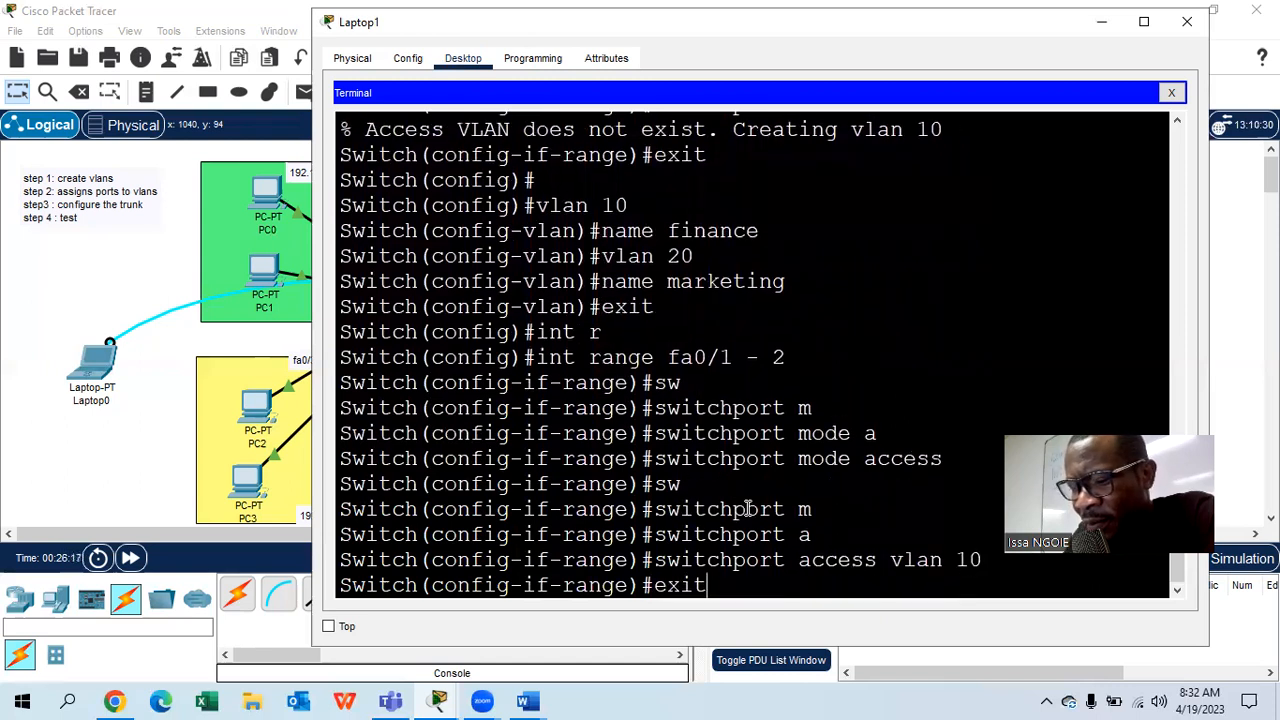
pyautogui.press('Return')
pyautogui.write('int r')
pyautogui.press('Tab')
pyautogui.write('fa')
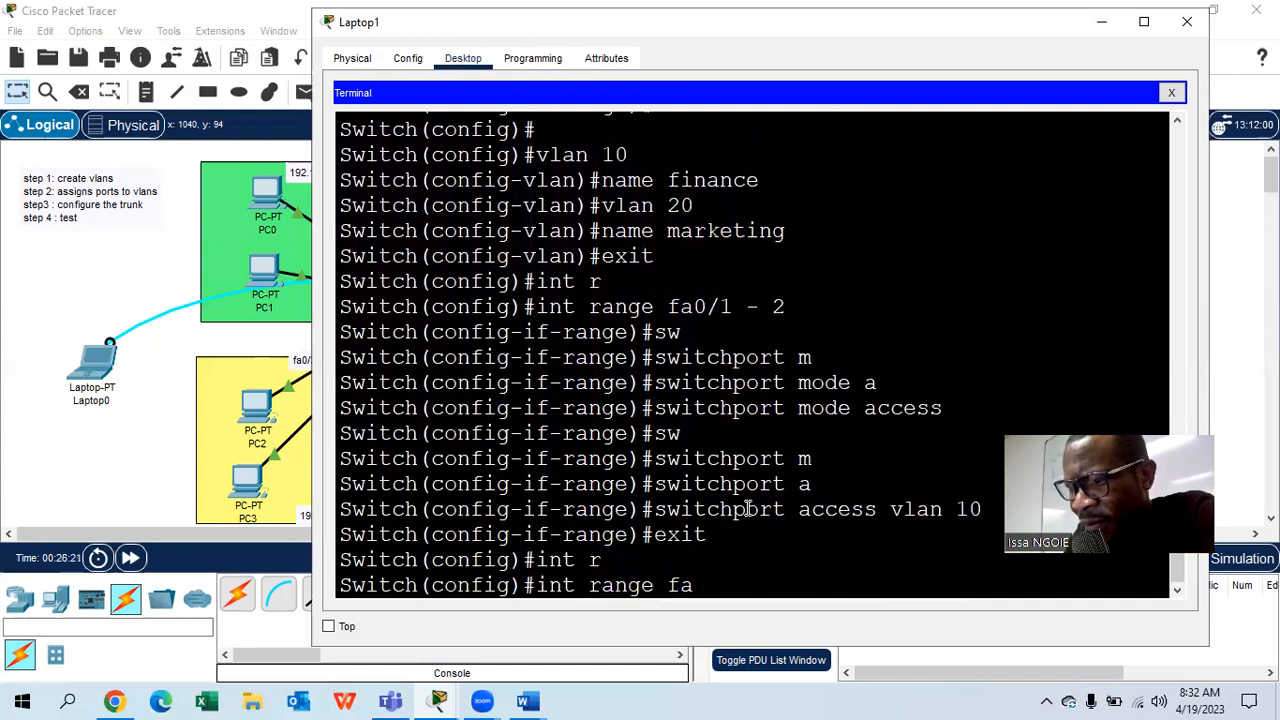
pyautogui.write('0/3')
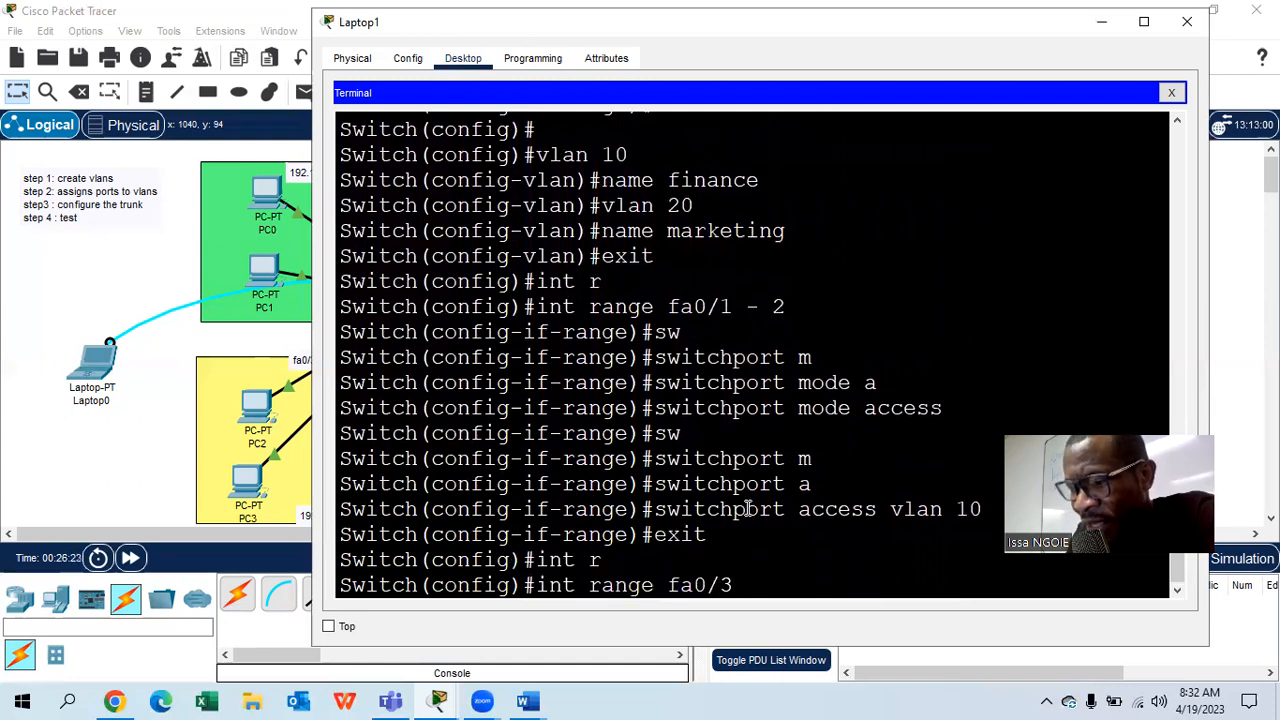
pyautogui.write(' - 4')
# - Select ports fa0/3–4 and set them to switchport mode access
pyautogui.press('Return')
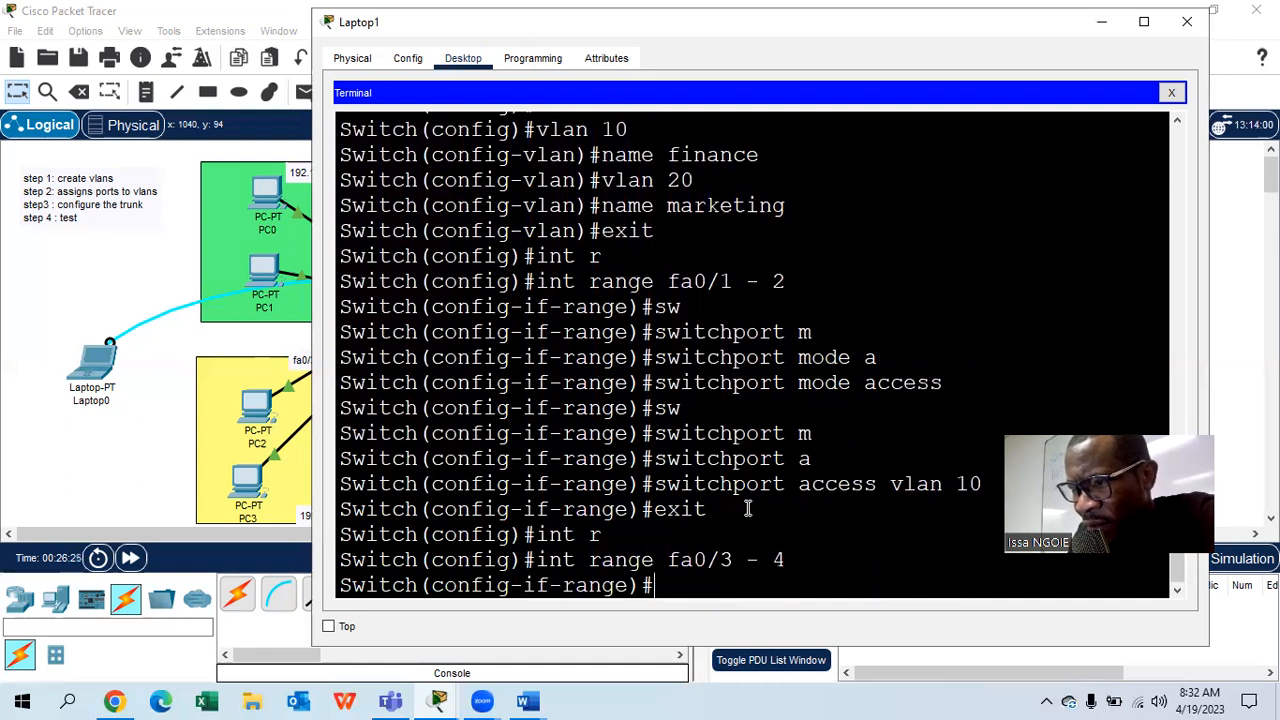
pyautogui.write('sw')
pyautogui.press('Tab')
pyautogui.write('m')
pyautogui.press('Tab')
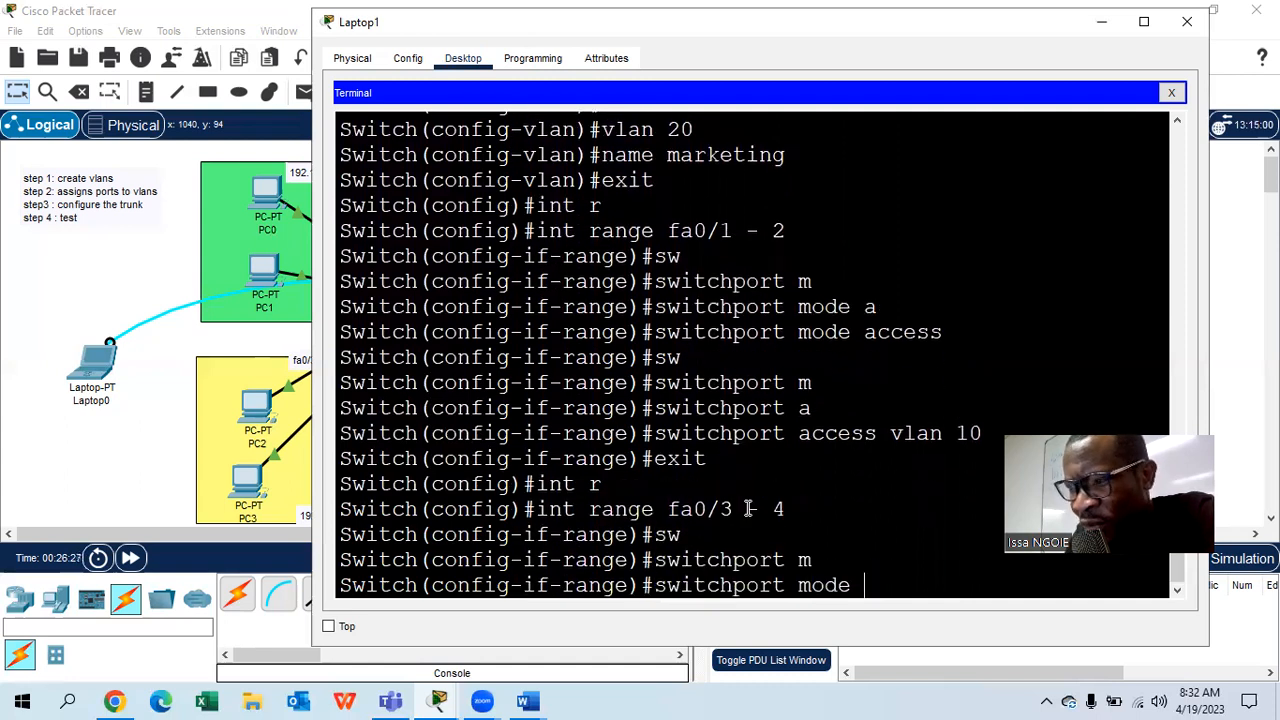
pyautogui.write('a')
pyautogui.press('Tab')
pyautogui.press('Return')
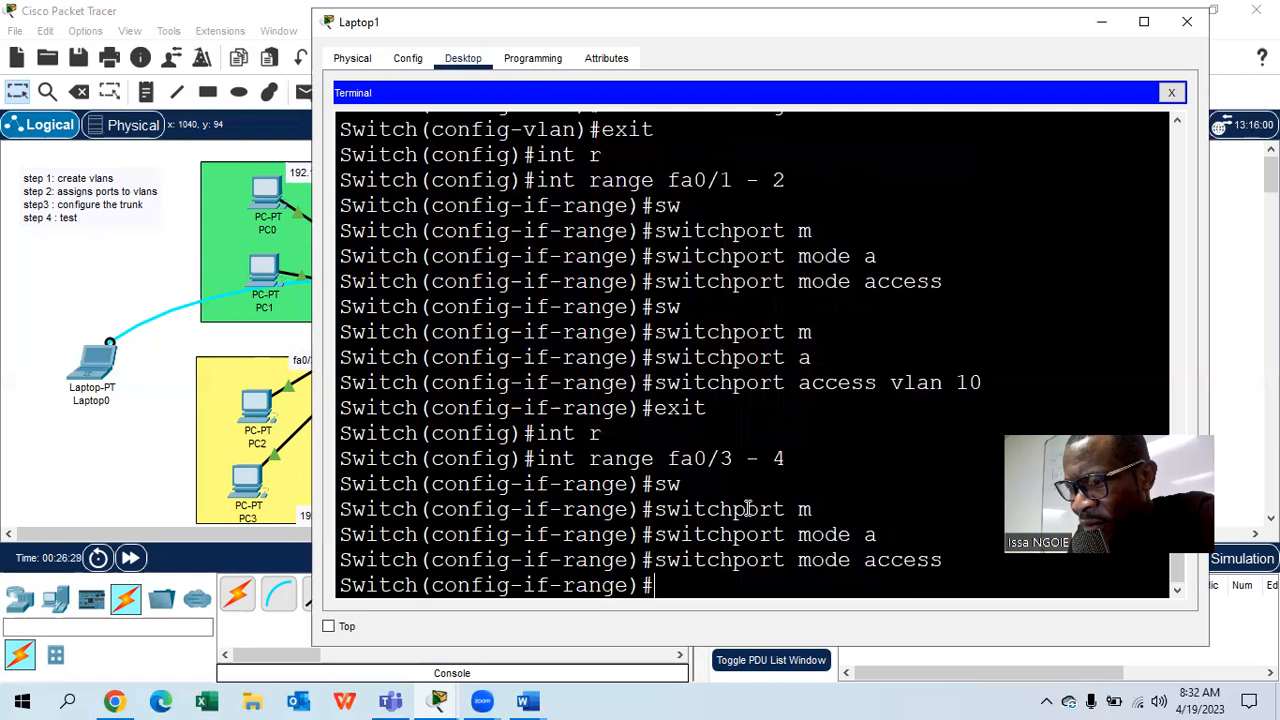
# - Assign ports fa0/3–4 to access VLAN 20
pyautogui.write('sw')
pyautogui.press('Tab')
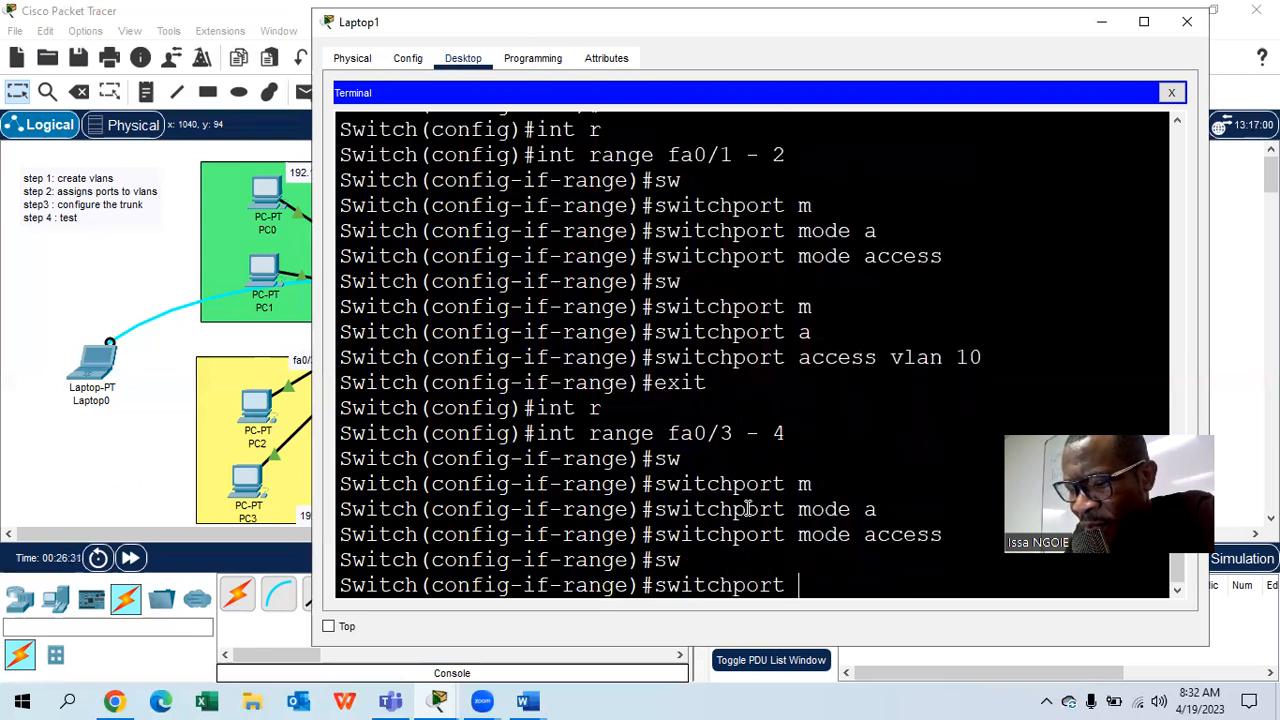
pyautogui.write('m')
pyautogui.press('Tab')
pyautogui.press('BackSpace')
pyautogui.press('BackSpace')
pyautogui.press('BackSpace')
pyautogui.press('BackSpace')
pyautogui.press('BackSpace')
pyautogui.write('a')
pyautogui.press('Tab')
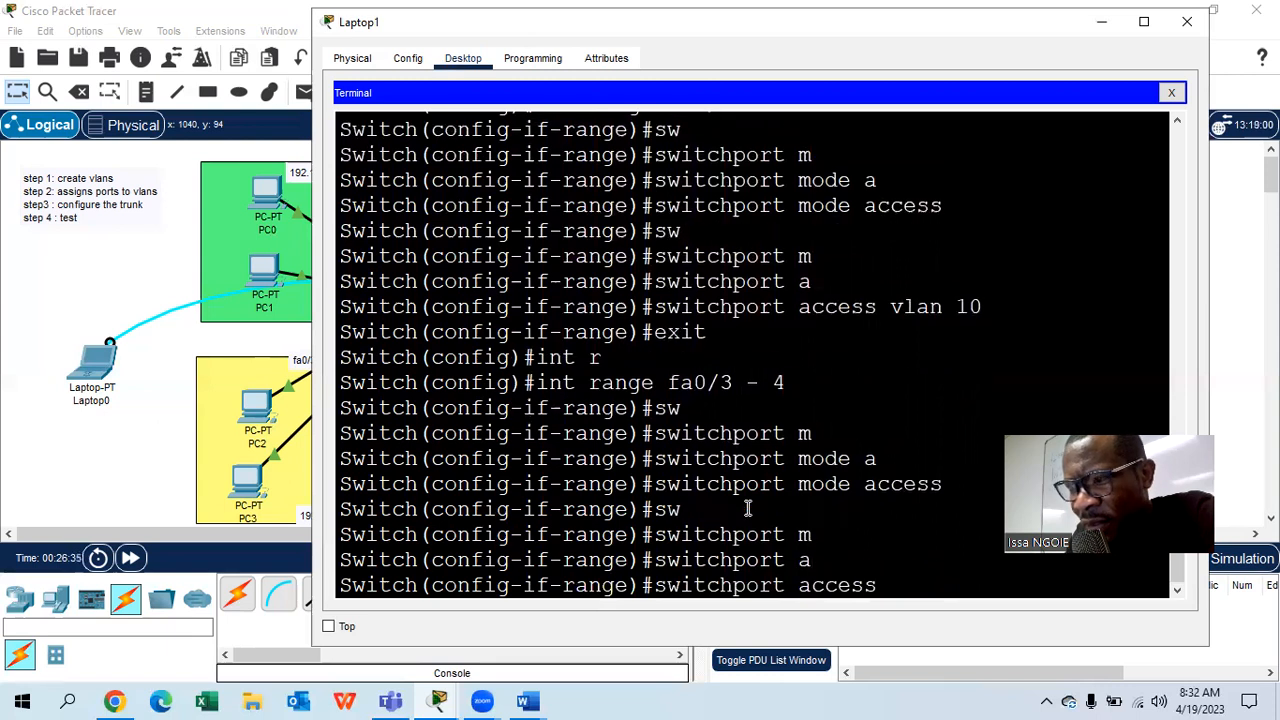
pyautogui.write('v')
pyautogui.press('Tab')
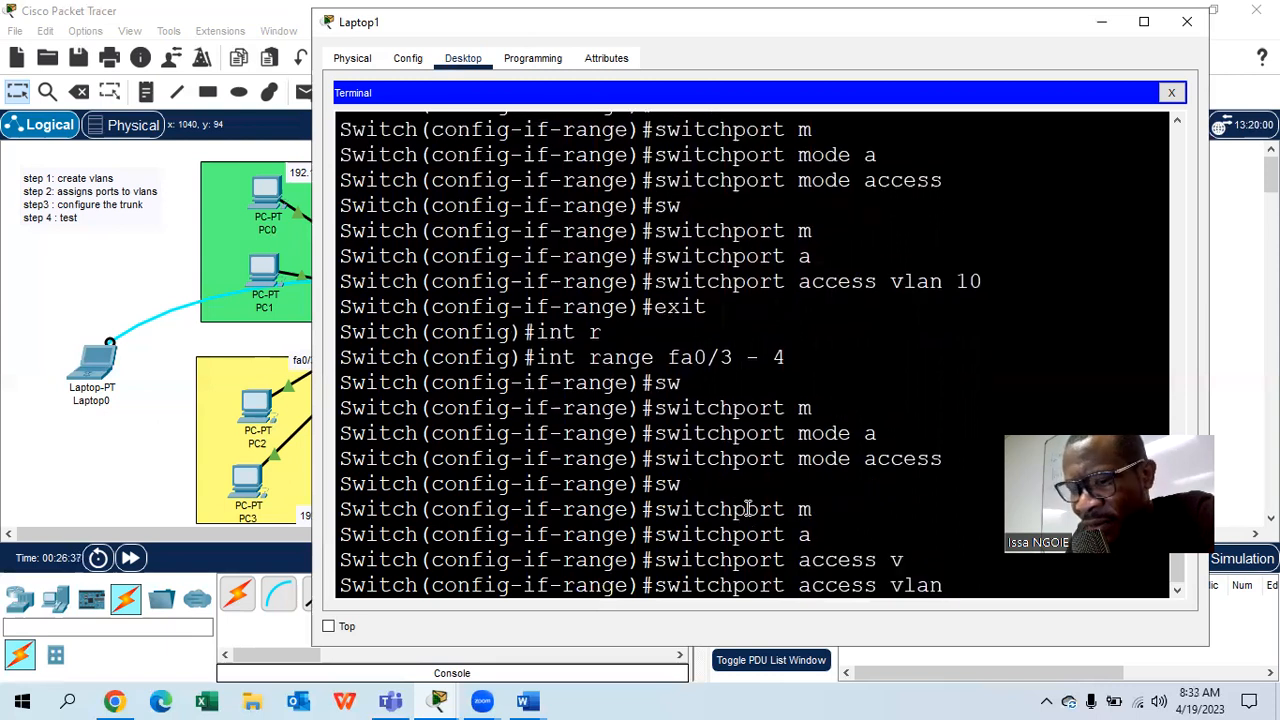
pyautogui.write('20')
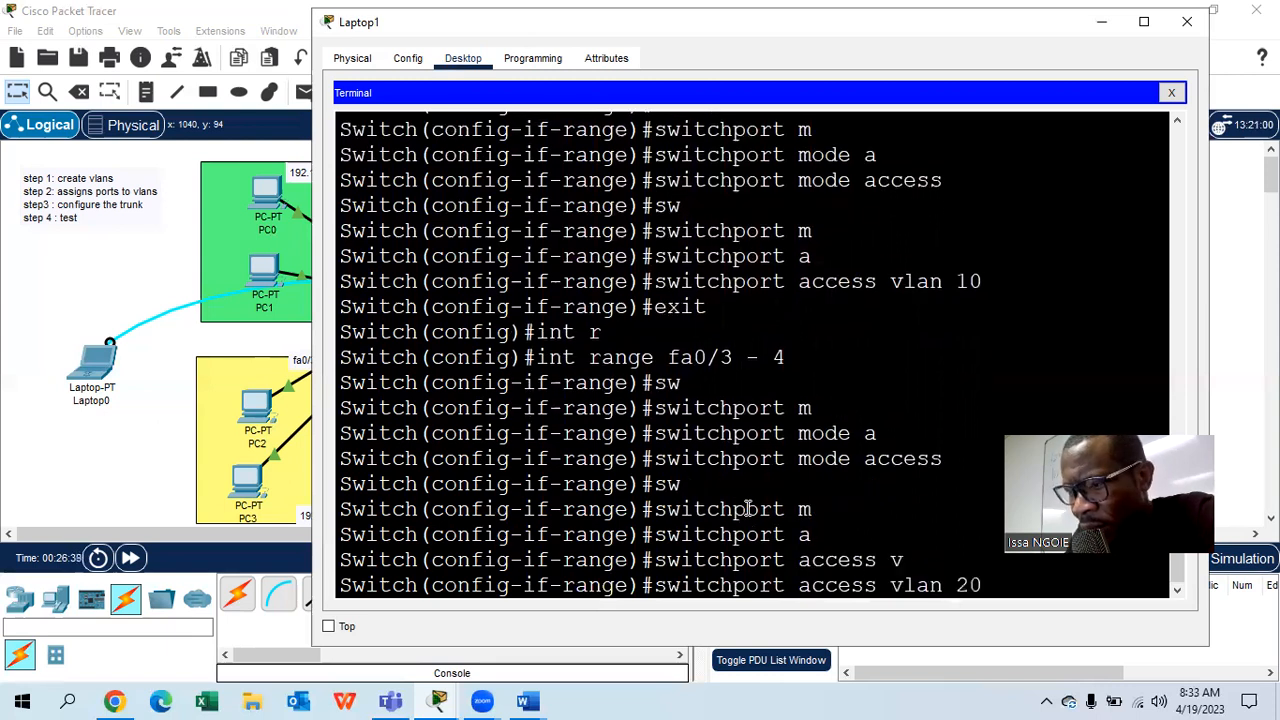
pyautogui.press('Return')
# - Return to global configuration and enter interface g0/1
pyautogui.write('exit')
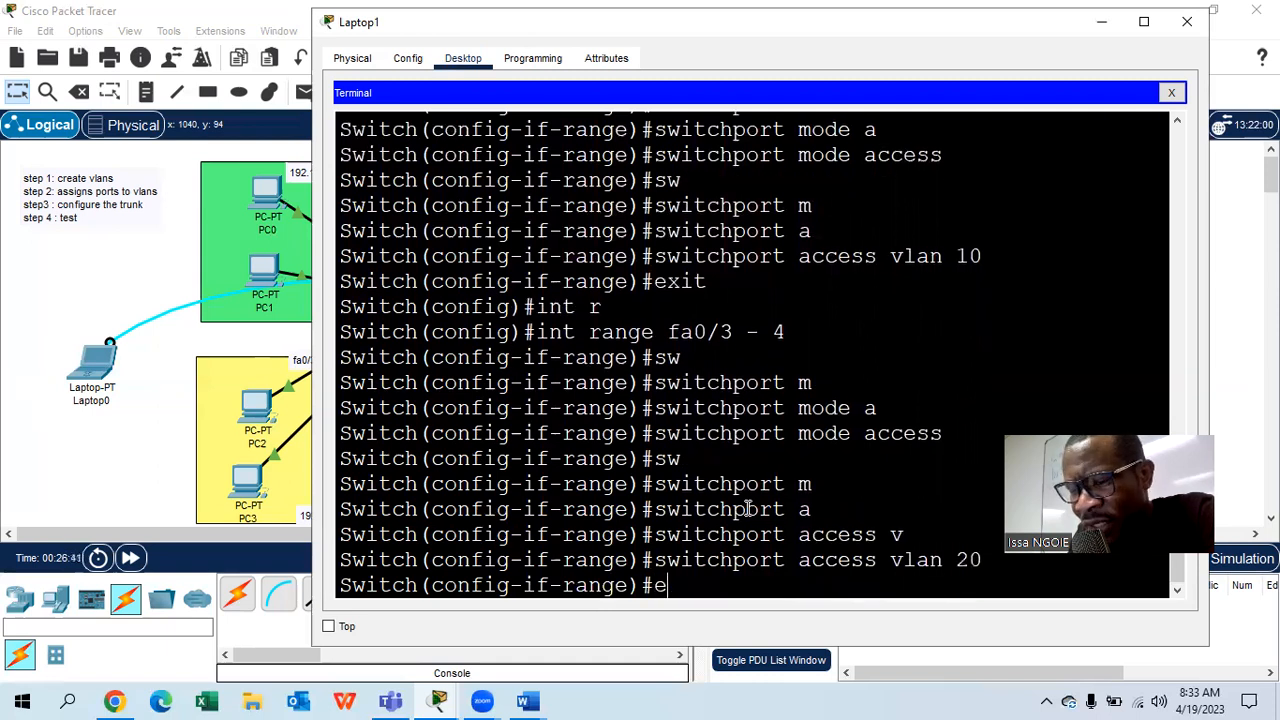
pyautogui.press('Return')
pyautogui.press('Return')
pyautogui.write('int g0/1')
pyautogui.press('Return')
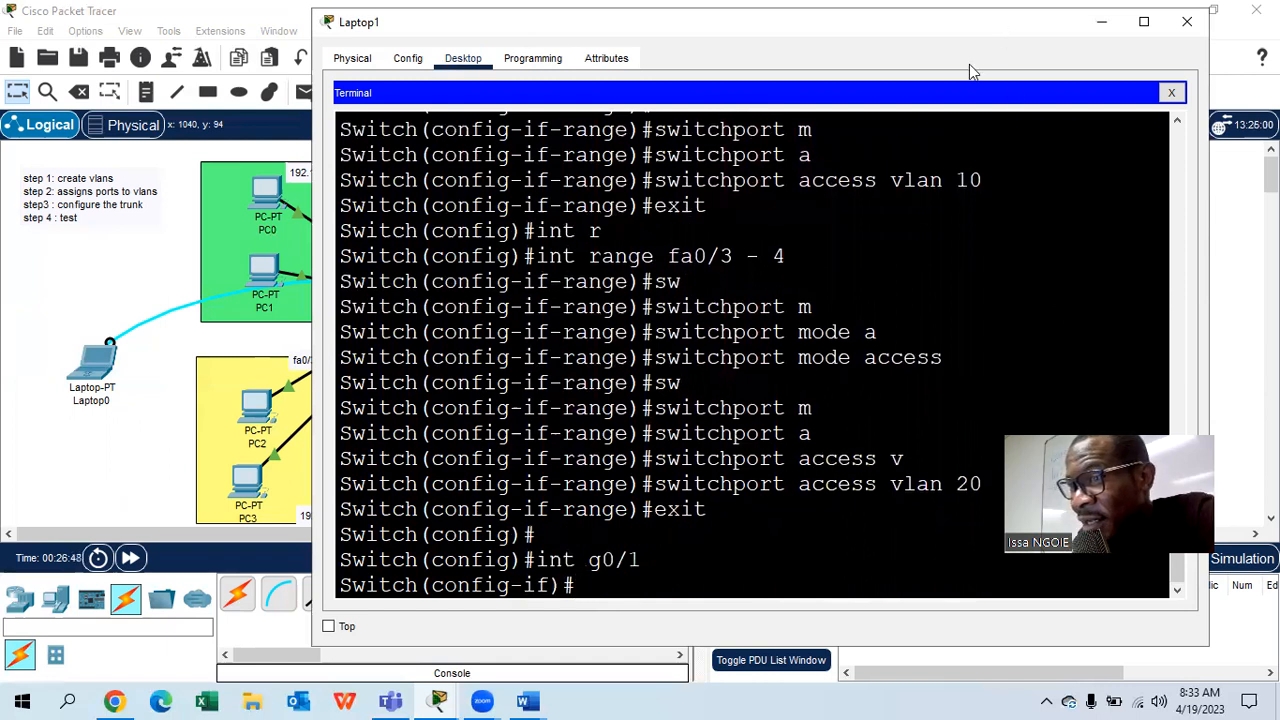
# - Set g0/1 to switchport mode trunk and exit back to global configuration
pyautogui.moveTo(1001, 28); pyautogui.dragTo(640, 527)
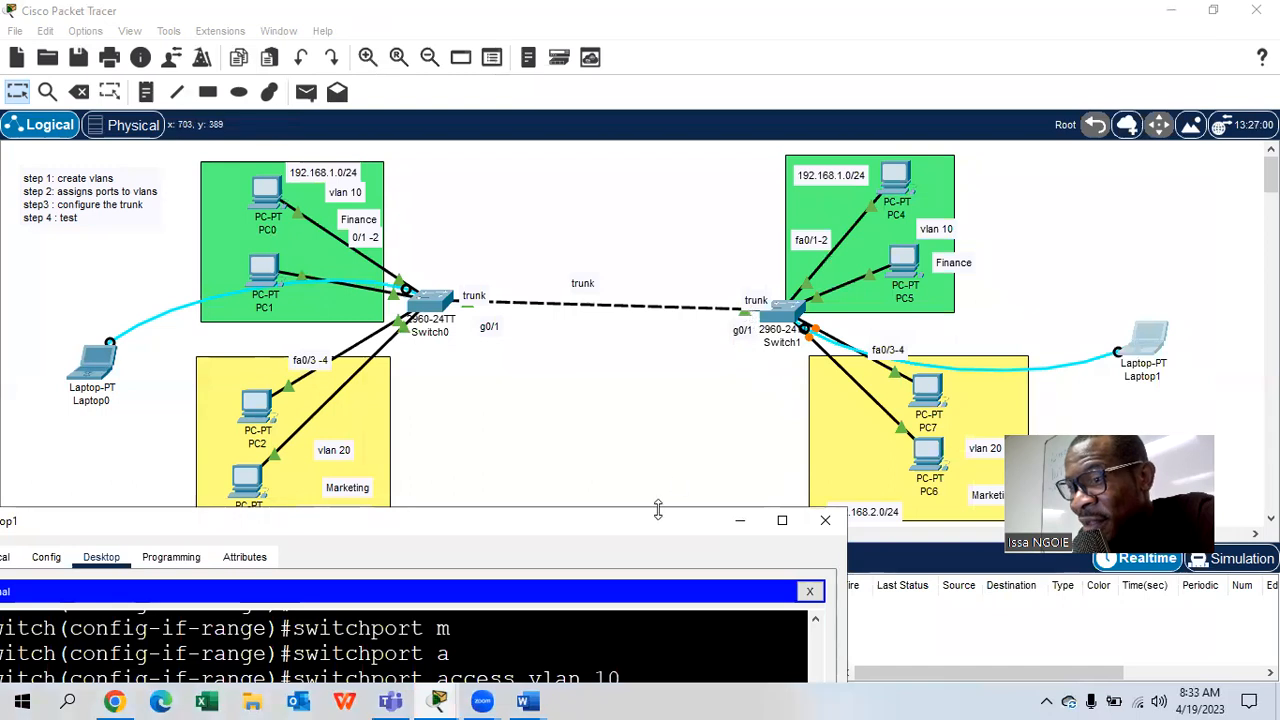
pyautogui.moveTo(661, 521); pyautogui.dragTo(917, 55)
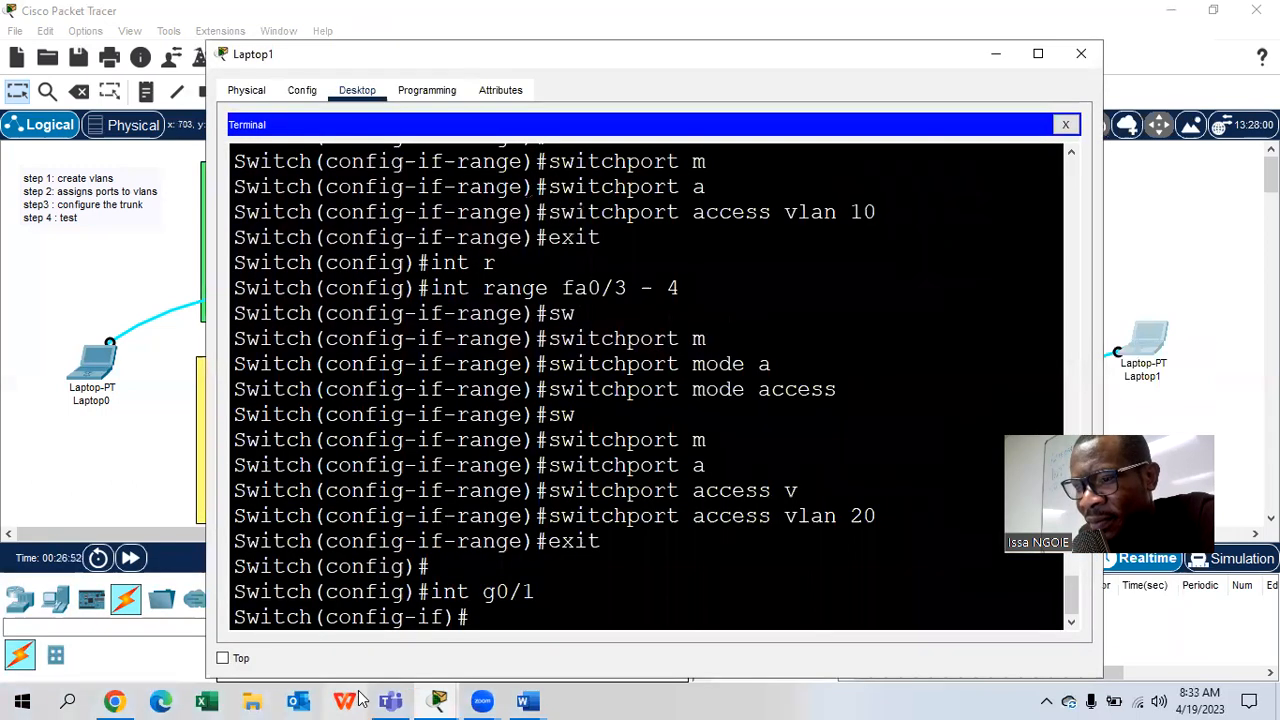
pyautogui.write('sw')
pyautogui.press('Tab')
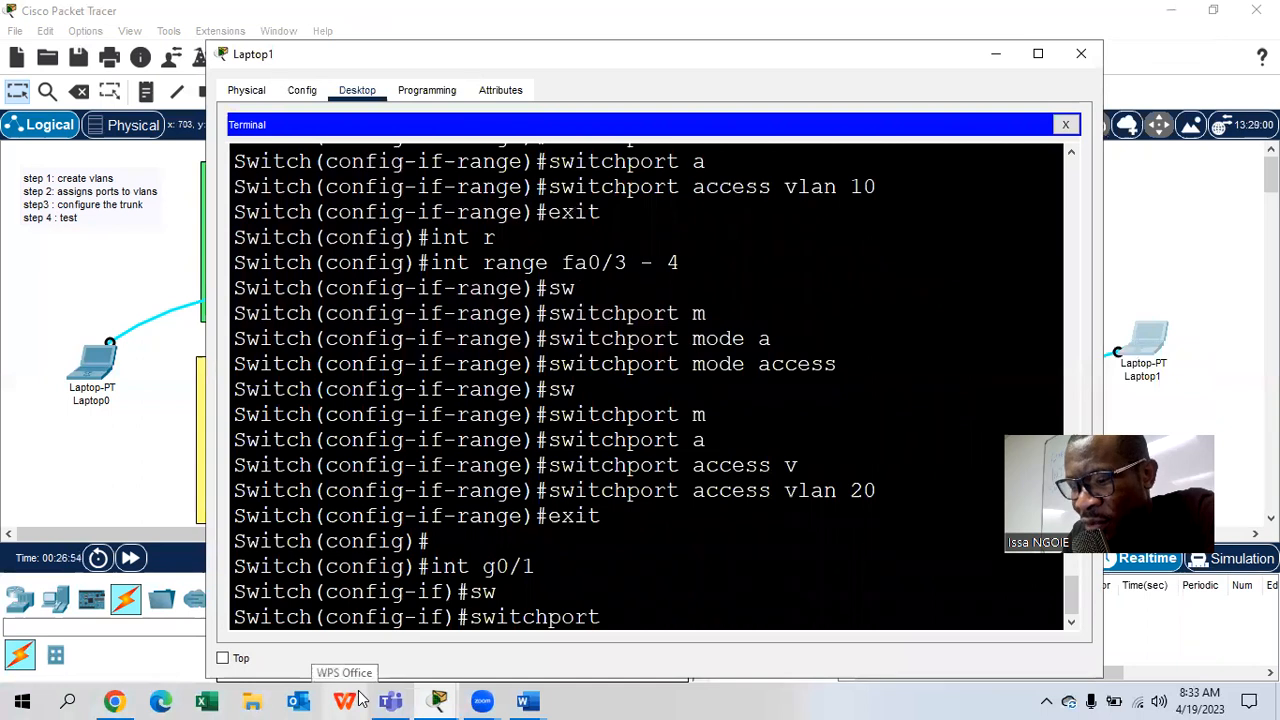
pyautogui.write('mode trunk')
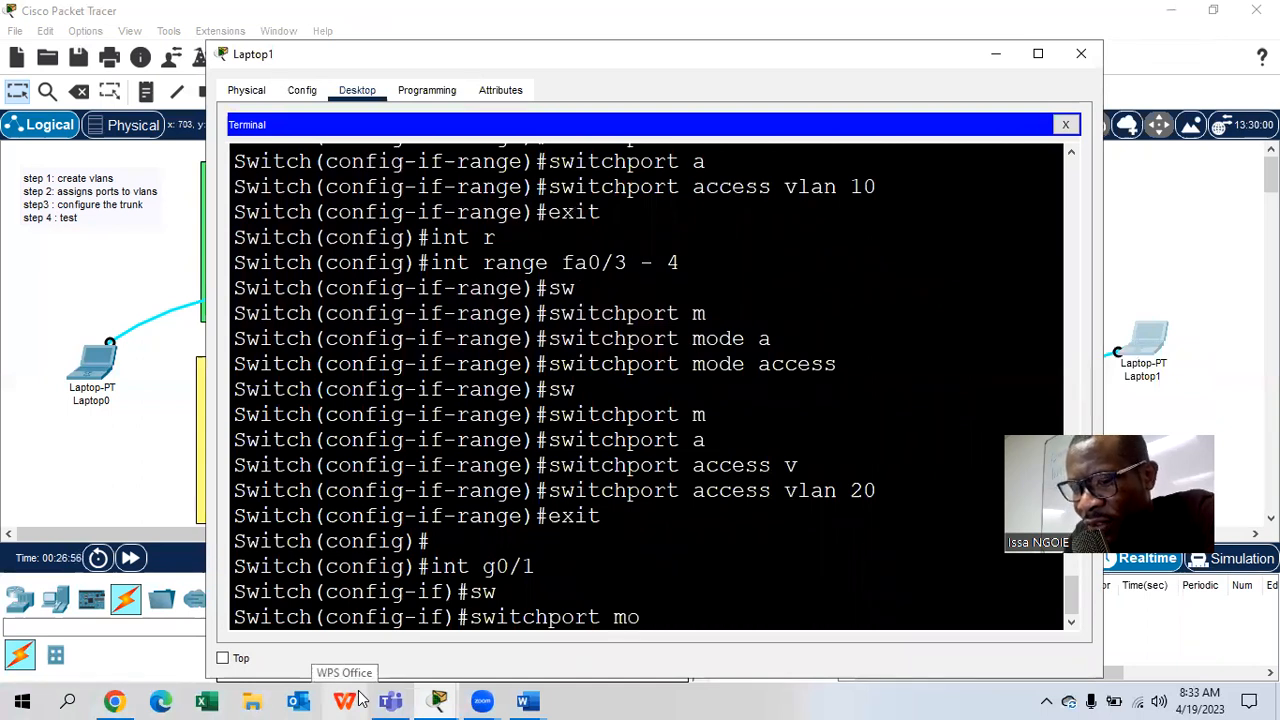
pyautogui.press('Tab')
pyautogui.write('trunk')
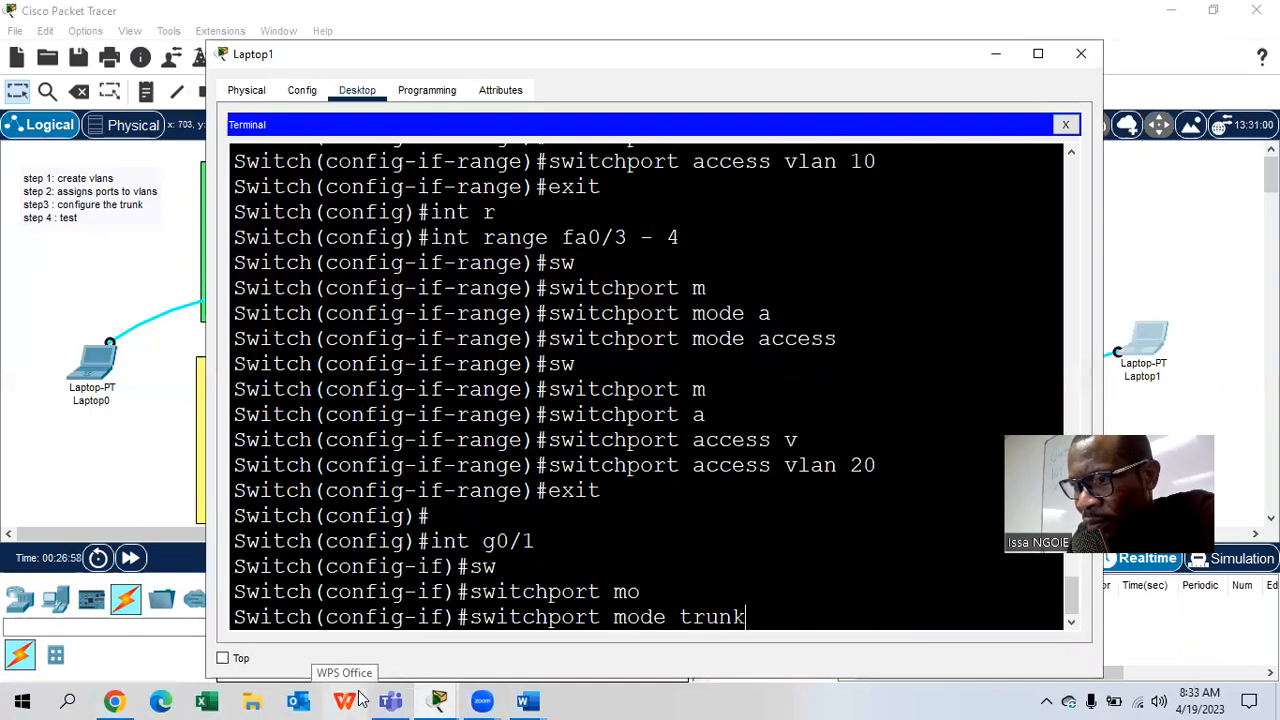
pyautogui.press('Return')
pyautogui.write('exit')
pyautogui.press('Return')
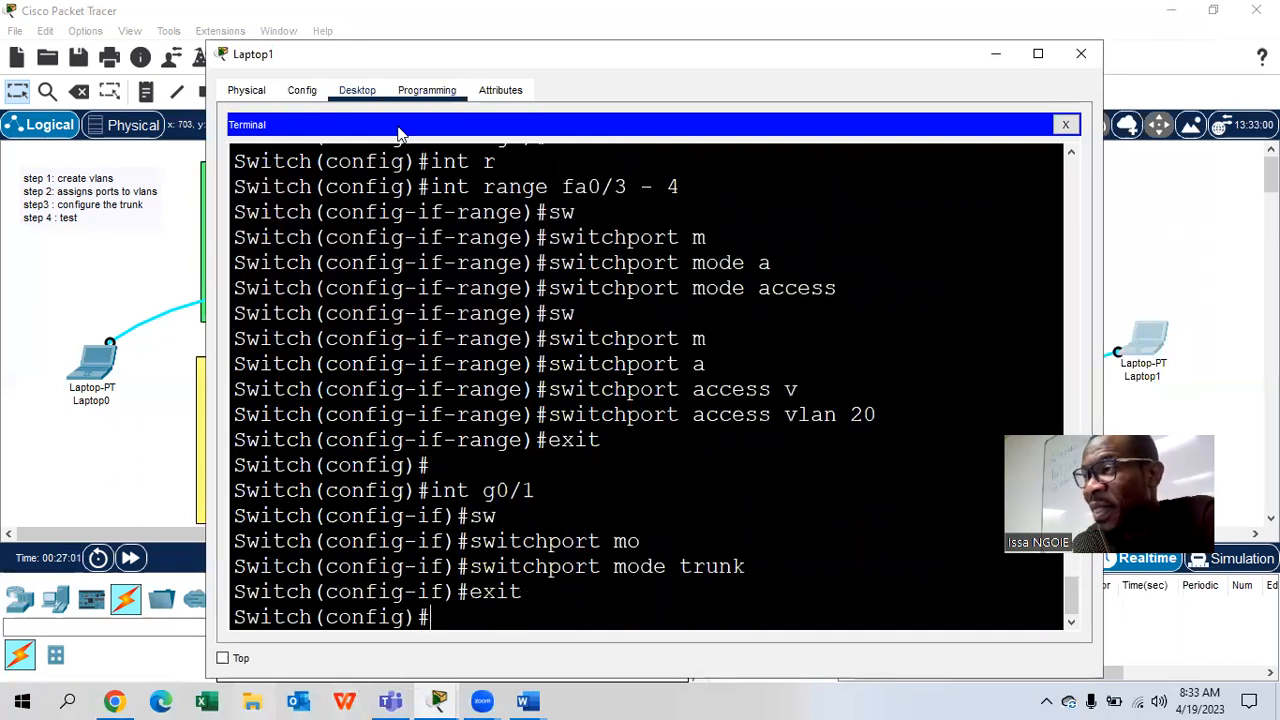
# - Give PC0 a 192.168.1.x IPv4 address with subnet mask 255.255.255.0
pyautogui.click(1081, 53)
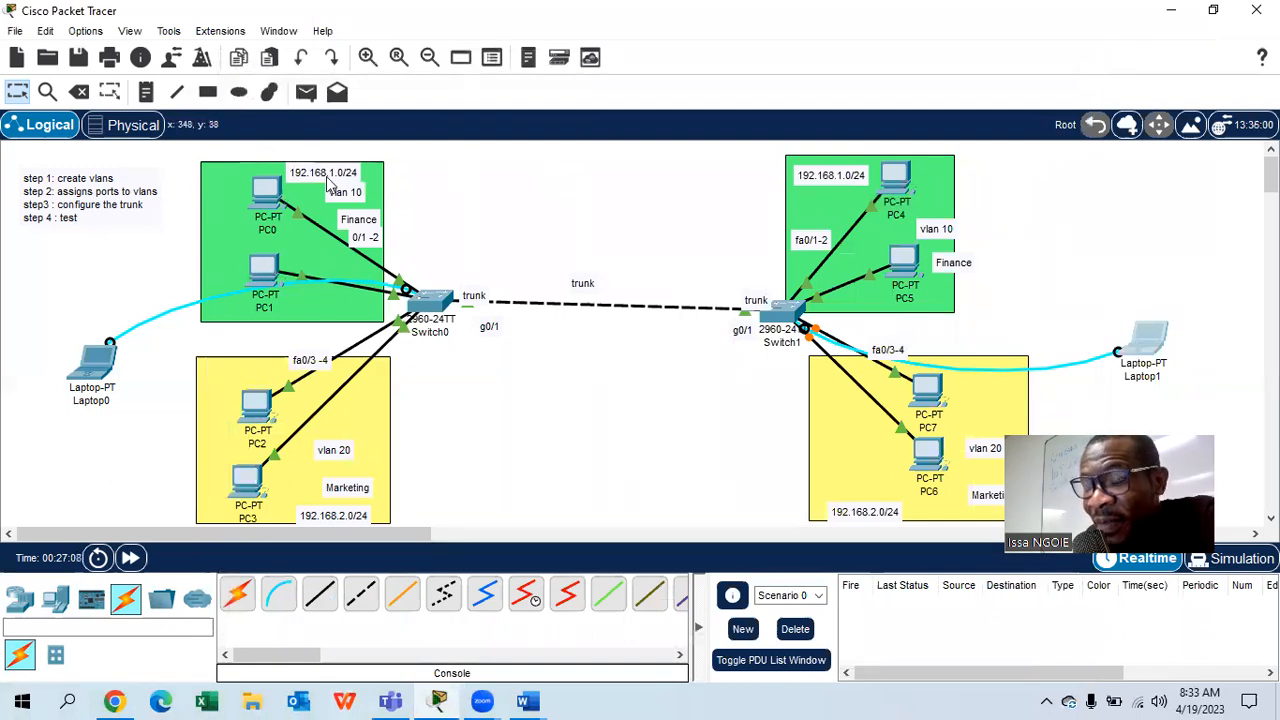
pyautogui.click(268, 191)
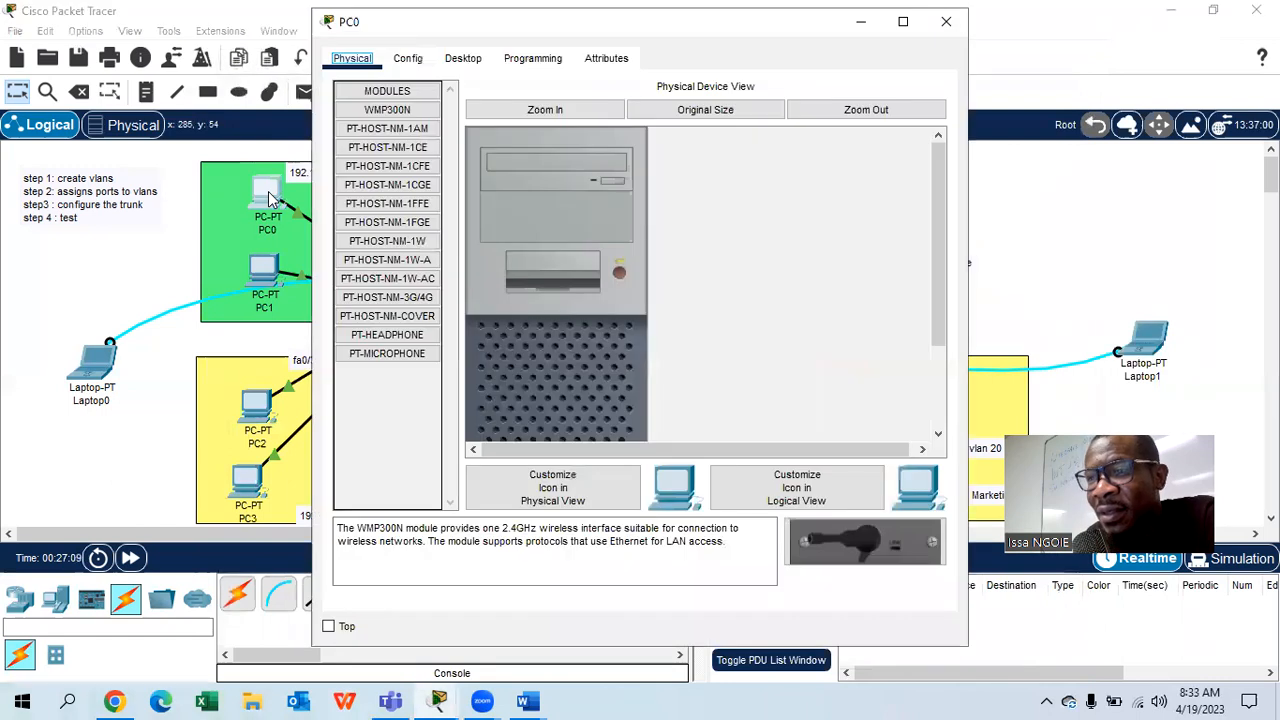
pyautogui.click(1003, 174)
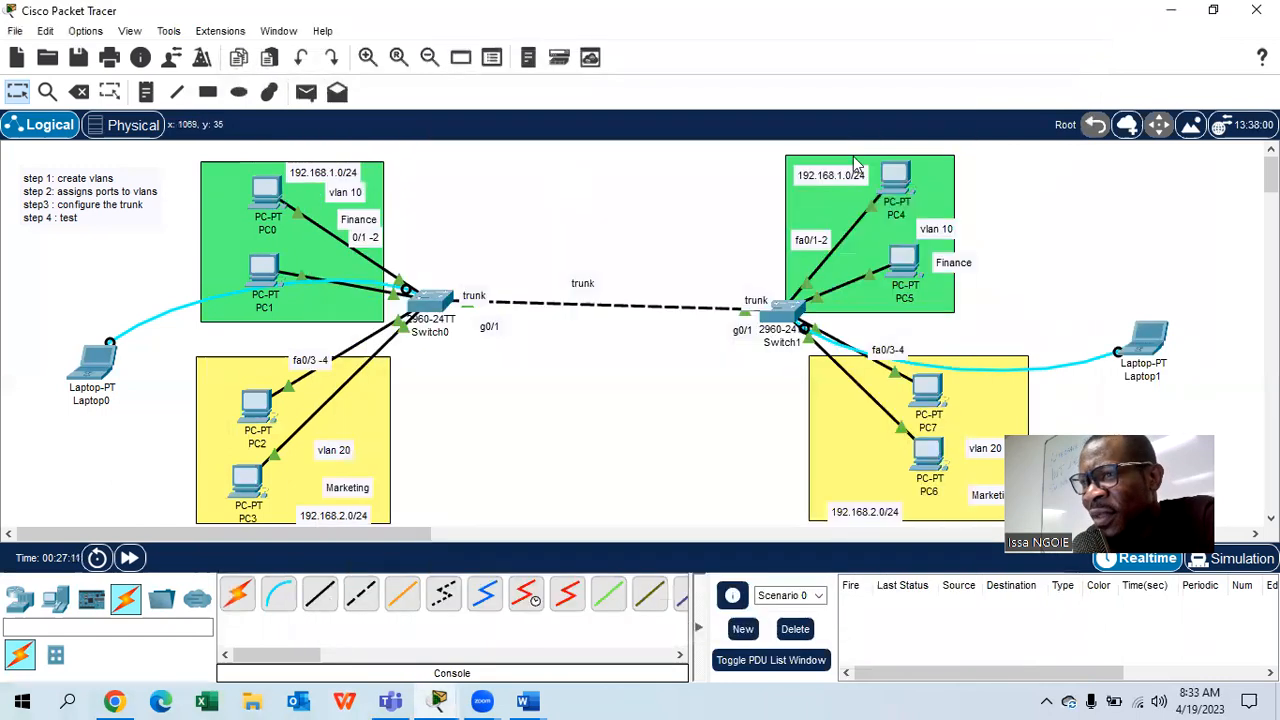
pyautogui.click(266, 193)
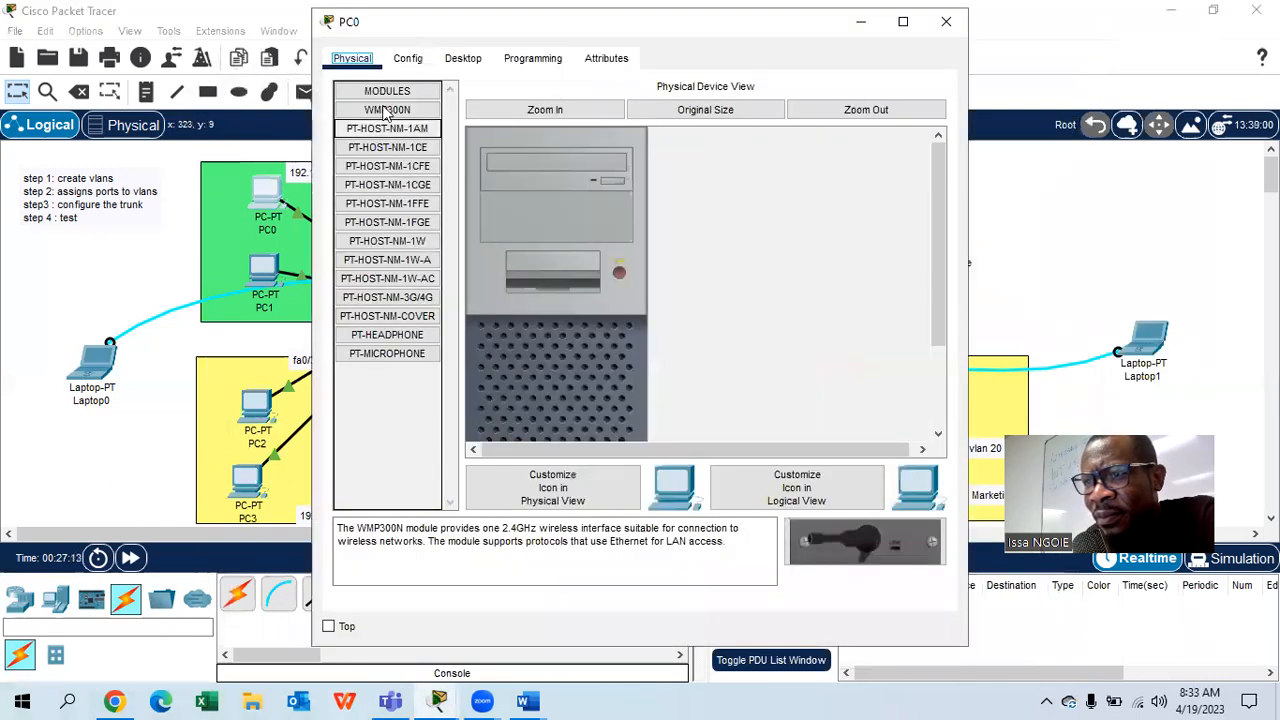
pyautogui.click(463, 58)
pyautogui.click(435, 186)
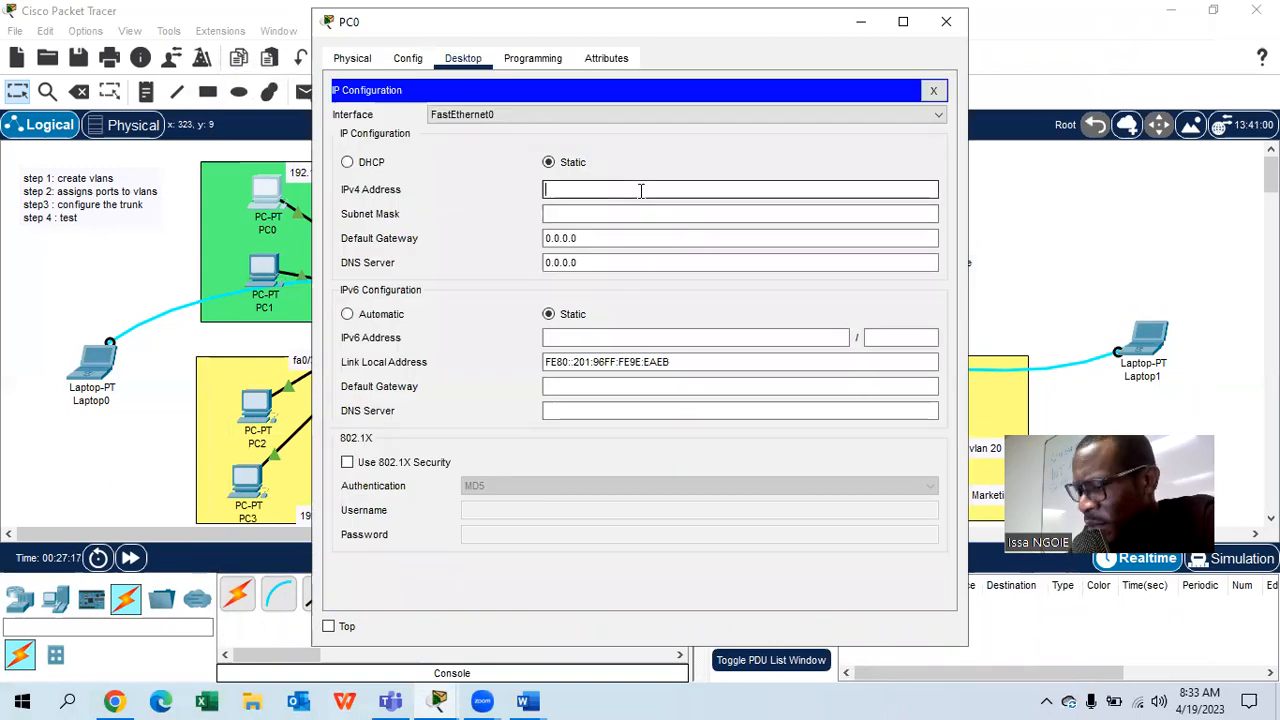
pyautogui.write('192.168.1.2')
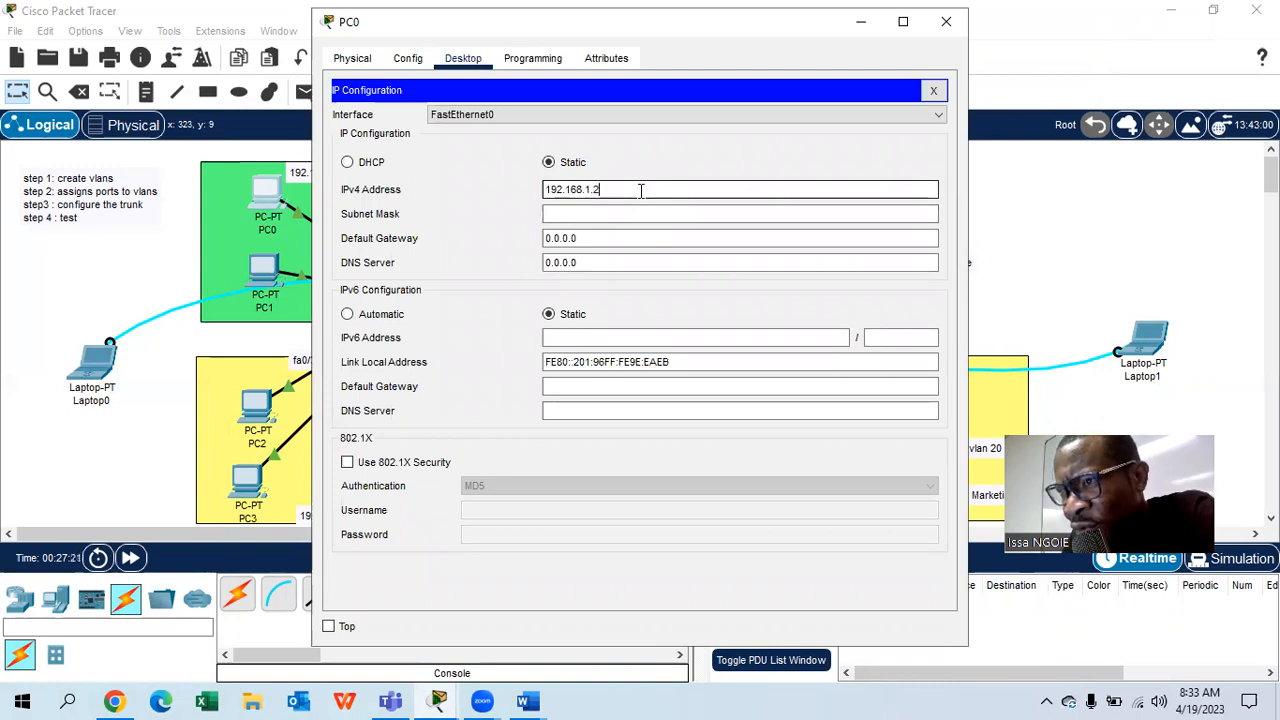
pyautogui.moveTo(641, 190); pyautogui.dragTo(521, 191)
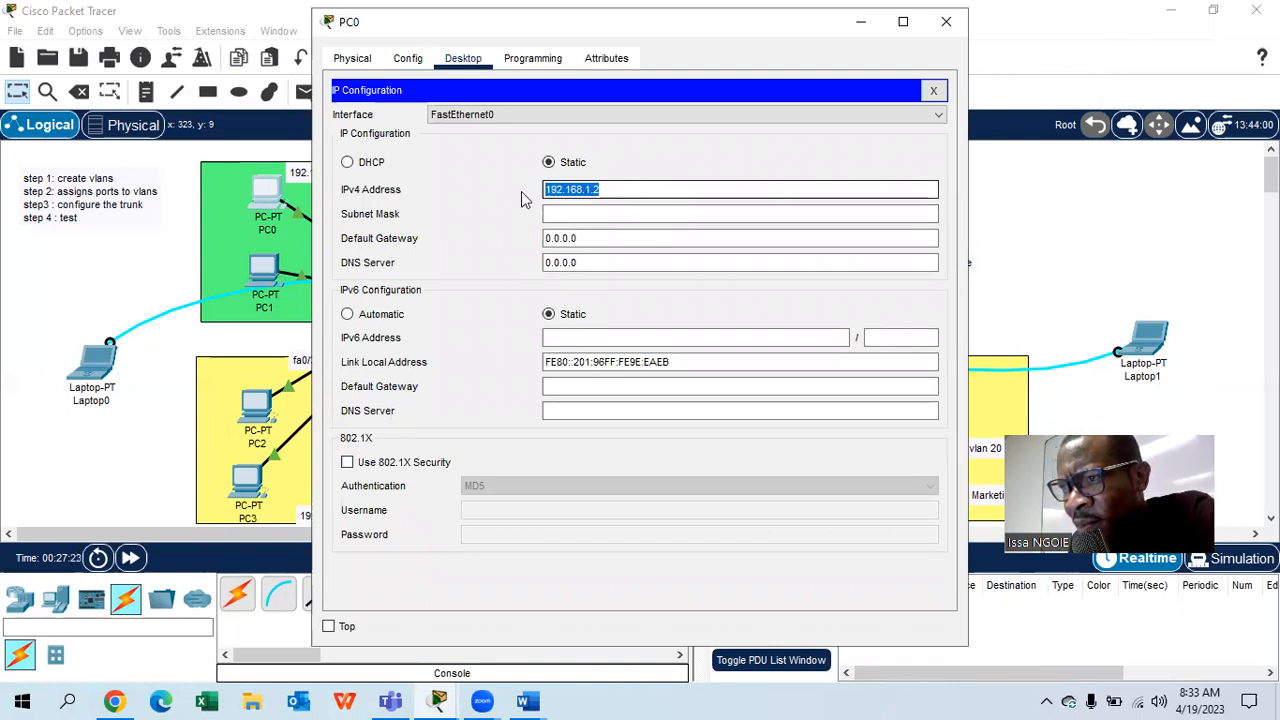
pyautogui.click(573, 208)
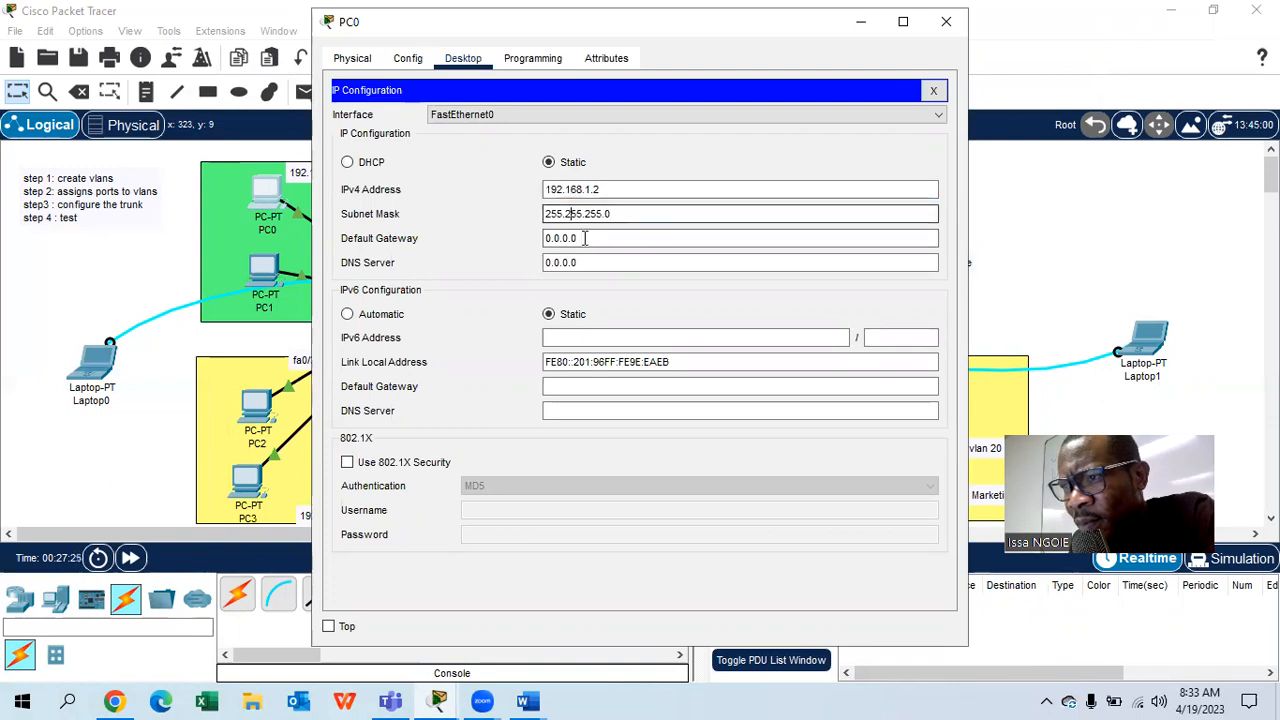
pyautogui.click(946, 21)
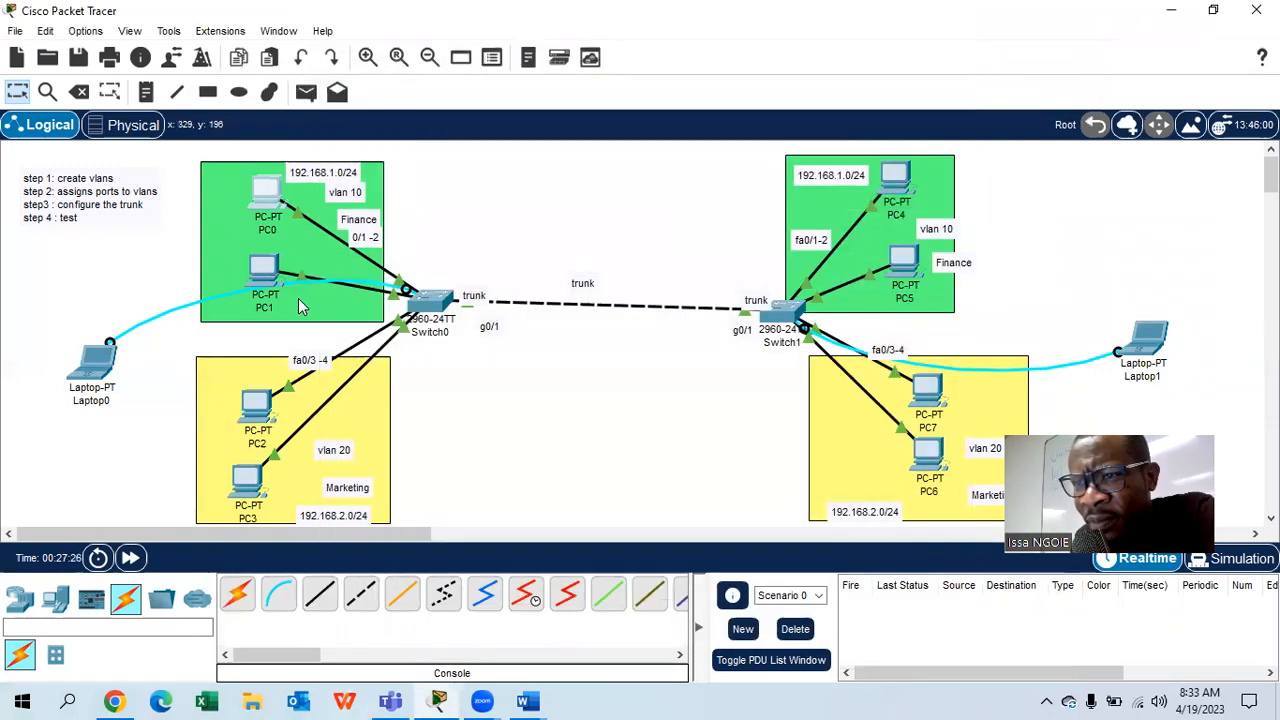
# - Set PC1's IPv4 address to 192.168.1.3 with mask 255.255.255.0
pyautogui.click(264, 271)
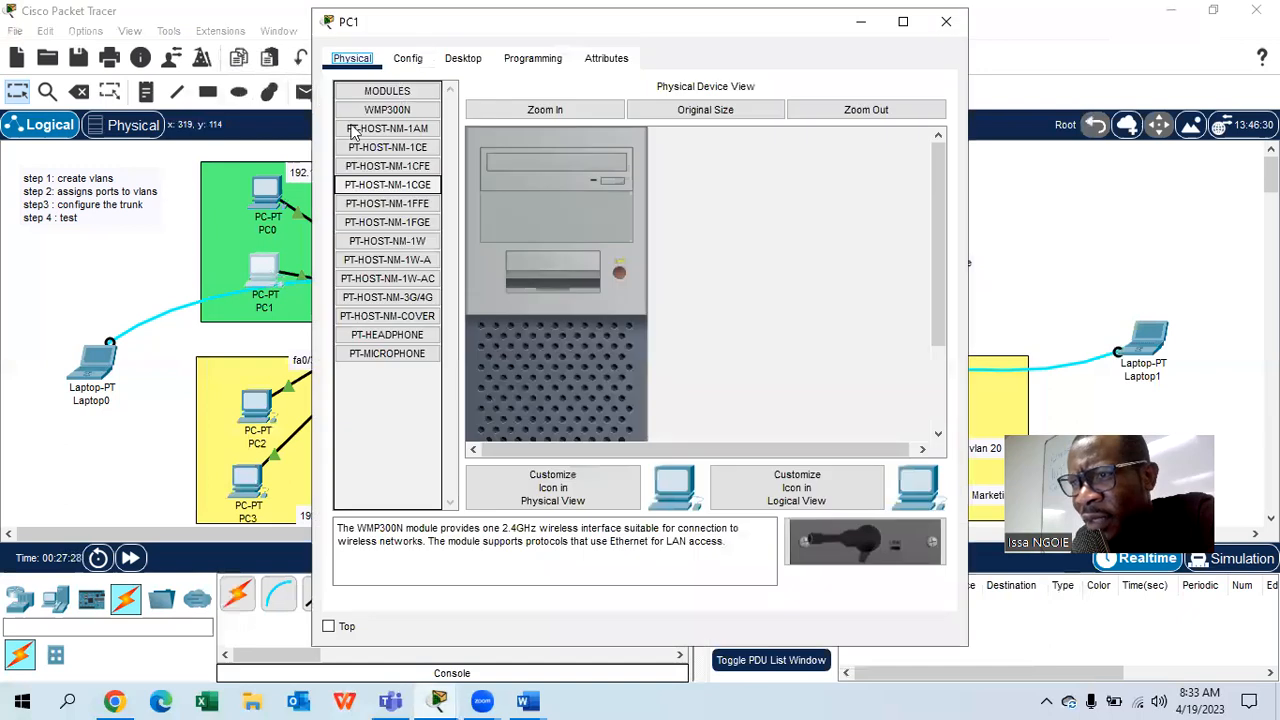
pyautogui.click(480, 64)
pyautogui.click(388, 152)
pyautogui.click(573, 190)
pyautogui.write('192.168.1.2')
pyautogui.click(566, 208)
pyautogui.click(571, 185)
pyautogui.write('192.168.1.3')
pyautogui.click(575, 213)
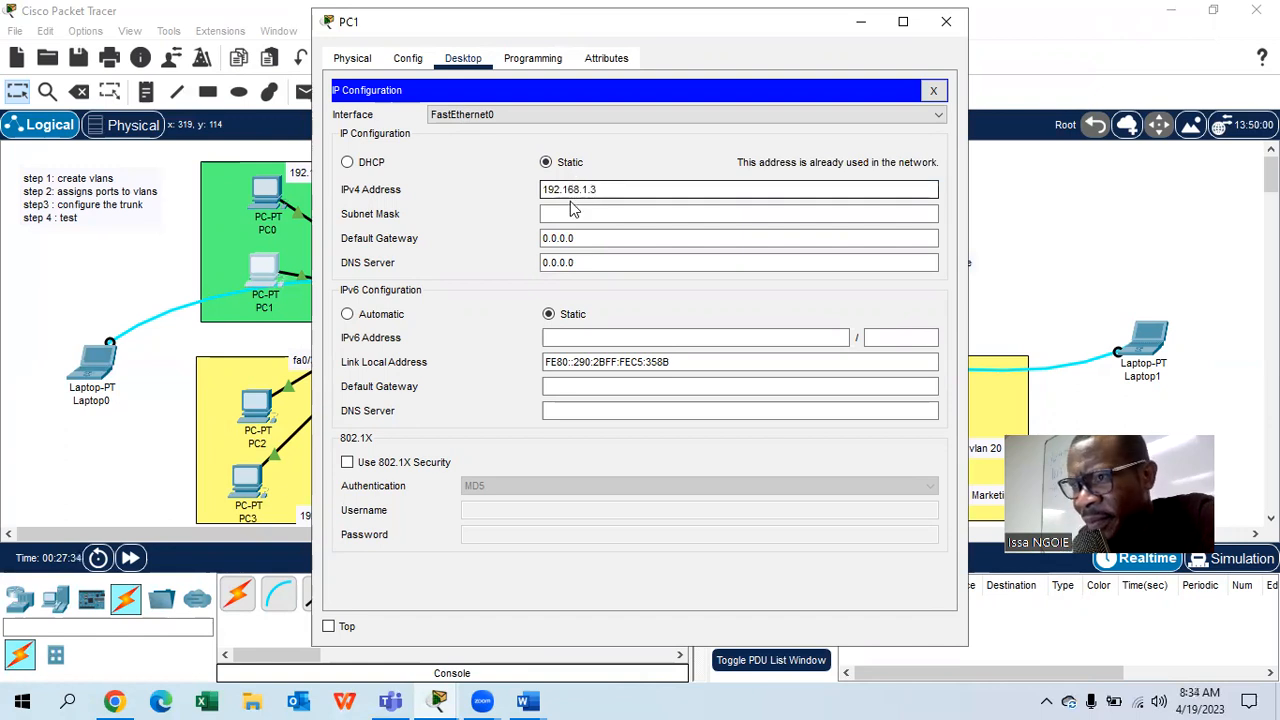
pyautogui.click(946, 21)
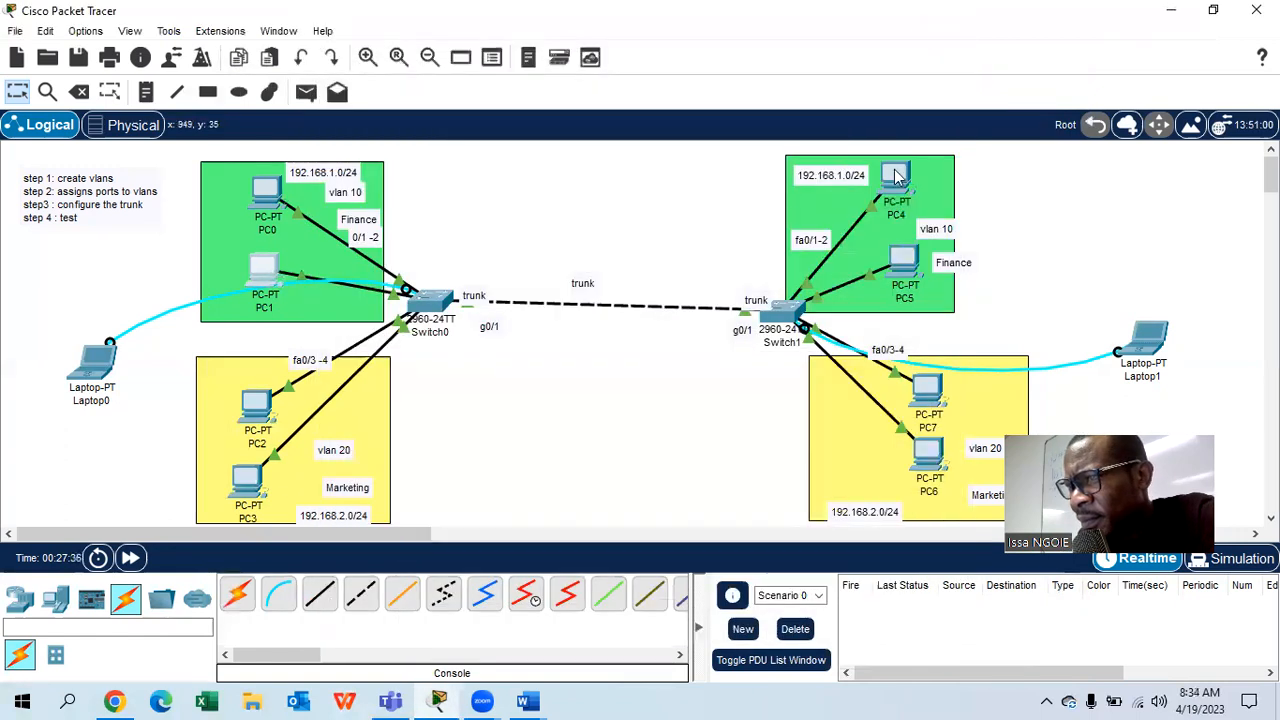
# - Set PC4's IPv4 address to 192.168.1.4 with mask 255.255.255.0
pyautogui.click(898, 180)
pyautogui.click(462, 58)
pyautogui.click(425, 129)
pyautogui.click(564, 189)
pyautogui.write('192.168.1.2')
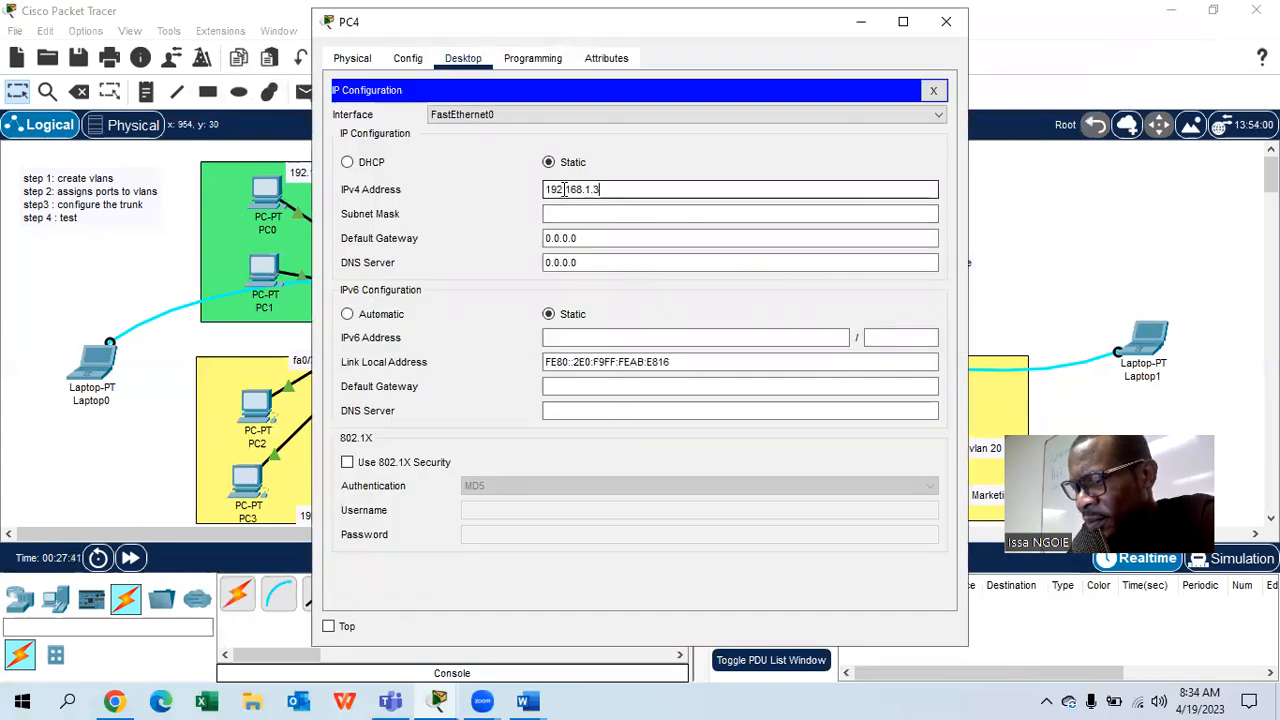
pyautogui.click(574, 213)
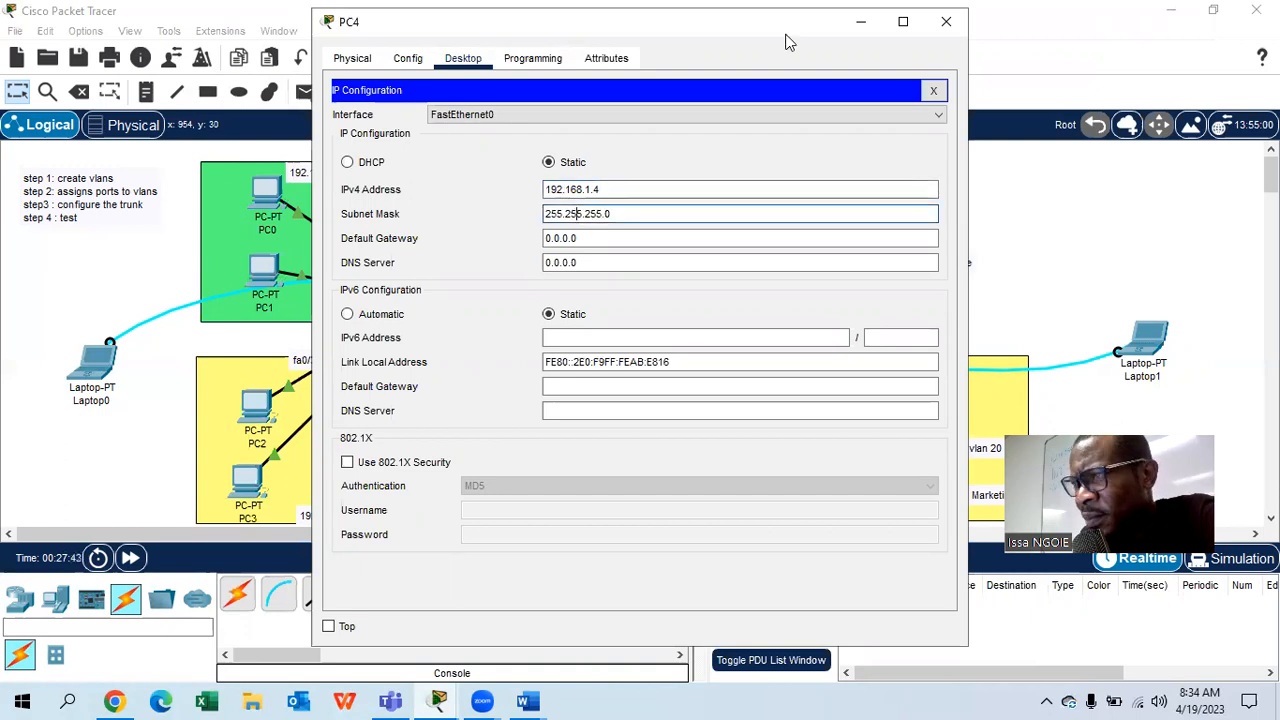
pyautogui.click(946, 21)
# - Set PC5's IPv4 address to 192.168.1.5 with mask 255.255.255.0
pyautogui.click(905, 260)
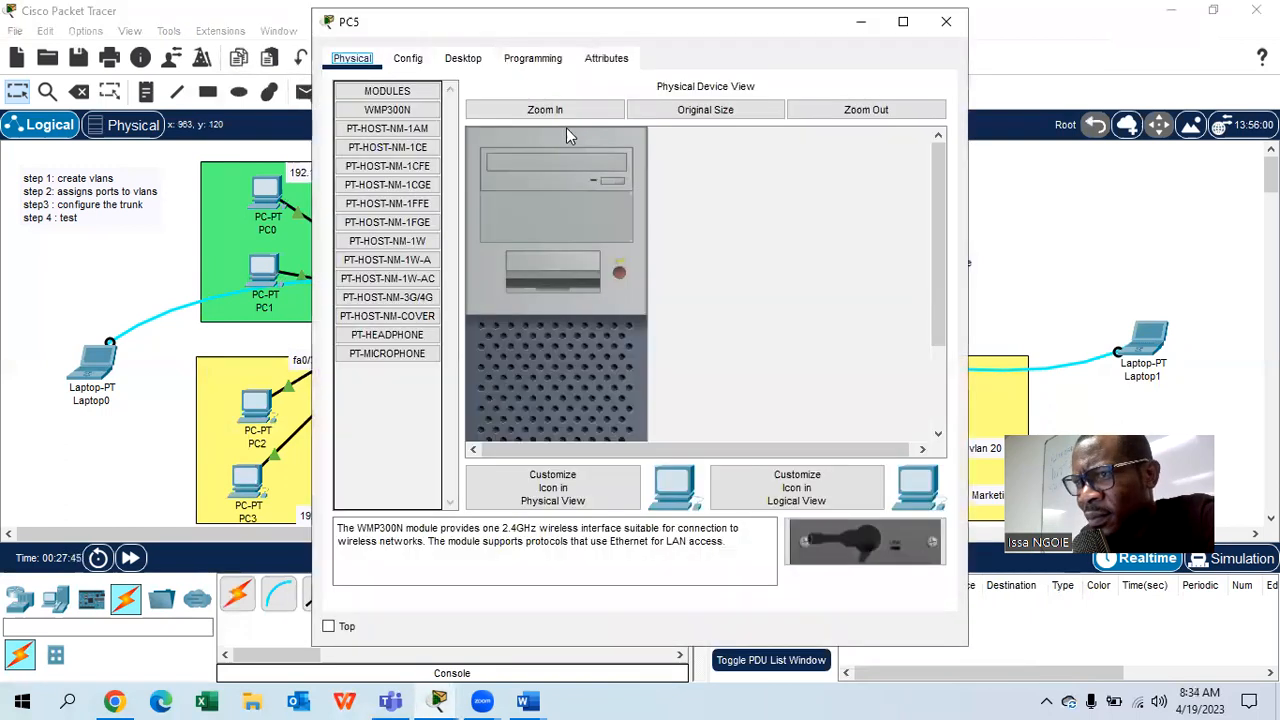
pyautogui.click(460, 58)
pyautogui.click(430, 165)
pyautogui.click(580, 188)
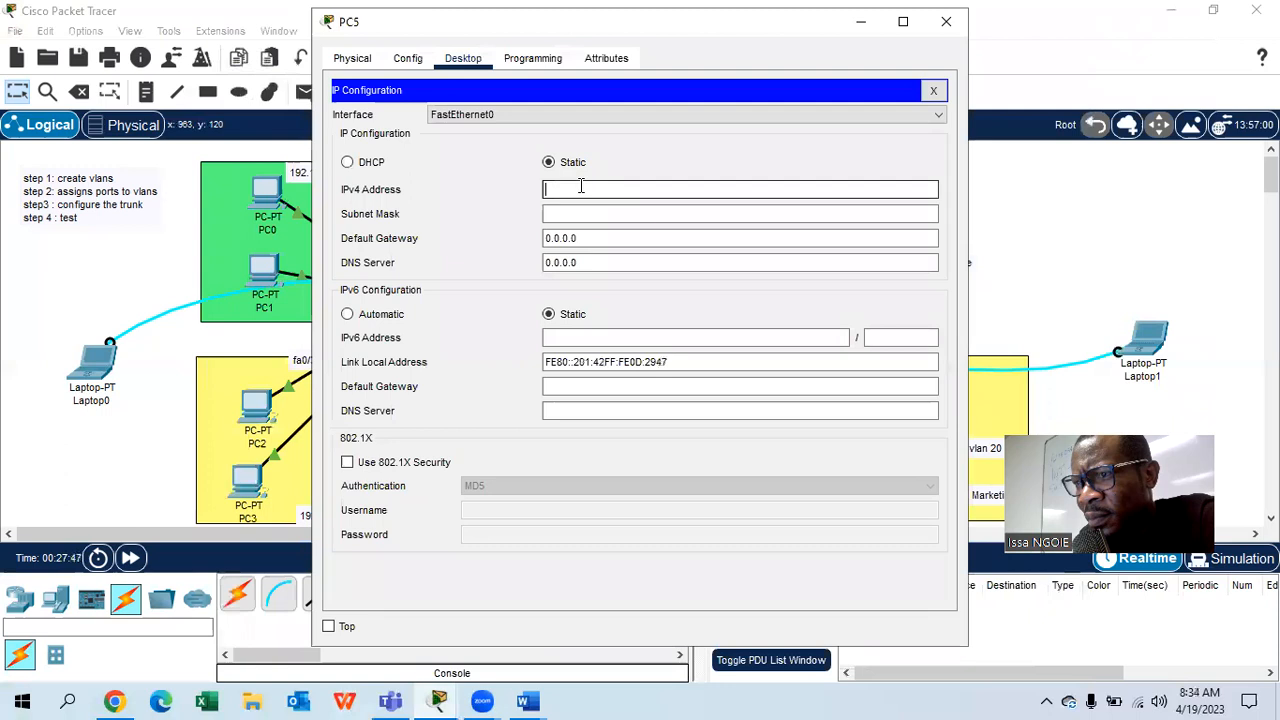
pyautogui.write('192.168.1.2')
pyautogui.write('5')
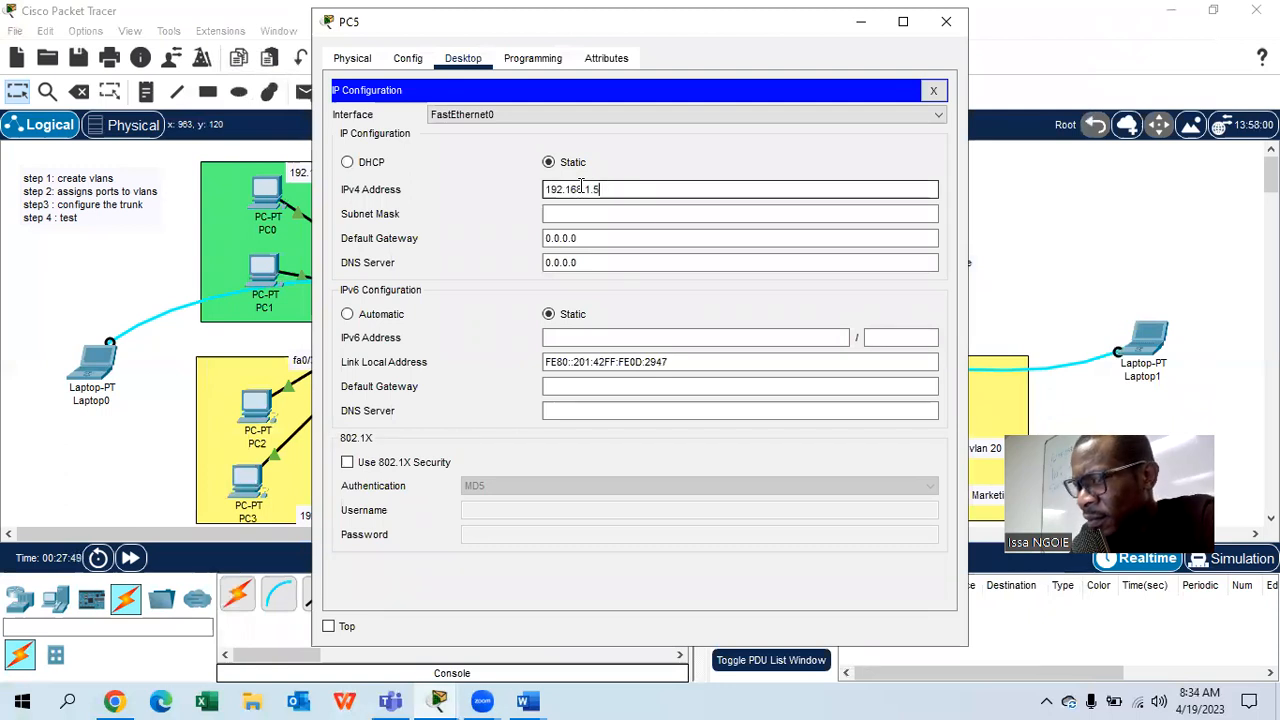
pyautogui.press('Tab')
pyautogui.click(946, 21)
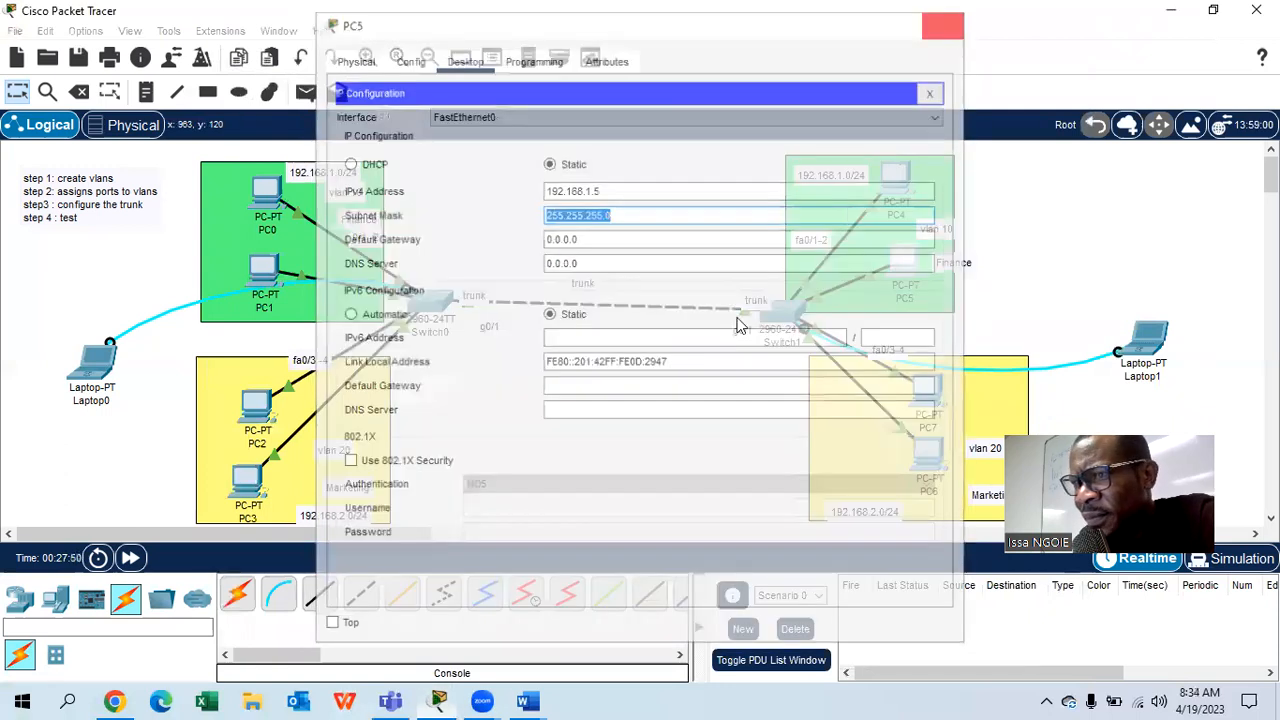
# - Set PC2's IPv4 address to 192.168.2.2 with mask 255.255.255.0
pyautogui.click(262, 408)
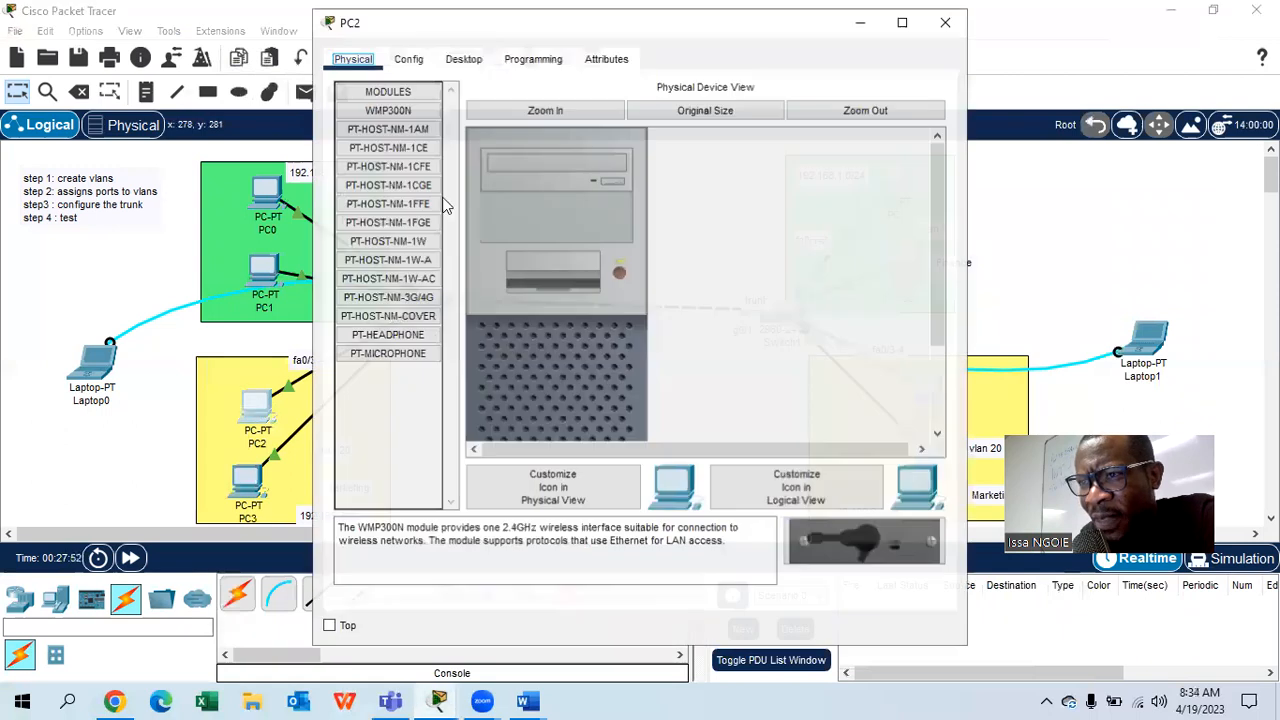
pyautogui.click(461, 66)
pyautogui.click(416, 146)
pyautogui.click(566, 188)
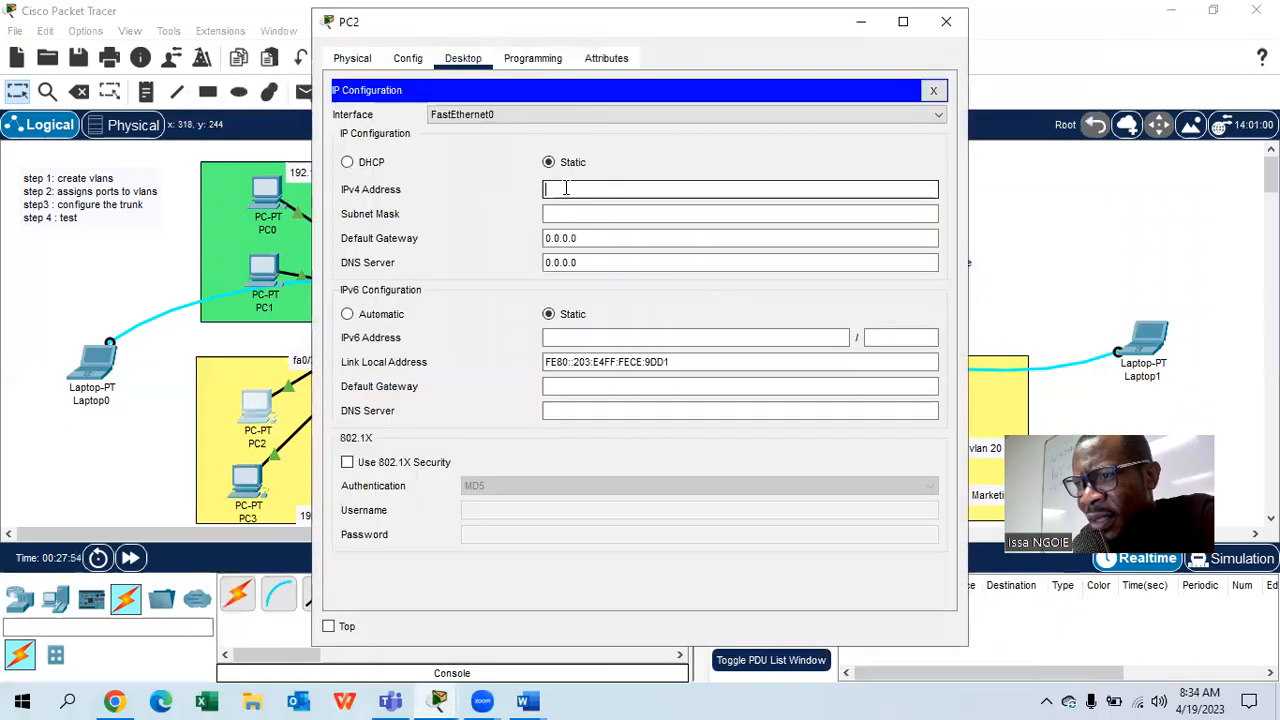
pyautogui.write('192.168.1.2')
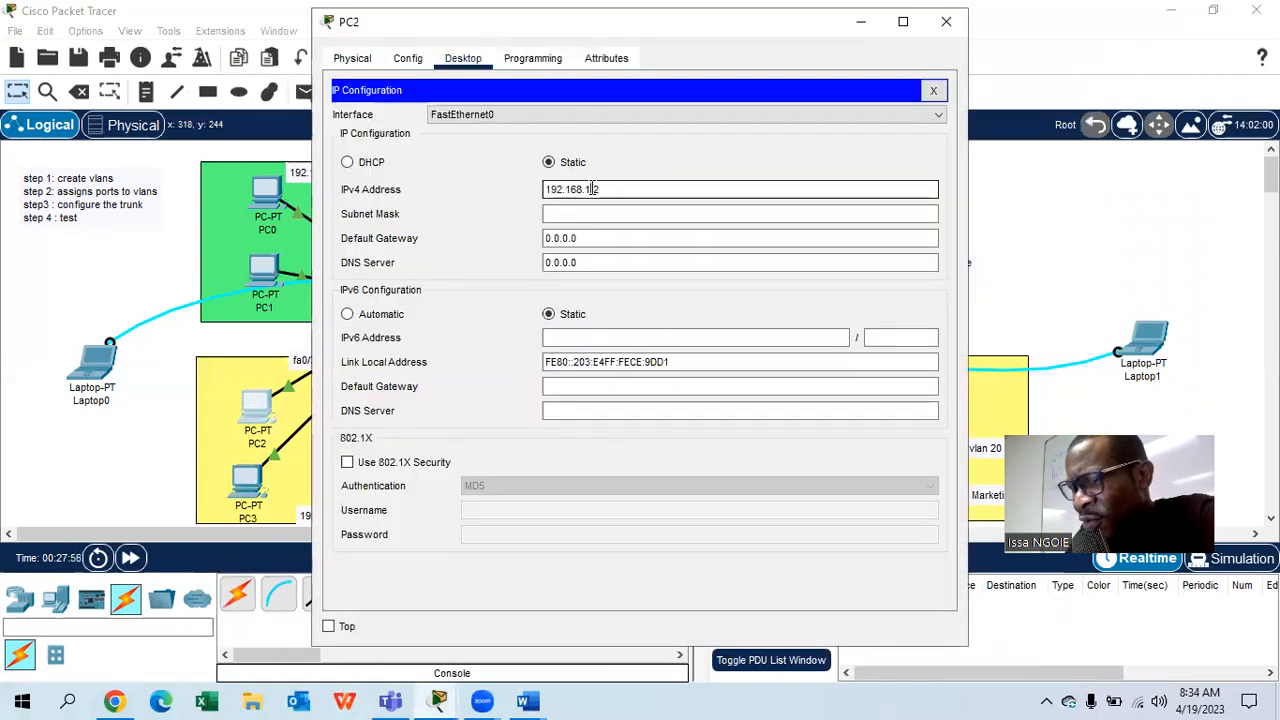
pyautogui.write('2')
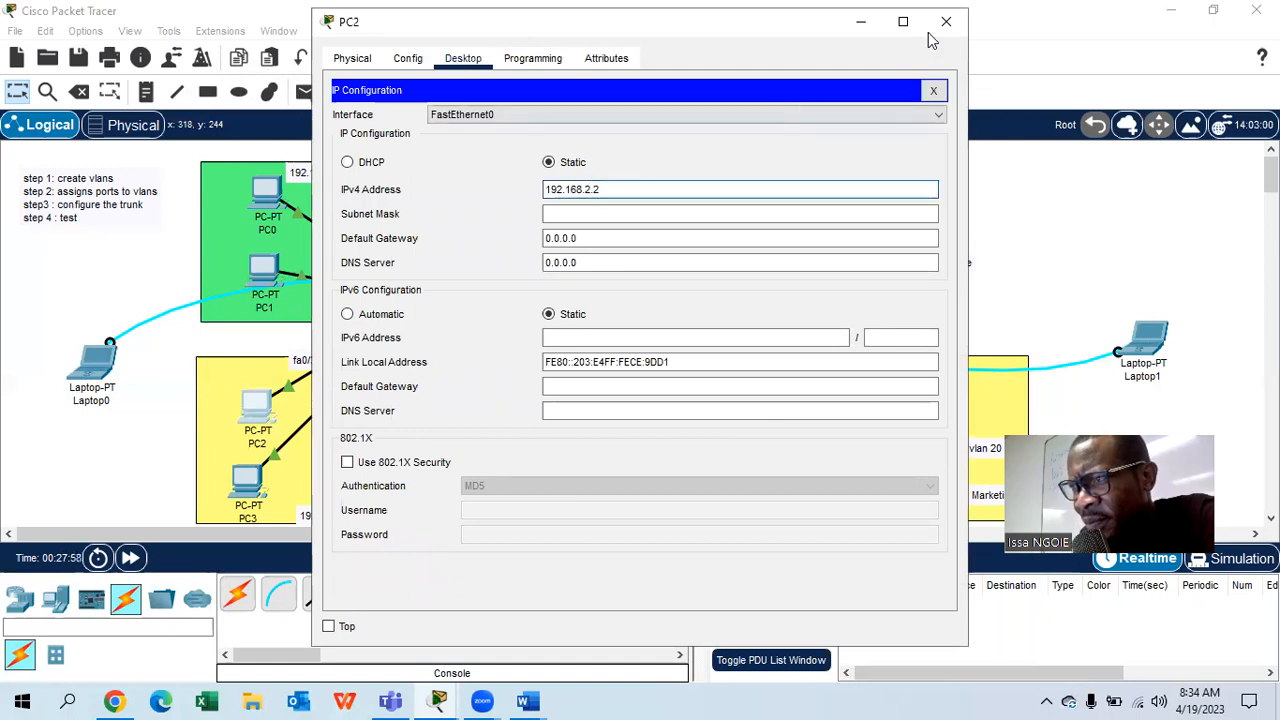
pyautogui.click(709, 214)
pyautogui.click(946, 21)
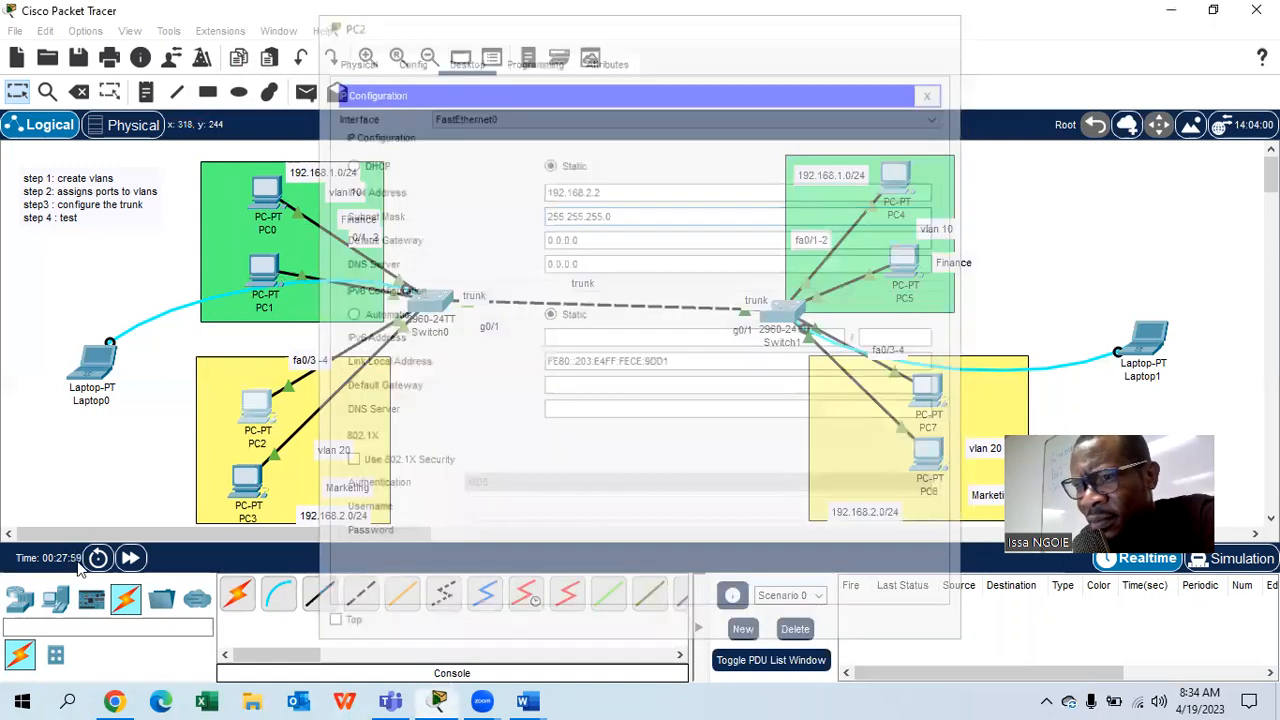
# - Set PC3's IPv4 address to 192.168.2.3 with mask 255.255.255.0
pyautogui.click(250, 482)
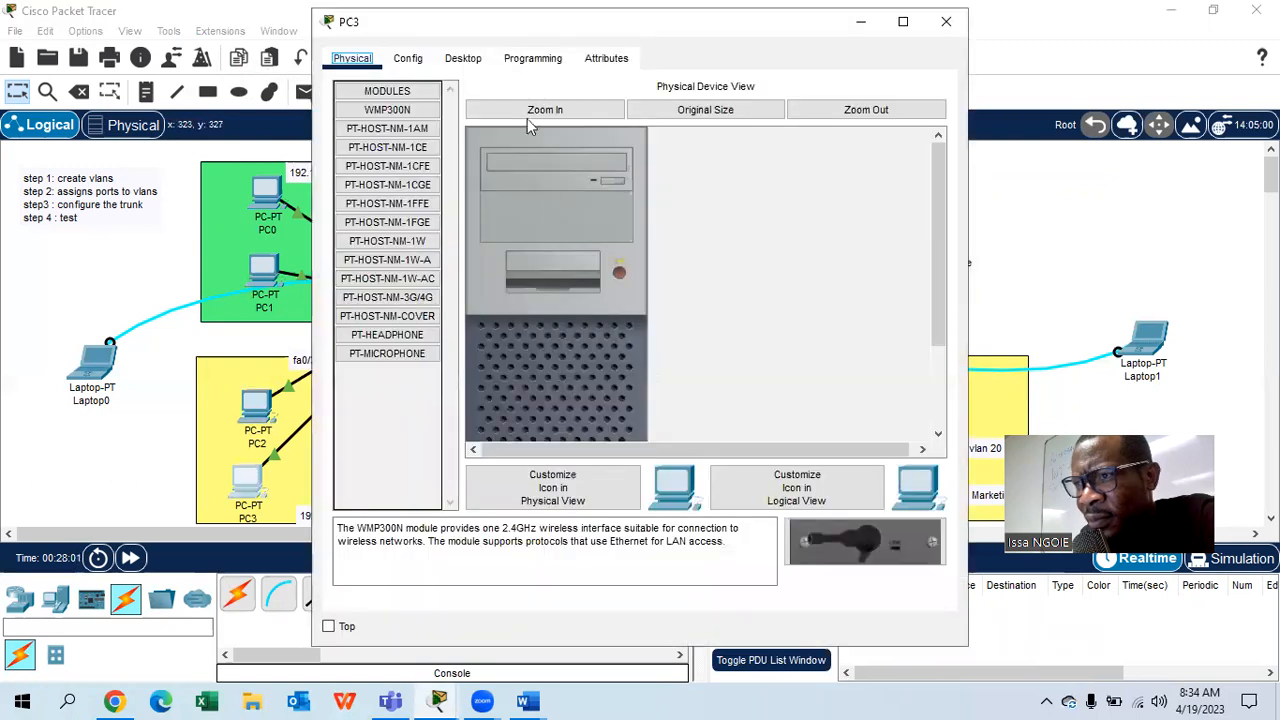
pyautogui.click(463, 60)
pyautogui.click(420, 170)
pyautogui.click(583, 188)
pyautogui.write('192.168.1.2')
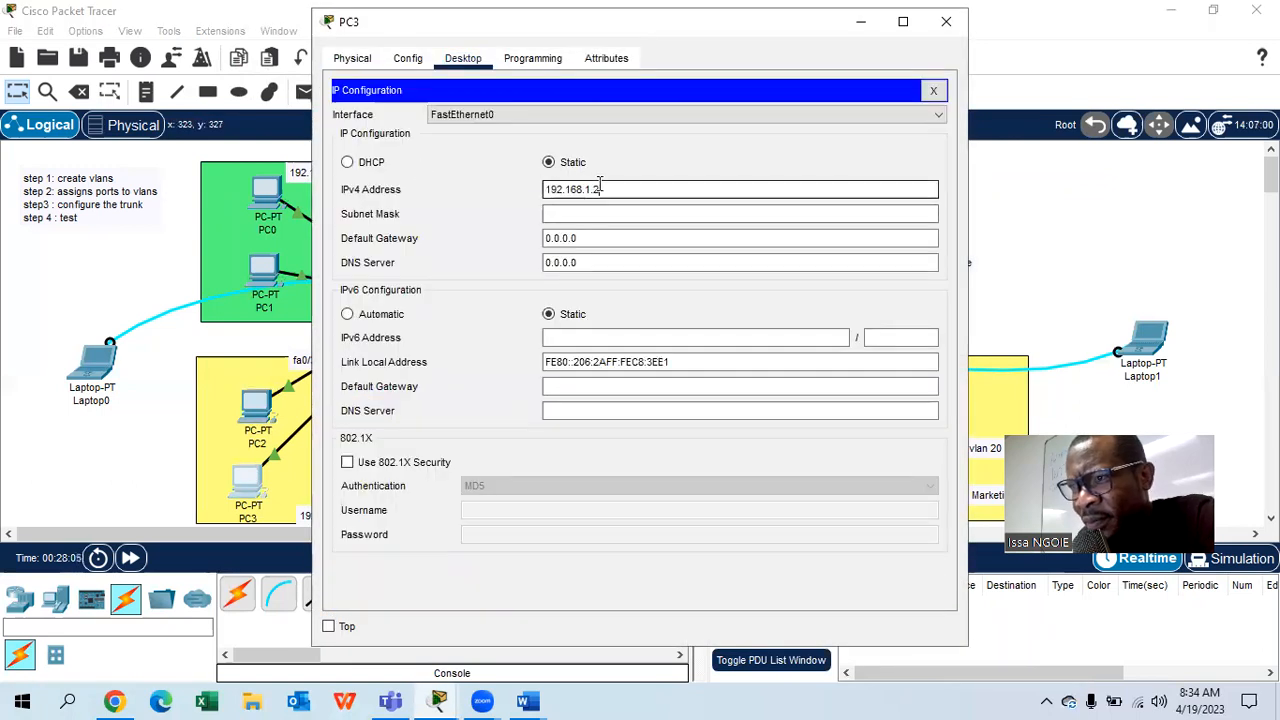
pyautogui.click(583, 215)
pyautogui.press('BackSpace')
pyautogui.write('3')
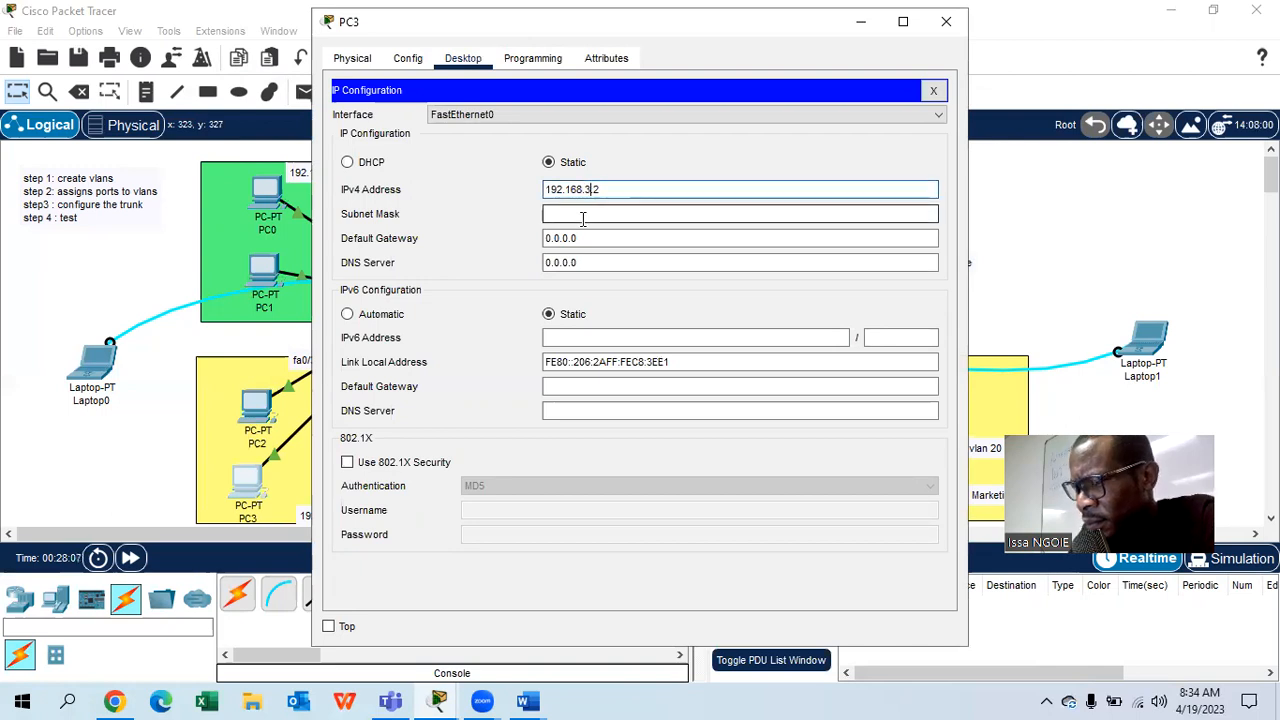
pyautogui.write('2')
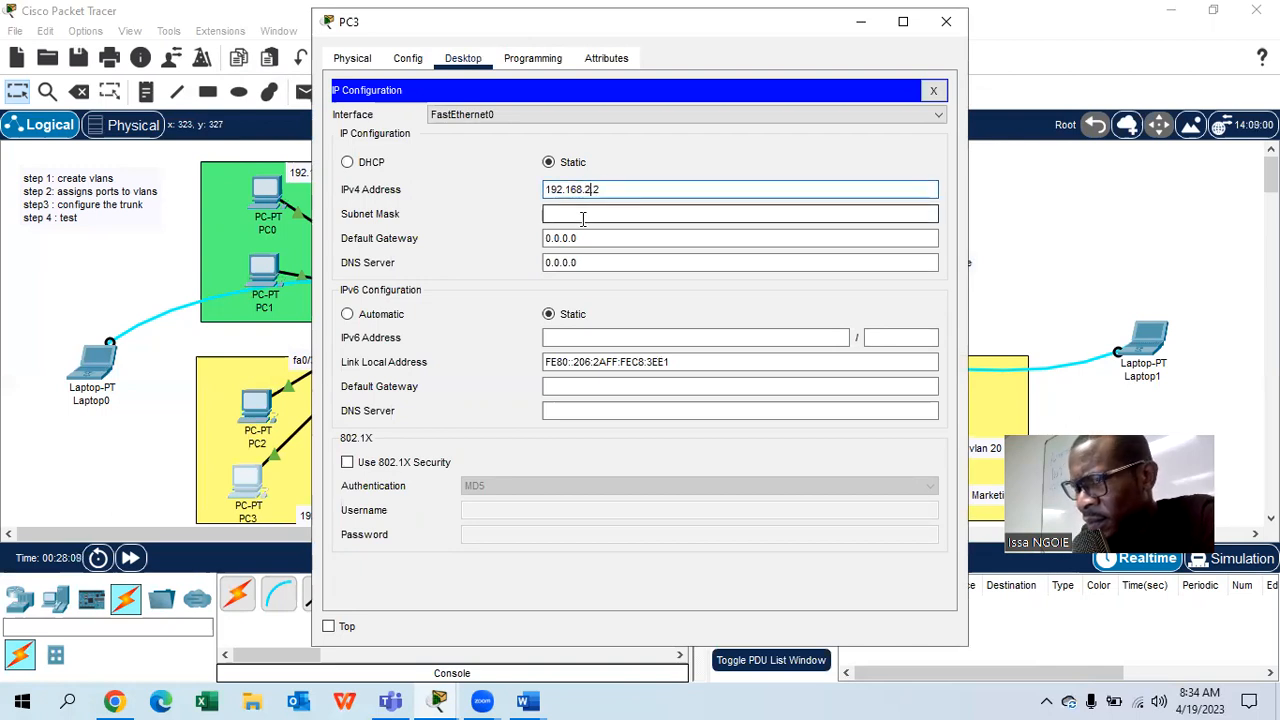
pyautogui.press('End')
pyautogui.press('BackSpace')
pyautogui.write('3')
pyautogui.click(550, 213)
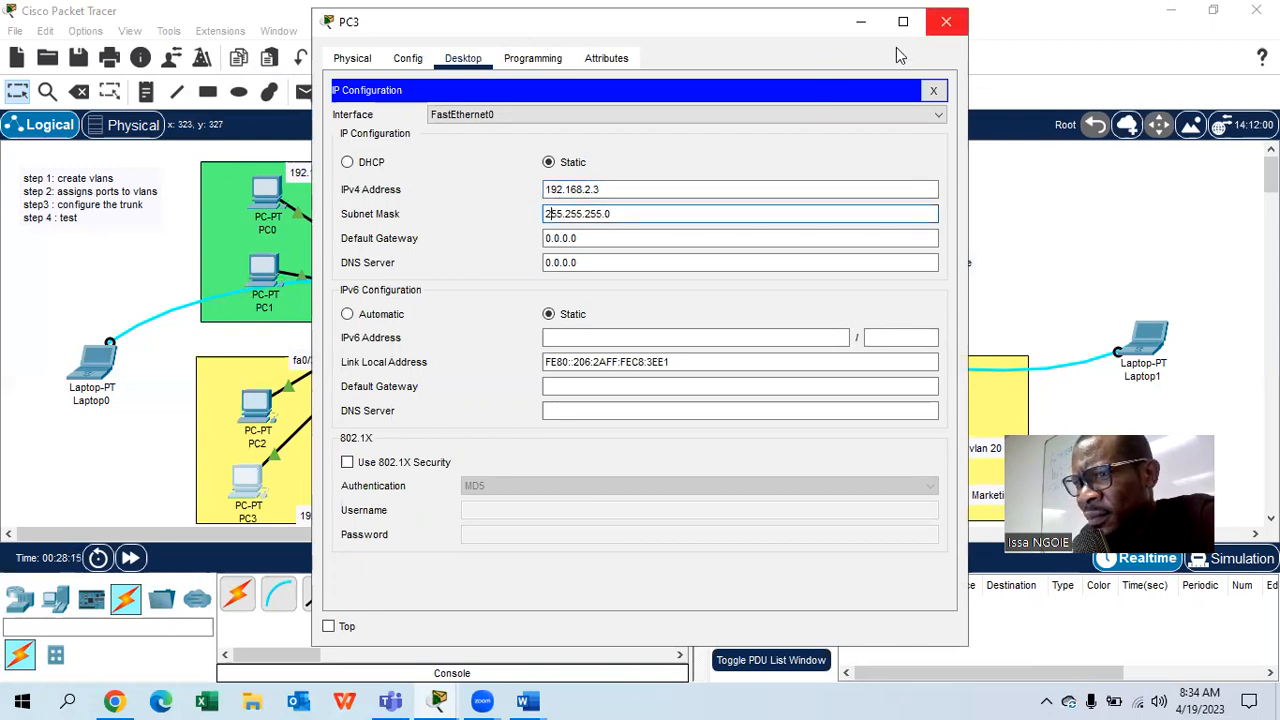
pyautogui.click(946, 21)
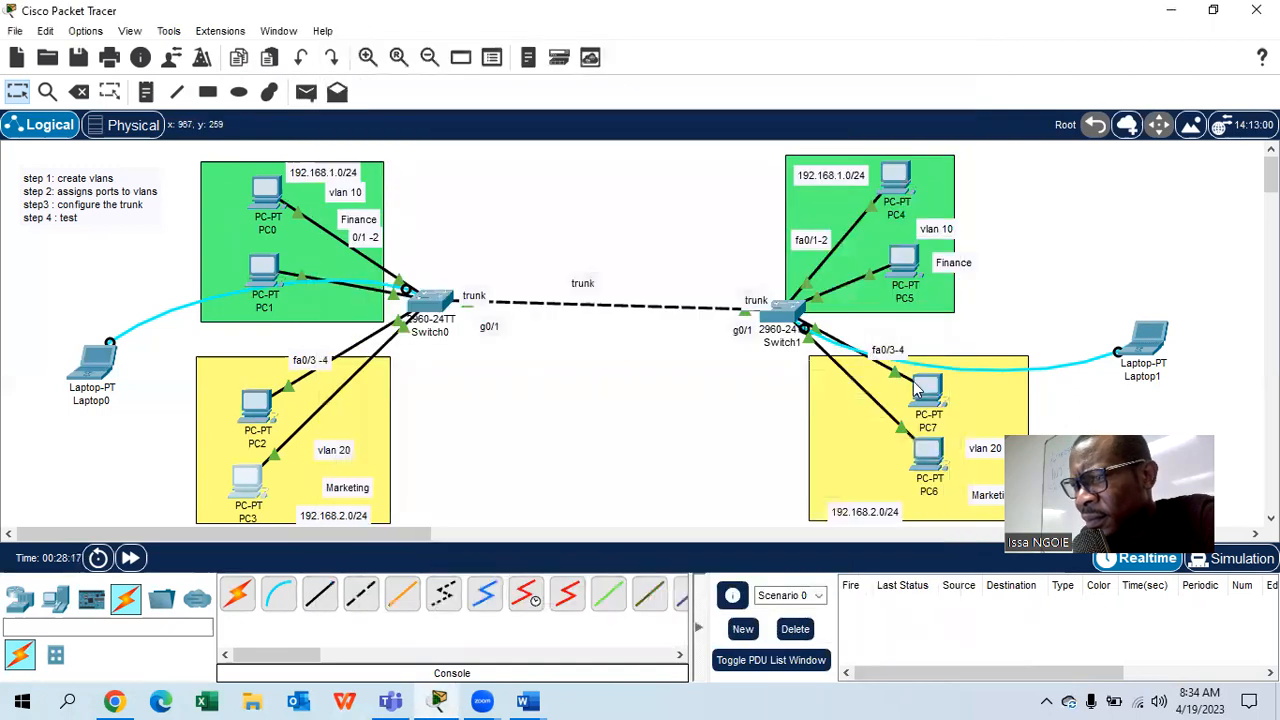
# - Set PC7's IPv4 address to 192.168.2.4 with mask 255.255.255.0
pyautogui.click(928, 389)
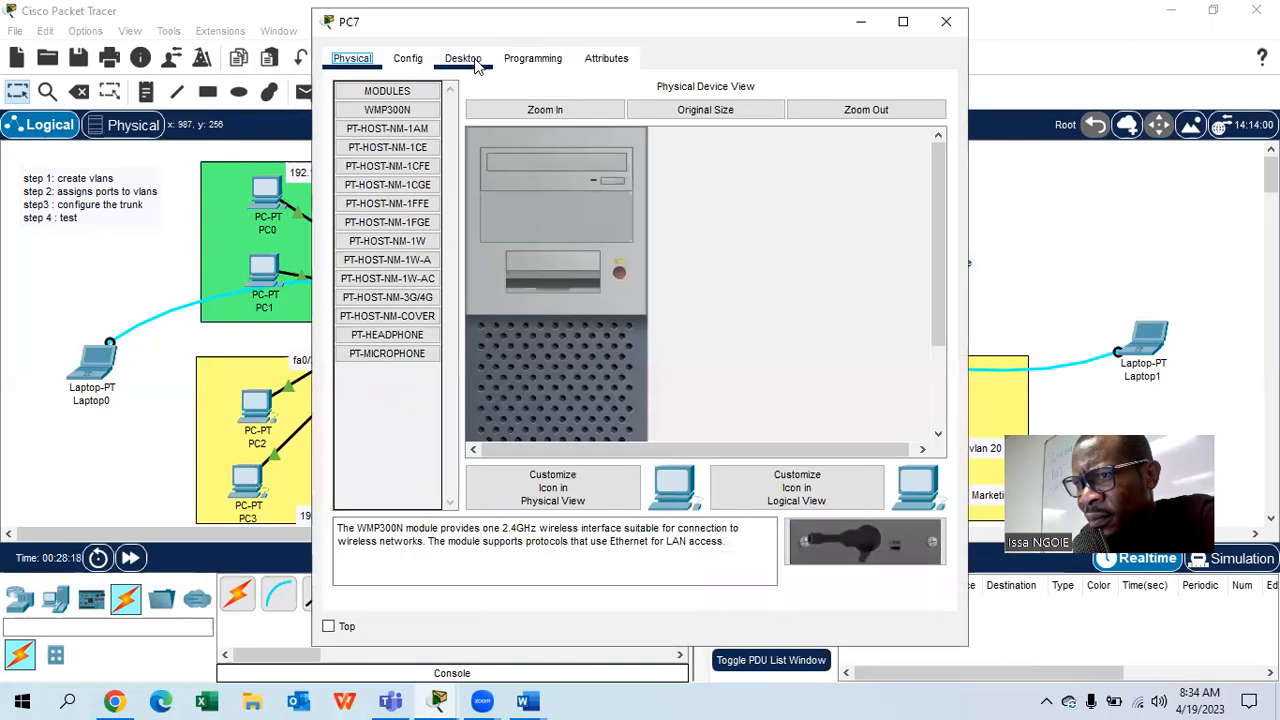
pyautogui.click(463, 58)
pyautogui.click(394, 148)
pyautogui.click(575, 190)
pyautogui.write('192.168.1.2')
pyautogui.press('Tab')
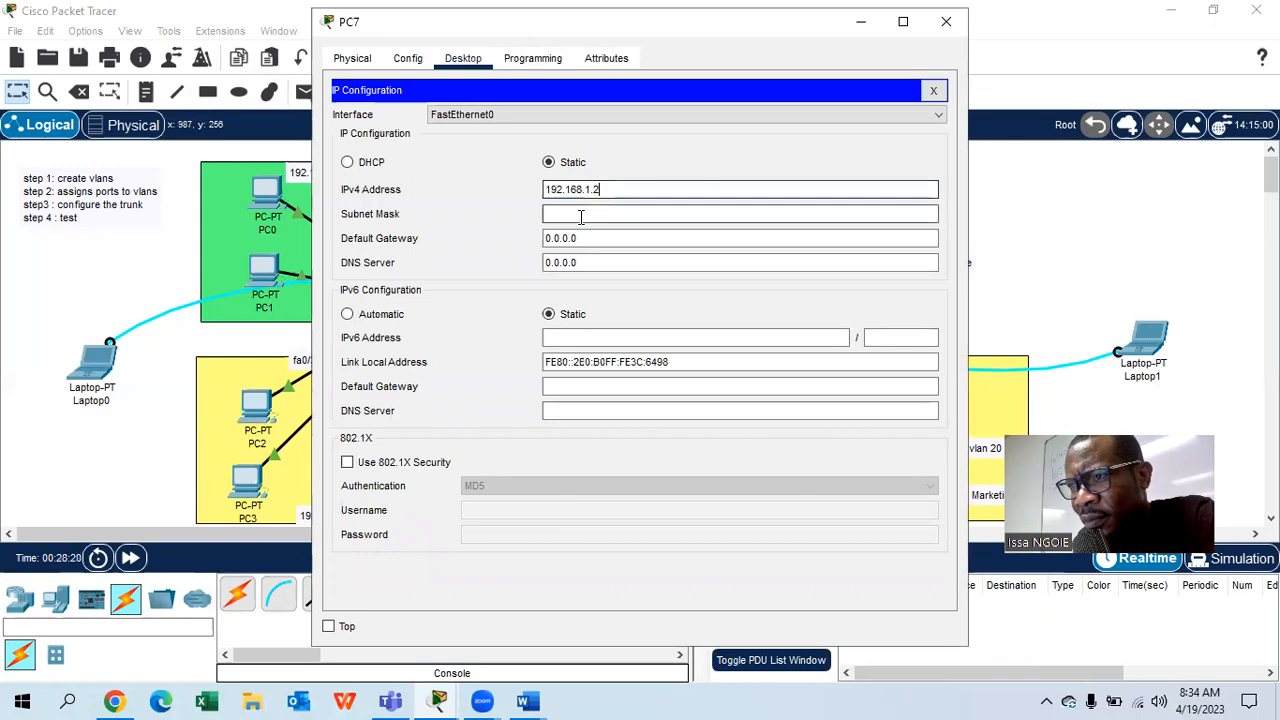
pyautogui.click(591, 190)
pyautogui.press('BackSpace')
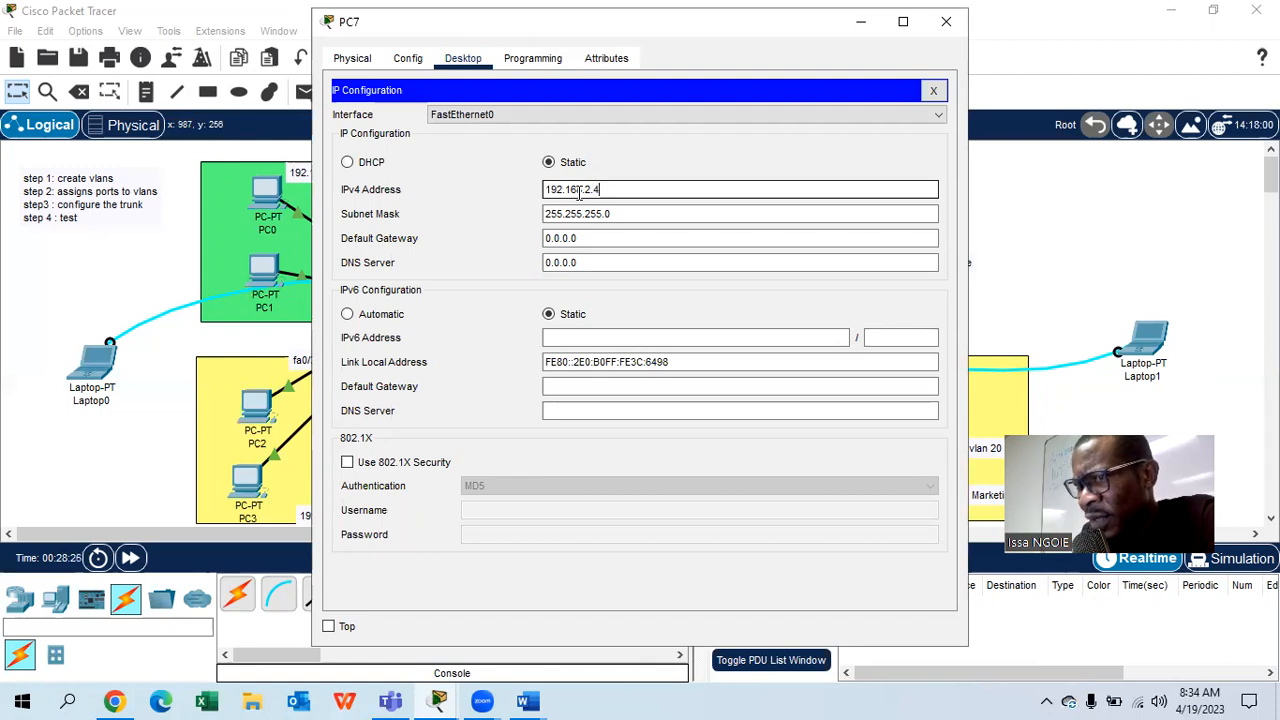
pyautogui.click(946, 21)
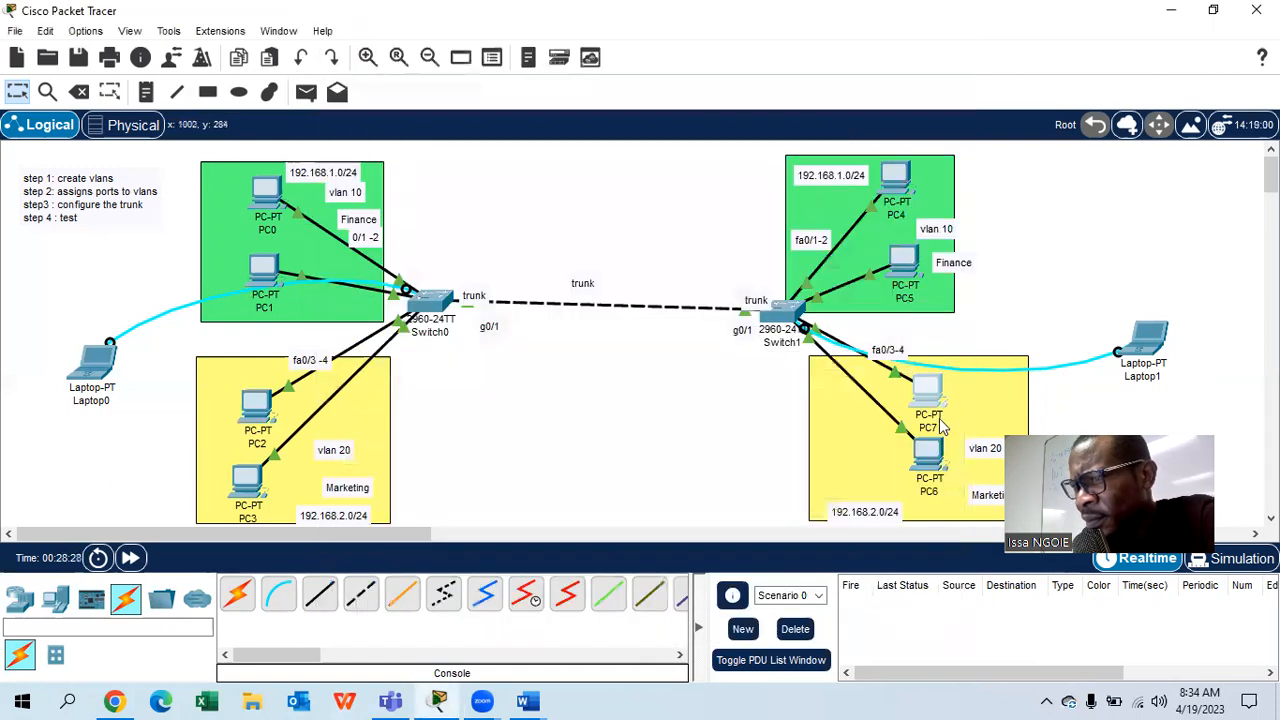
# - Set PC6's IPv4 address to 192.168.2.5 with mask 255.255.255.0
pyautogui.click(930, 455)
pyautogui.click(465, 62)
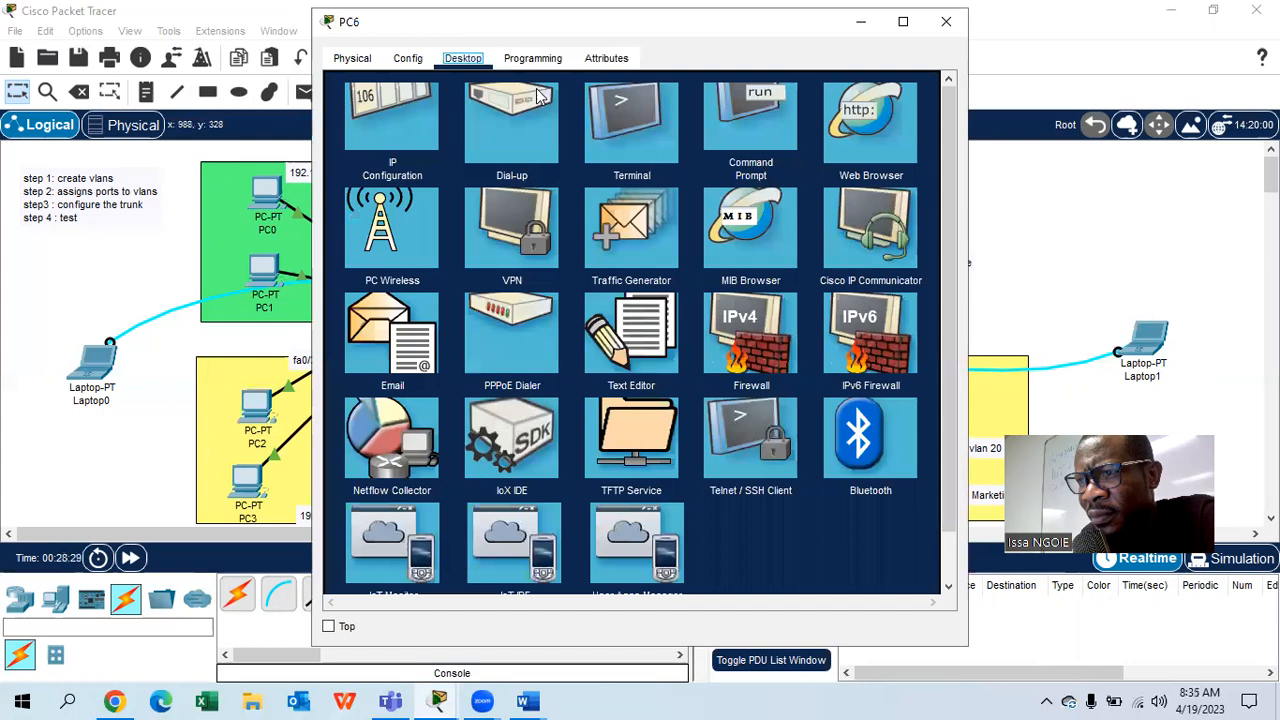
pyautogui.click(360, 146)
pyautogui.click(634, 191)
pyautogui.write('192.168.1.2.5')
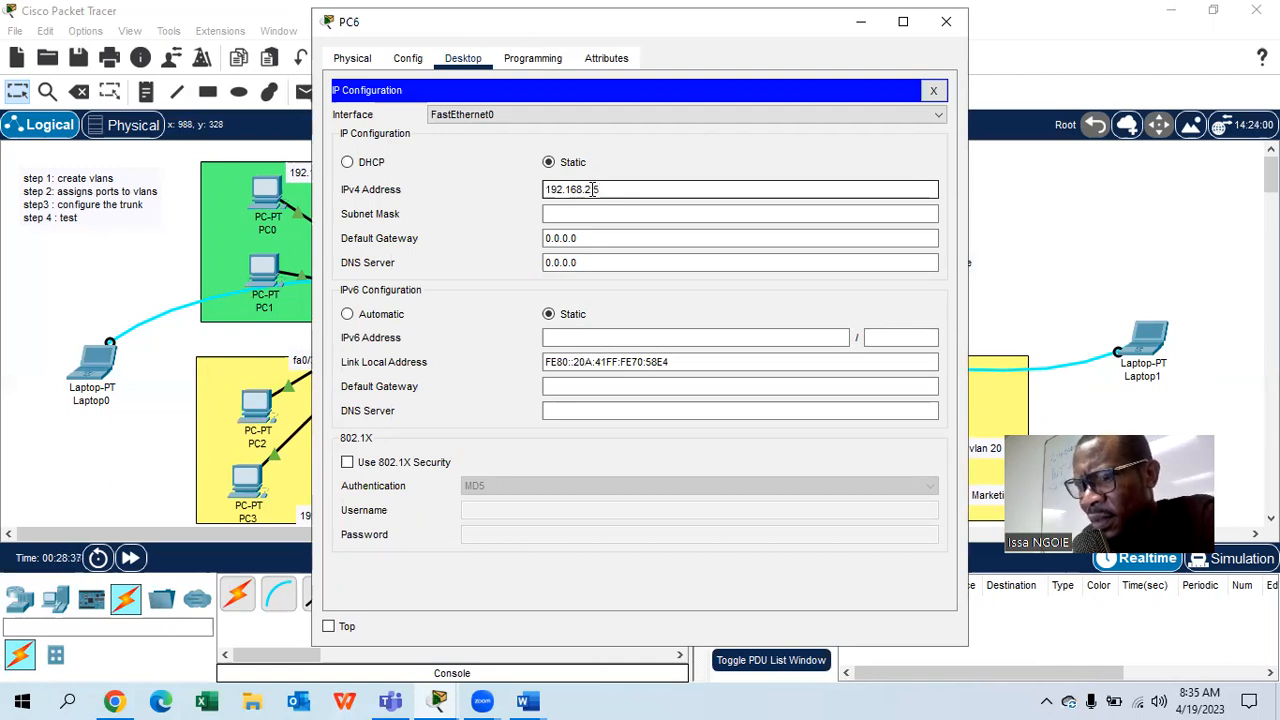
pyautogui.press('Tab')
pyautogui.click(946, 21)
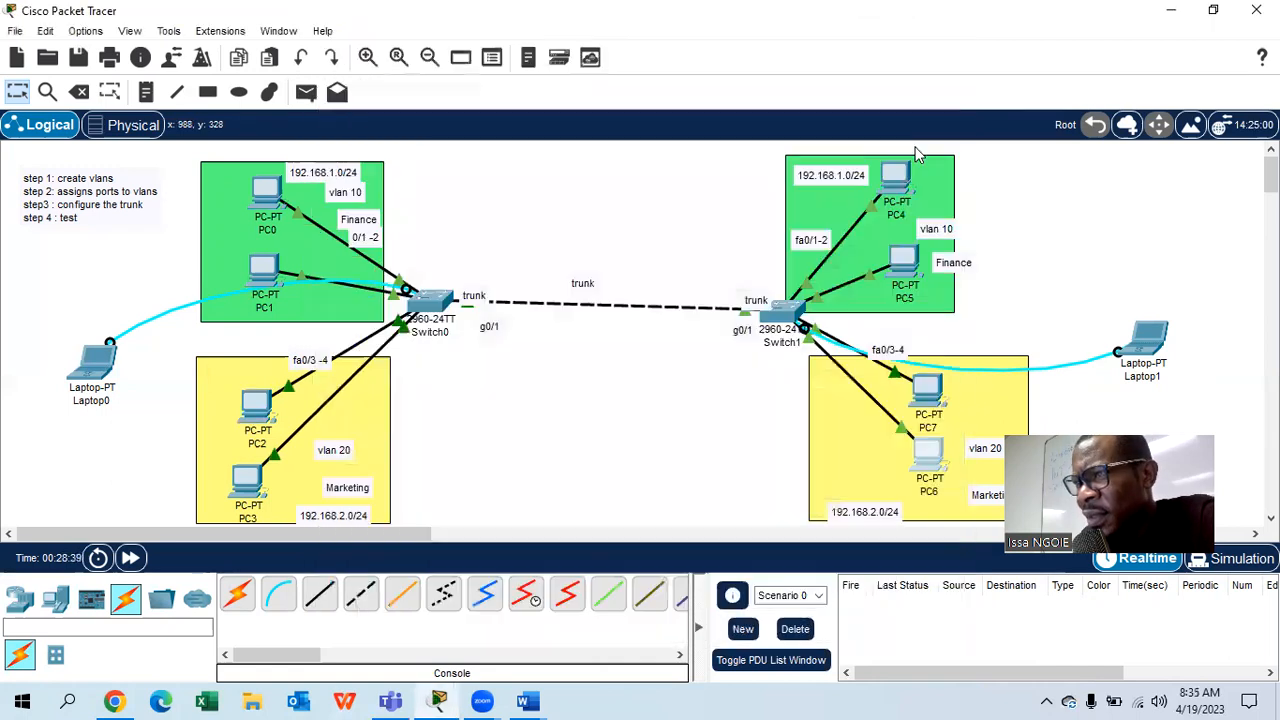
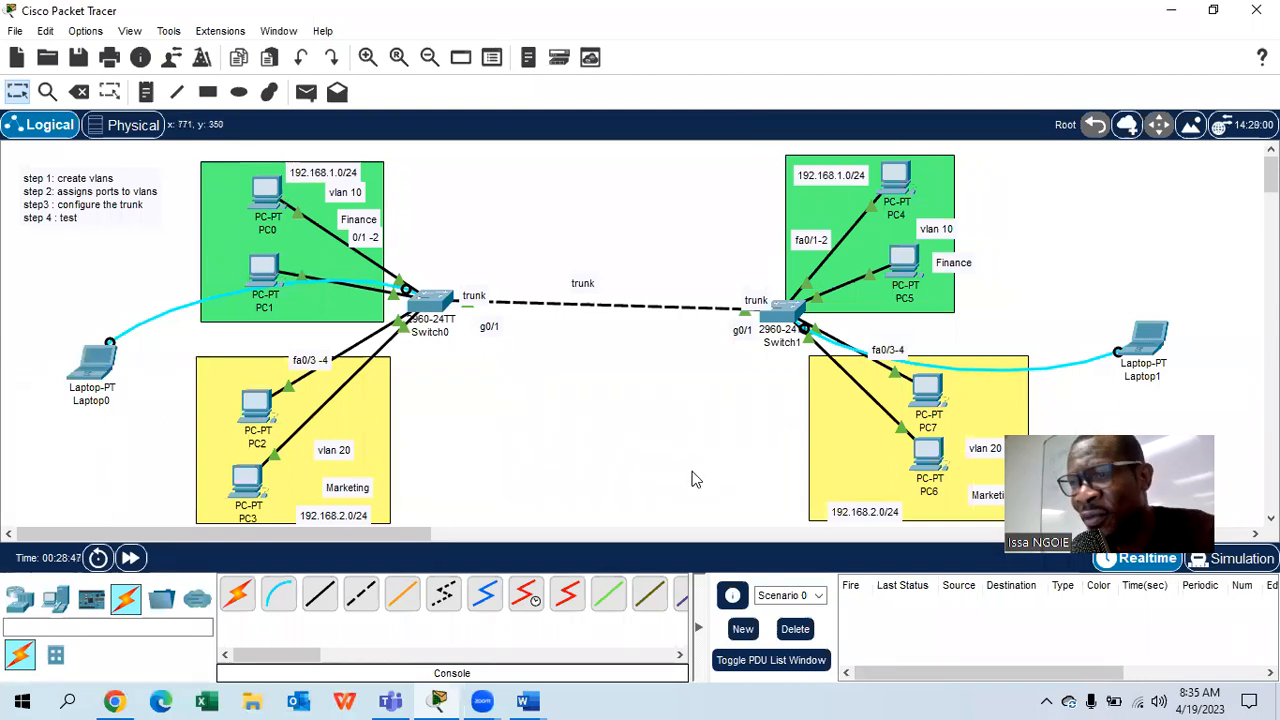
# - From PC0's Command Prompt, ping 192.168.1.4 and confirm 4 of 4 replies with 0% loss
pyautogui.click(268, 192)
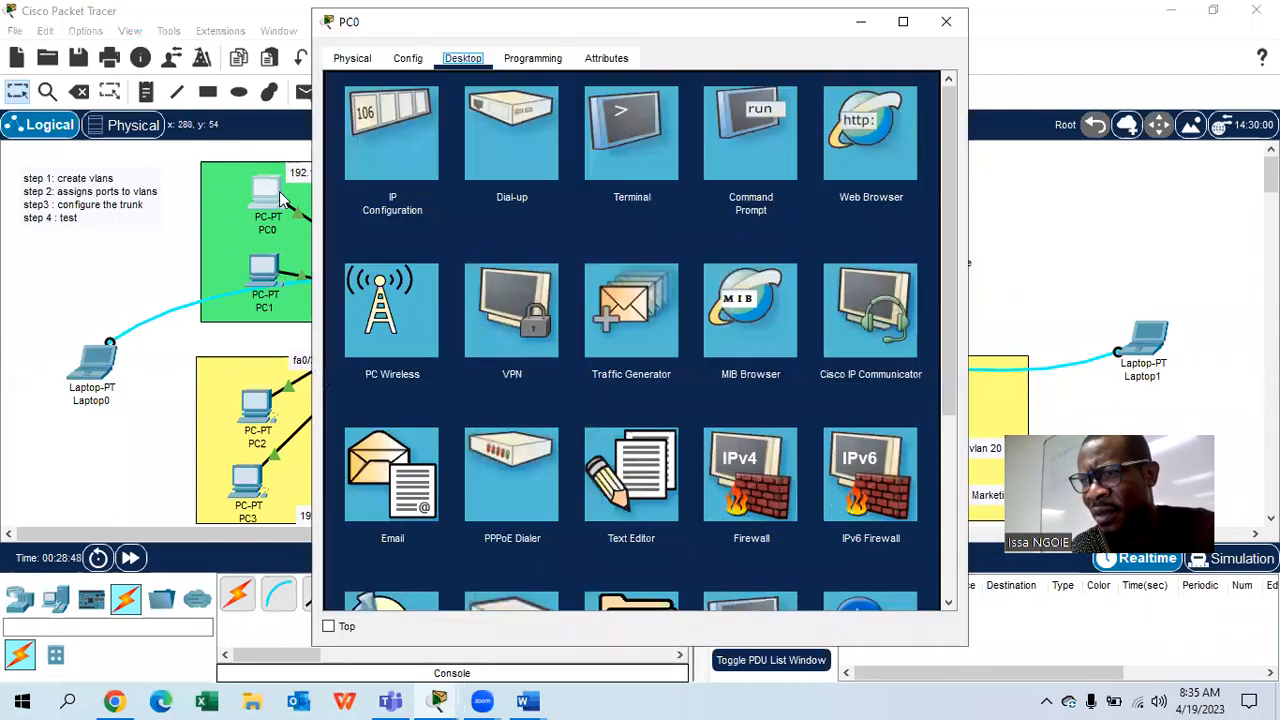
pyautogui.click(740, 148)
pyautogui.write('ping 192.168')
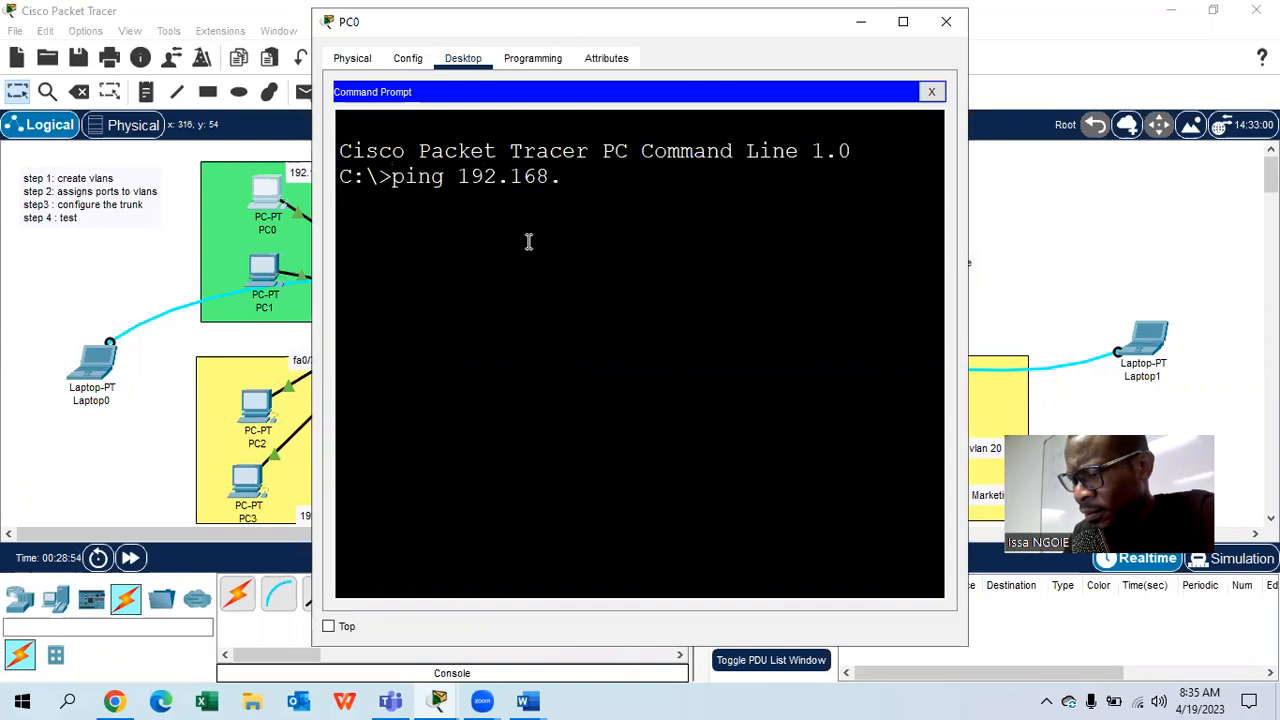
pyautogui.write('.1.4')
pyautogui.press('Return')
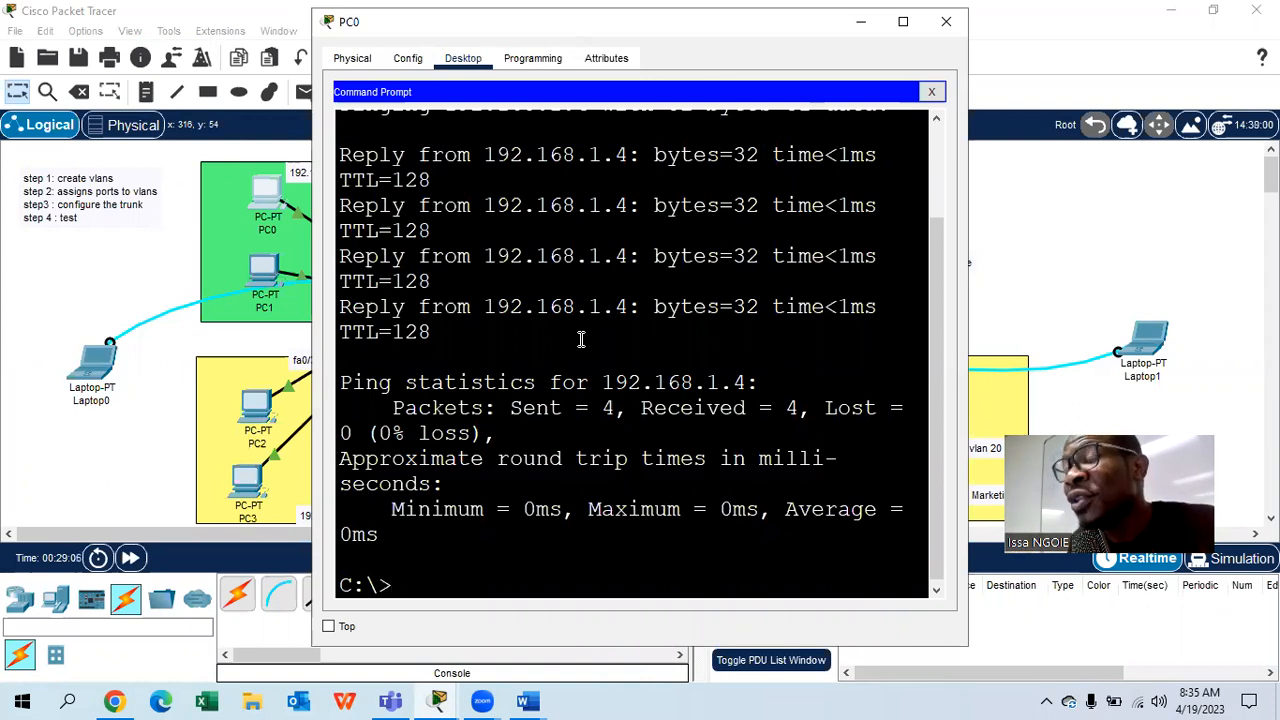
# - From PC2's Command Prompt, ping the VLAN 20 host 192.168.2.4 and receive replies
pyautogui.click(946, 21)
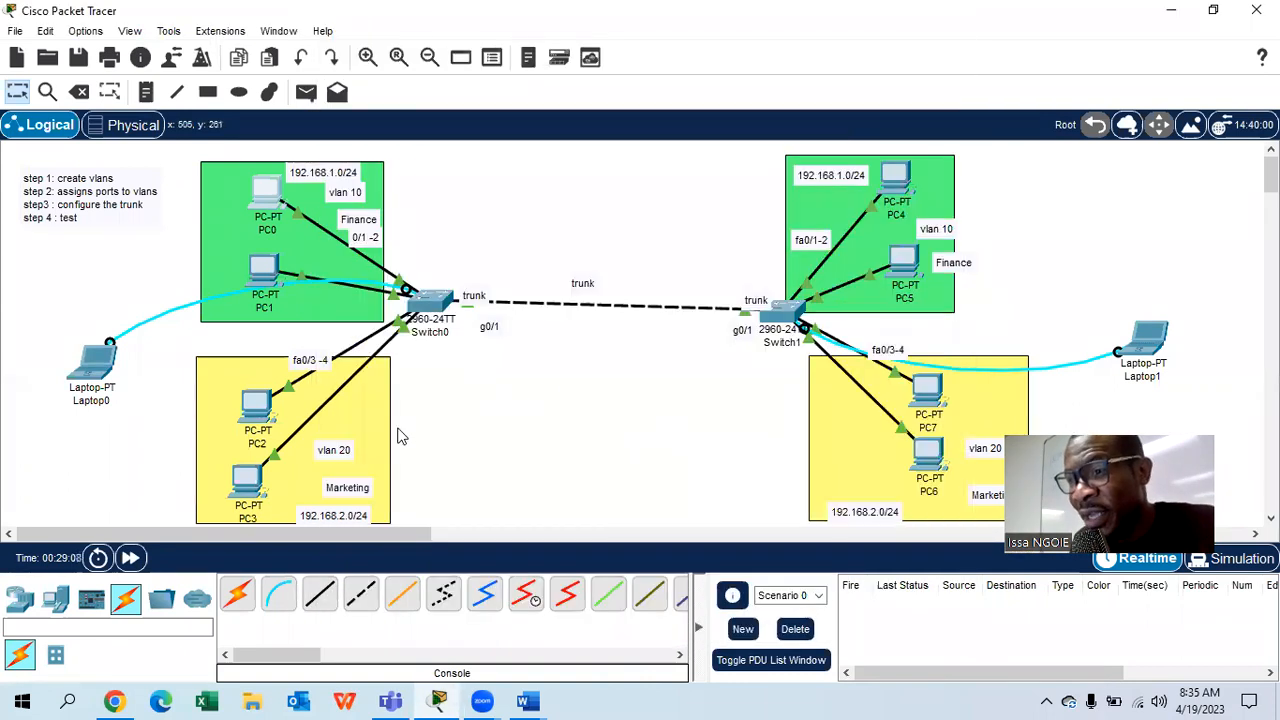
pyautogui.click(258, 405)
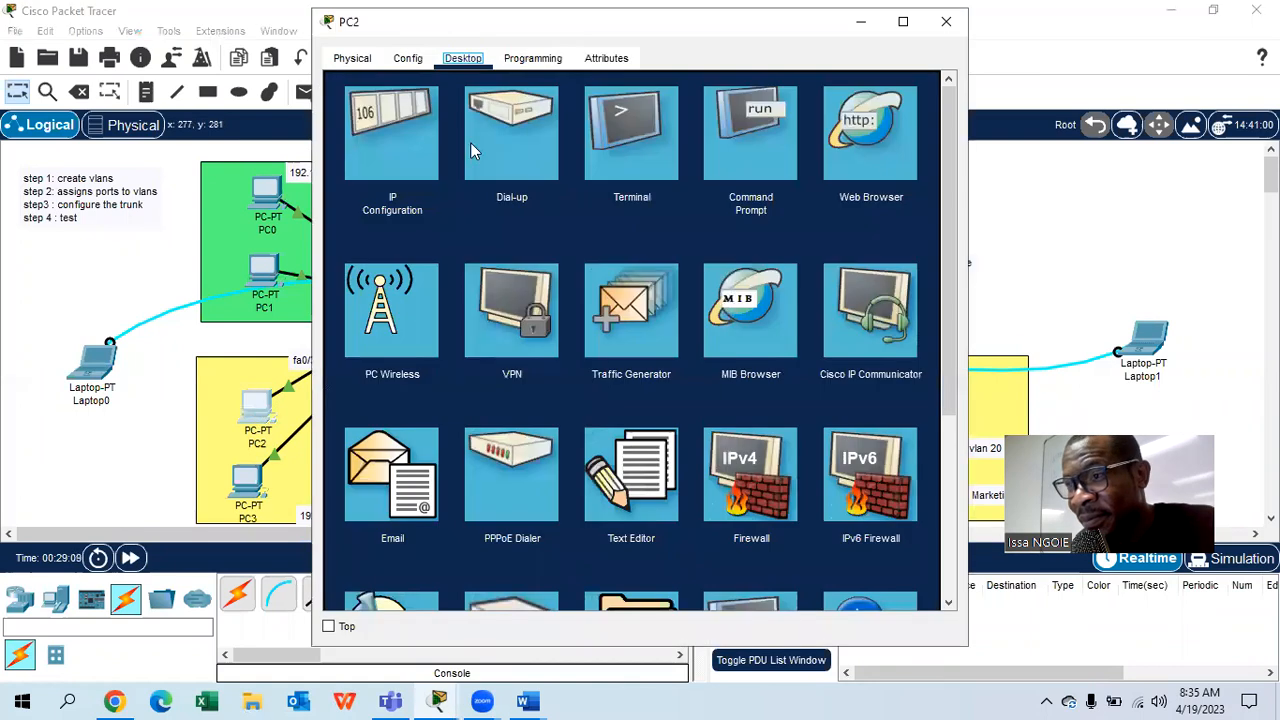
pyautogui.click(720, 141)
pyautogui.write('ping 192.168.2.4')
pyautogui.press('Return')
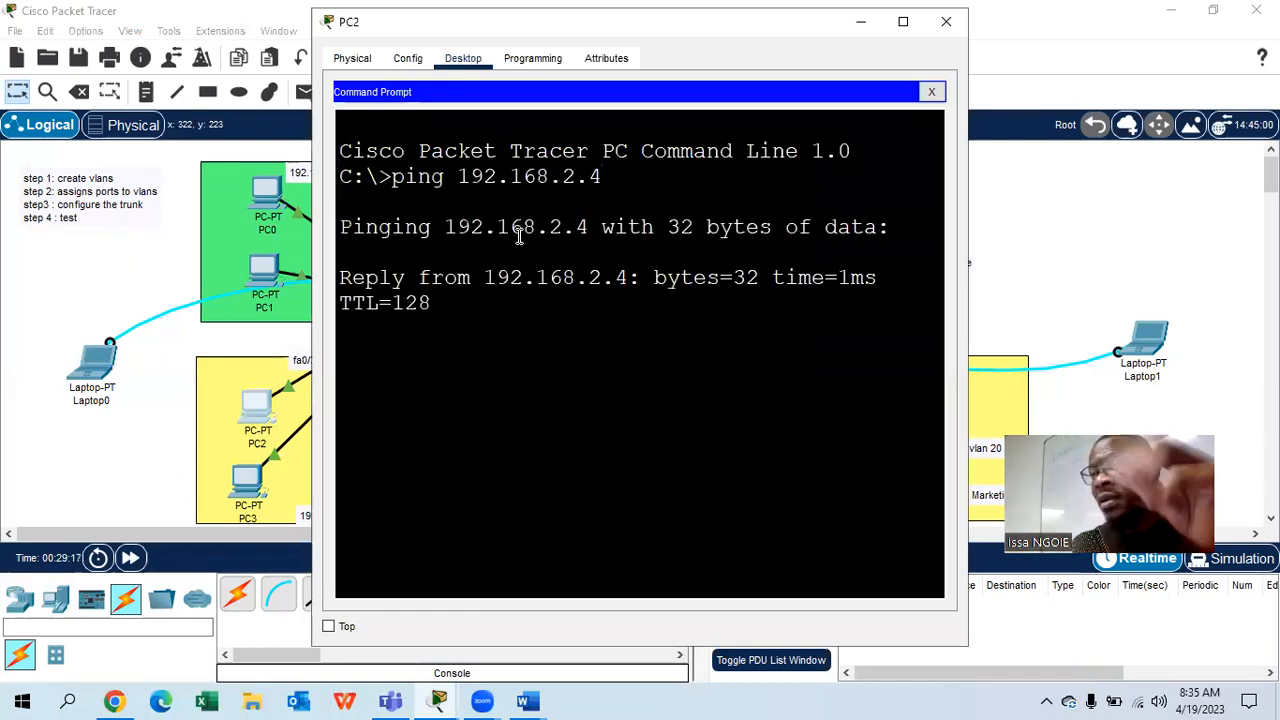